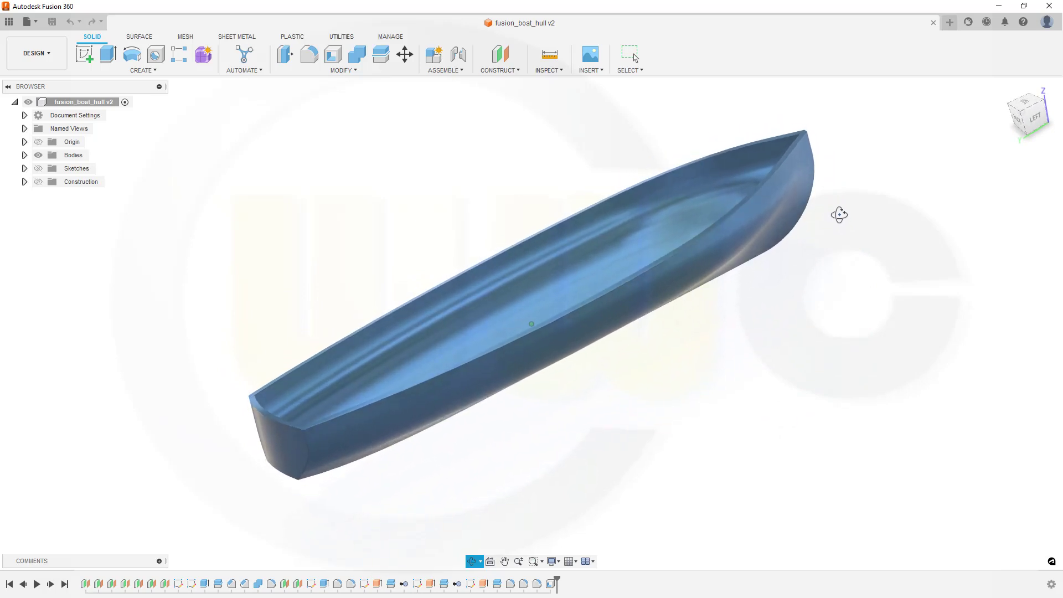
- Switch to Adobe Acrobat Reader and examine both pages of the boat drawing for the hull's dimensions and radii
key("Escape")
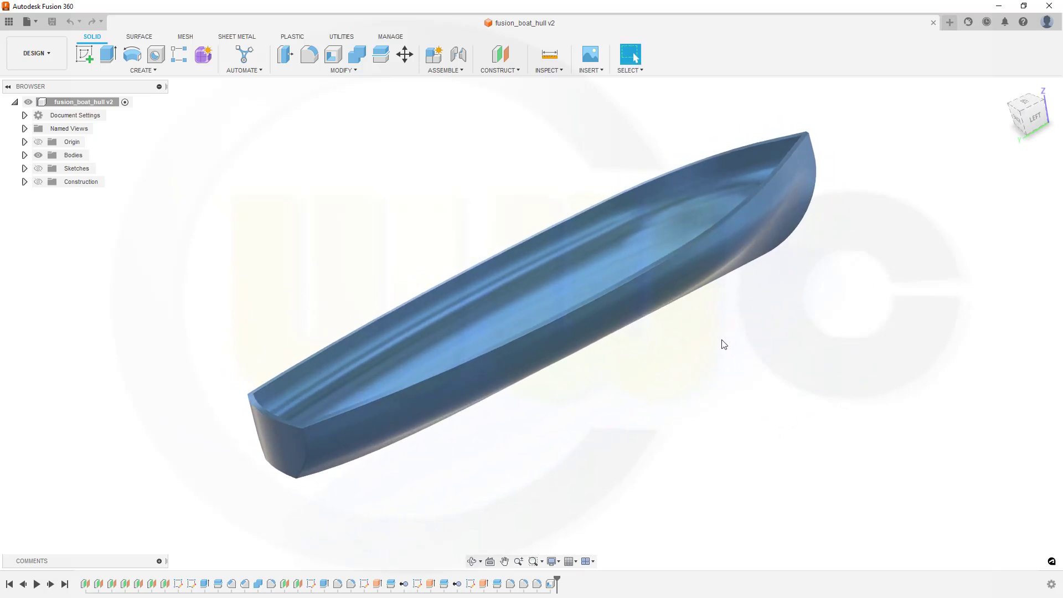
key("alt+Tab")
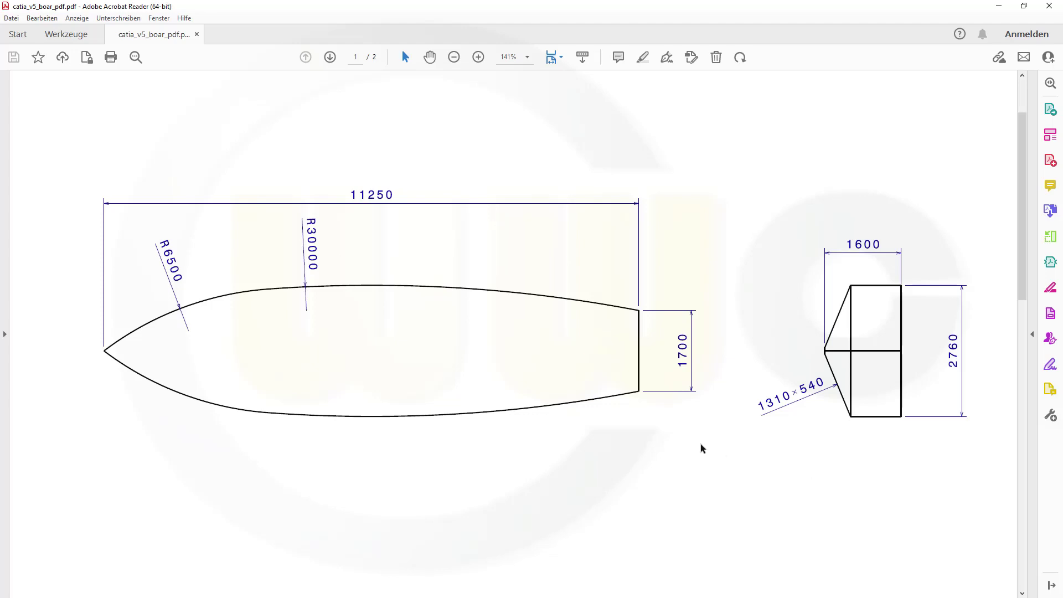
scroll(694, 440, "down", 10)
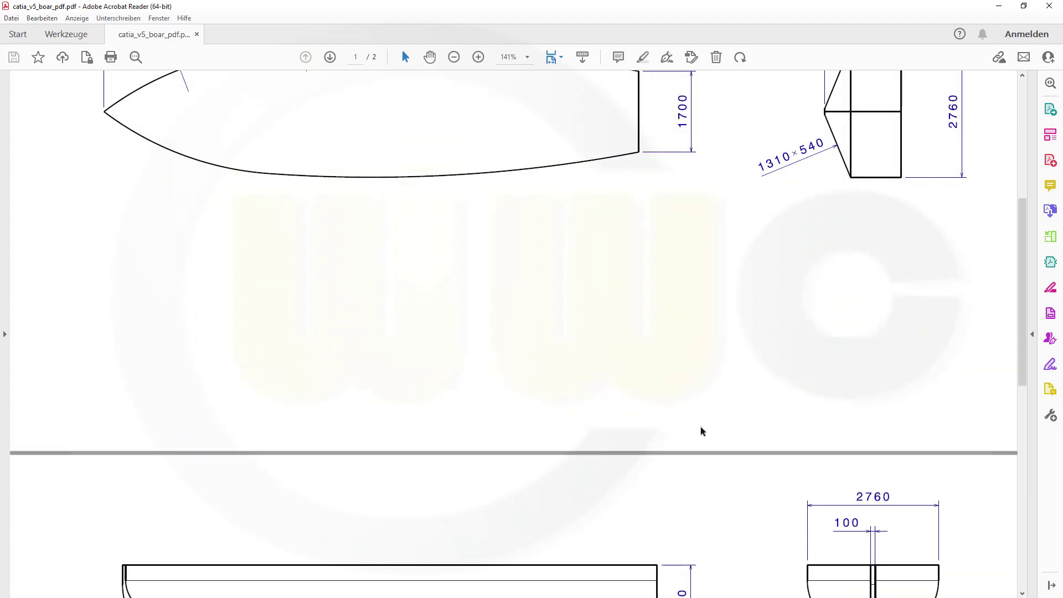
scroll(722, 427, "down", 6)
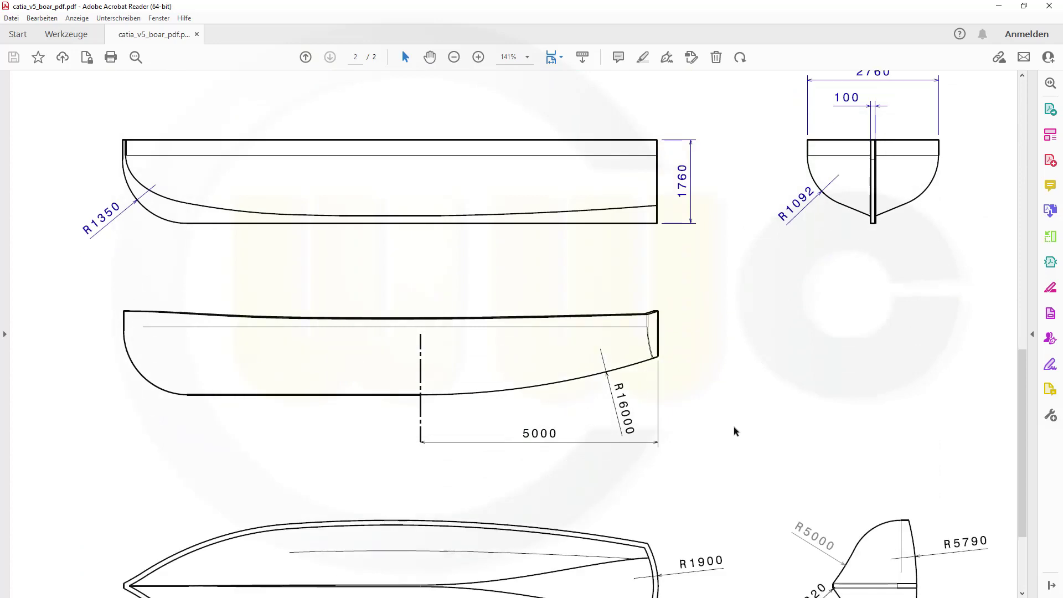
scroll(742, 434, "down", 1, "ctrl")
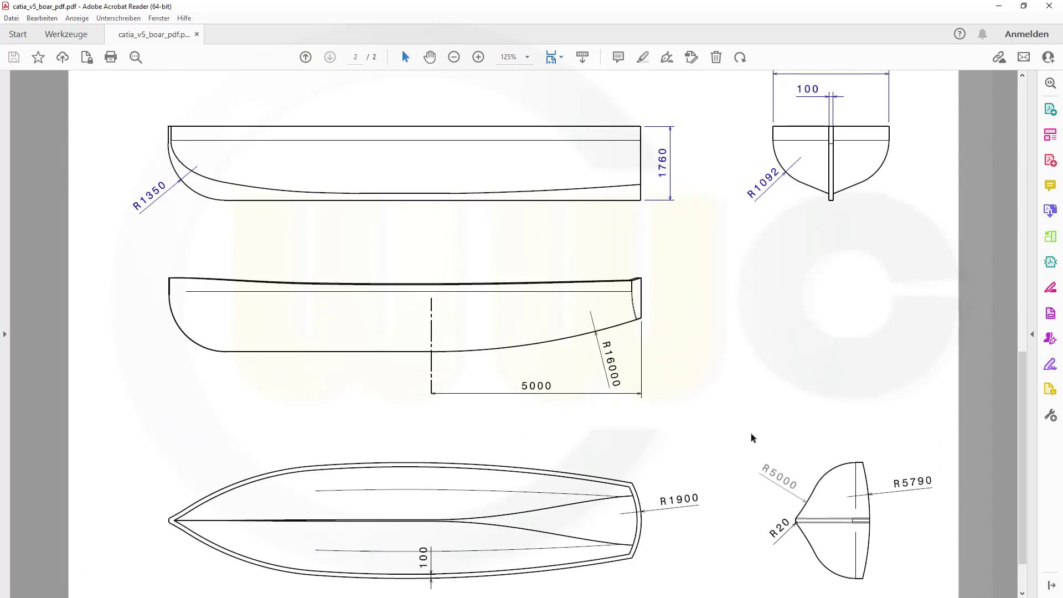
scroll(753, 436, "down", 1)
scroll(759, 433, "up", 1)
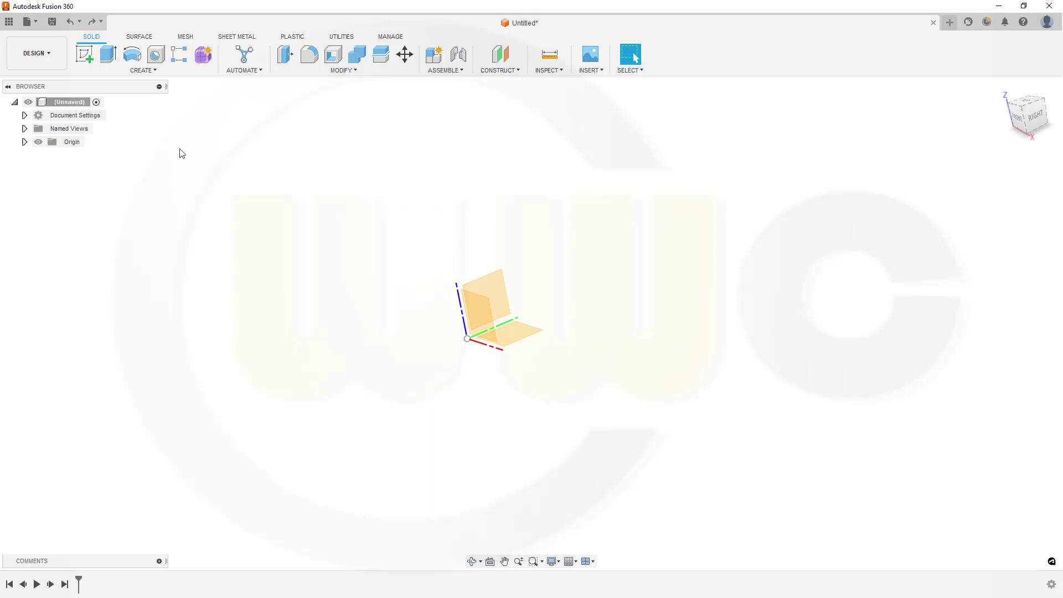
- Start a sketch on the XY plane in Fusion 360 and draw a rectangle 2760 mm wide and 11250 mm long around the origin
left_click(84, 54)
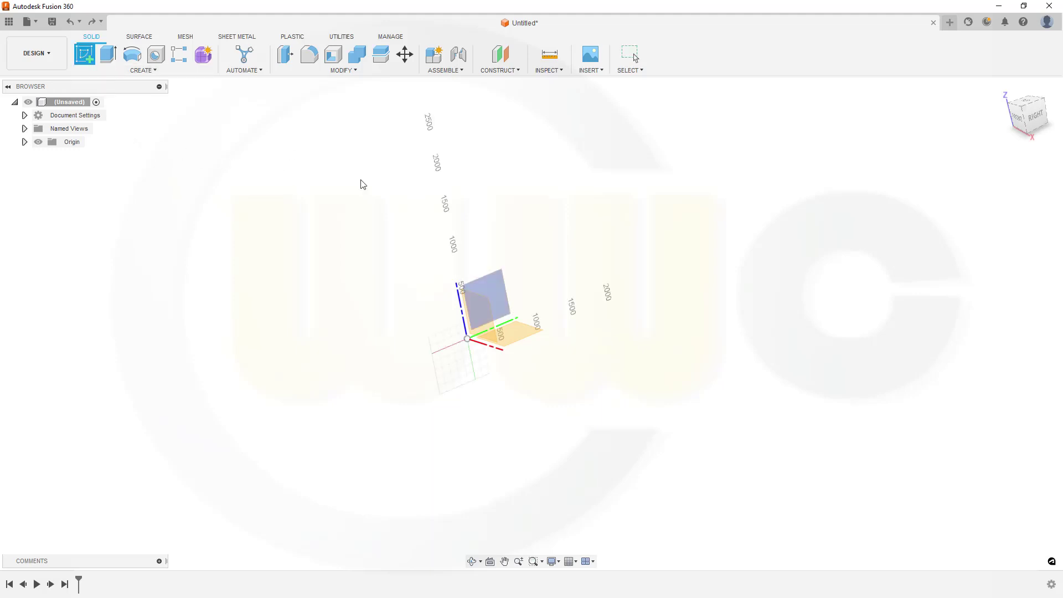
left_click(528, 338)
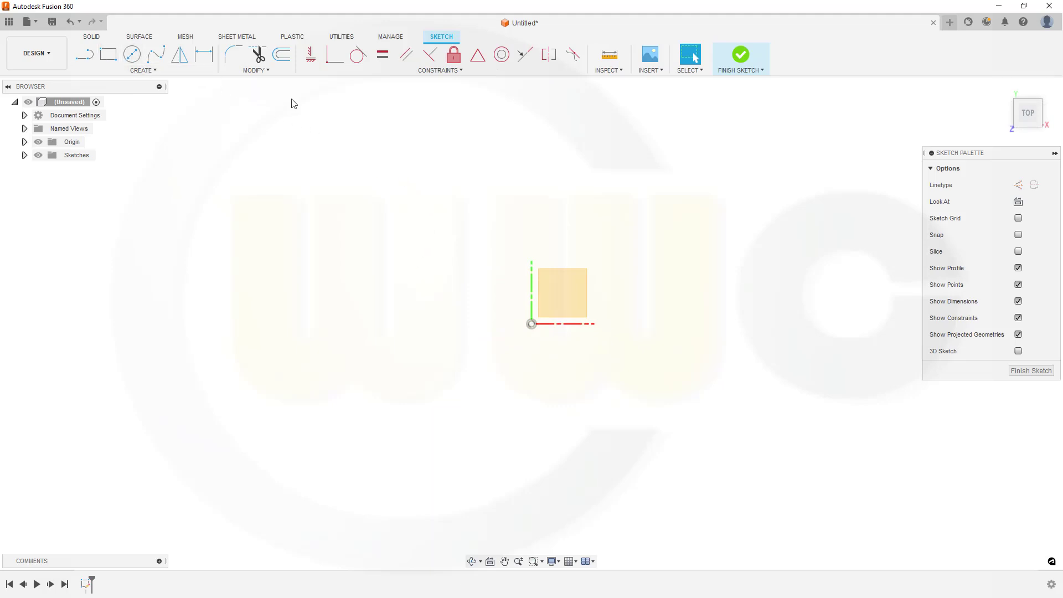
left_click(108, 55)
left_click(430, 181)
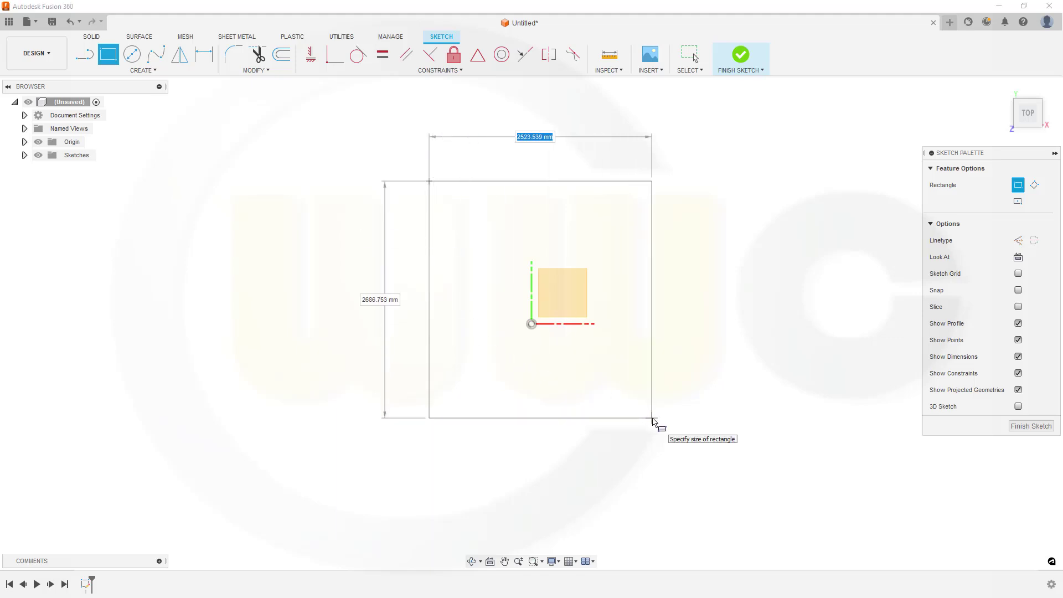
type("5")
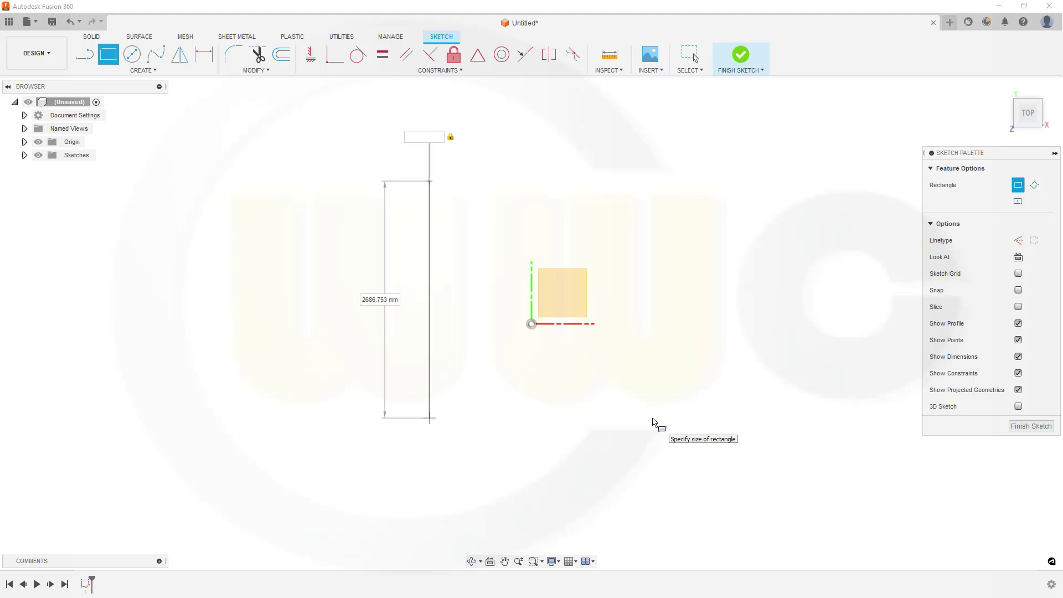
type("760")
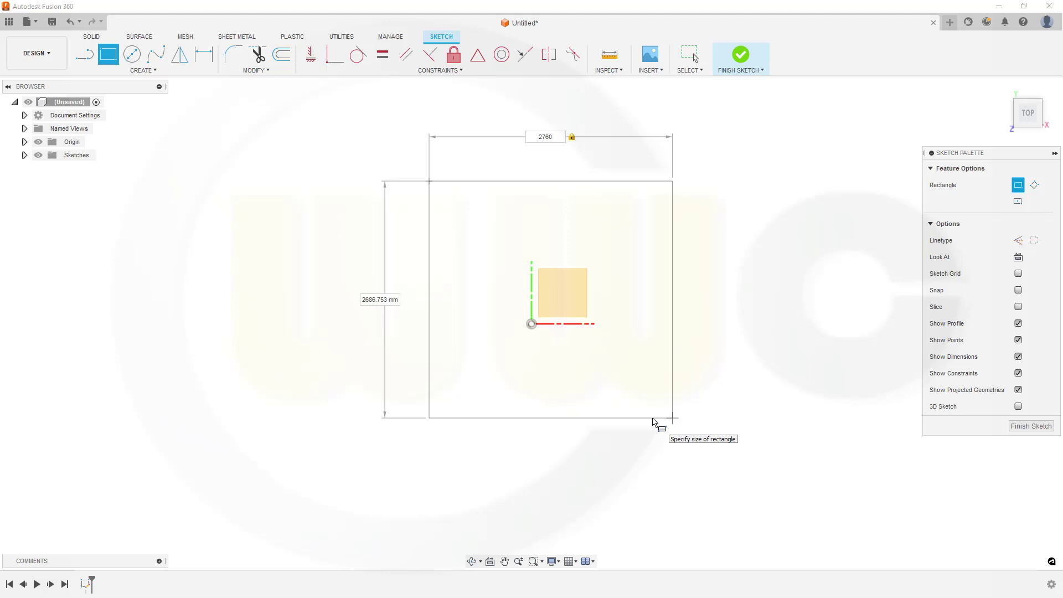
key("Tab")
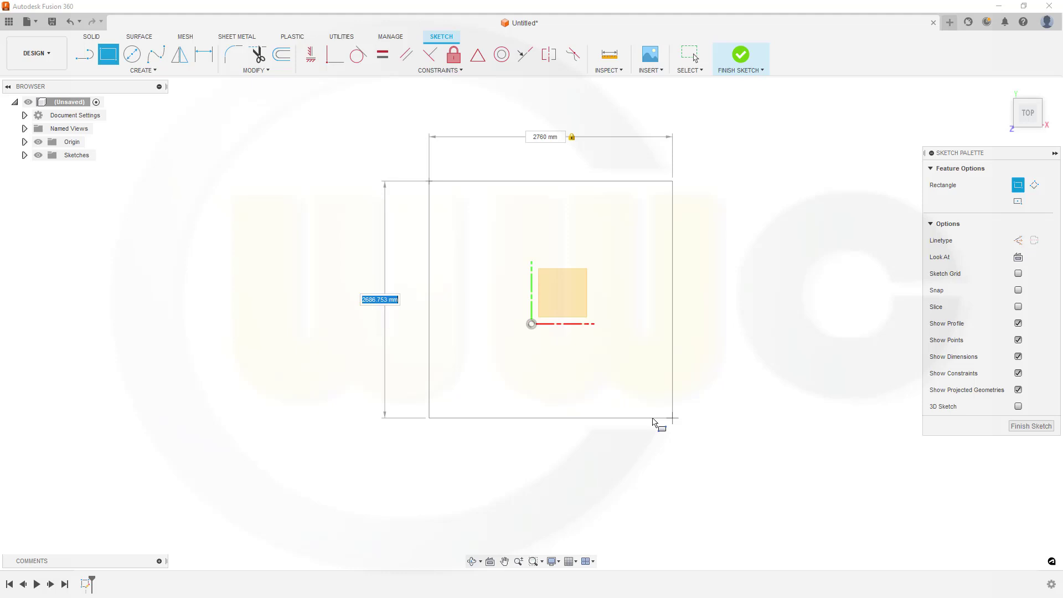
type("11")
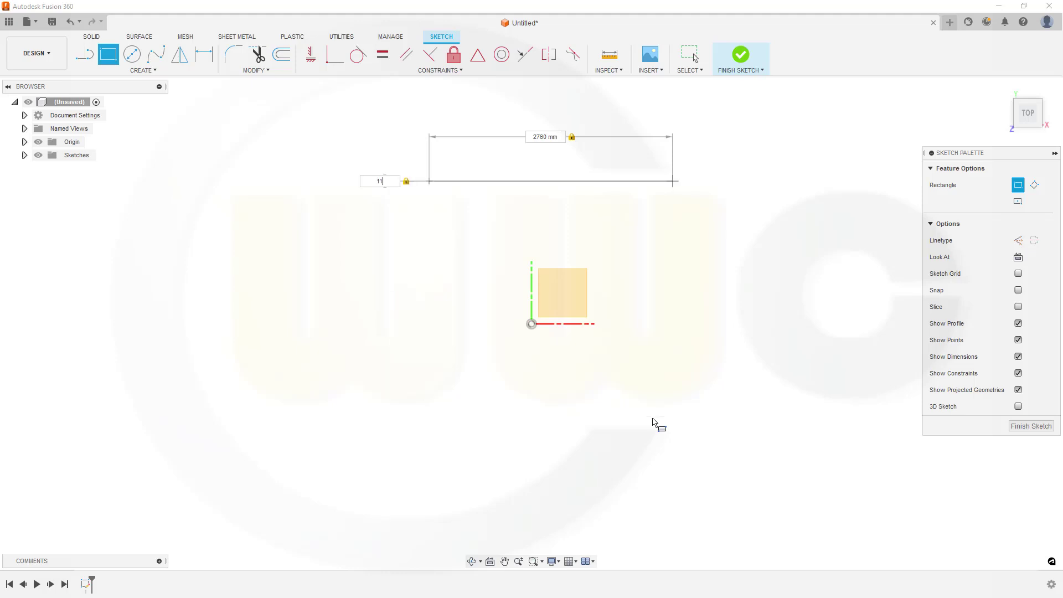
type("250")
key("Return")
key("Escape")
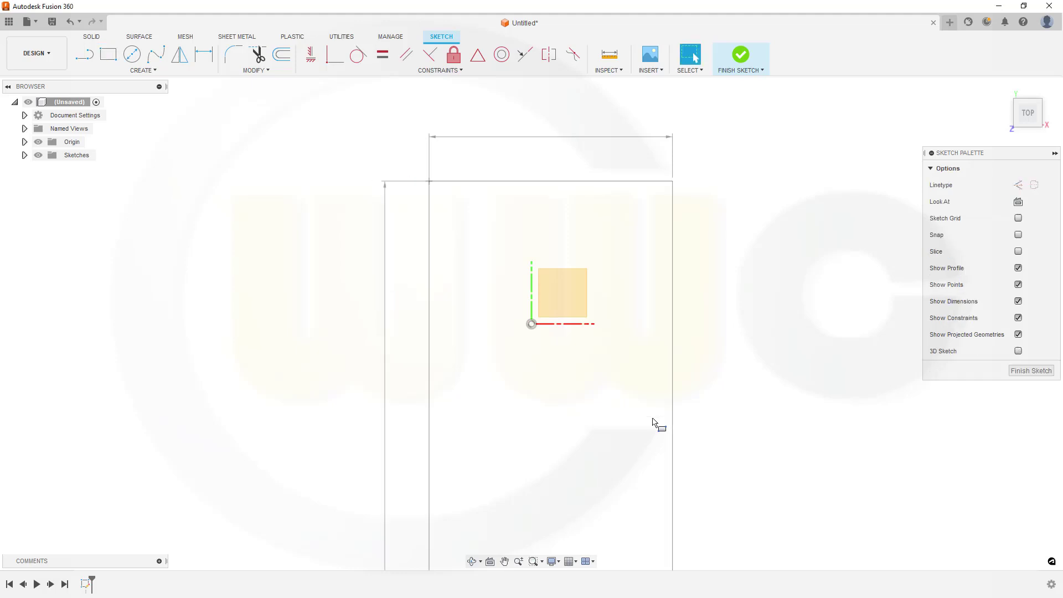
scroll(648, 410, "down", 2)
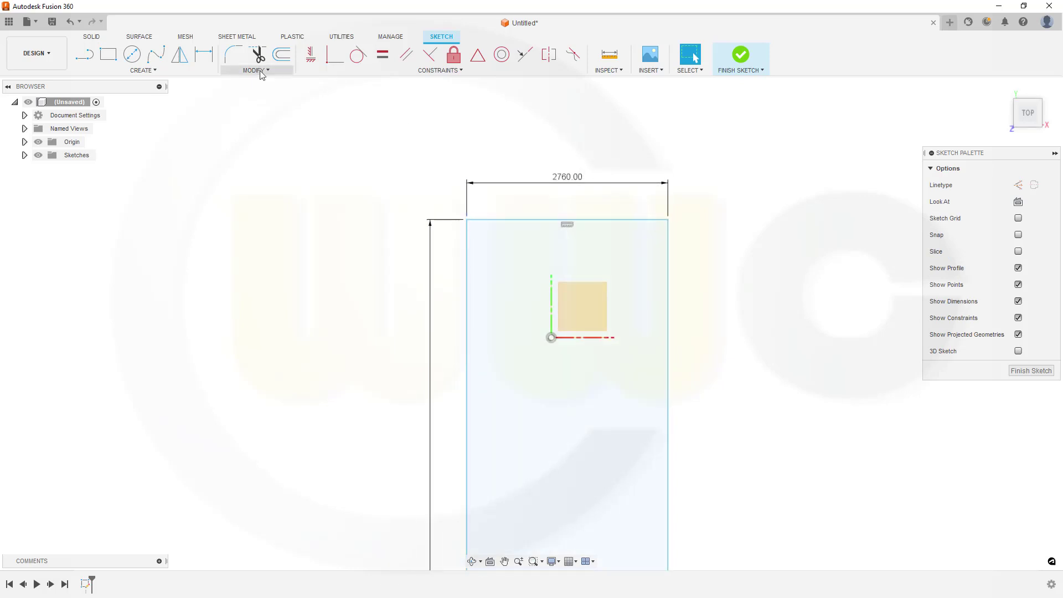
- Dimension the distance from the X axis to the rectangle's upper short edge as 5000 mm
left_click(201, 58)
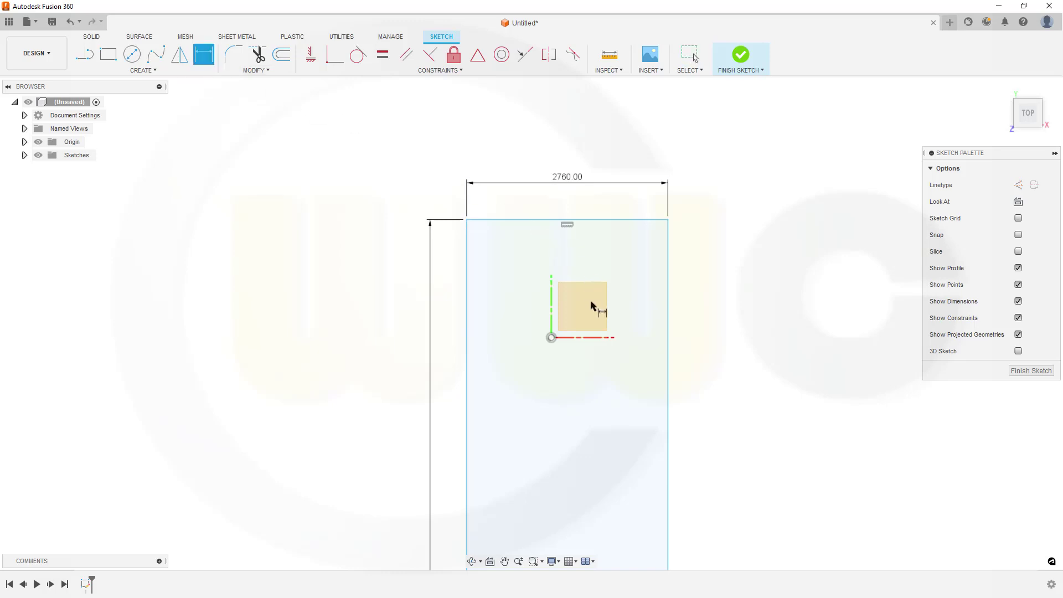
left_click(583, 337)
left_click(589, 221)
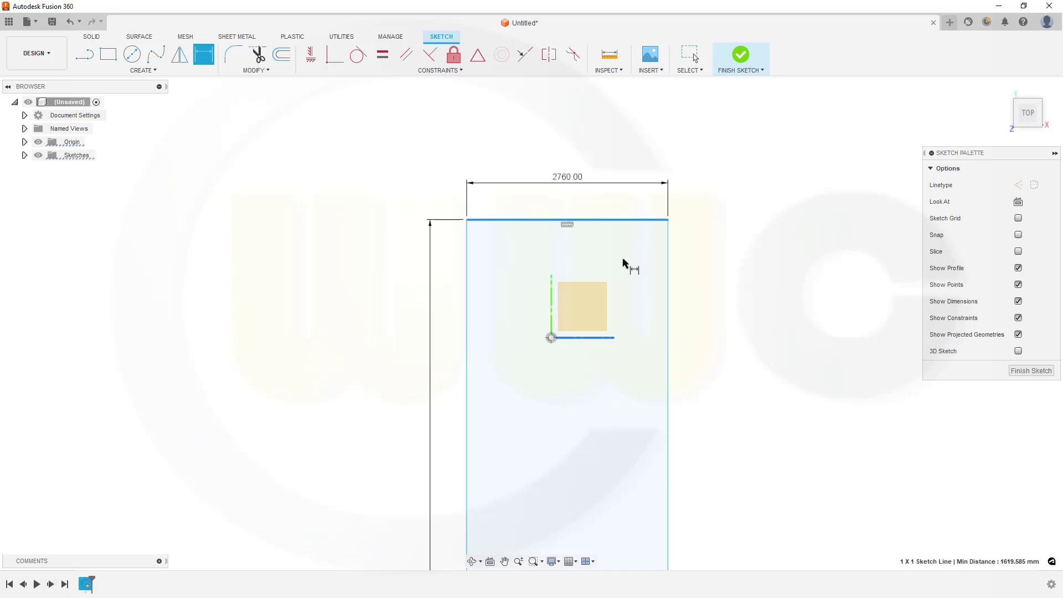
left_click(696, 277)
type("5000")
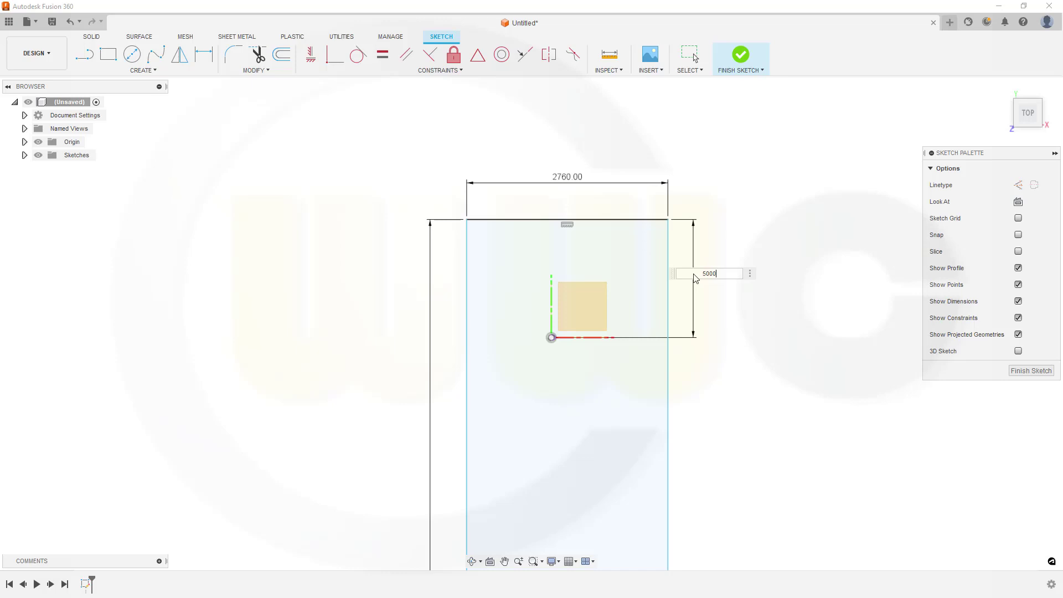
key("Return")
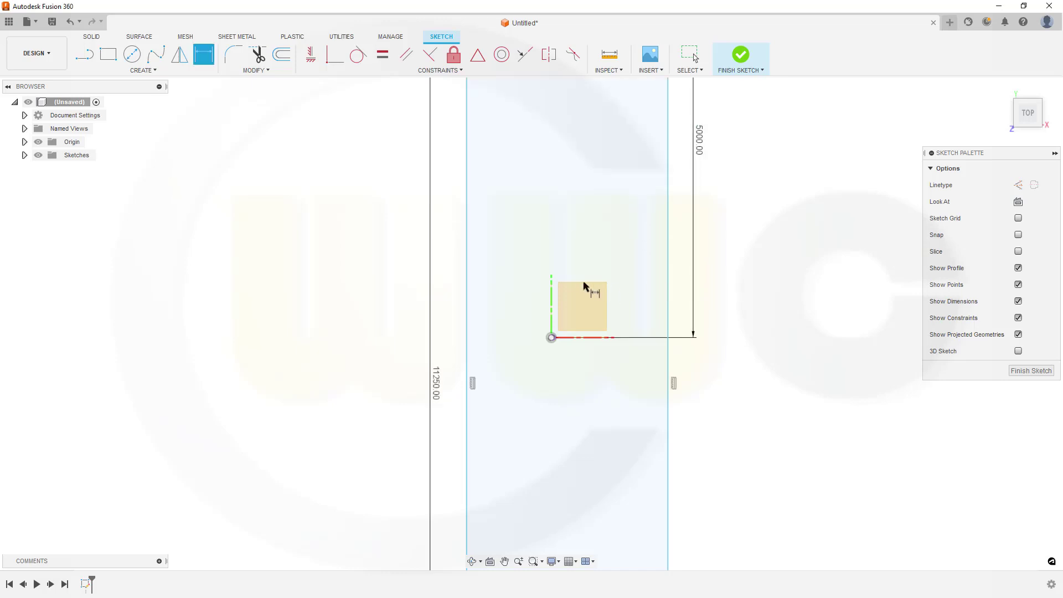
- Dimension the rectangle's long edge on the positive X side at 2760/2 mm from the Y axis and finish the sketch
left_click(552, 298)
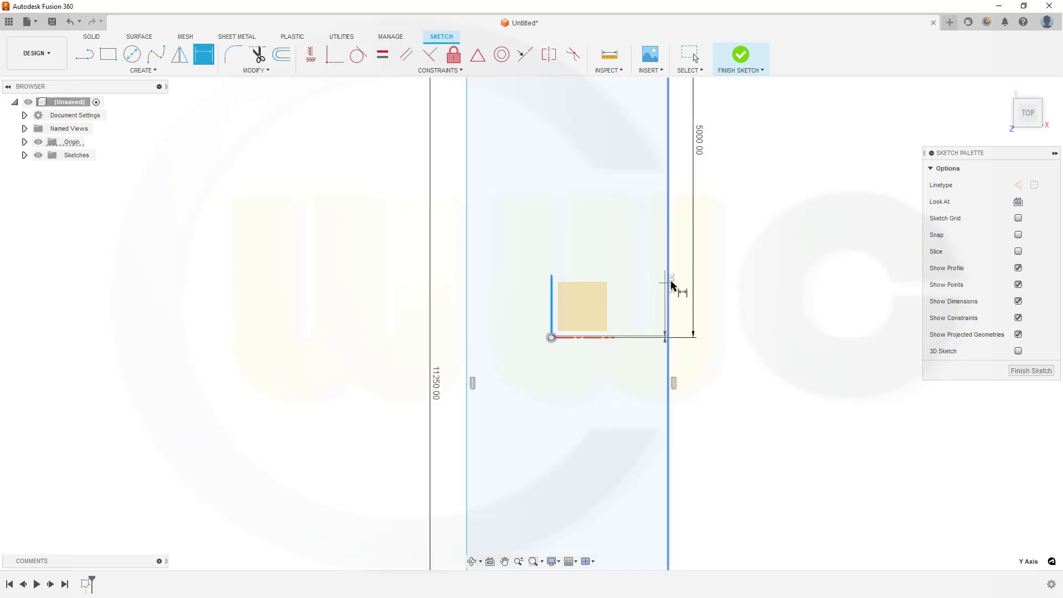
left_click(606, 256)
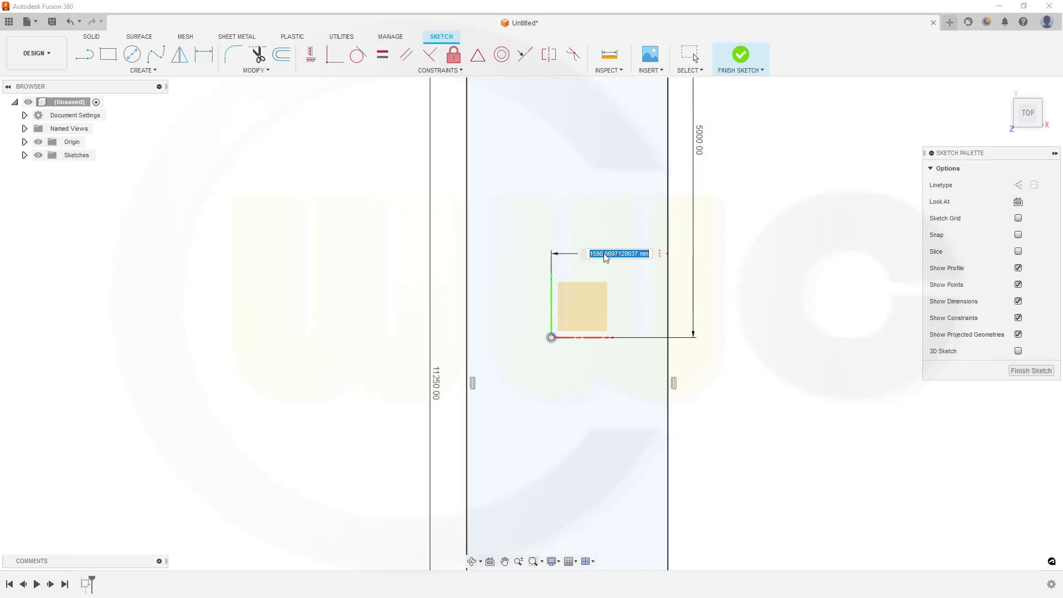
type("2760/2")
key("Return")
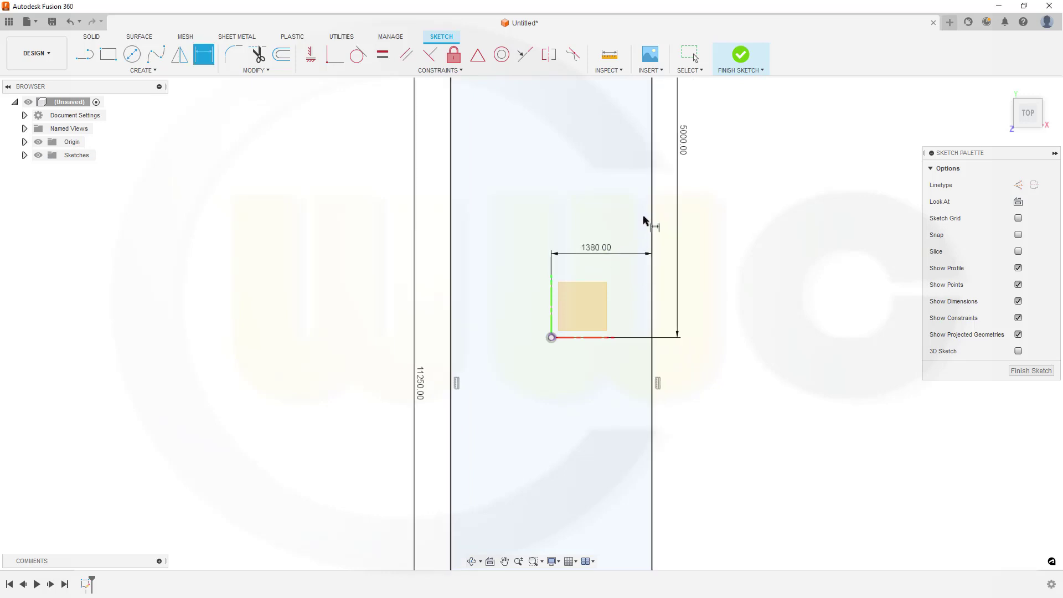
left_click(741, 56)
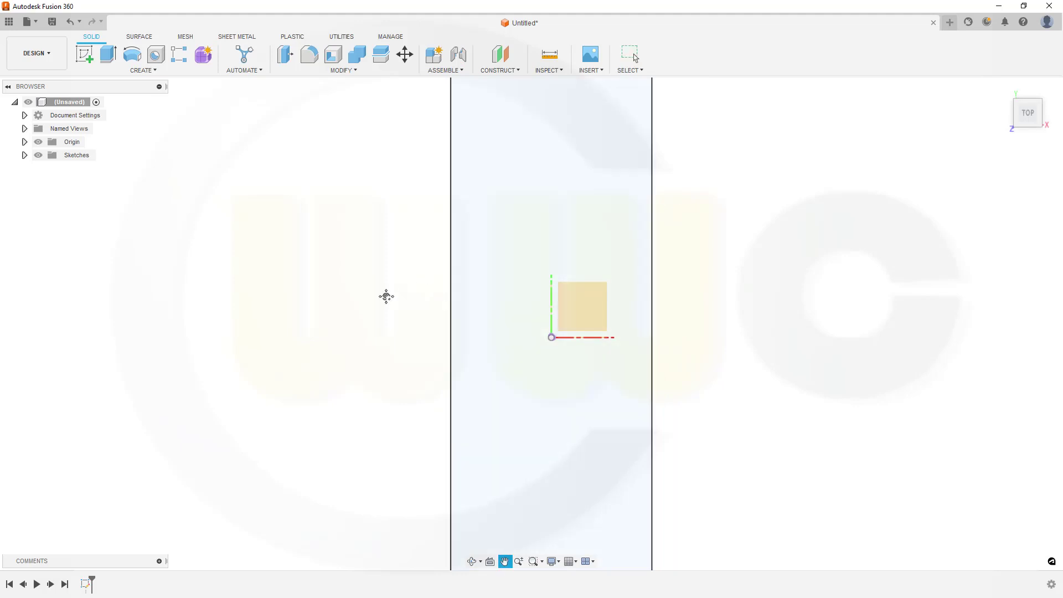
- Hide the sketches and create a construction plane offset 2760/2 mm from the YZ plane
middle_click_drag(376, 261, 415, 277, "shift")
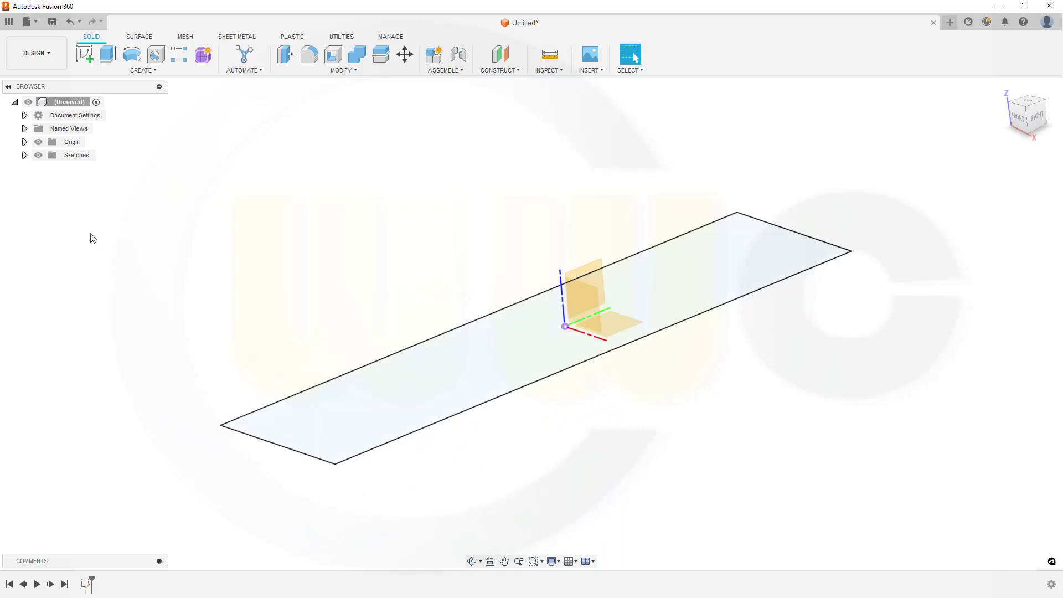
left_click(39, 155)
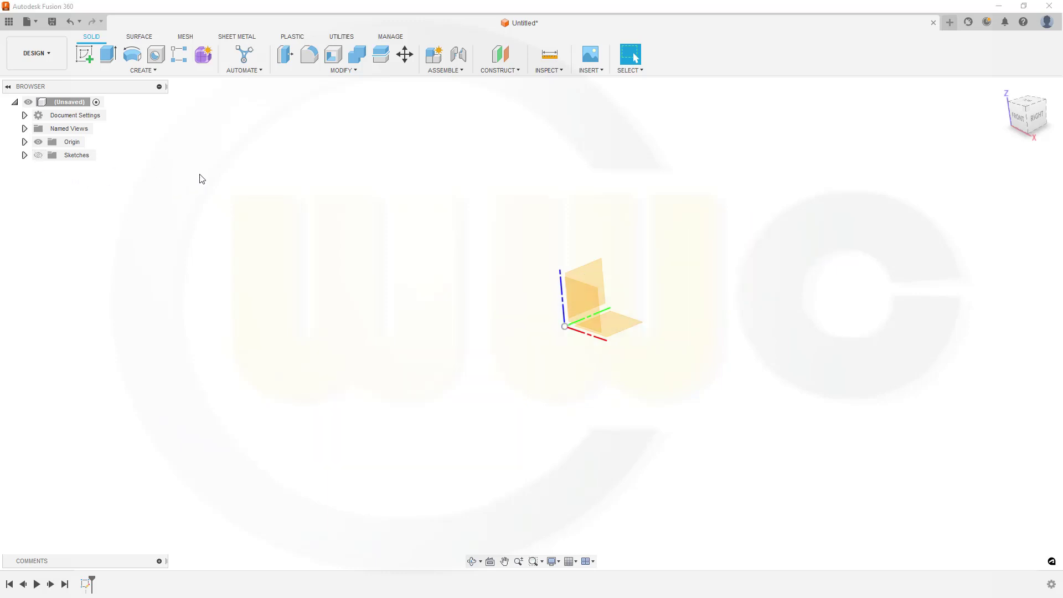
left_click(500, 58)
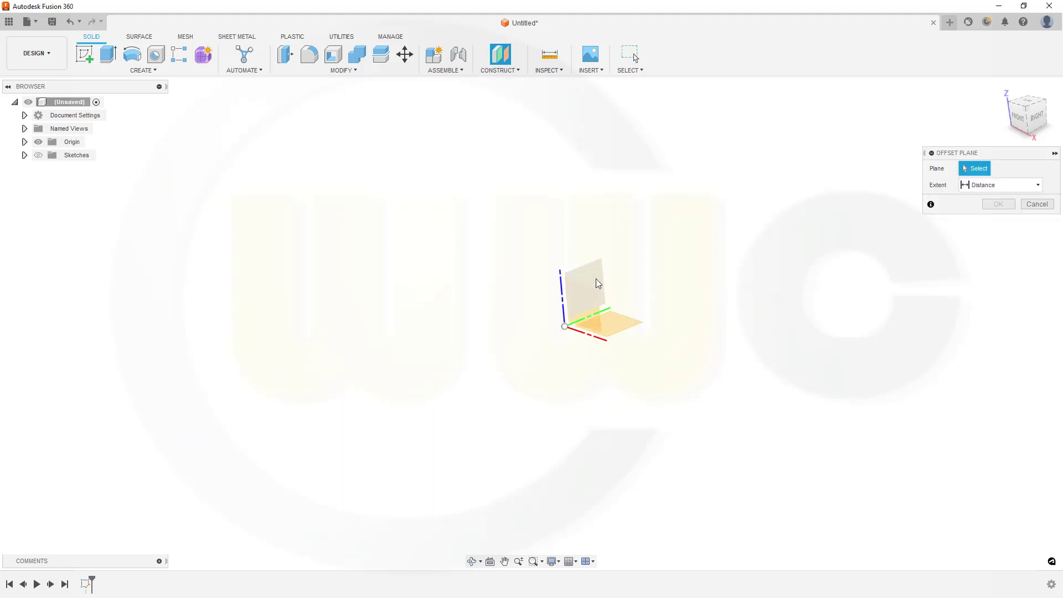
left_click(596, 279)
left_click(1008, 203)
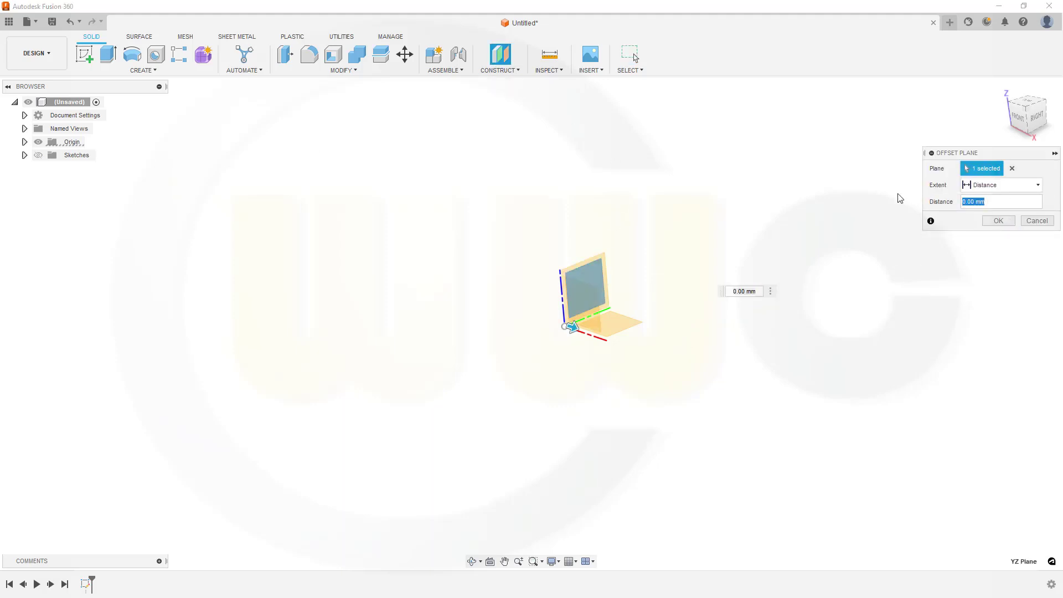
type("2760/")
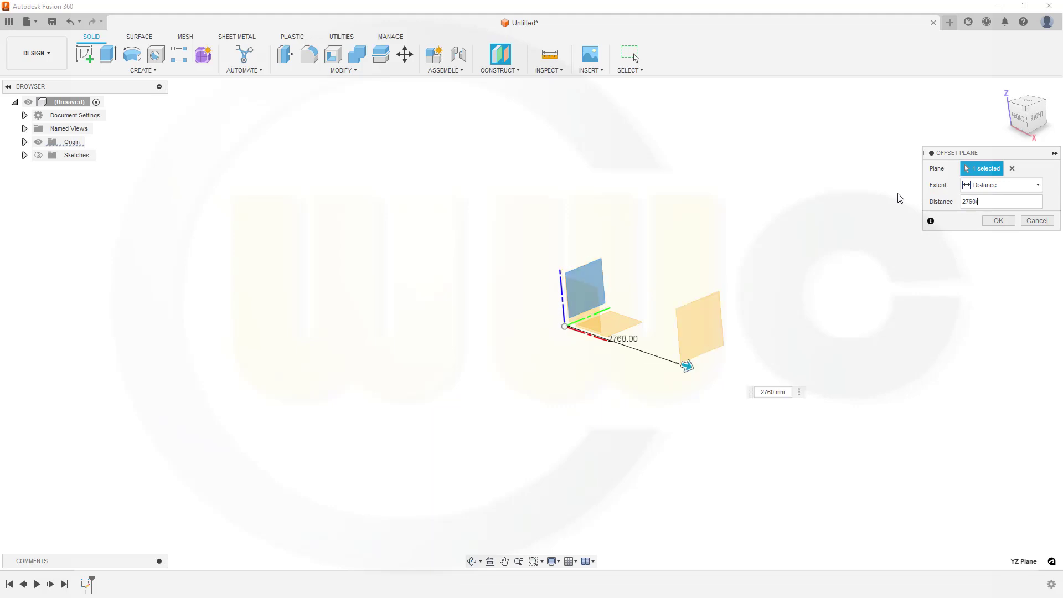
key("Return")
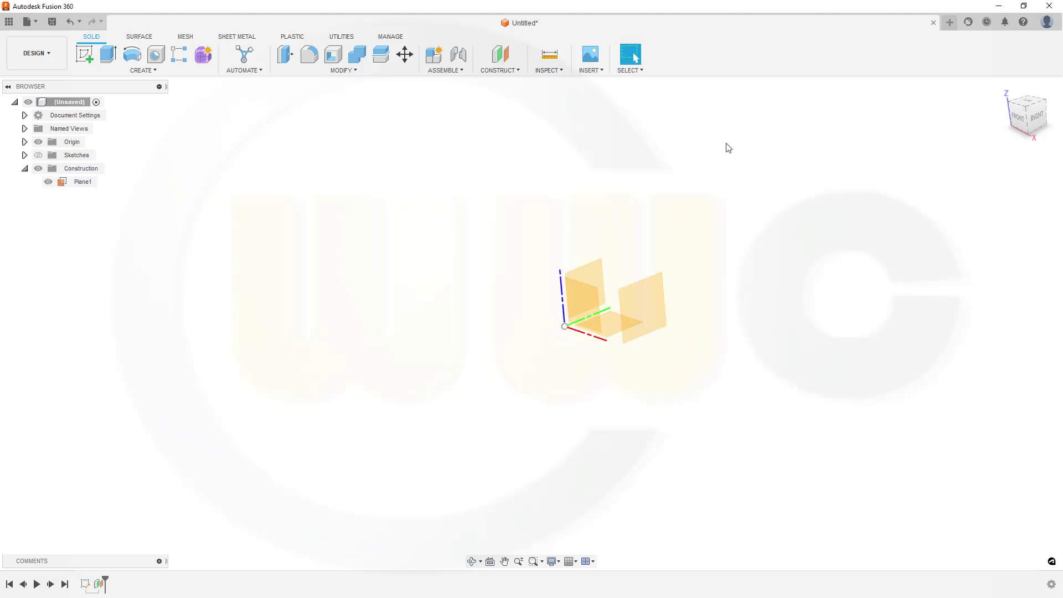
- Create a second construction plane offset -2760/2 mm from the YZ plane
left_click(501, 56)
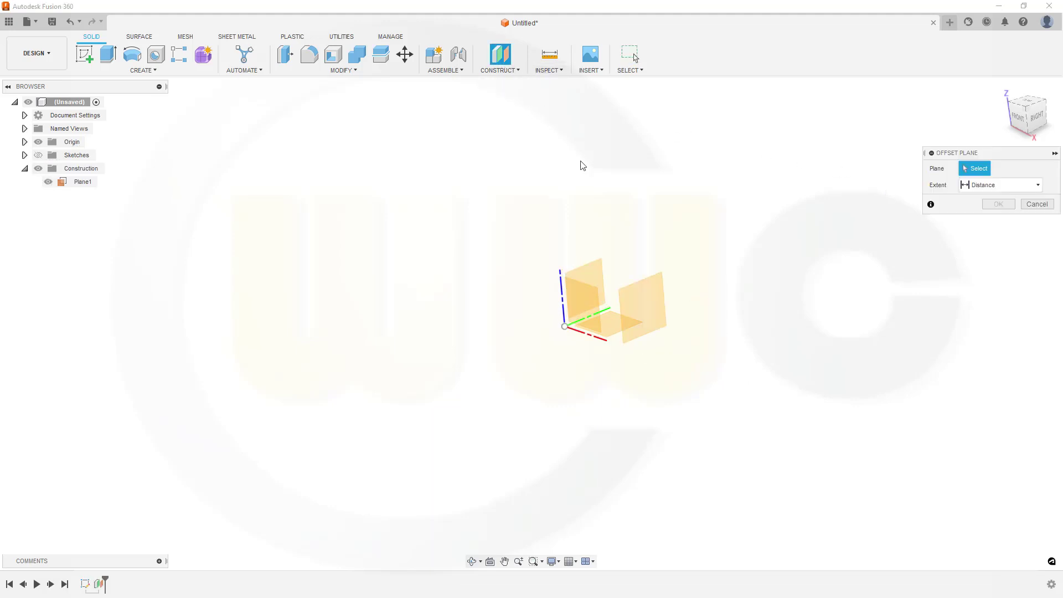
left_click(591, 265)
left_click(992, 201)
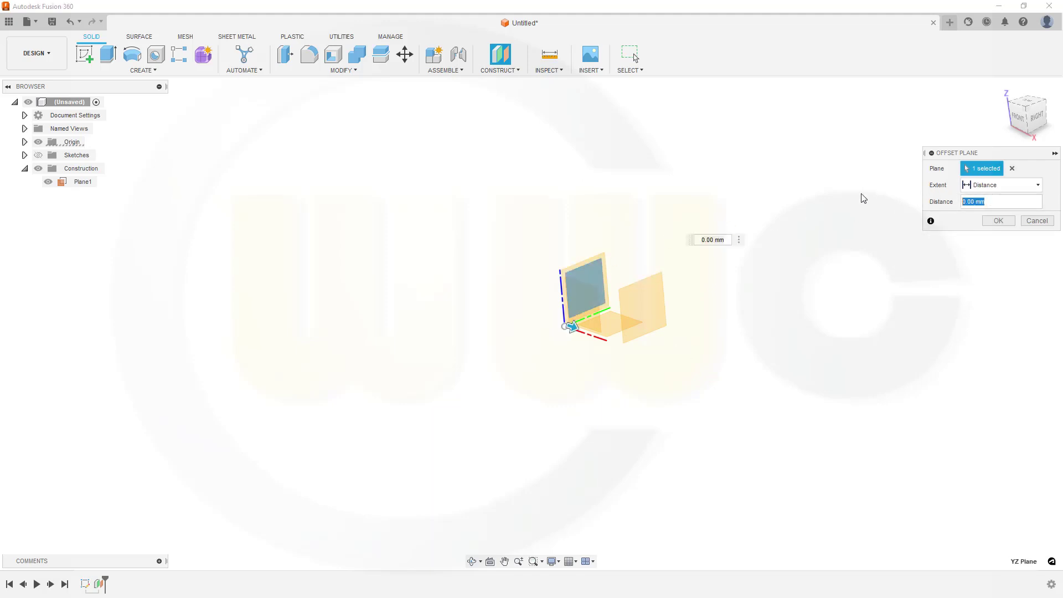
type("-2760/2")
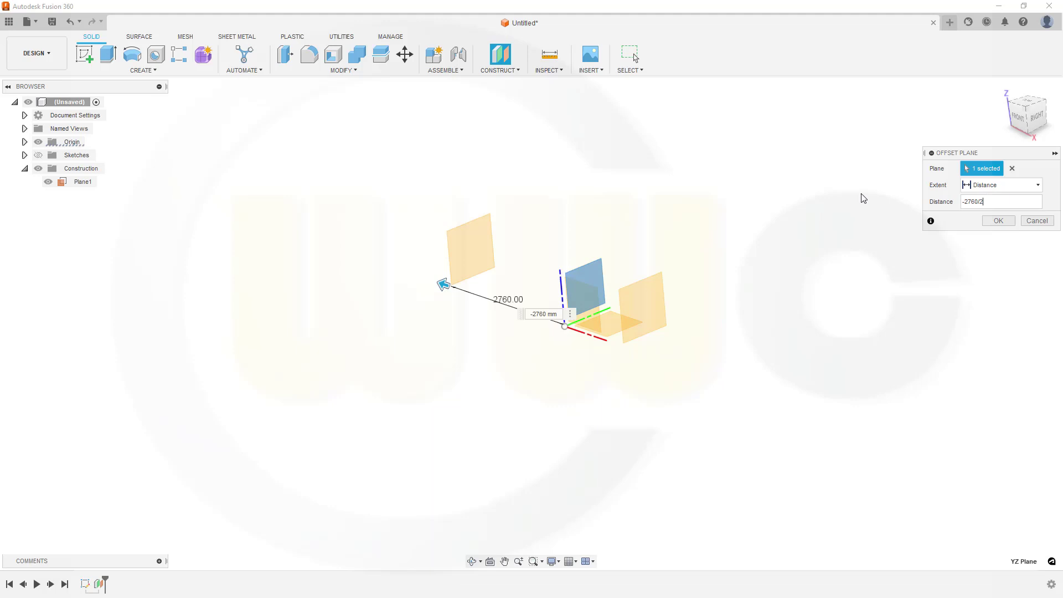
key("Return")
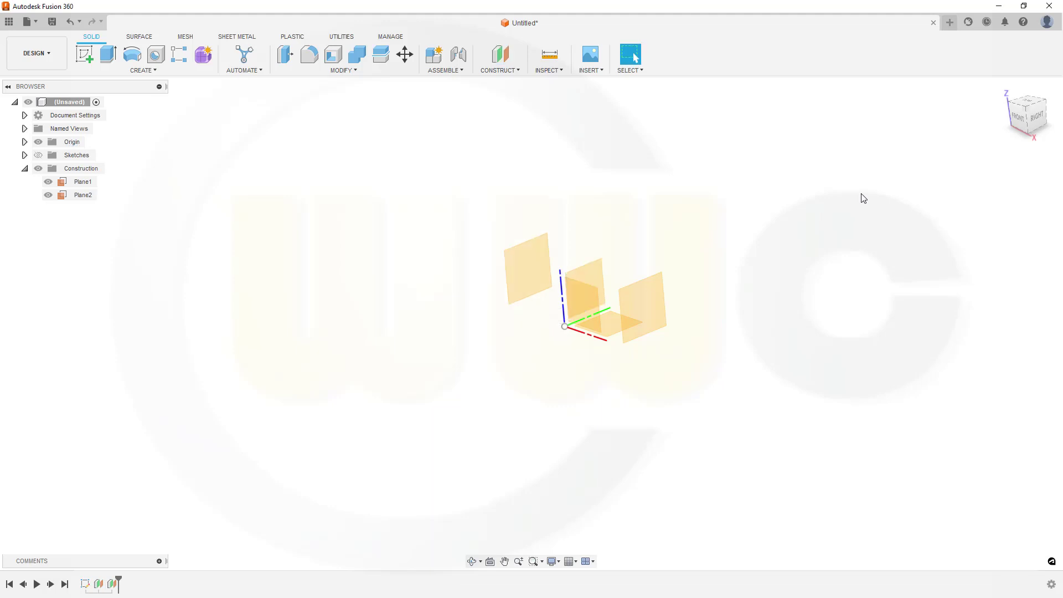
- Create a construction plane offset 5000 mm from the XZ plane
right_click(774, 183)
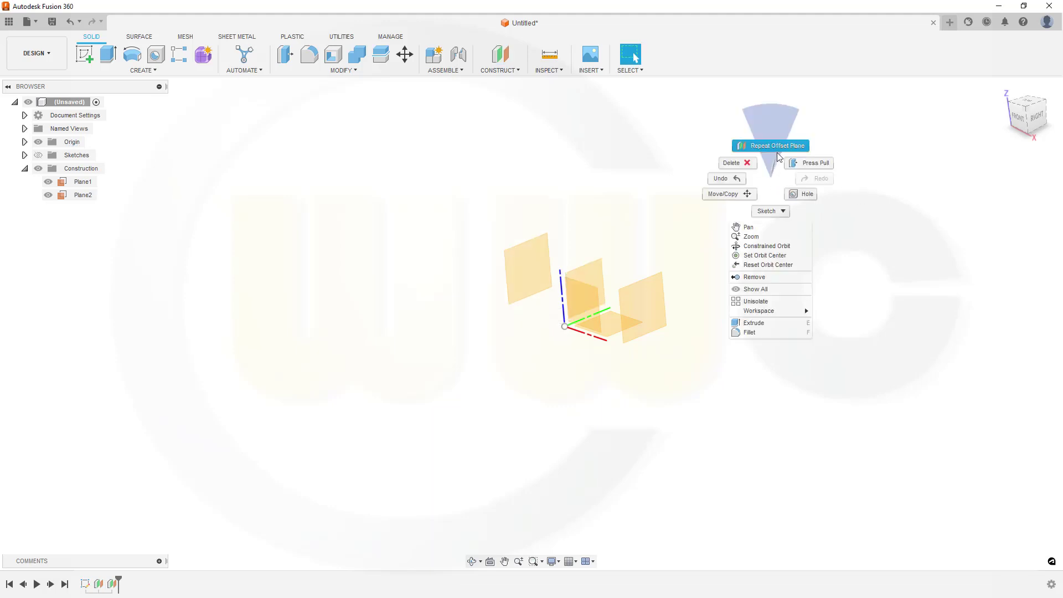
left_click(771, 143)
left_click(587, 301)
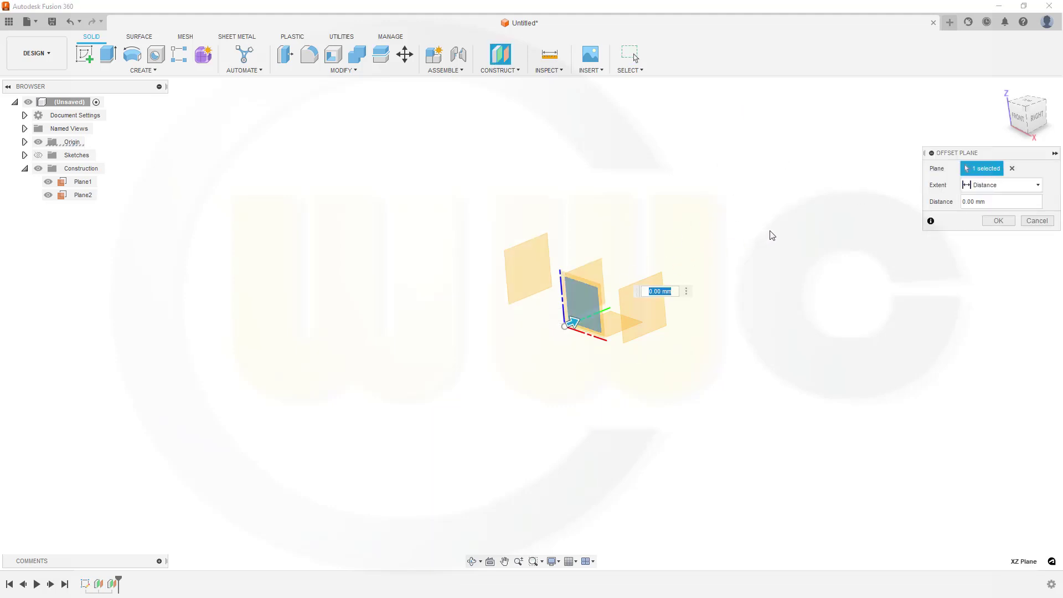
left_click(1003, 202)
type("5000")
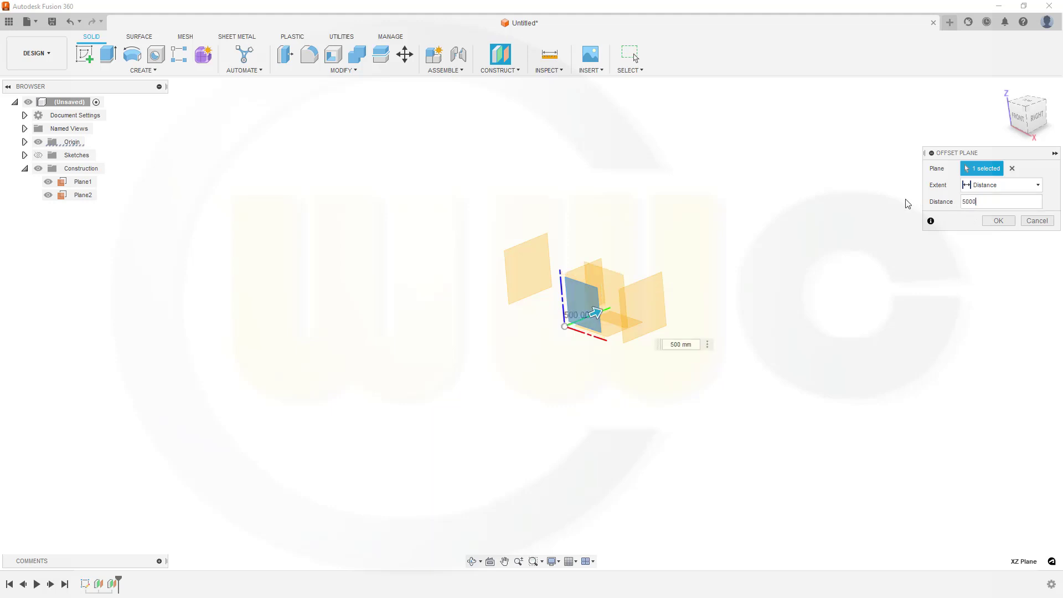
key("Return")
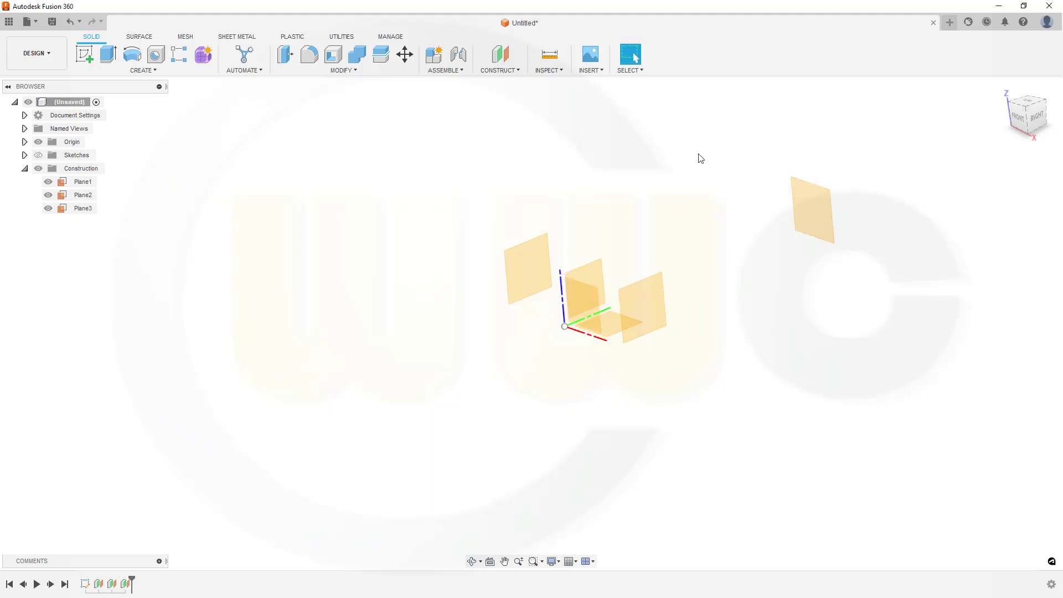
- Create a construction plane offset -11250+5000 mm from the XZ plane
left_click(504, 60)
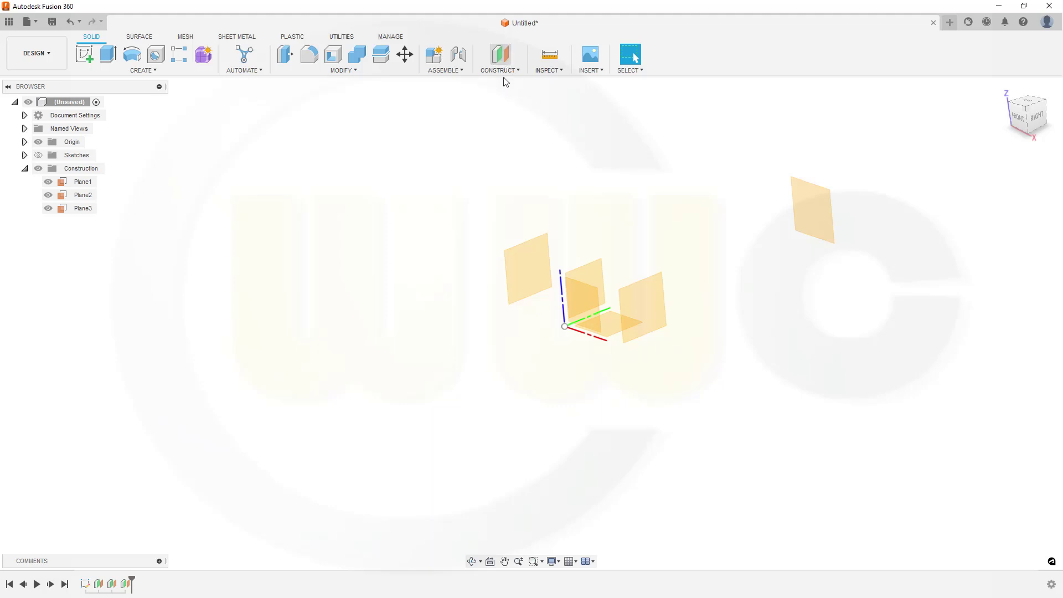
left_click(579, 297)
left_click(1021, 198)
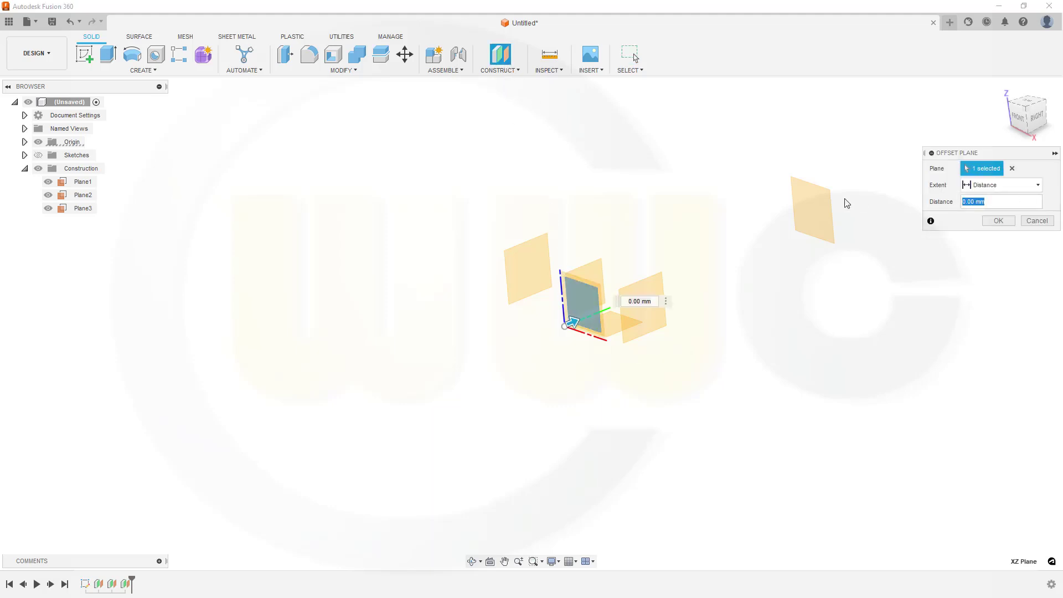
type("-11250/+5000")
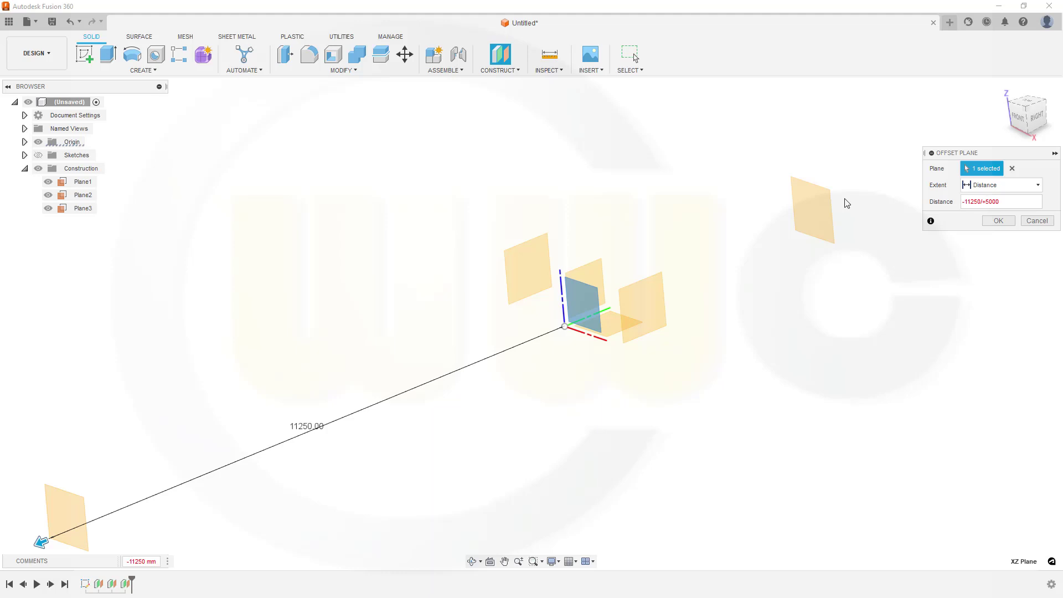
key("BackSpace")
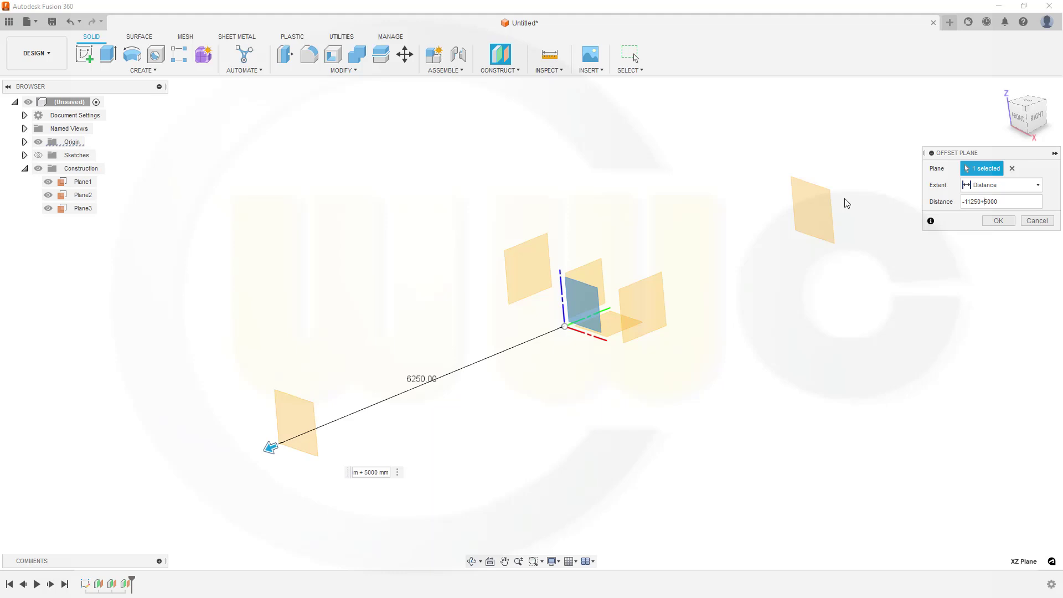
key("Return")
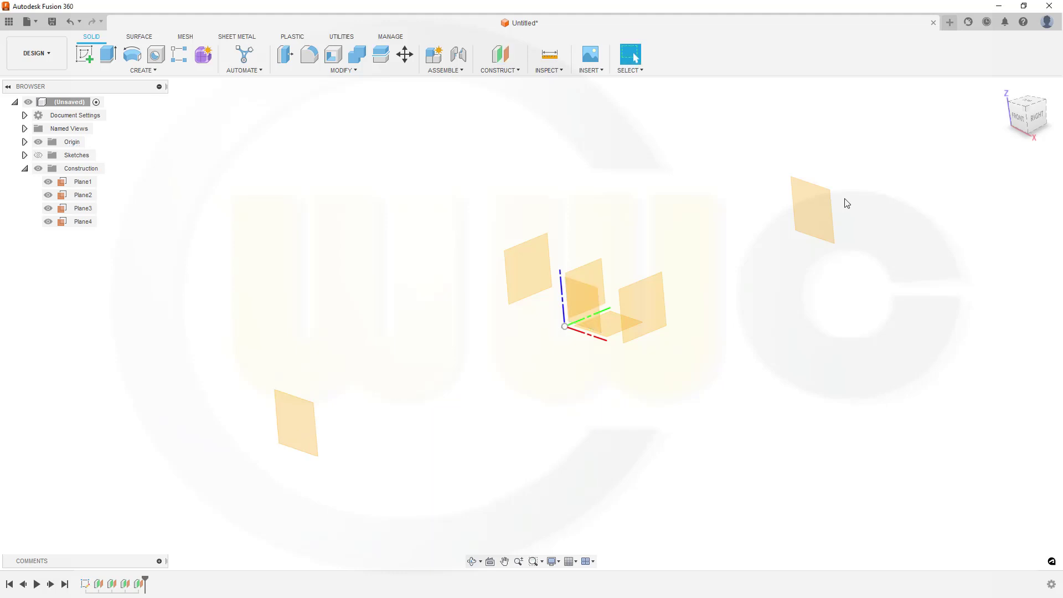
- Create a construction plane offset 250 mm from the XY plane
left_click(500, 54)
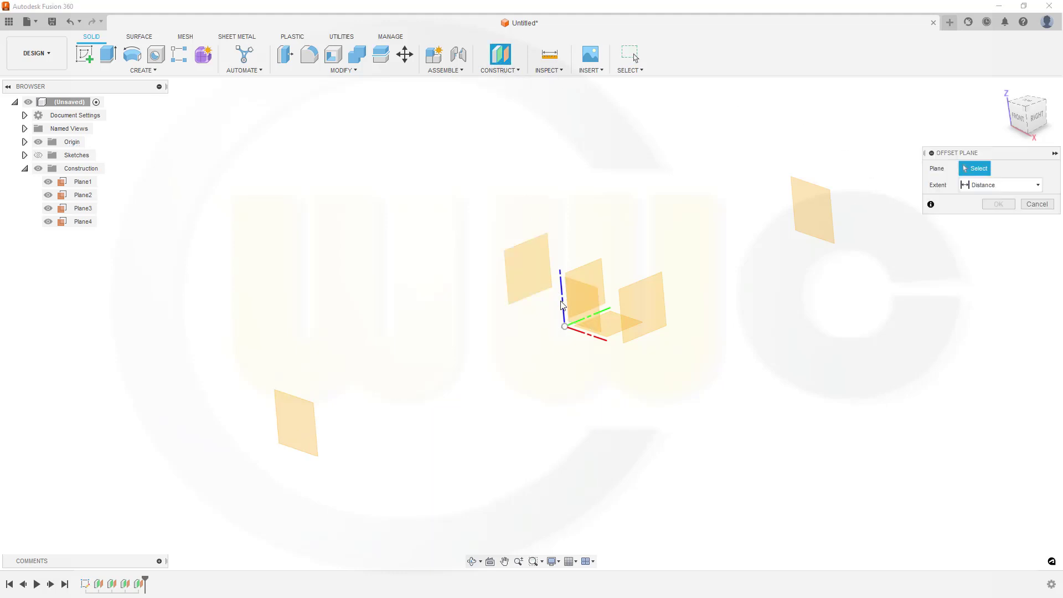
left_click(619, 327)
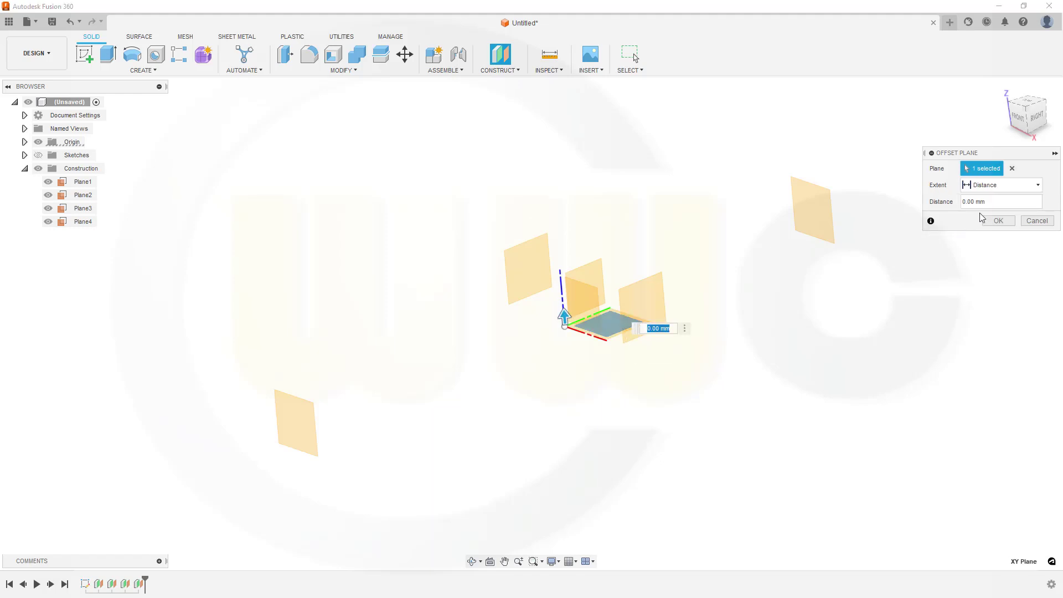
left_click(994, 202)
type("250")
key("Return")
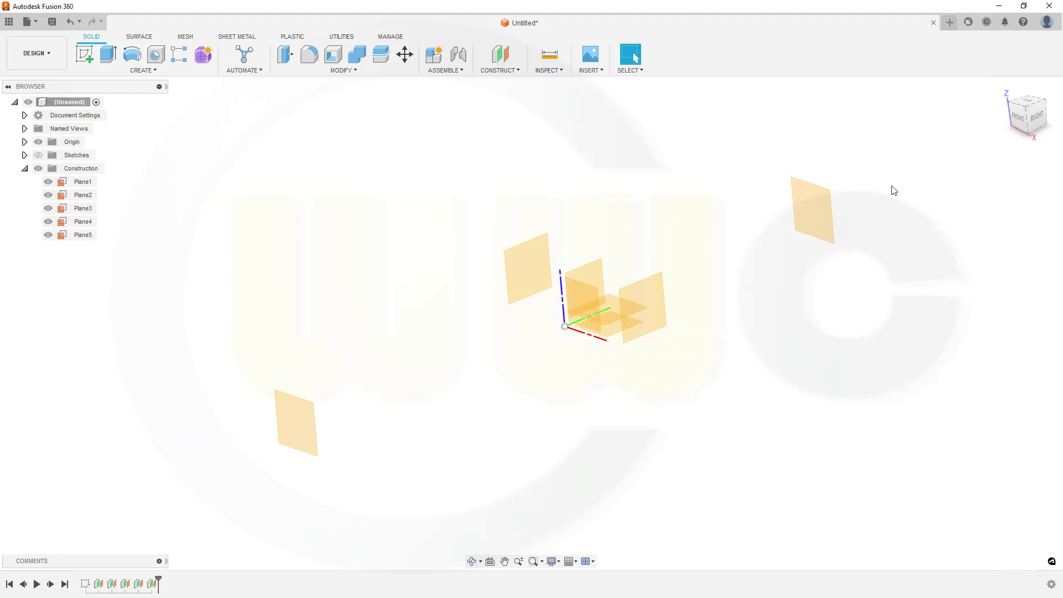
- Create a construction plane offset -1600+250 mm from the XY plane
left_click(502, 63)
left_click(620, 337)
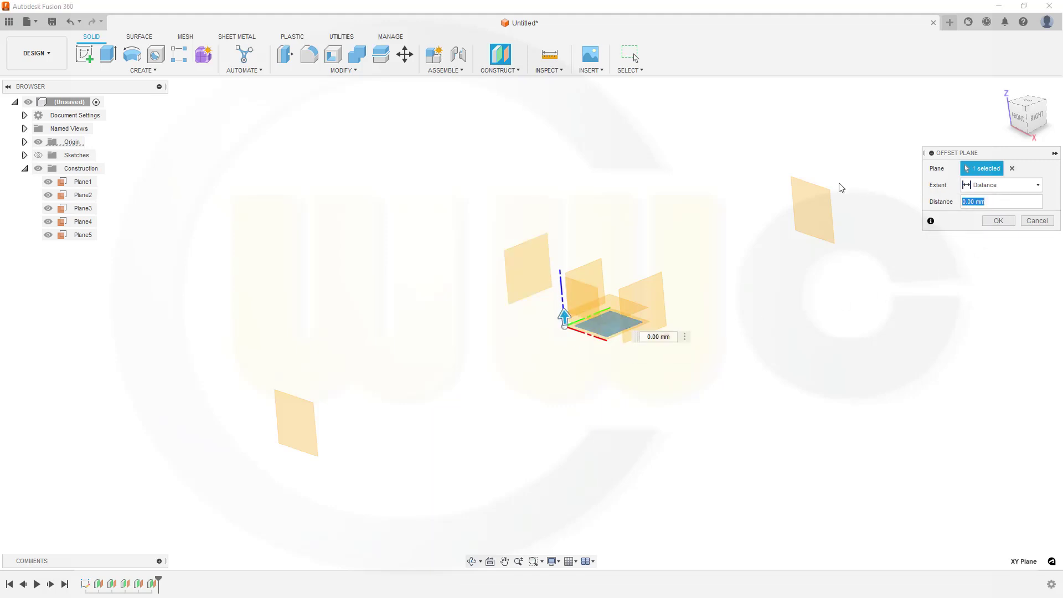
type("-1600+250")
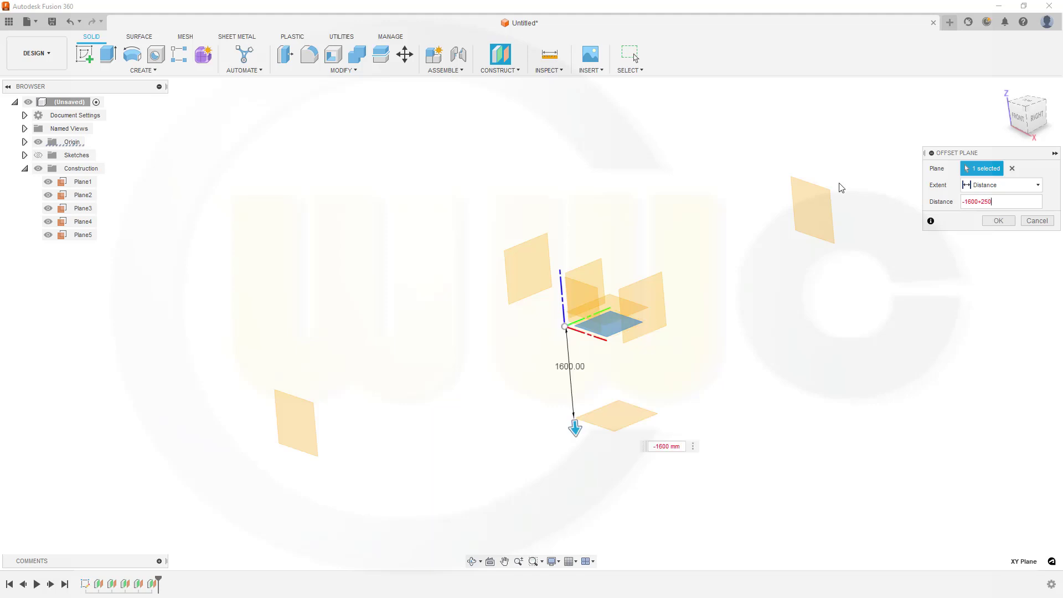
key("Return")
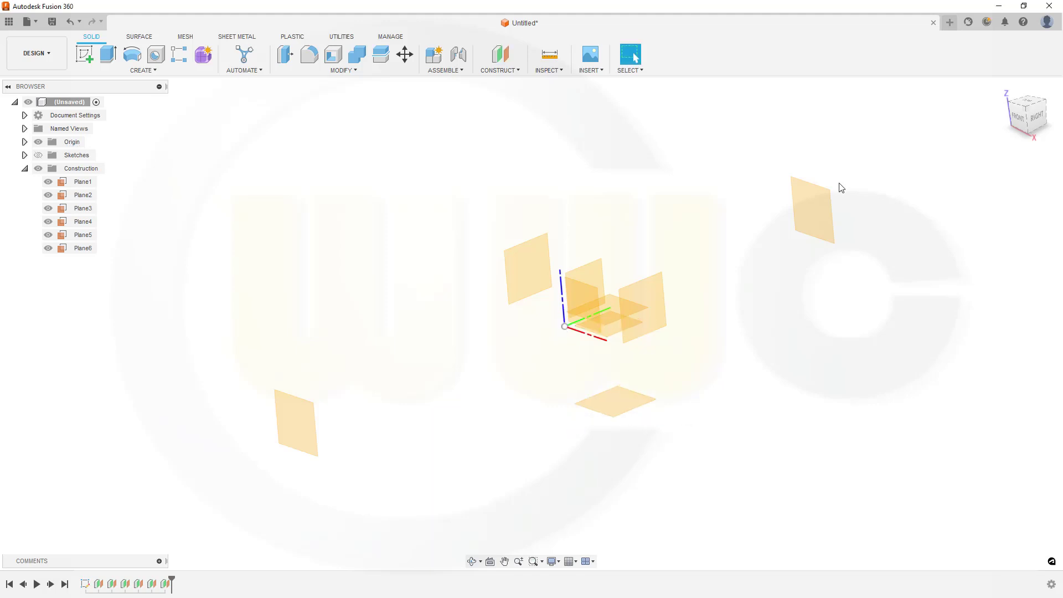
- Create another construction plane offset from the XY plane, slightly below the current lowest horizontal plane
right_click(636, 157)
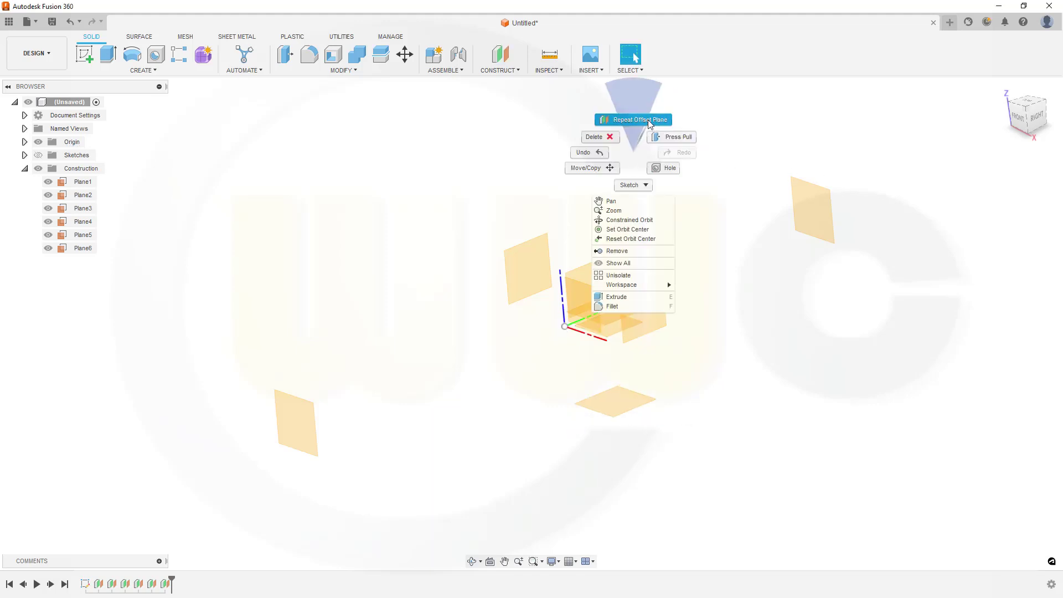
left_click(636, 118)
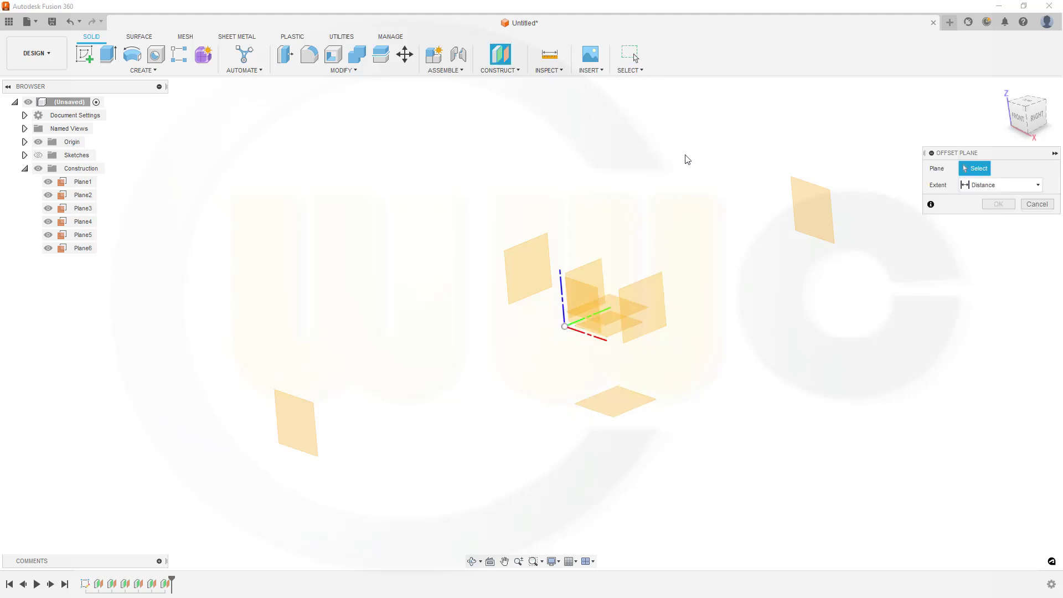
left_click(616, 334)
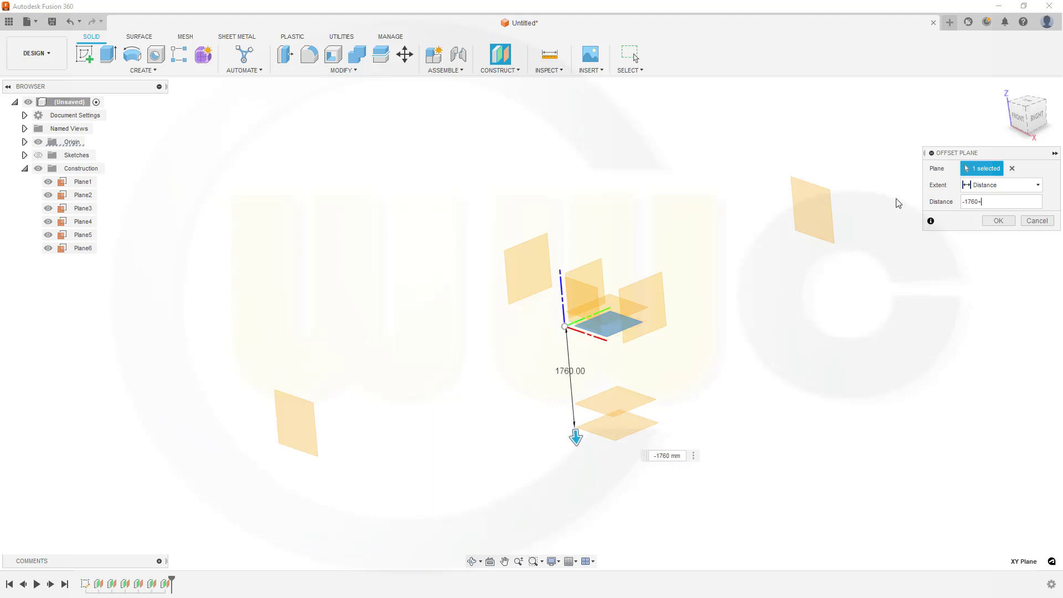
key("Return")
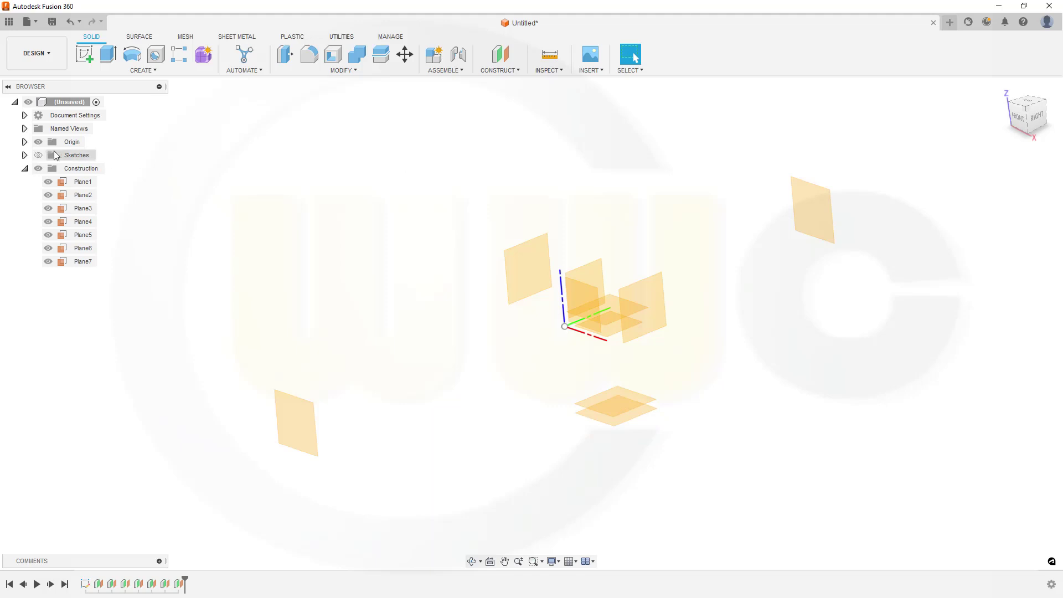
- Show the sketches again and move the base sketch behind all construction planes in the design history
left_click(38, 155)
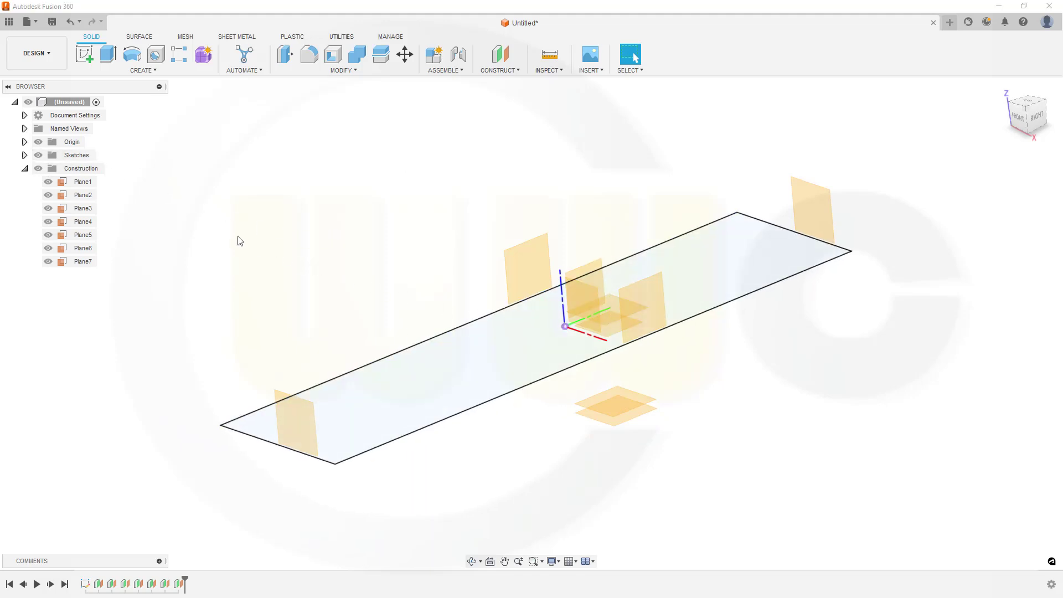
left_click(85, 585)
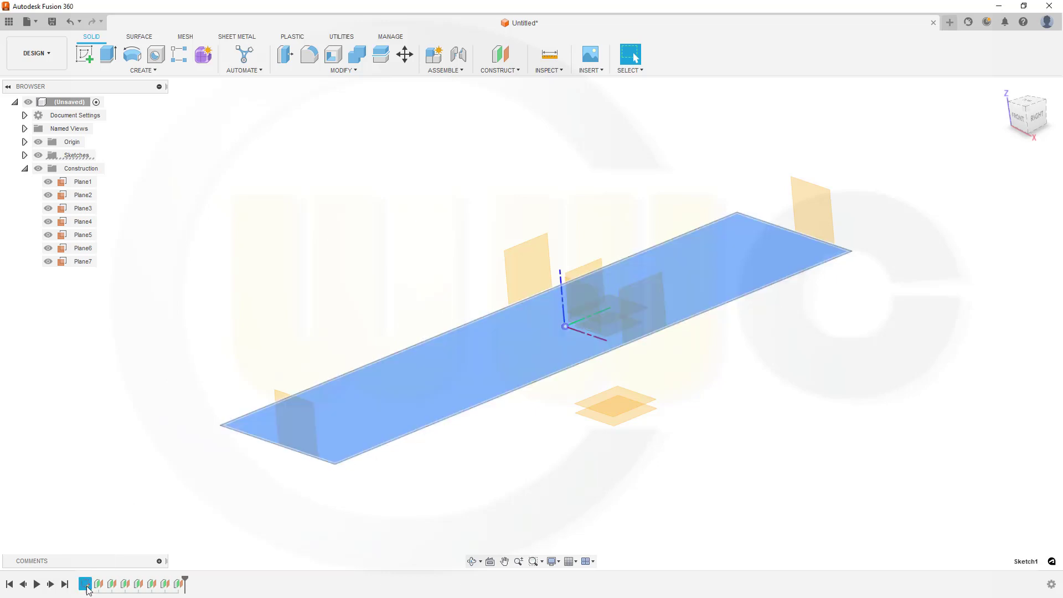
left_click(196, 586)
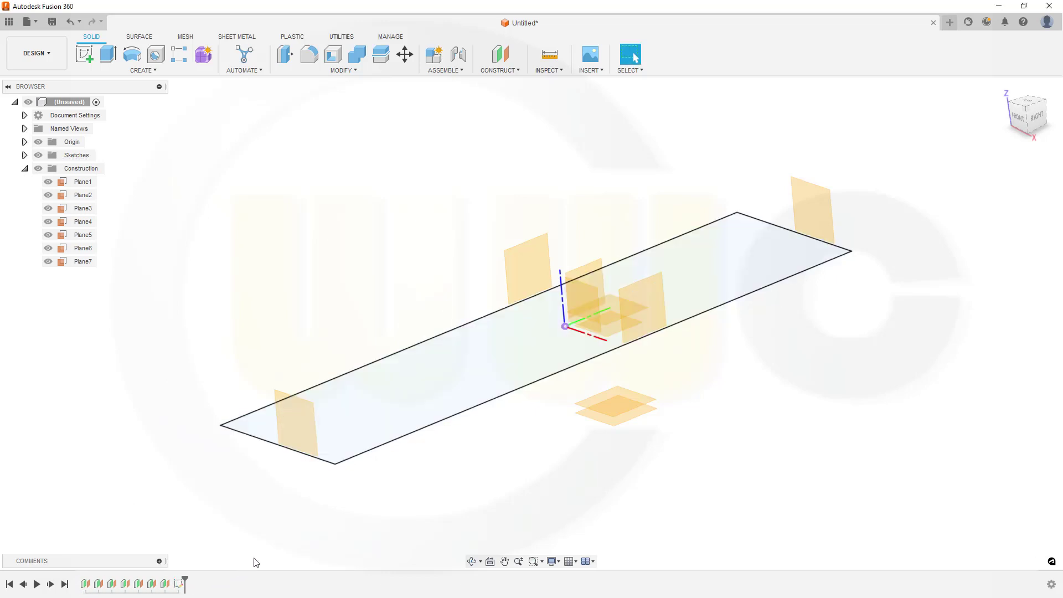
- Reopen the base sketch for editing, turn it lengthwise, and delete all four of the rectangle's dimensions
scroll(605, 218, "down", 3)
scroll(447, 310, "up", 1)
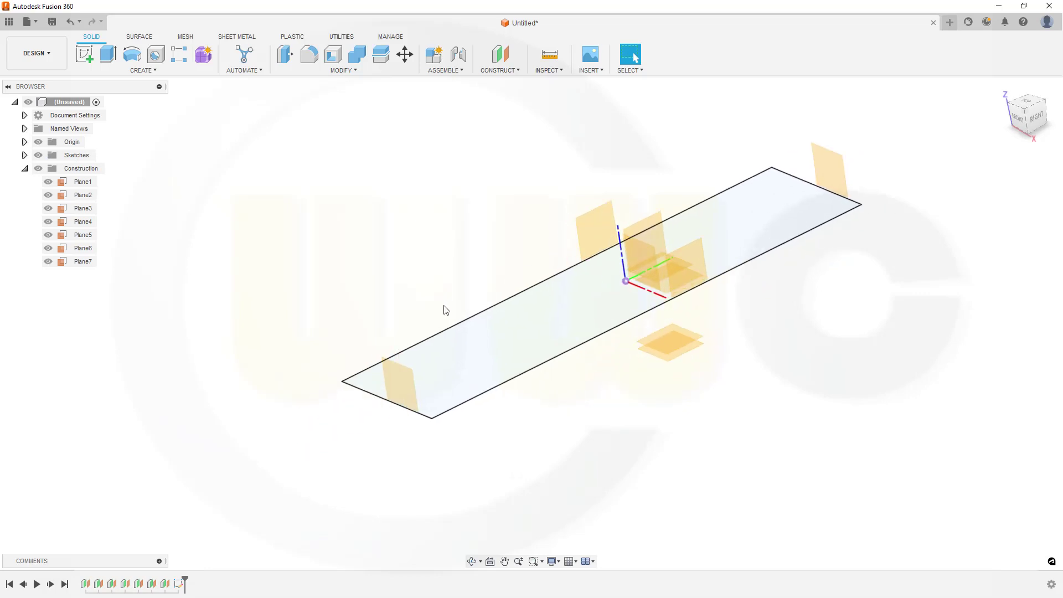
scroll(823, 185, "up", 1)
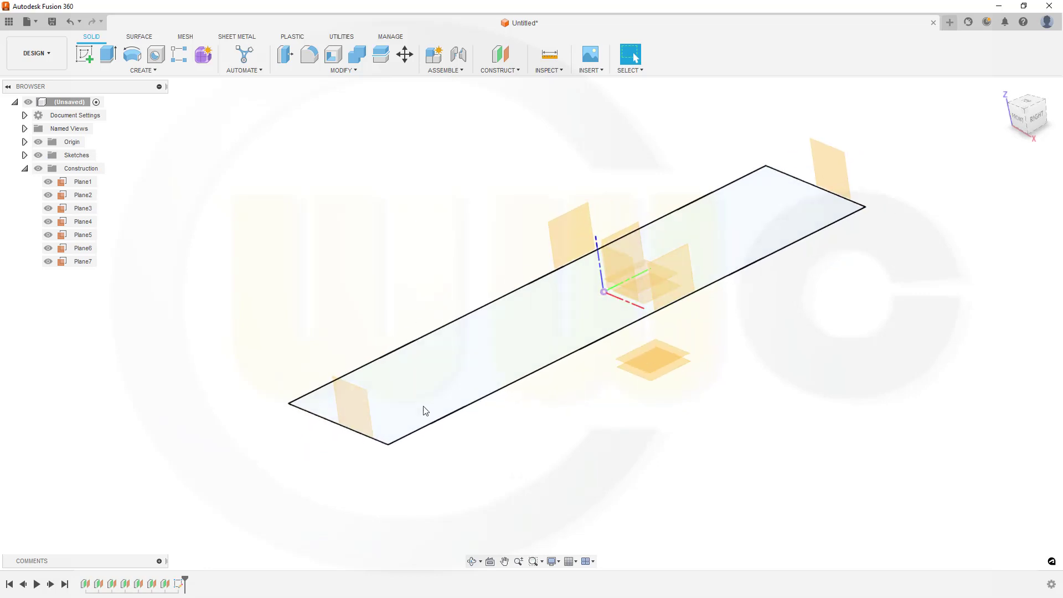
double_click(179, 584)
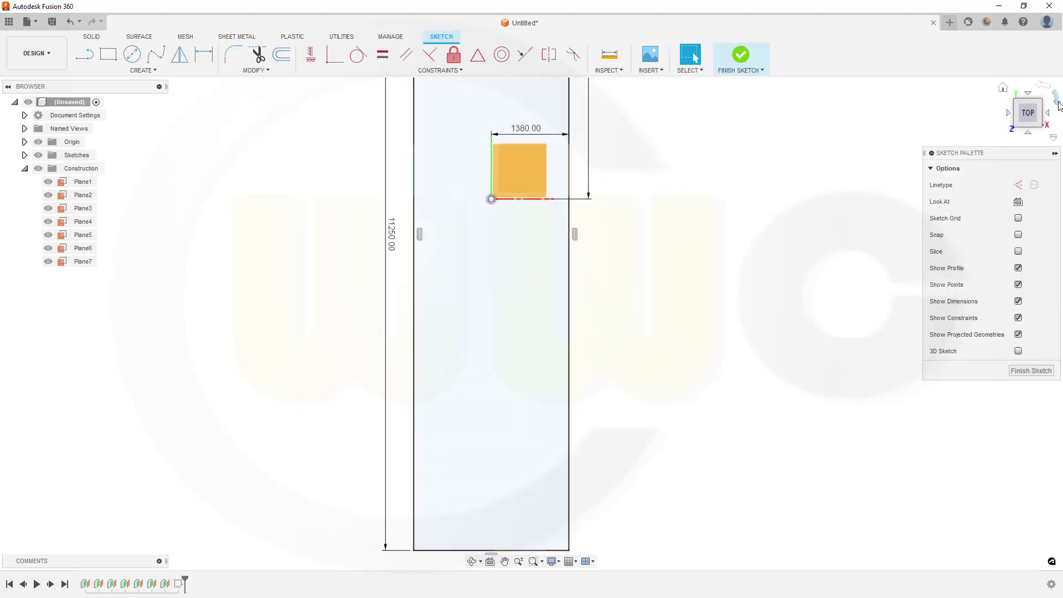
left_click(1057, 102)
middle_click_drag(791, 237, 704, 242)
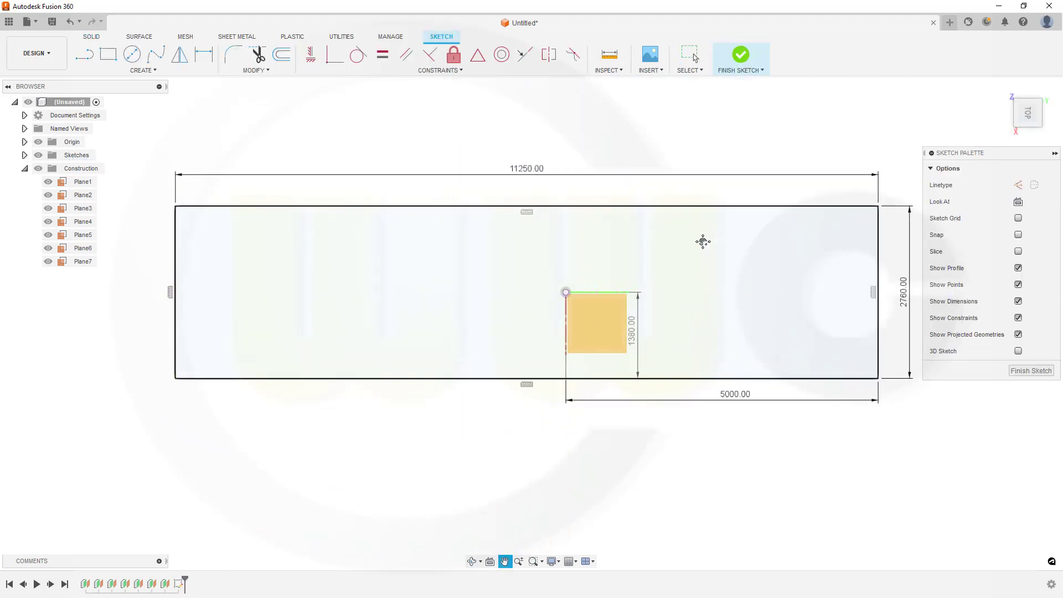
scroll(674, 242, "up", 2)
scroll(651, 251, "down", 4)
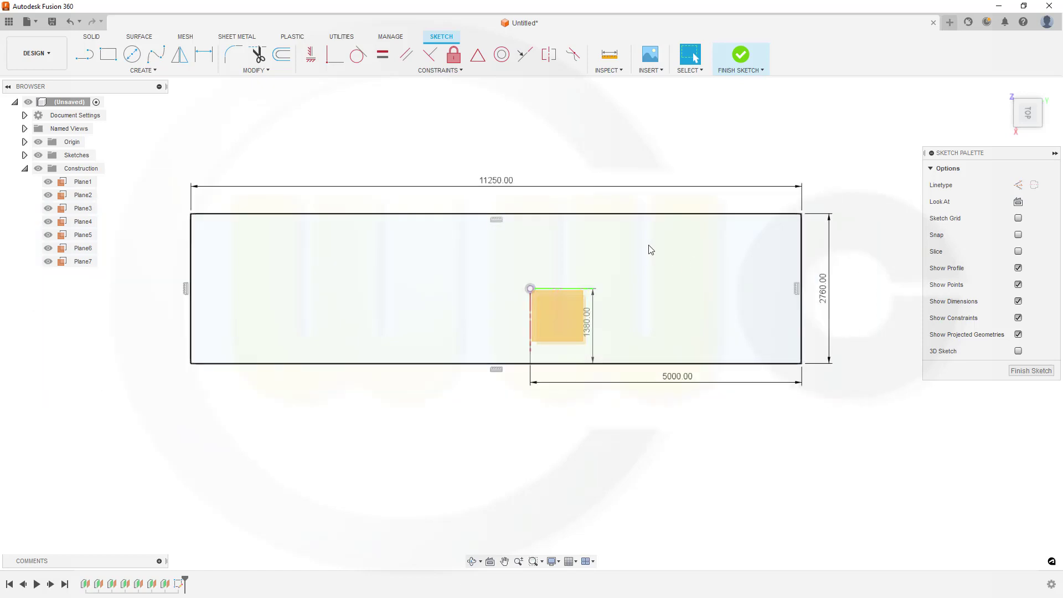
left_click(497, 184)
key("Delete")
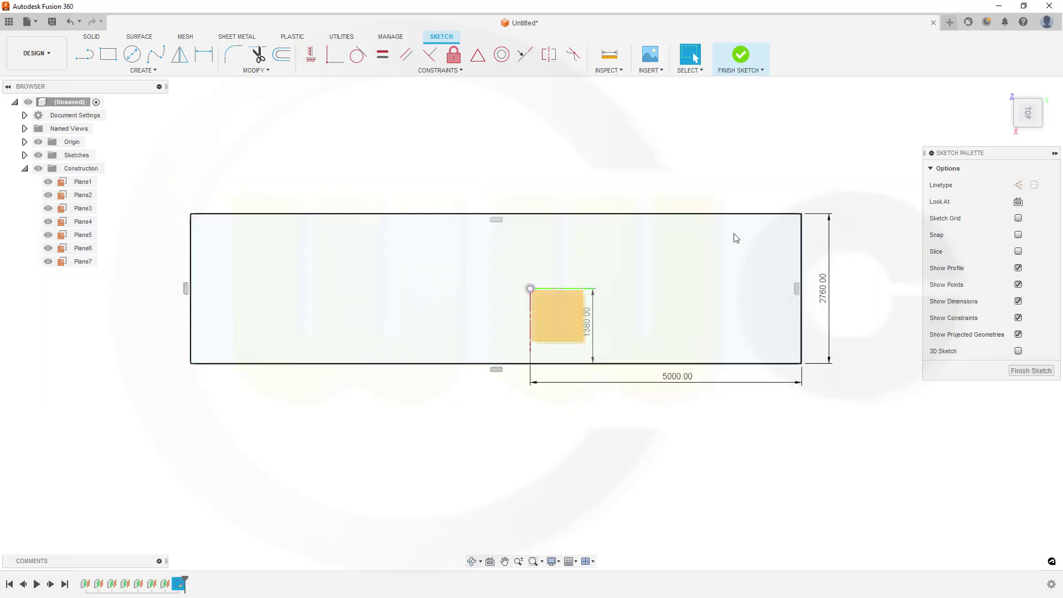
left_click(823, 288)
key("Delete")
left_click(673, 378)
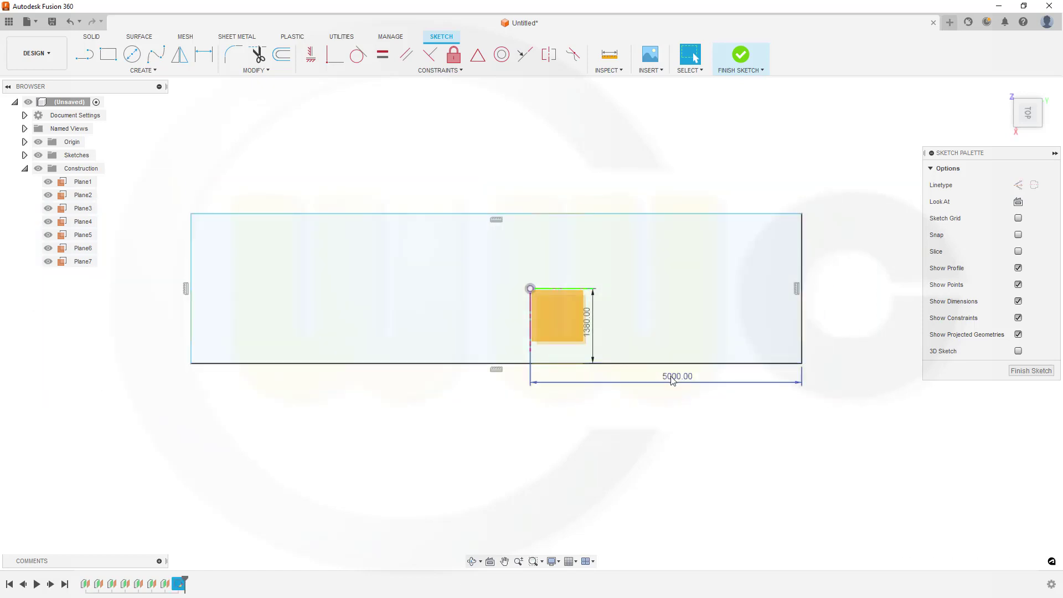
key("Delete")
left_click(588, 321)
key("Delete")
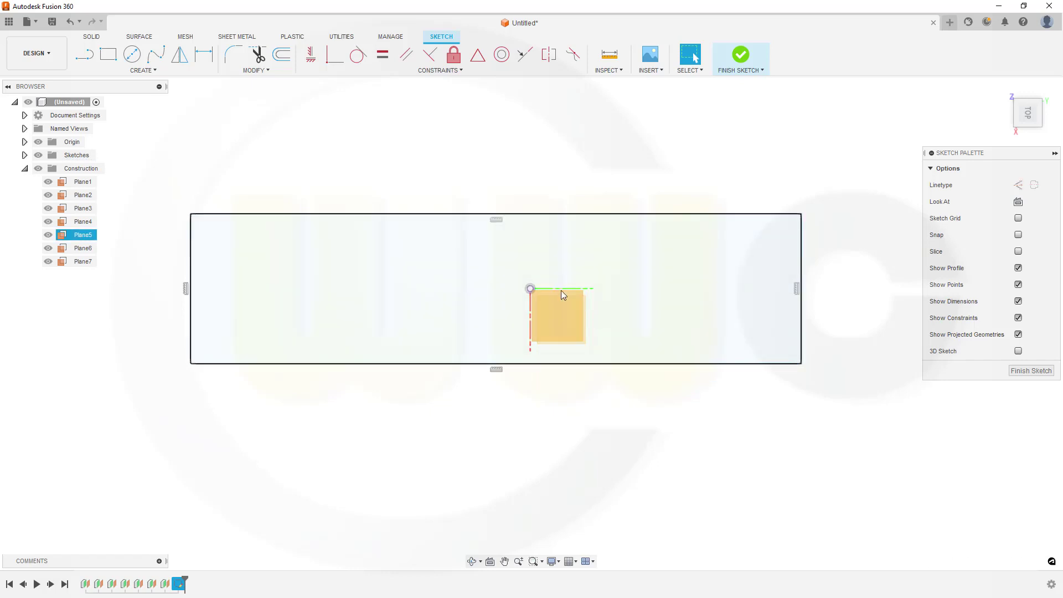
- Convert all lines of the rectangle to construction lines
mouse_move(165, 180)
left_mouse_down()
mouse_move(783, 425)
mouse_move(849, 428)
left_mouse_up()
right_click(835, 379)
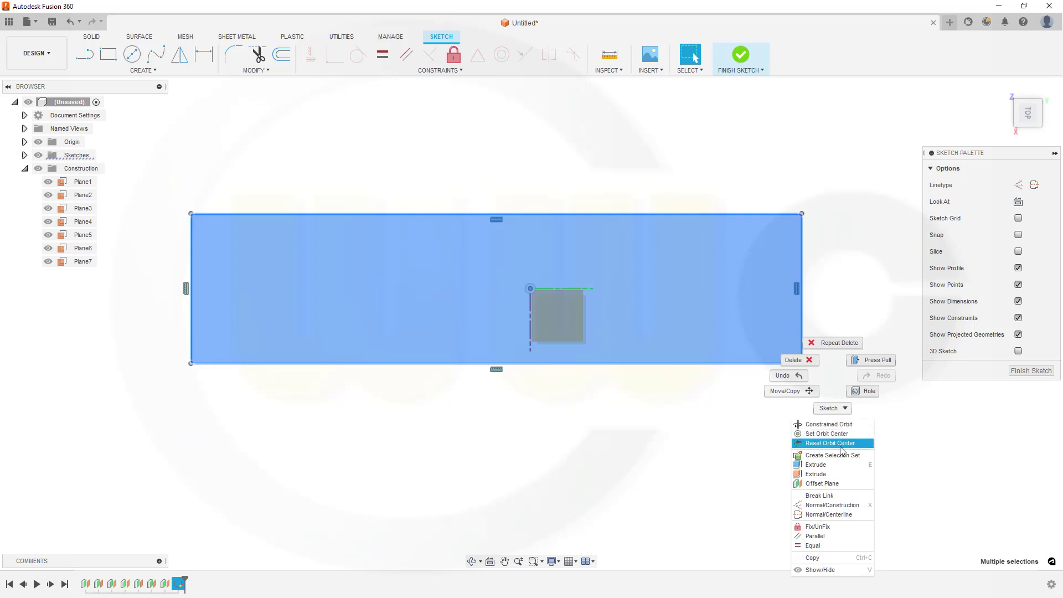
left_click(843, 505)
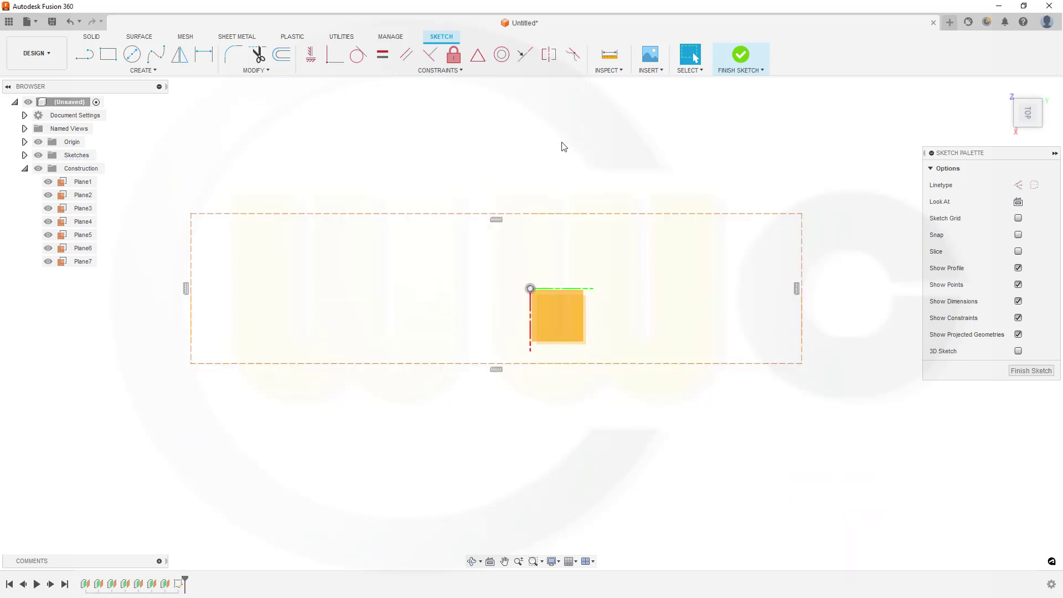
- Pull the rectangle's four edges inward off the construction planes, leaving the short edges about 2321 mm long
left_click_drag(534, 213, 532, 228)
left_click_drag(802, 266, 770, 266)
left_click_drag(547, 365, 547, 354)
left_click_drag(191, 314, 210, 315)
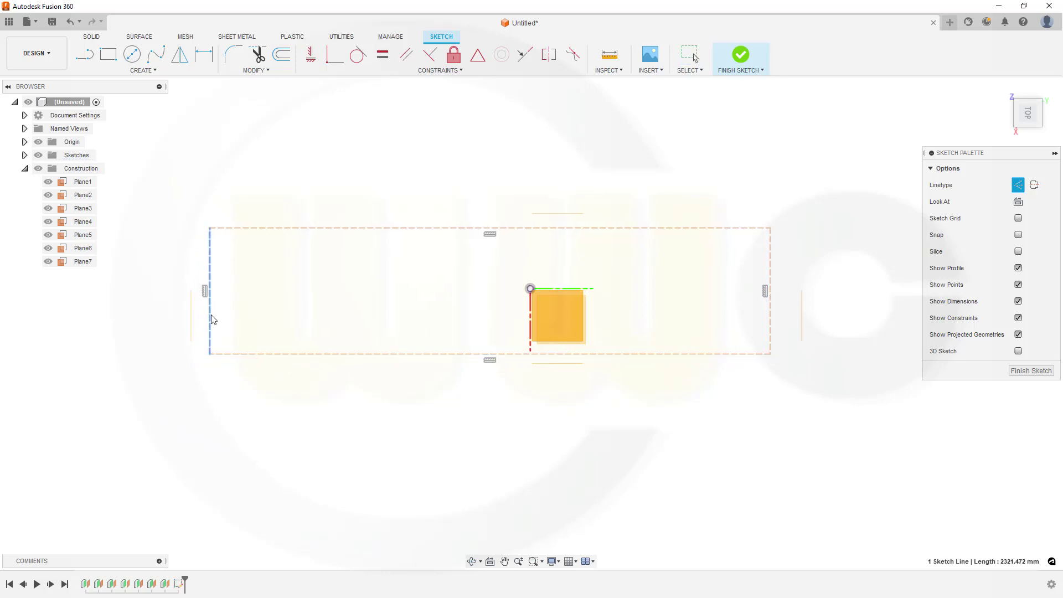
- Try to make the rectangle's upper long edge collinear with the construction plane just outside it
left_click(525, 54)
left_click(534, 228)
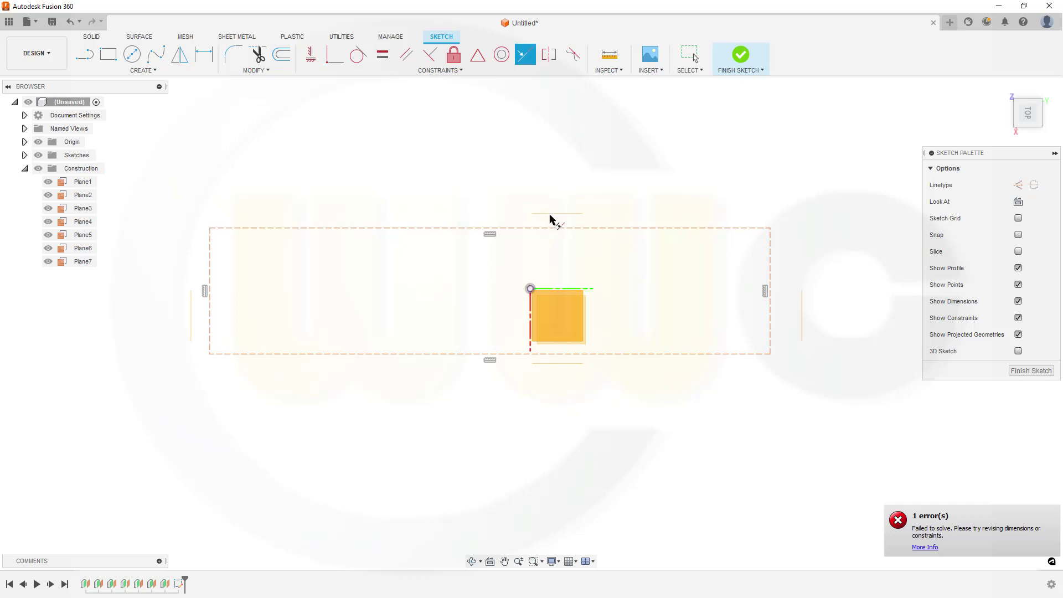
key("Escape")
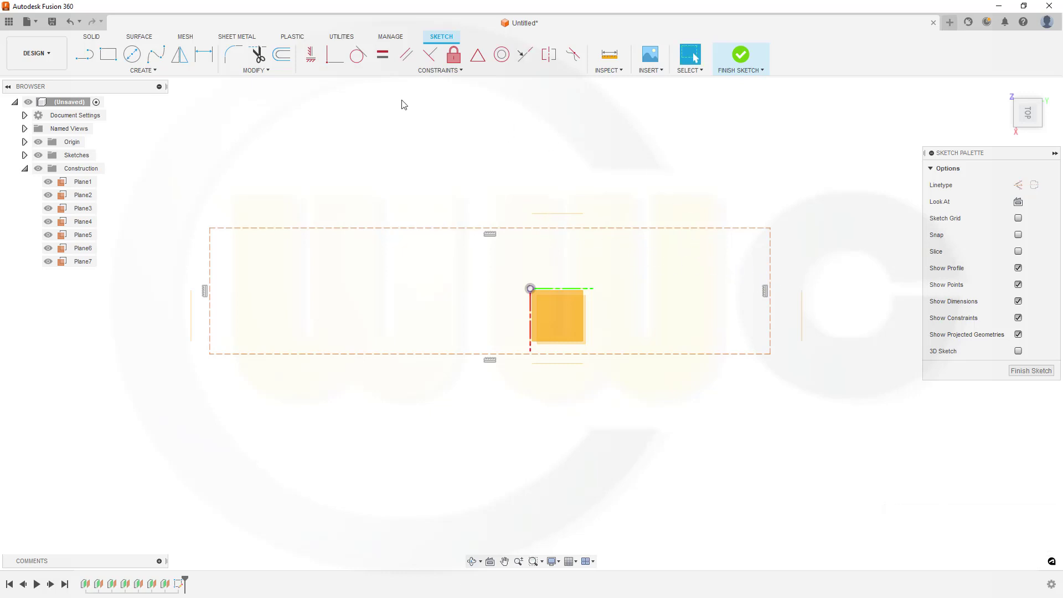
- Project the four construction planes surrounding the rectangle into the sketch as linked reference lines
key("p")
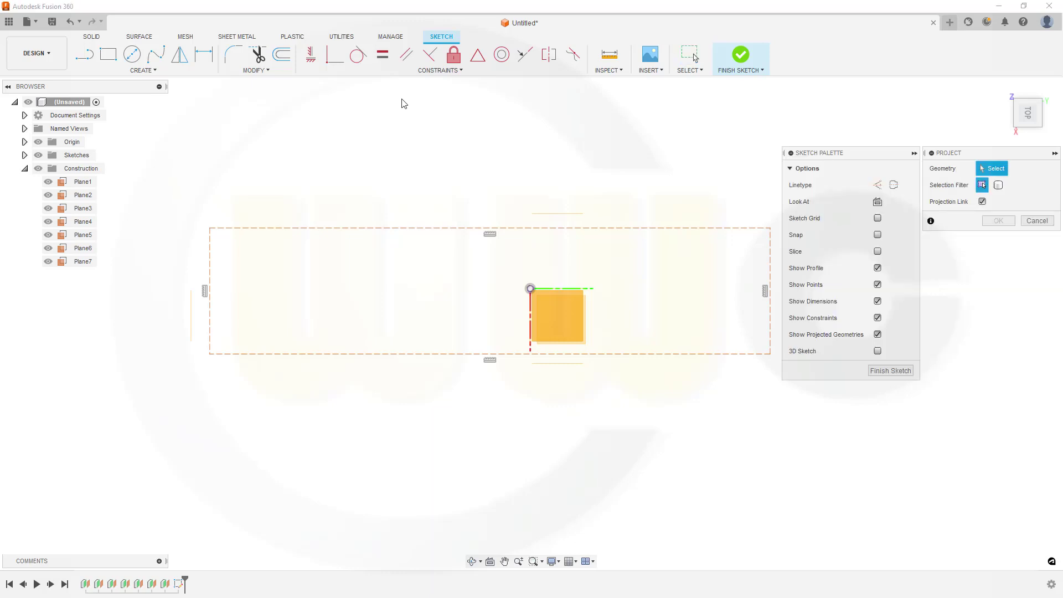
left_click(556, 214)
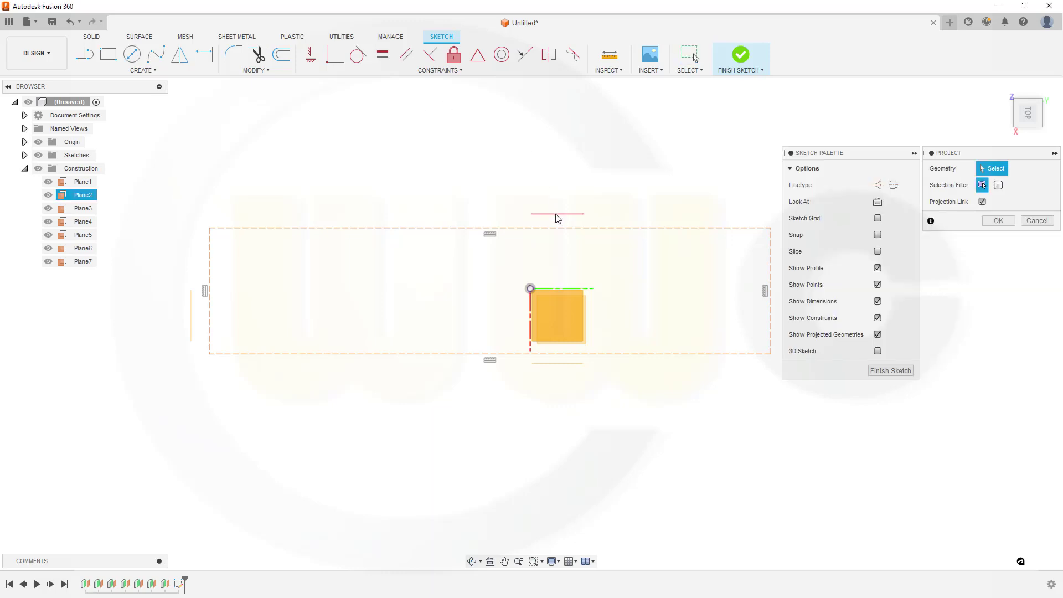
left_click(532, 364)
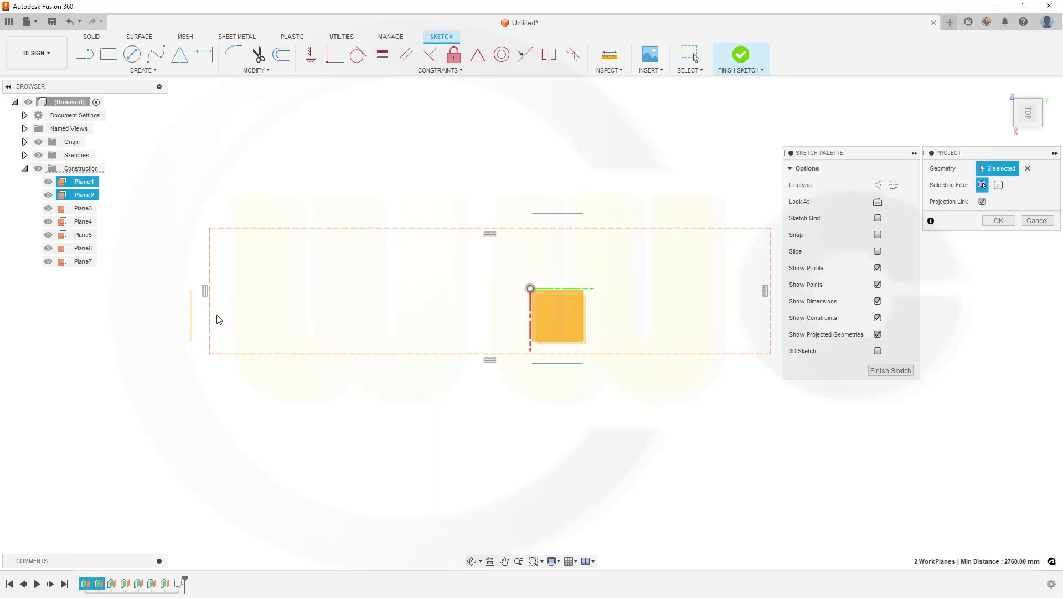
left_click(191, 317)
scroll(596, 282, "up", 3)
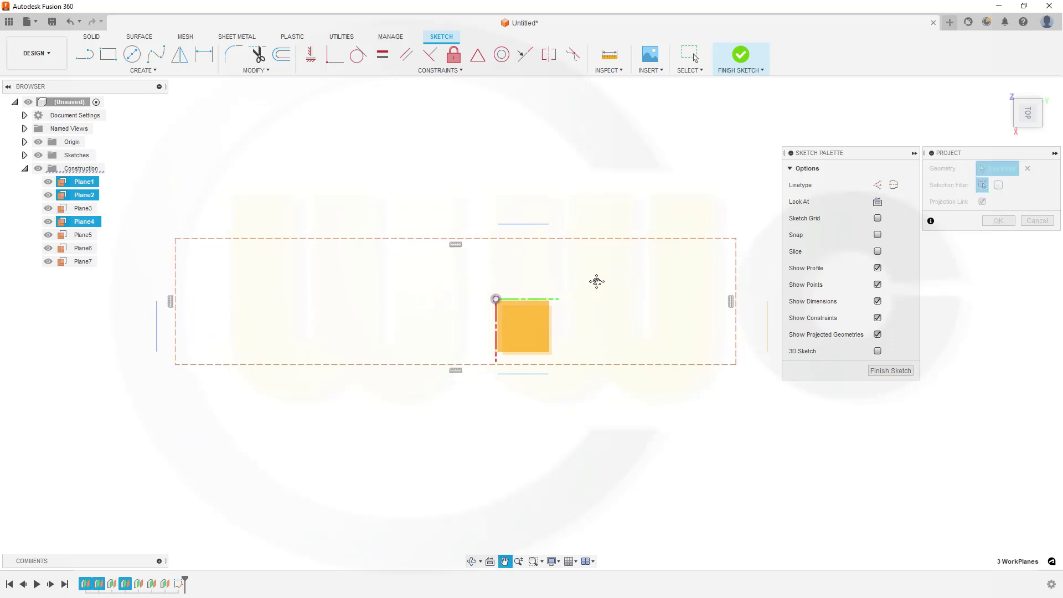
scroll(737, 311, "down", 3)
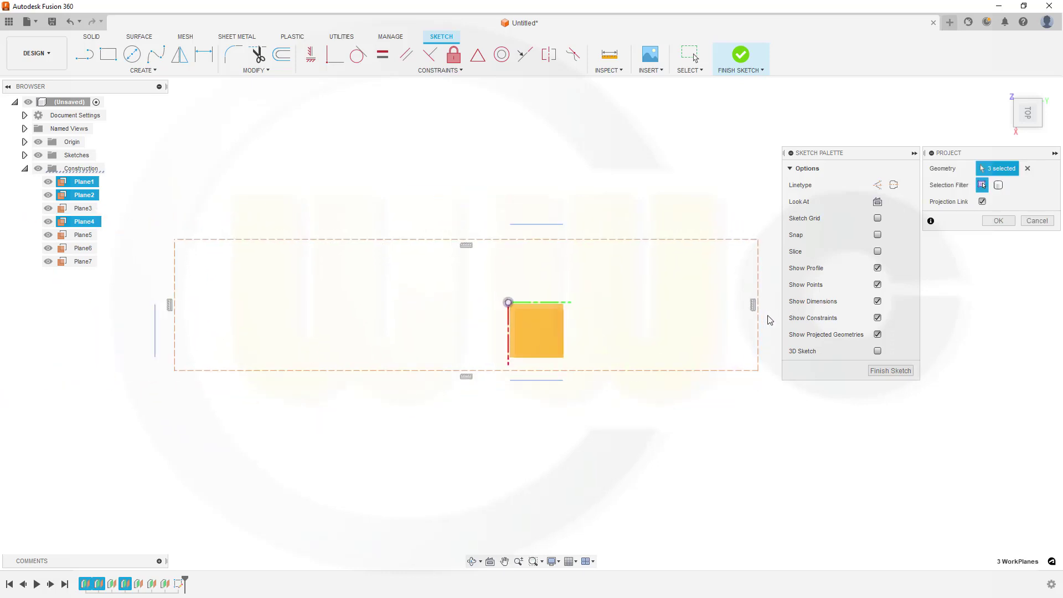
left_click_drag(840, 154, 891, 150)
left_click(787, 328)
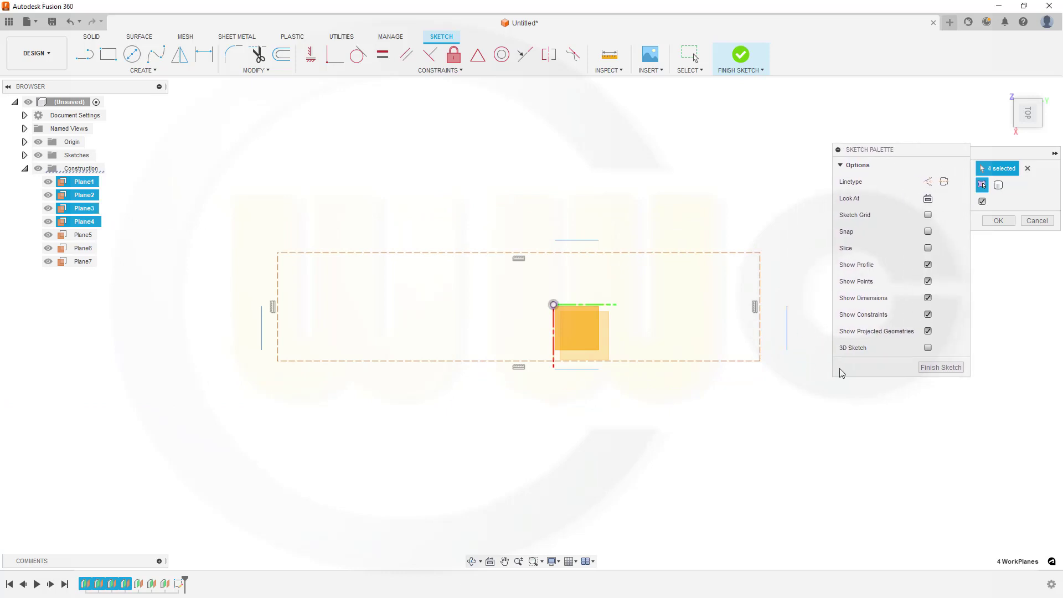
left_click(997, 219)
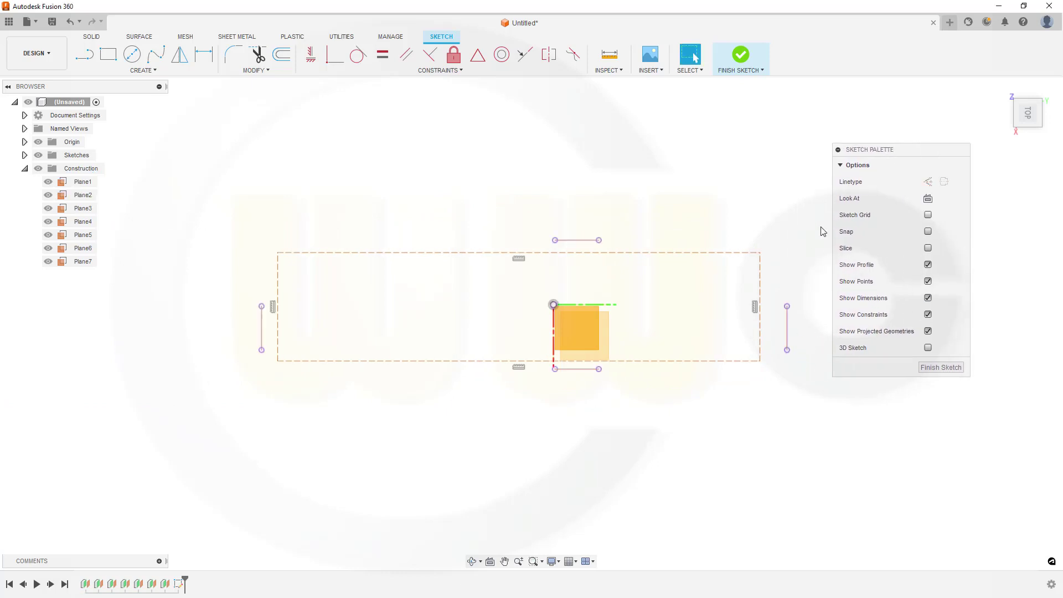
- Make each of the rectangle's four edges collinear with the projected plane line just outside it
left_click(525, 54)
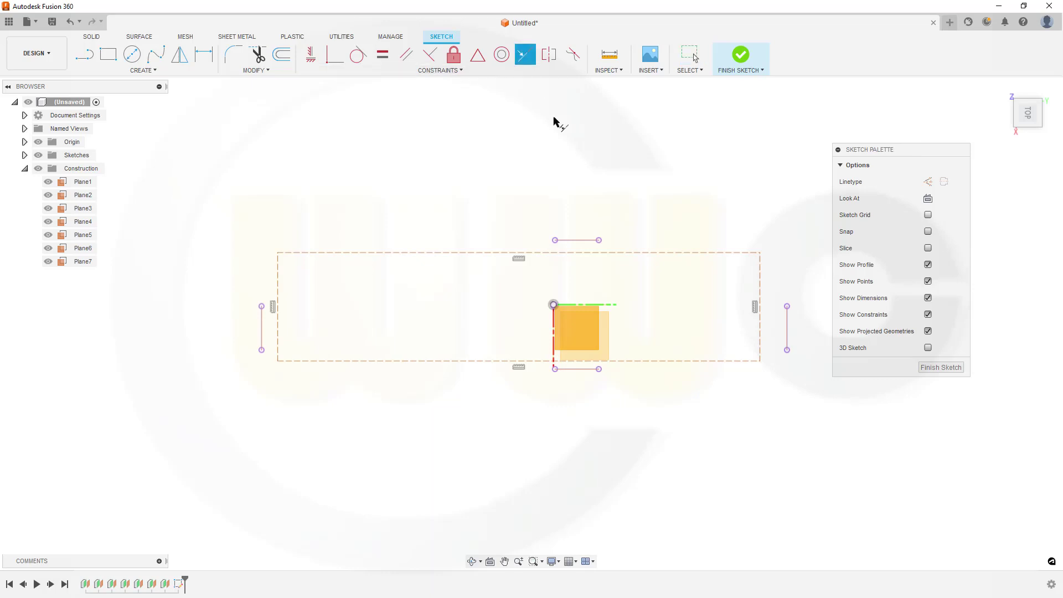
left_click(601, 252)
left_click(586, 239)
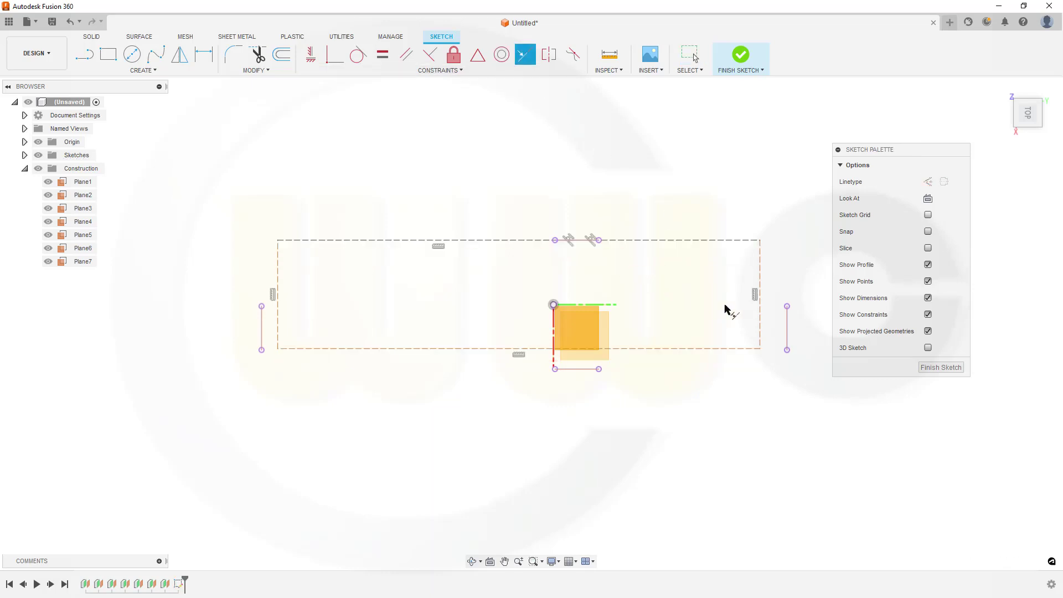
left_click(761, 320)
left_click(787, 335)
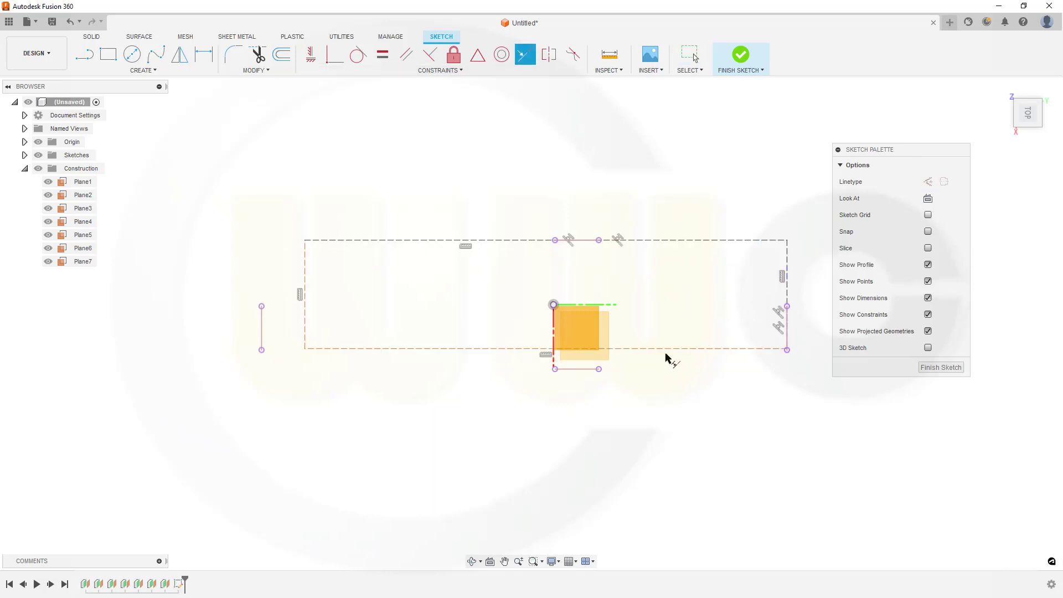
left_click(647, 349)
left_click(586, 369)
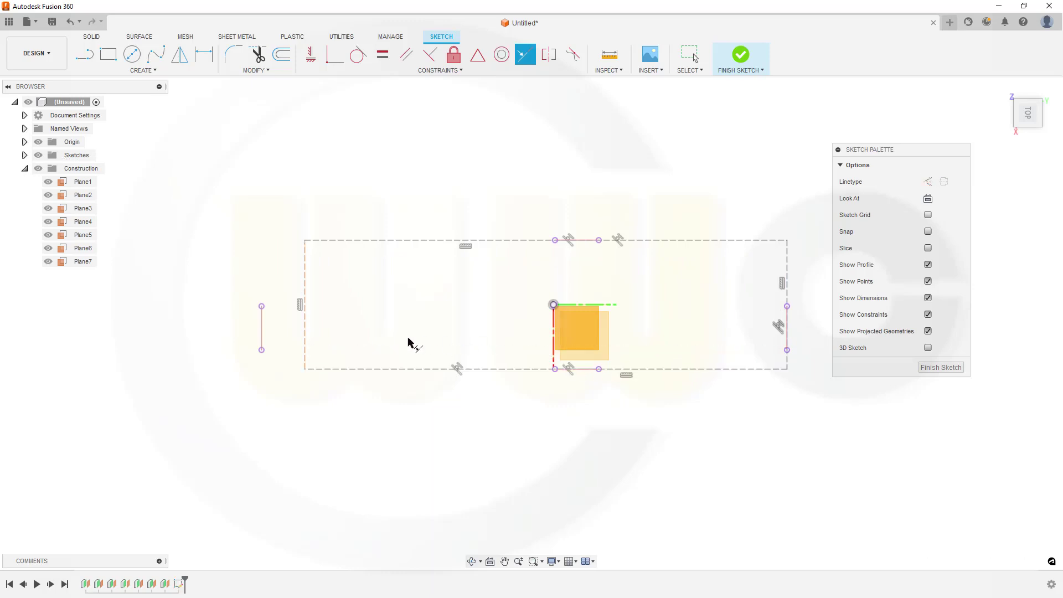
left_click(305, 344)
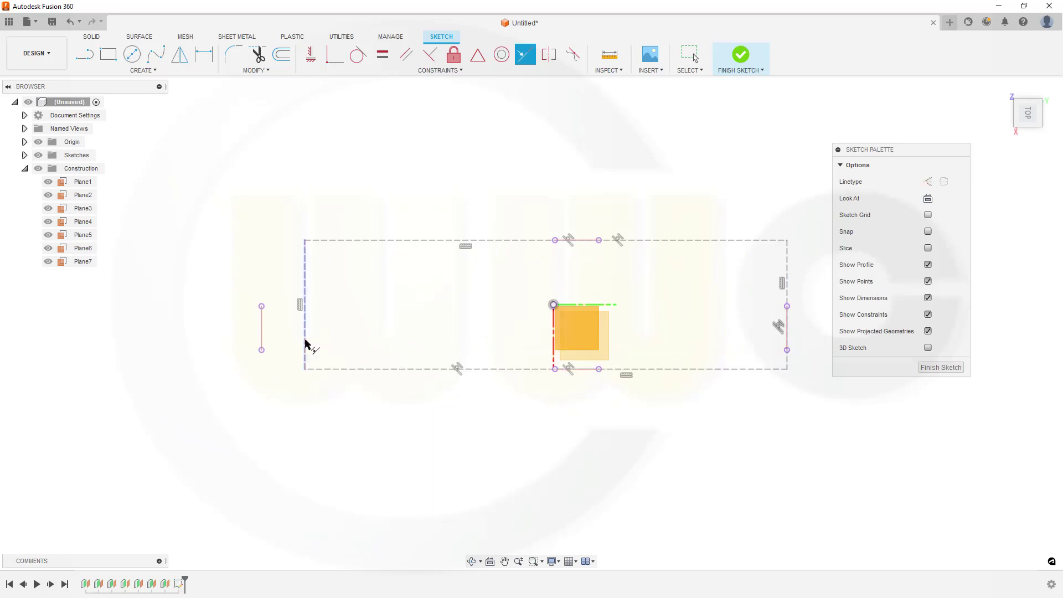
left_click(262, 332)
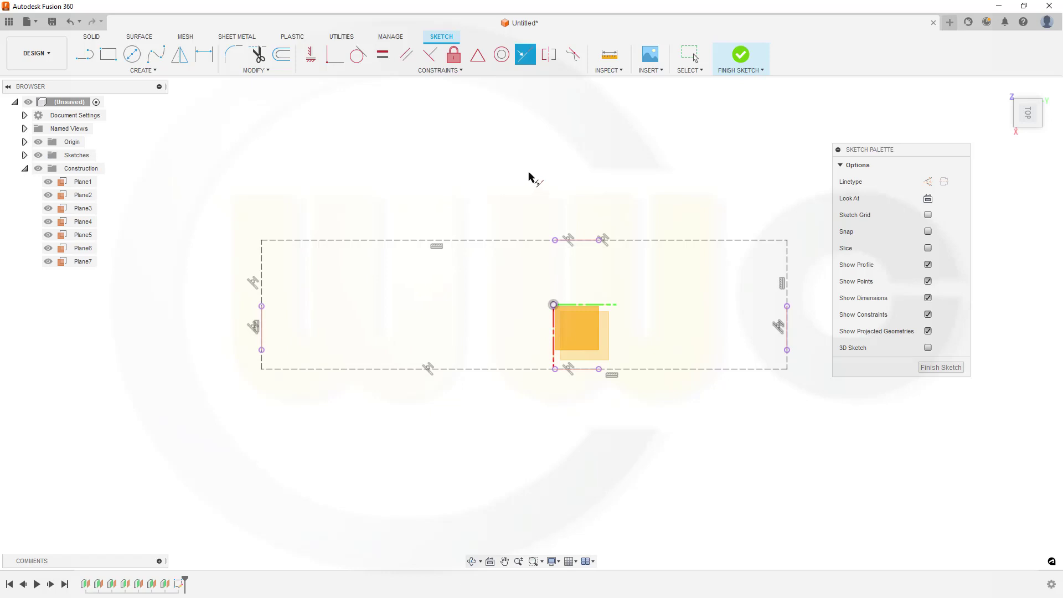
key("Escape")
- Draw a short 3-point arc rising from the short edge farther from the origin toward the rectangle's upper long edge
scroll(589, 205, "up", 1)
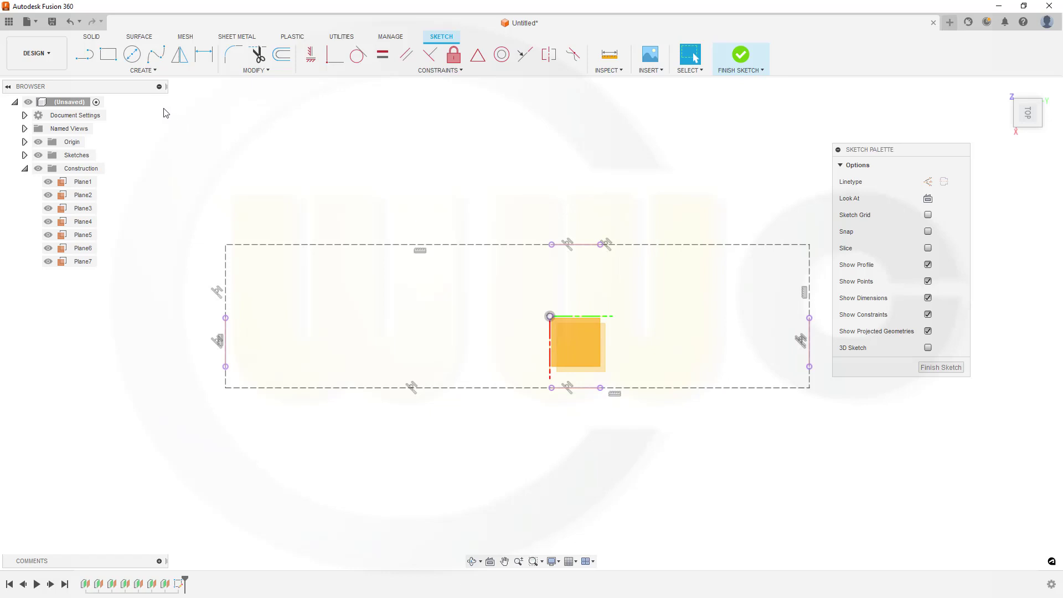
left_click(146, 76)
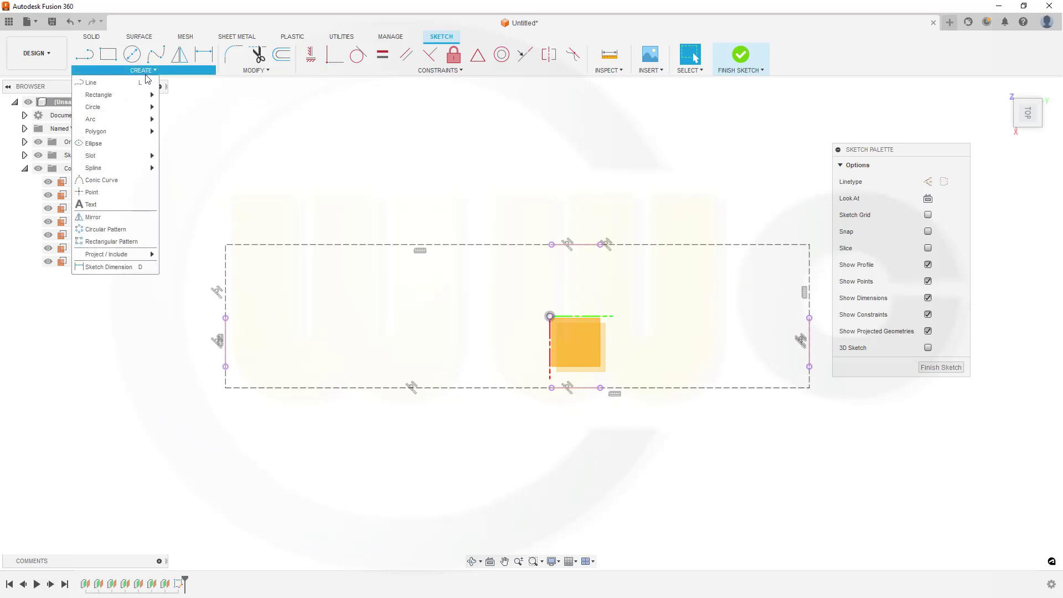
mouse_move(106, 120)
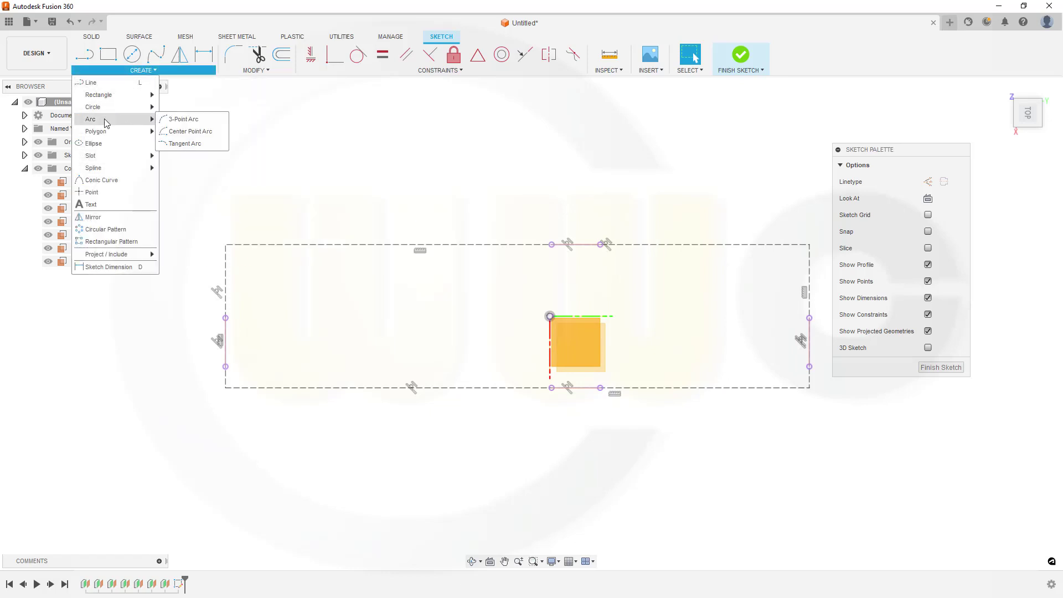
left_click(177, 119)
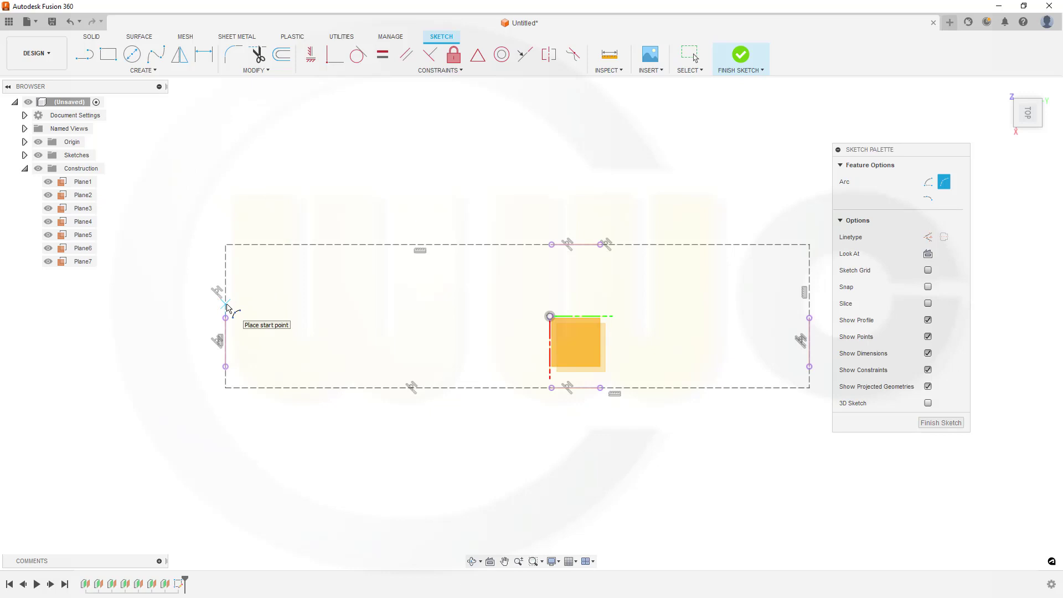
left_click(226, 305)
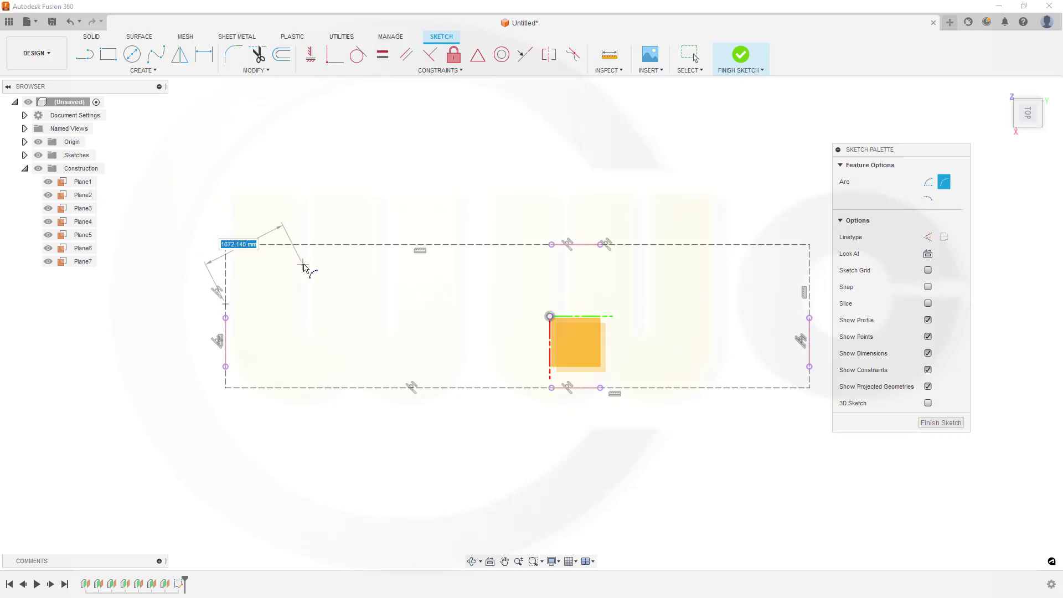
left_click(325, 259)
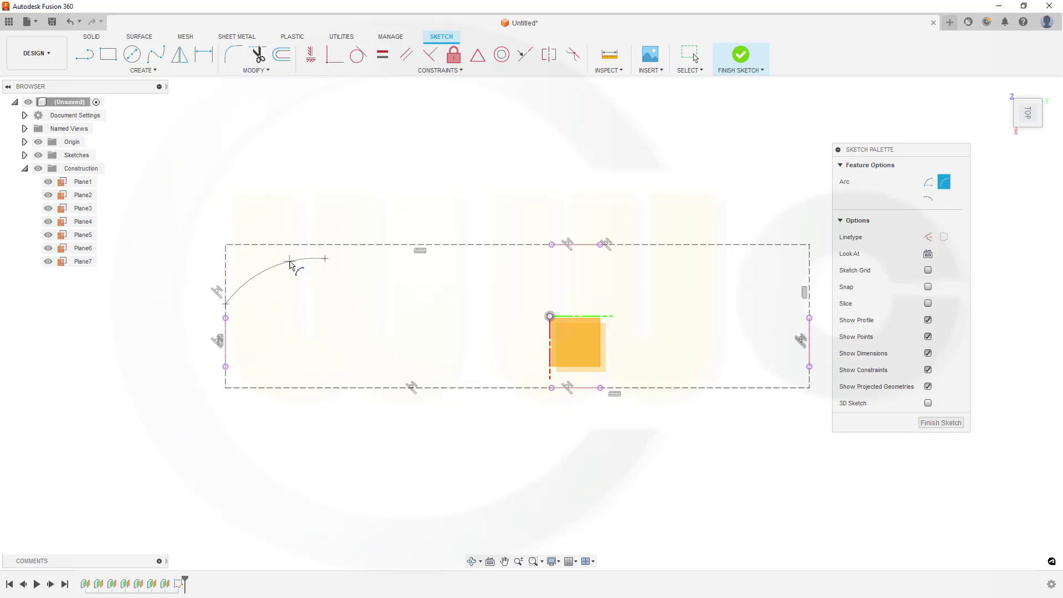
left_click(287, 266)
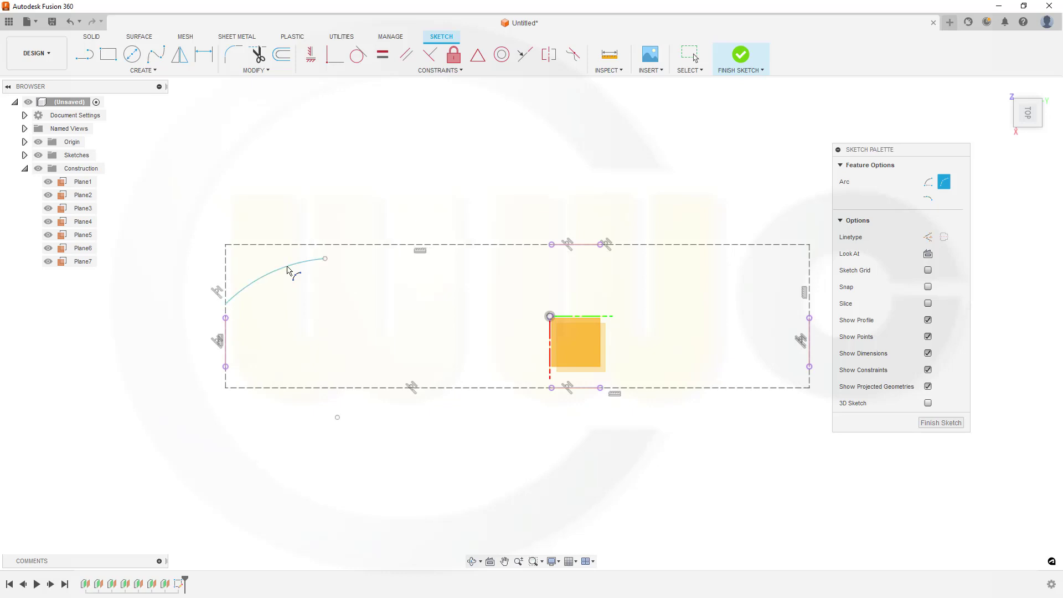
- Continue with a long tangent 3-point arc from the first arc's end to the opposite short edge, ending about 662 mm above the lengthwise axis
left_click(325, 259)
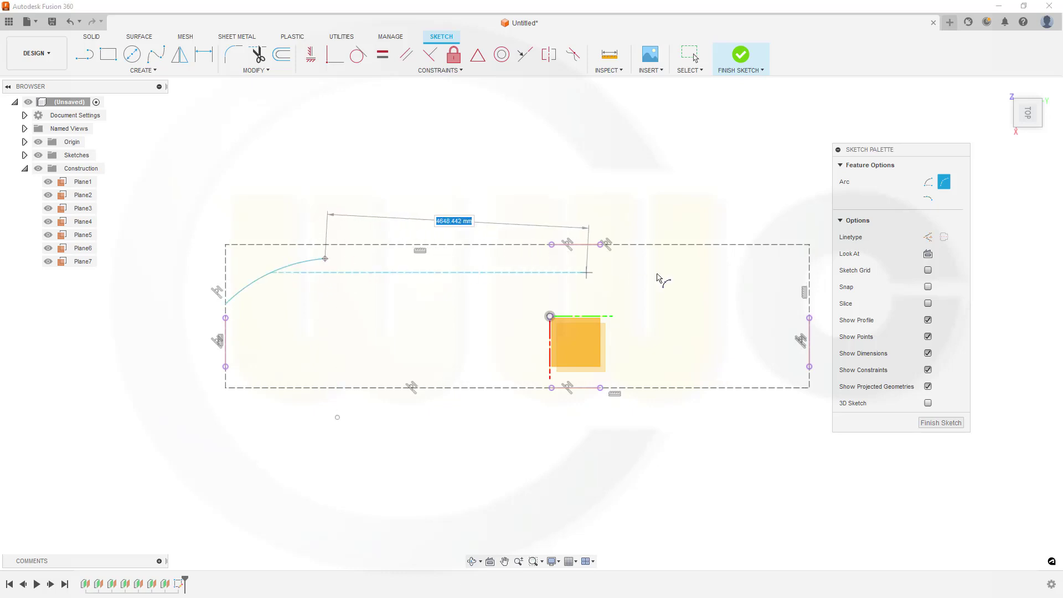
left_click(810, 284)
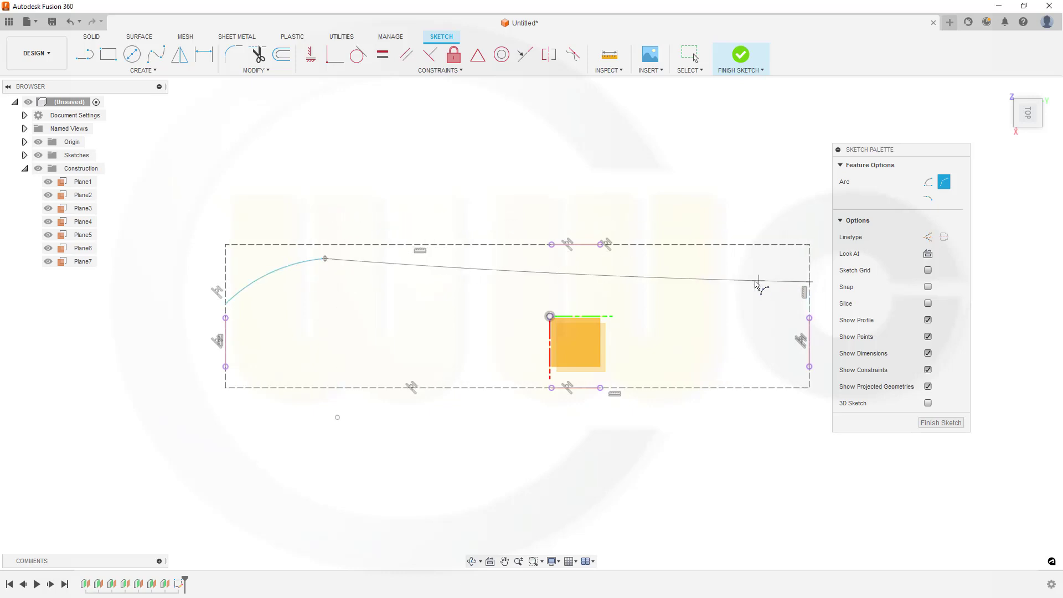
left_click(668, 268)
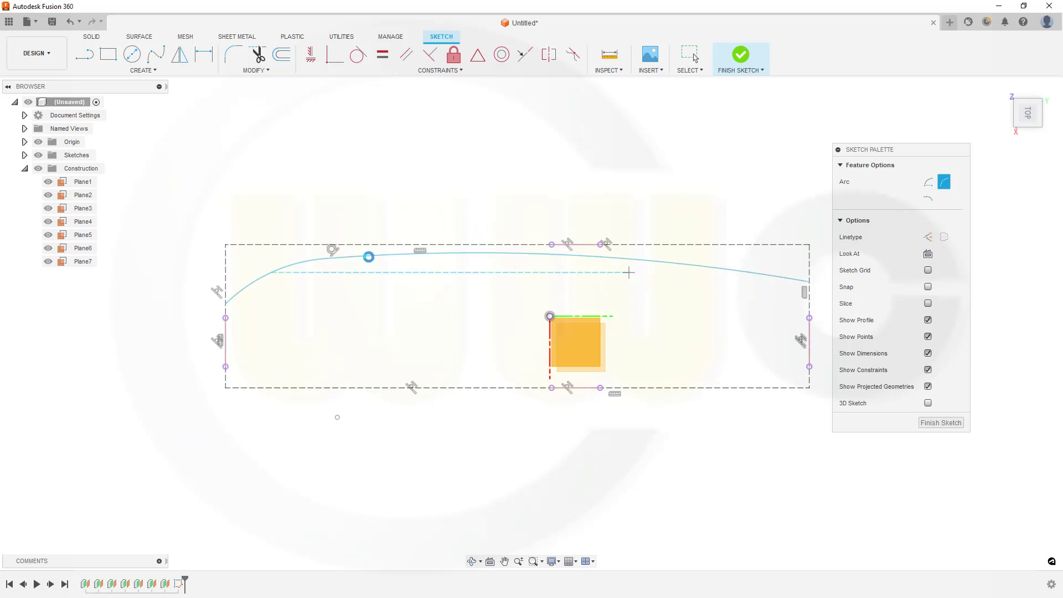
key("Escape")
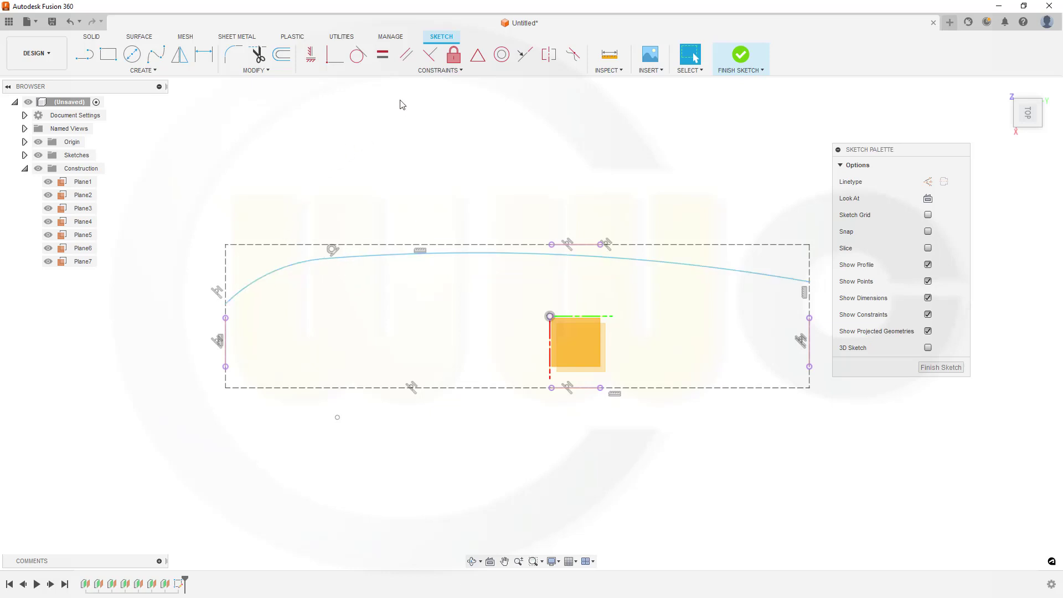
- Make the short arc's free endpoint on the rectangle's short edge coincident with the lengthwise axis through the origin
left_click(334, 54)
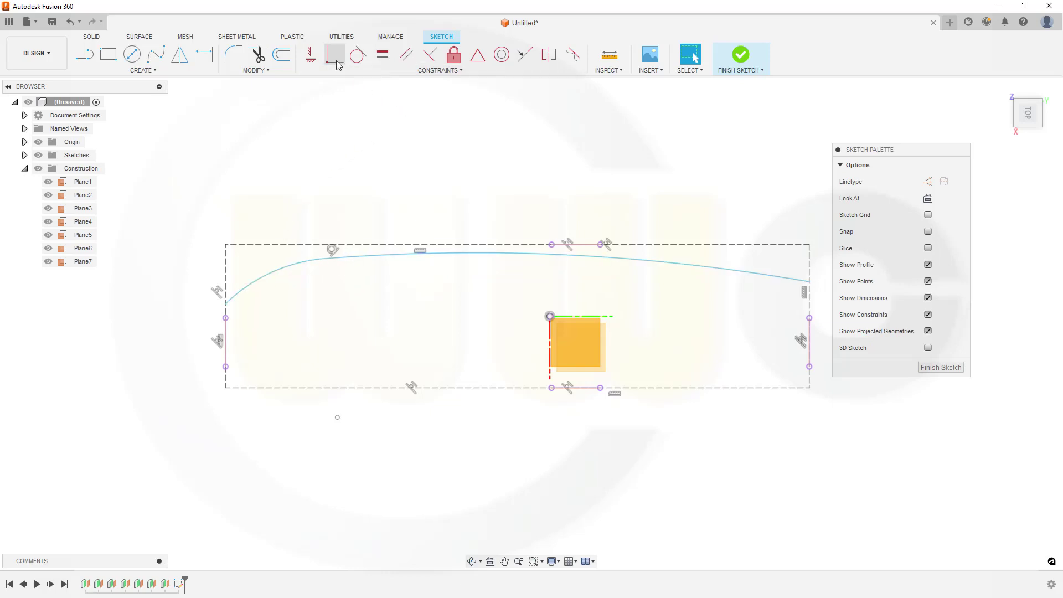
left_click(226, 304)
left_click(602, 318)
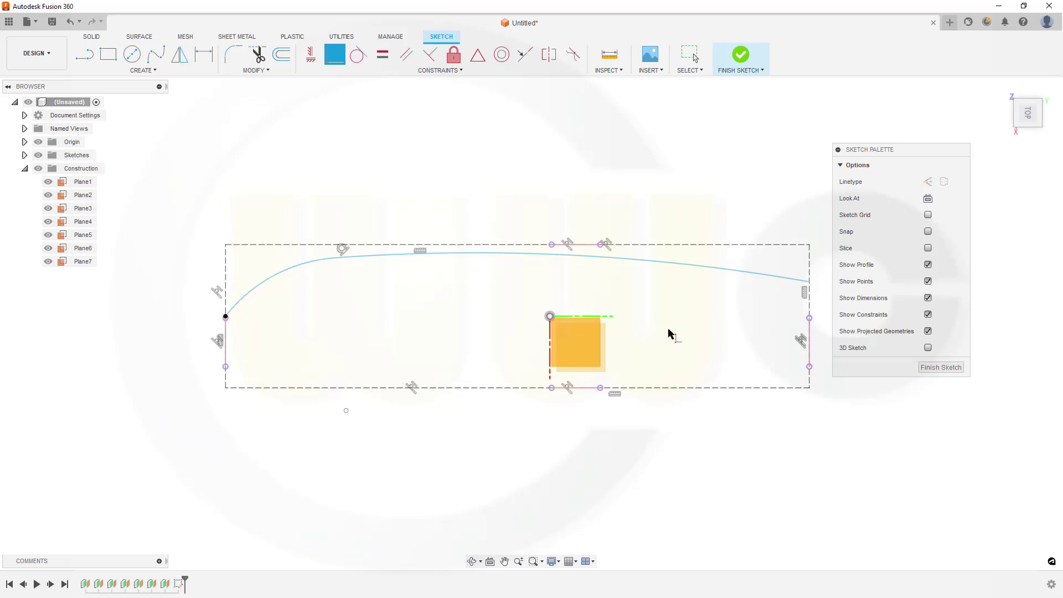
- Dimension the long arc's free endpoint 850 mm from the lengthwise axis
left_click(204, 53)
left_click(809, 282)
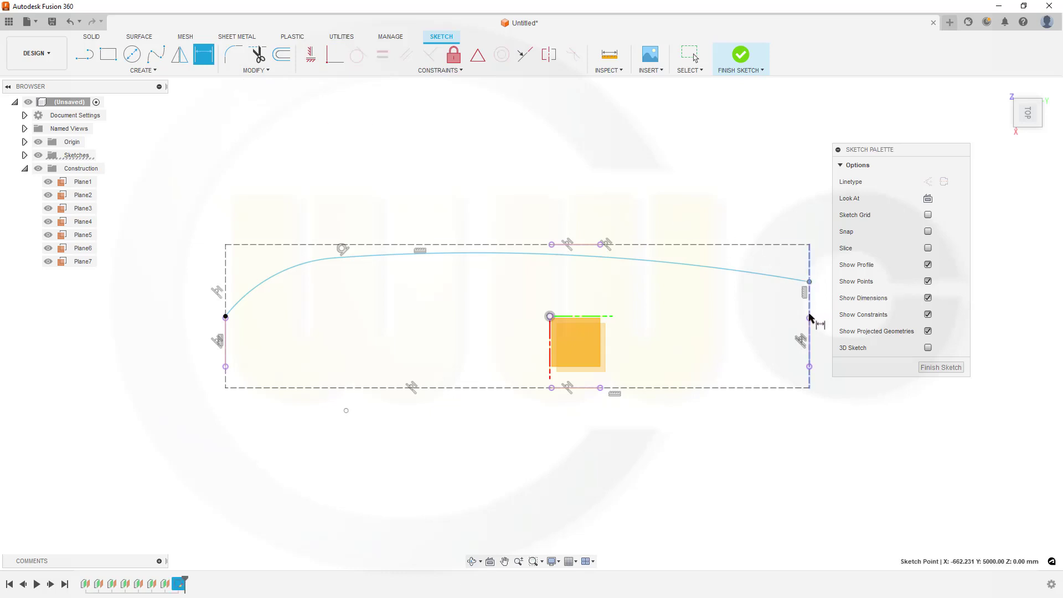
left_click(610, 317)
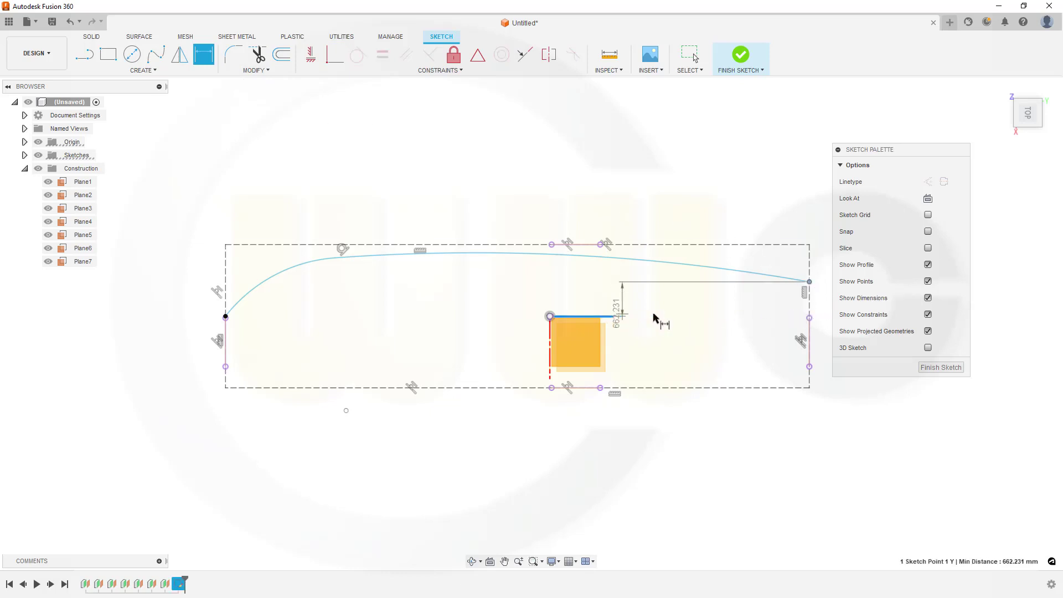
left_click(773, 305)
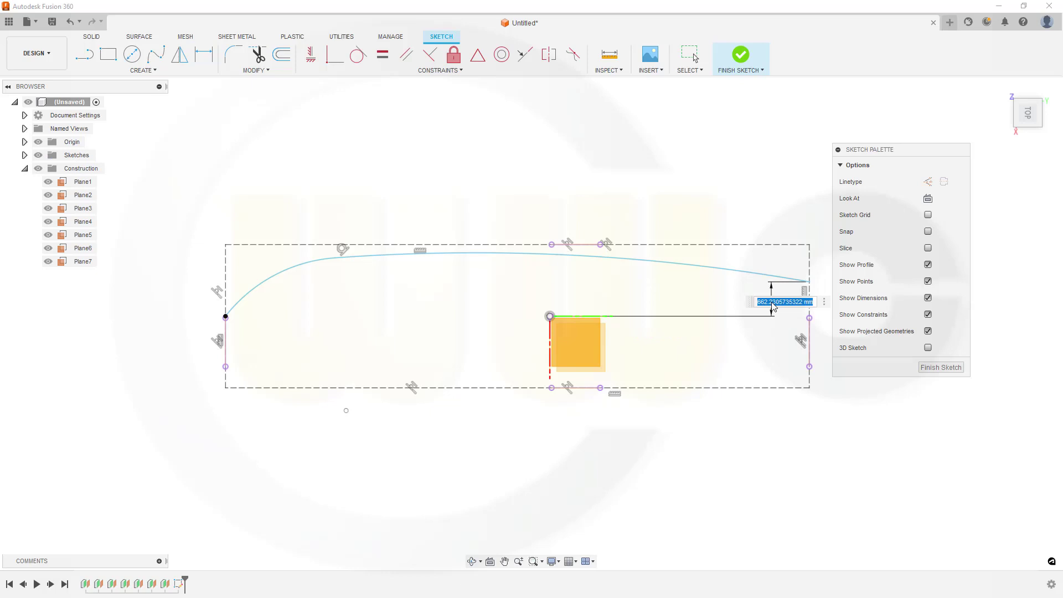
type("850")
key("Return")
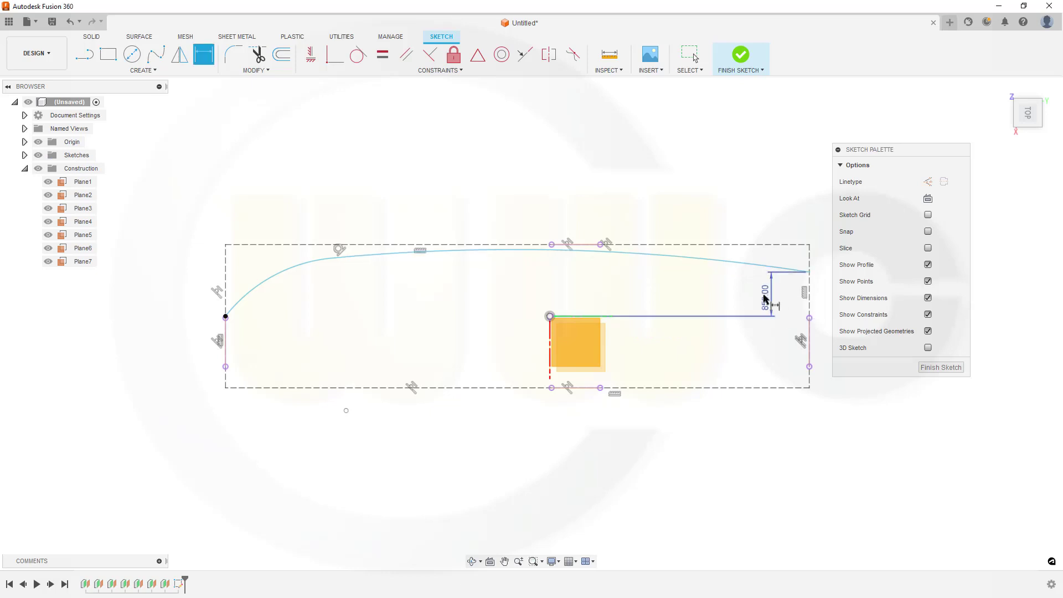
key("Escape")
- Dimension the short arc's radius as 6500 mm
scroll(665, 266, "up", 2)
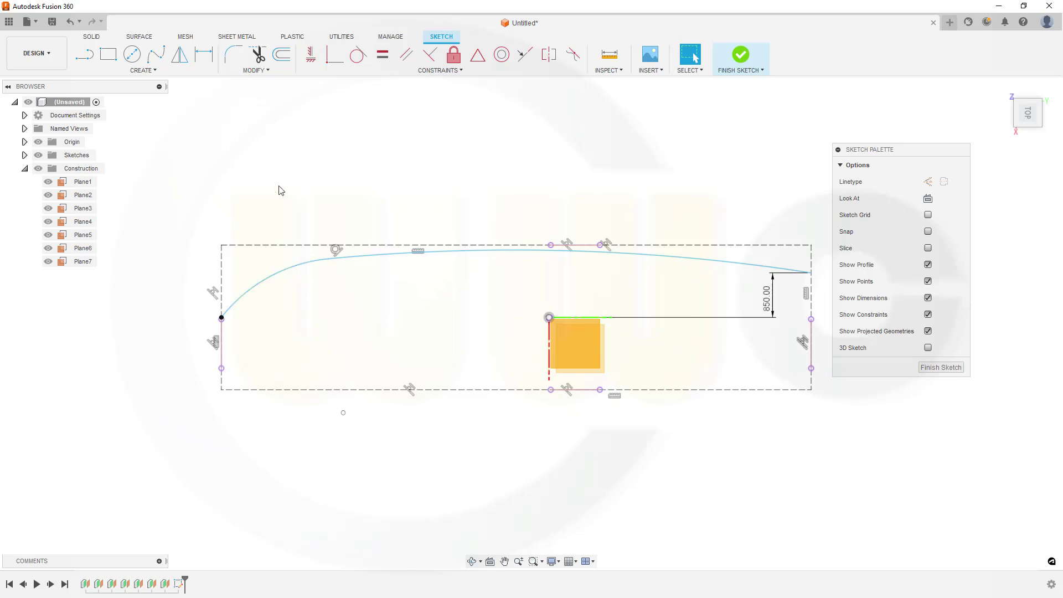
key("d")
left_click(275, 270)
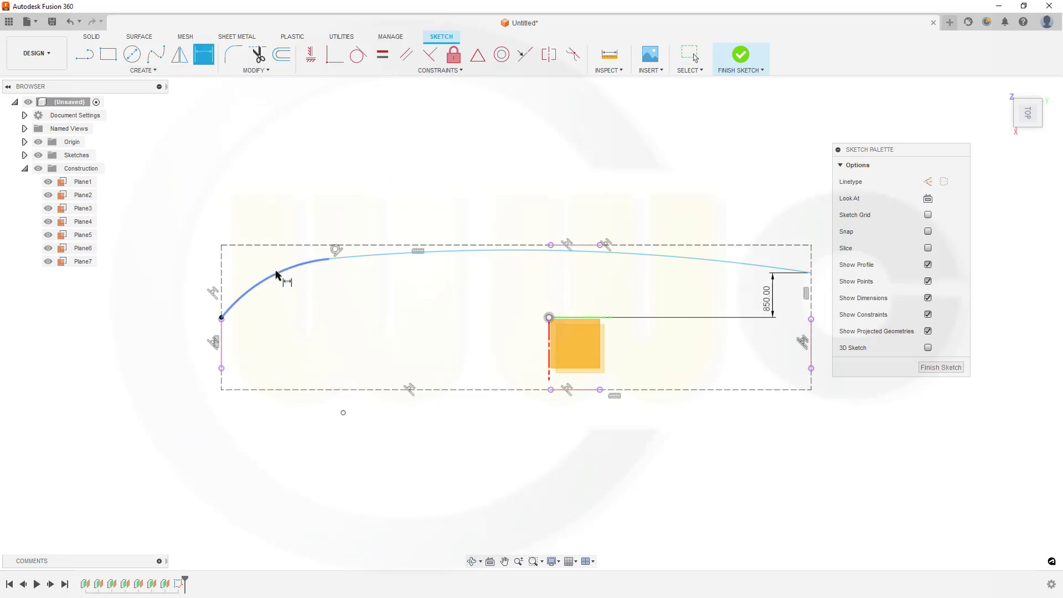
left_click(241, 209)
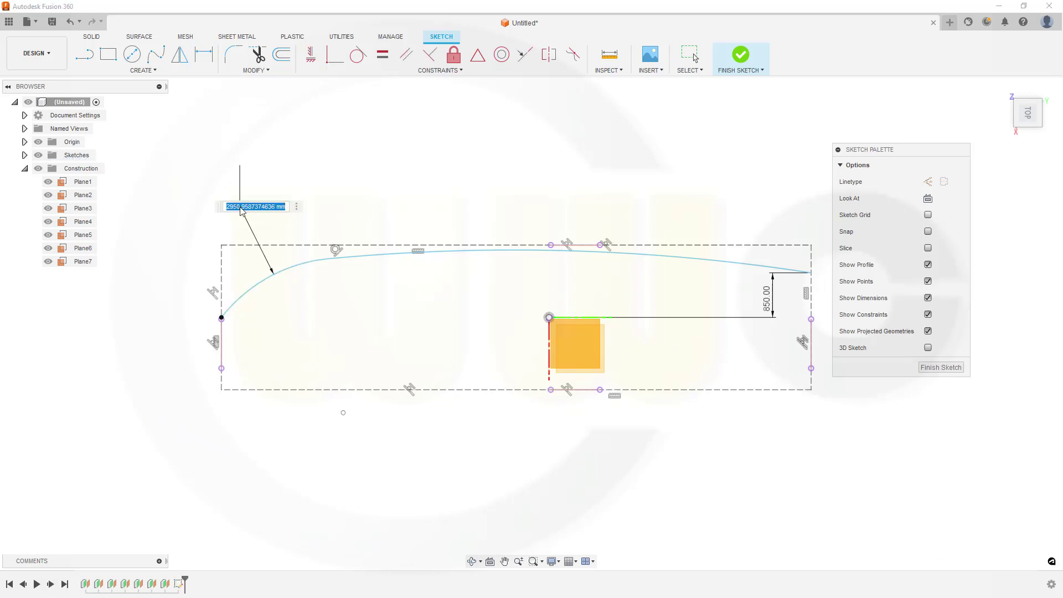
type("6500")
key("Return")
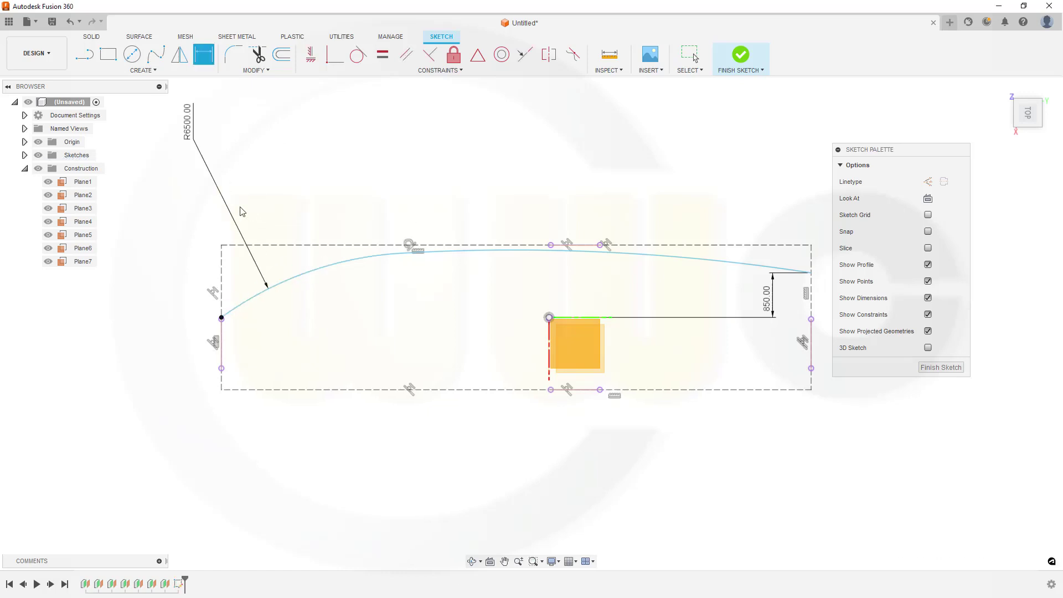
- Dimension the long arc's radius as 30000 mm
left_click(511, 253)
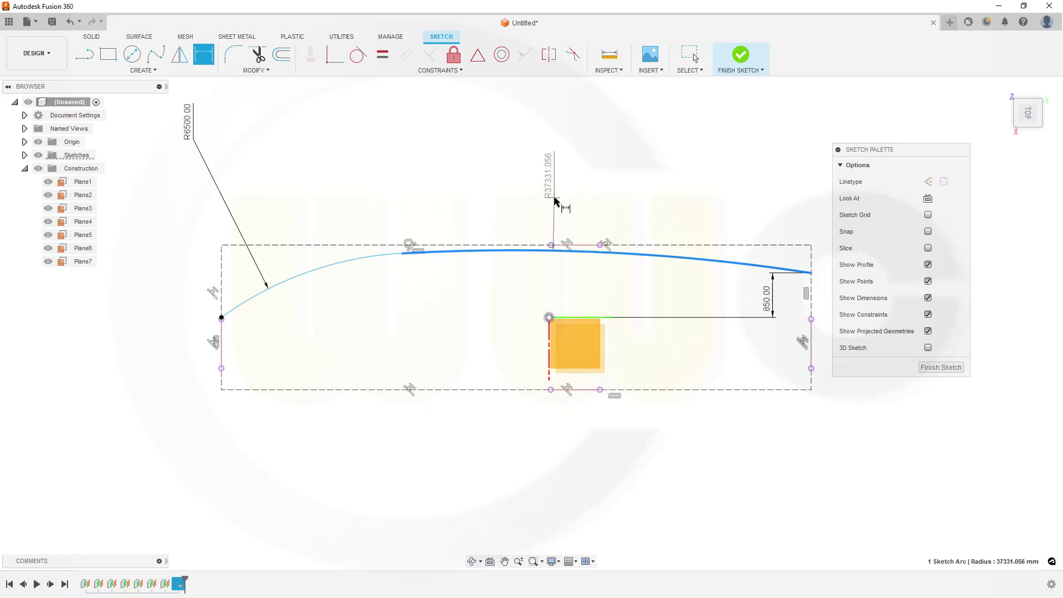
left_click(556, 202)
type("30000")
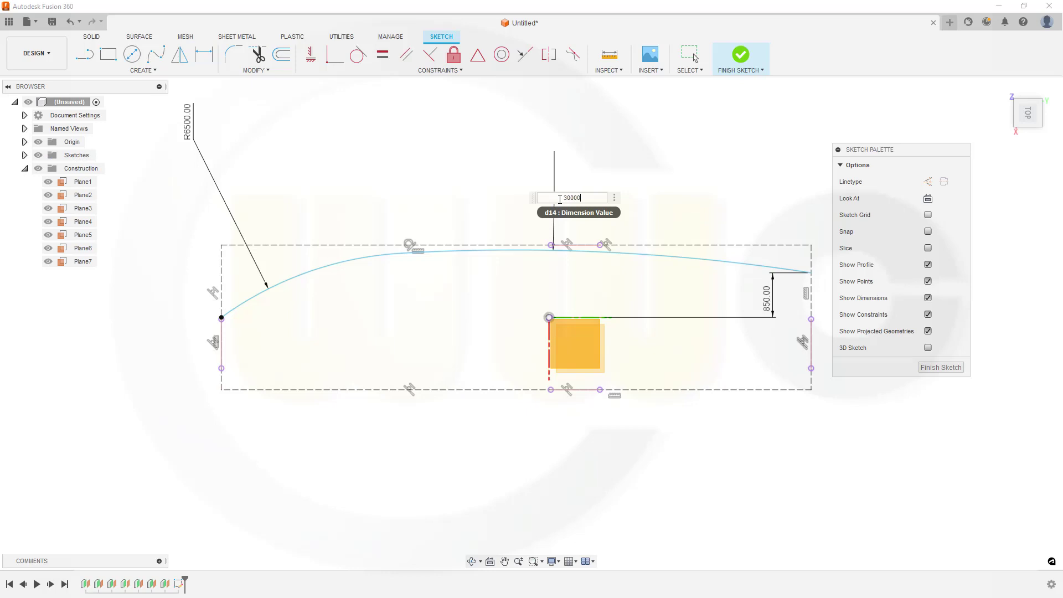
key("Return")
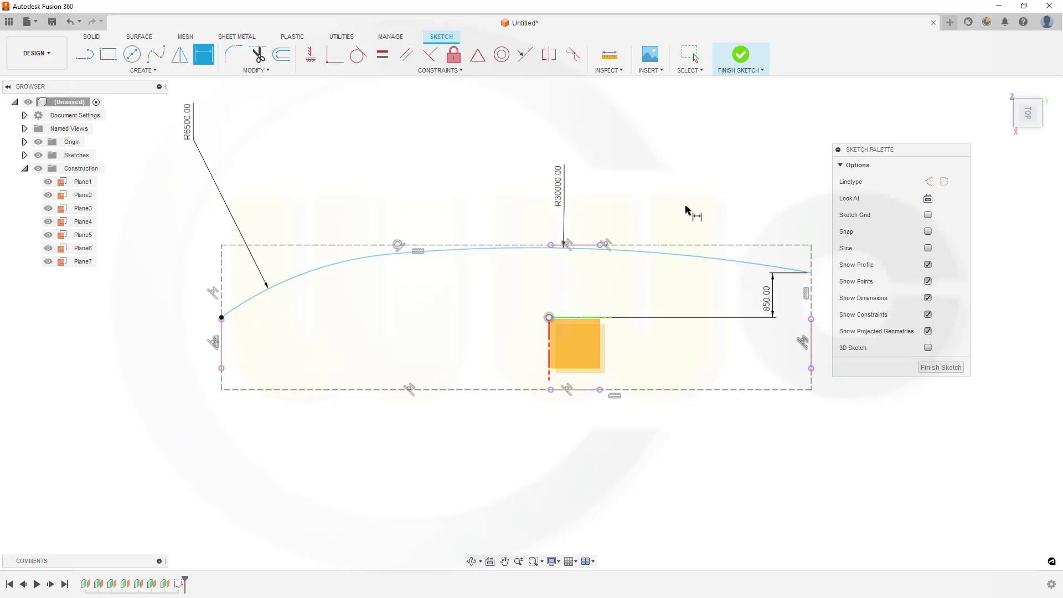
key("Escape")
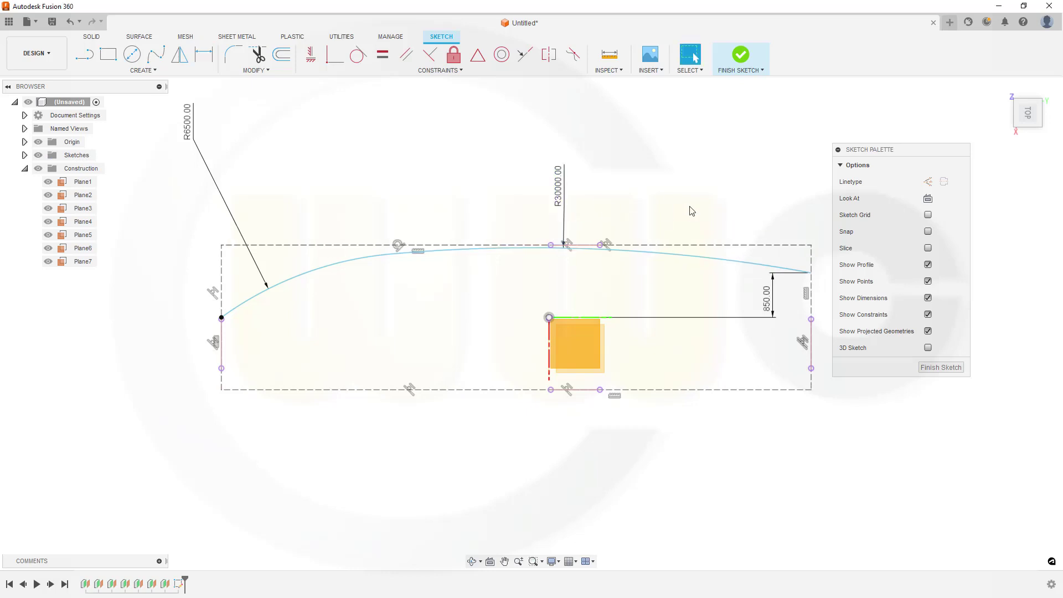
- Make the long arc tangent to the construction rectangle's long edge beside it
key("t")
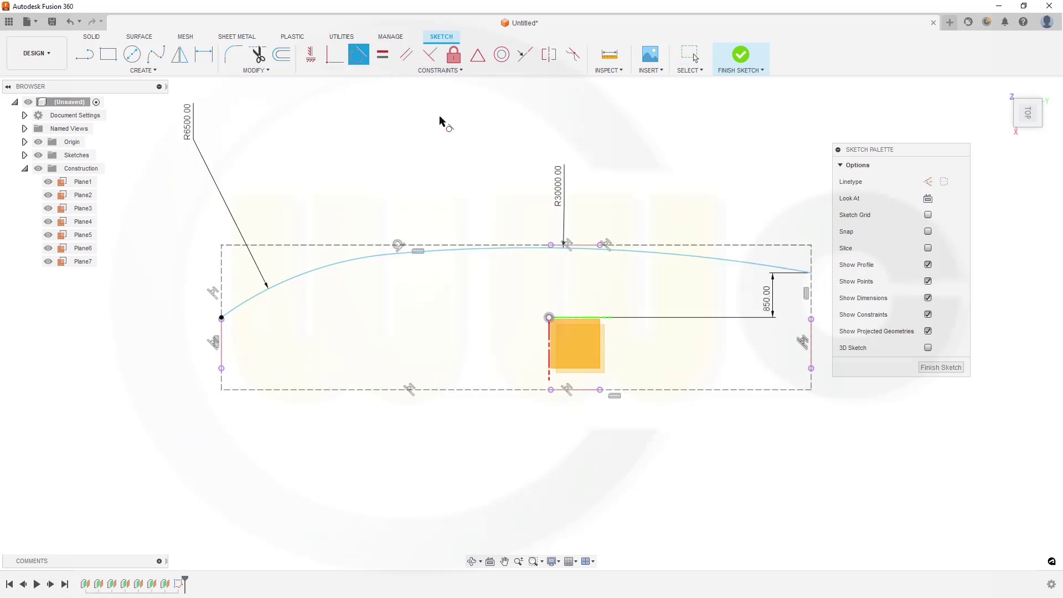
left_click(457, 251)
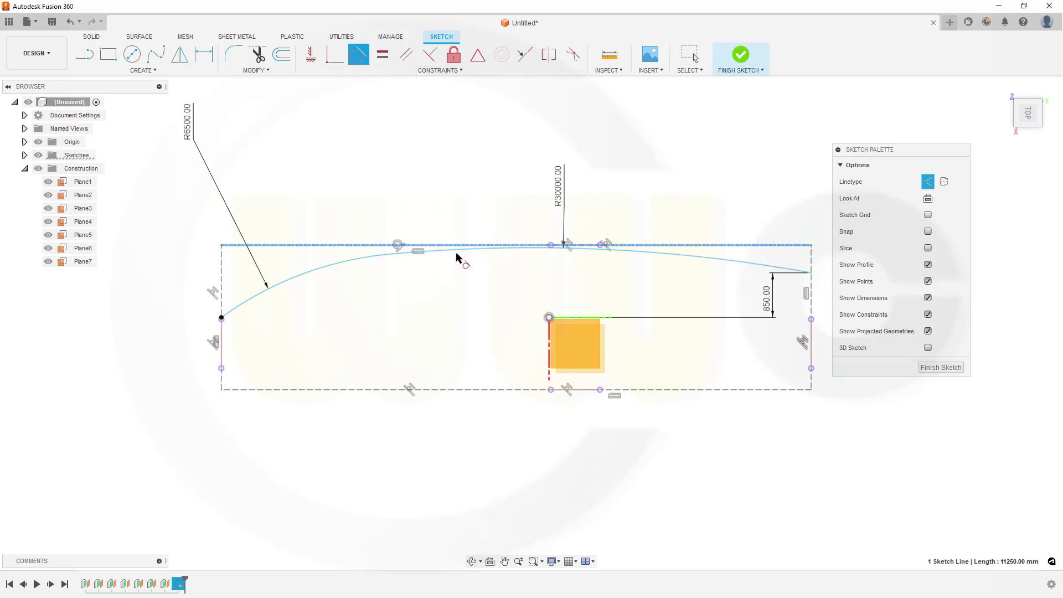
left_click(457, 253)
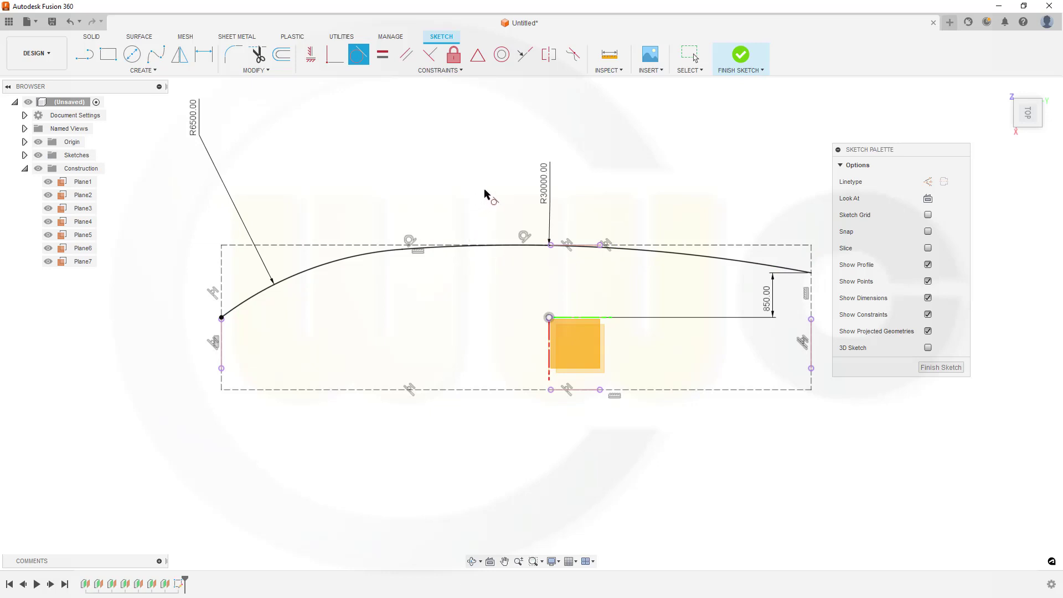
key("Escape")
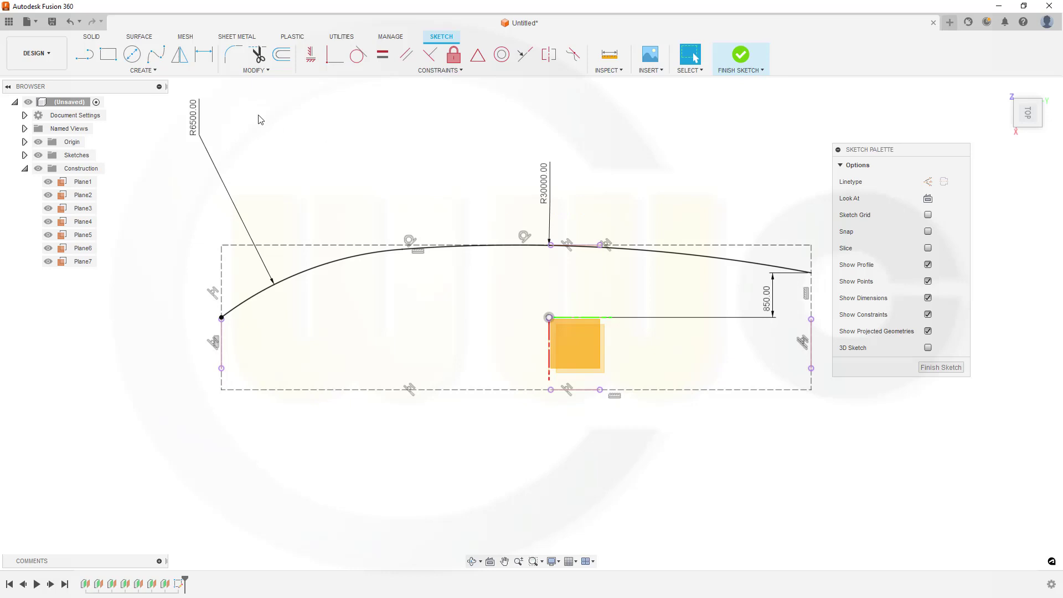
- Mirror both outline arcs across the lengthwise axis through the origin
left_click(180, 54)
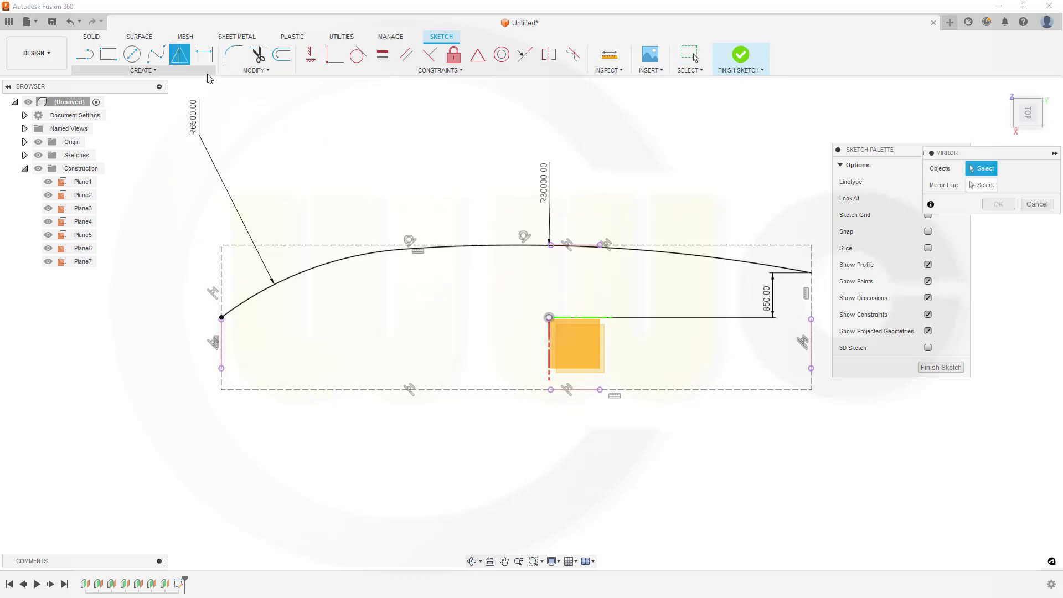
left_click(318, 270)
left_click(658, 252)
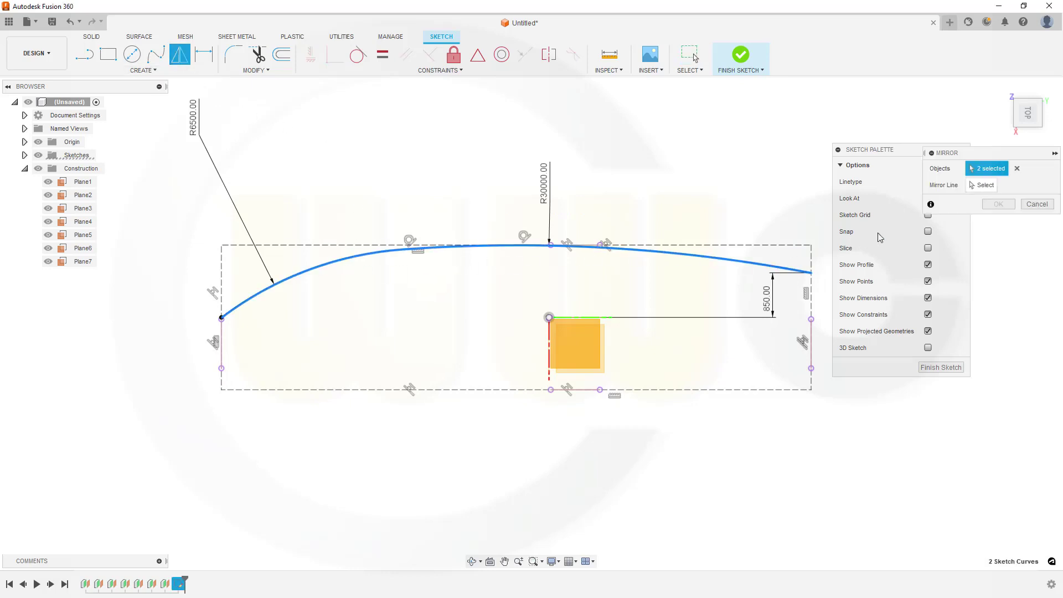
left_click(981, 186)
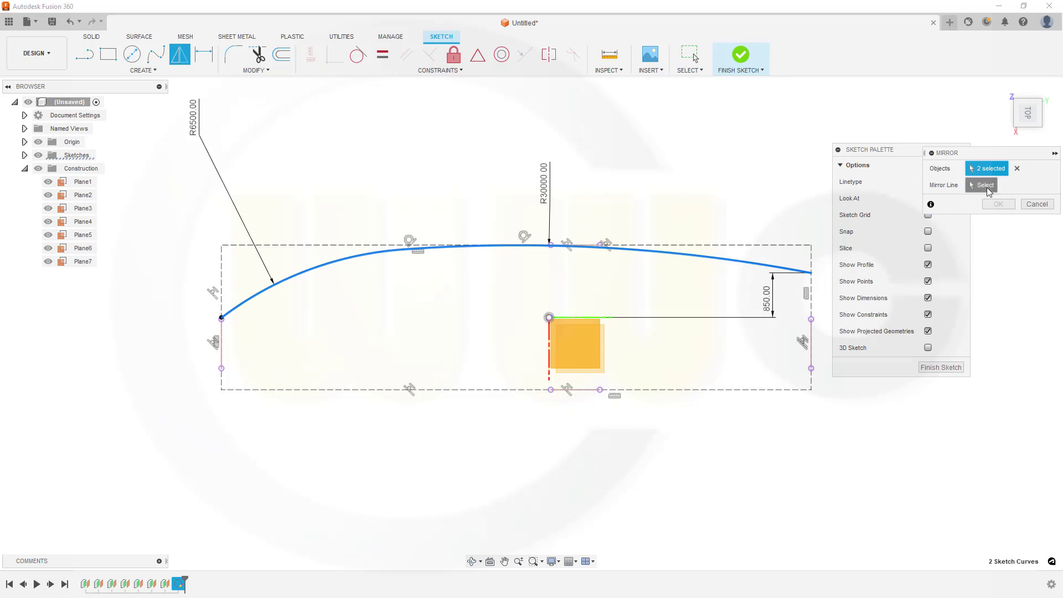
left_click(583, 316)
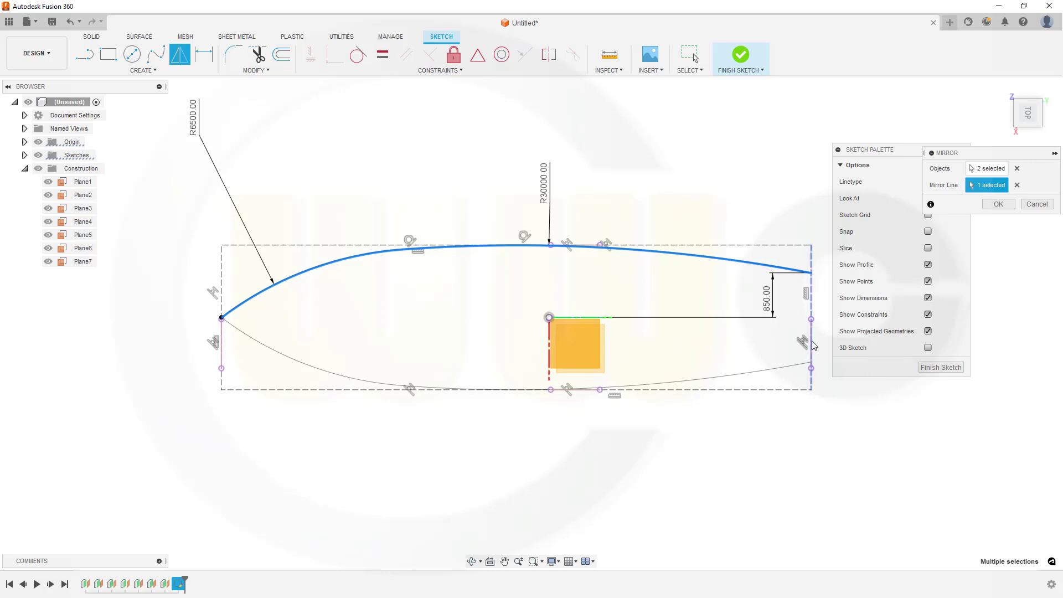
left_click(999, 204)
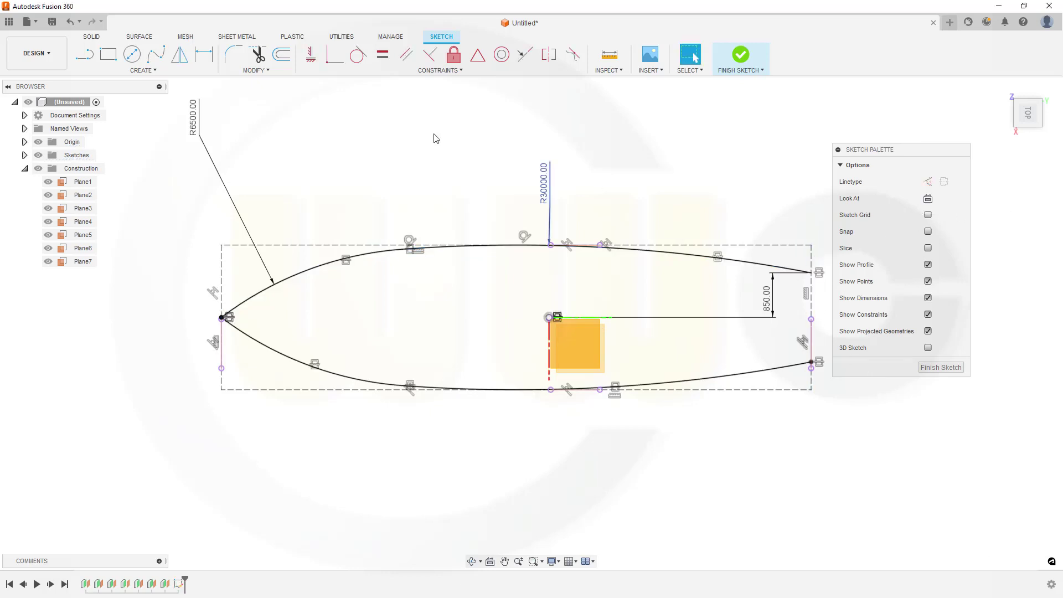
- Close the hull outline with a straight line between the two long arcs' free endpoints and finish the sketch
left_click(84, 54)
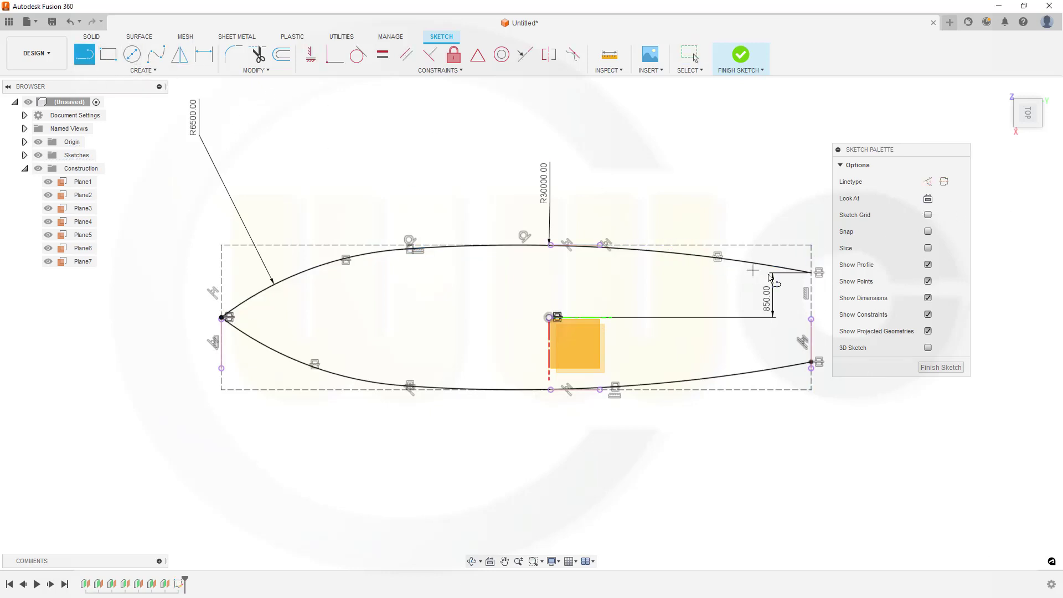
left_click(812, 273)
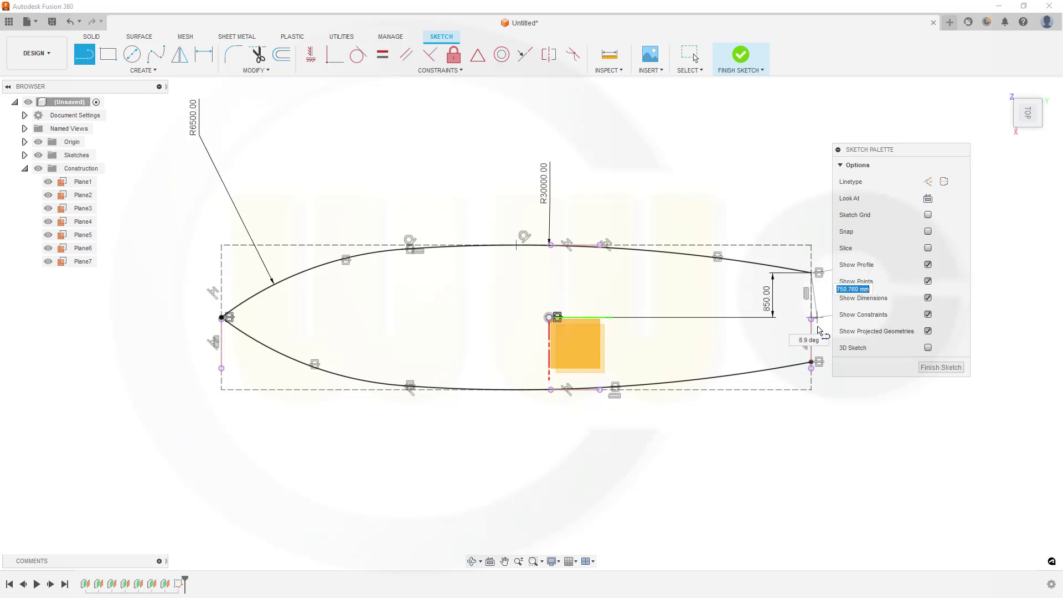
left_click(811, 363)
key("Escape")
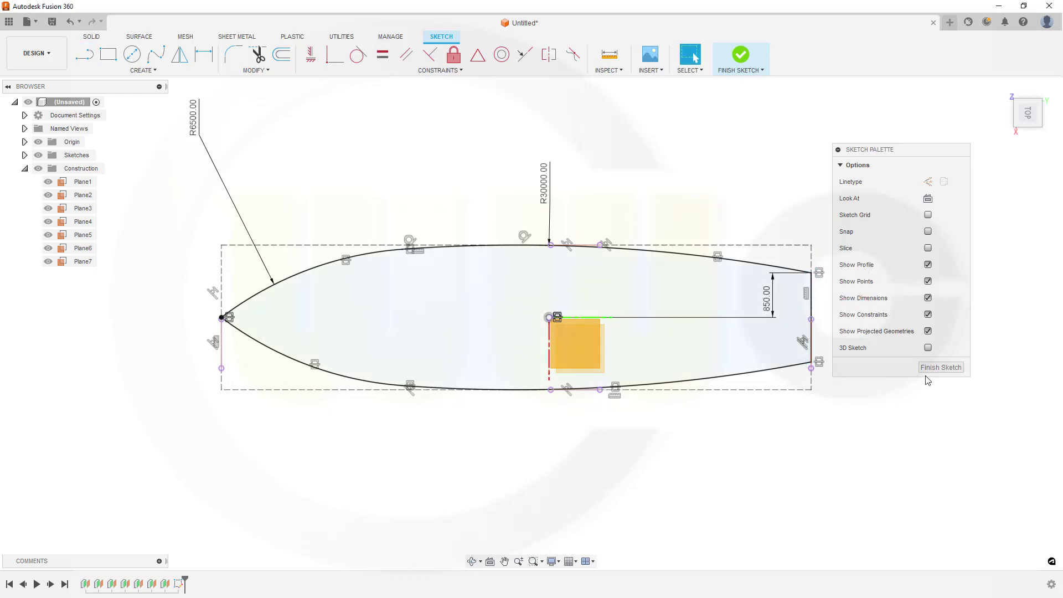
left_click(942, 367)
- Extrude the hull profile with the Two Sides direction, ending side 1 at the upper offset plane, Plane5, with the To Object extent
scroll(657, 330, "up", 1)
middle_click_drag(658, 331, 647, 300)
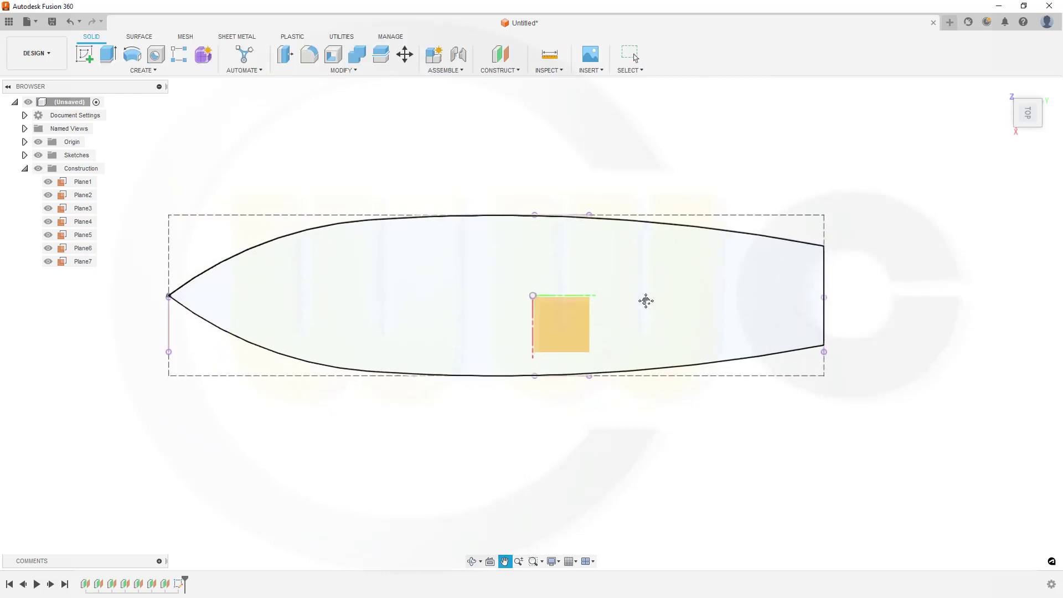
scroll(584, 328, "up", 2)
scroll(388, 327, "down", 2)
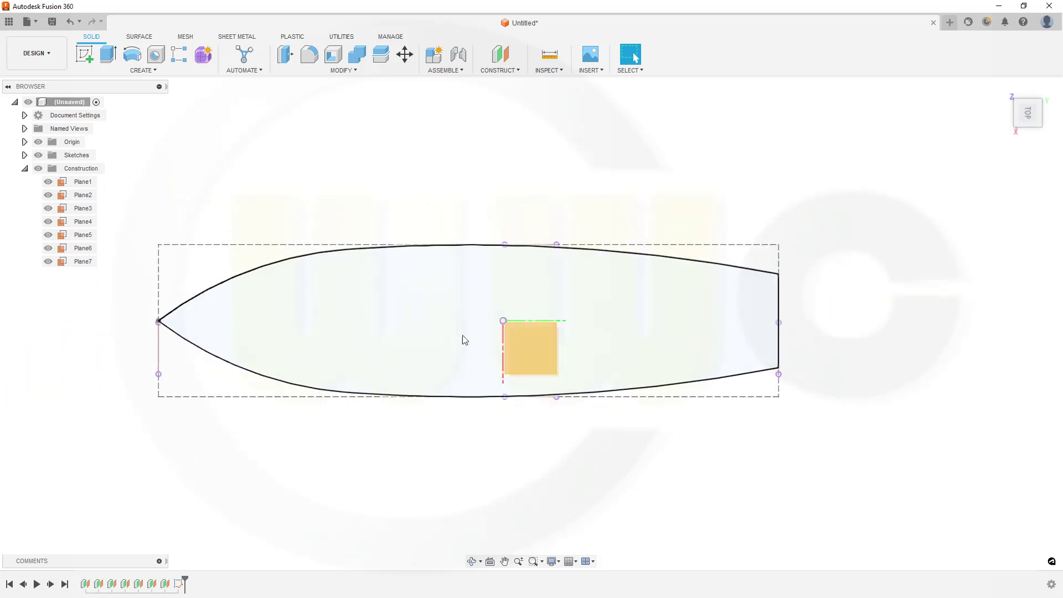
middle_click_drag(496, 333, 488, 230, "shift")
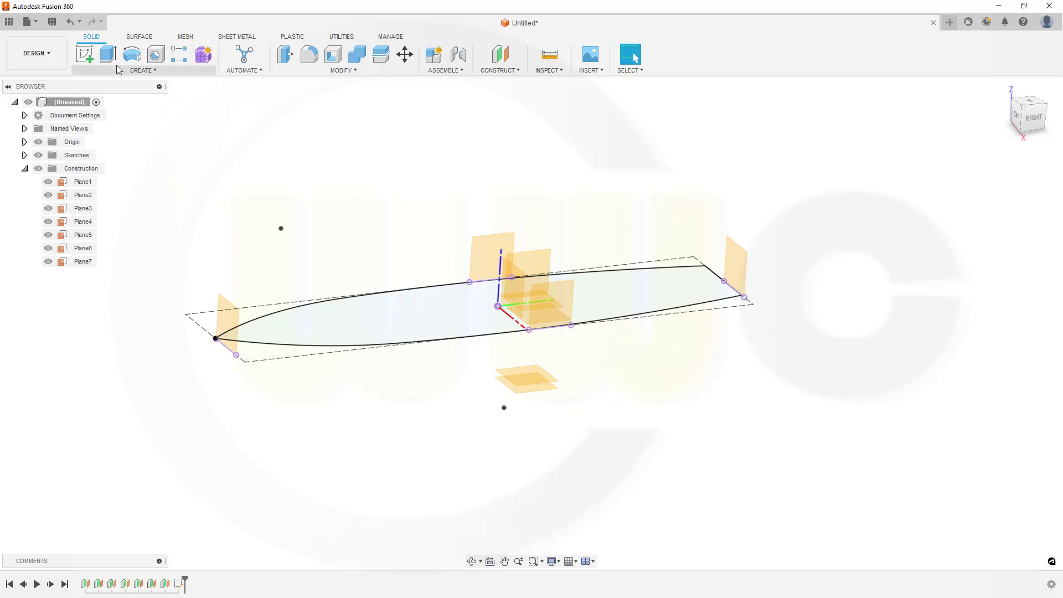
key("e")
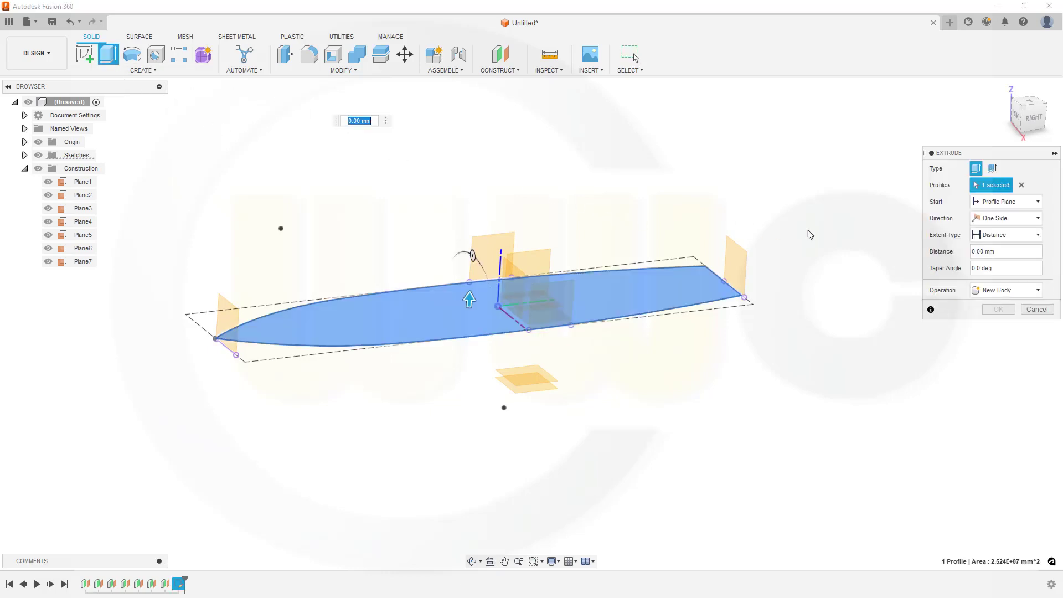
left_click(1039, 219)
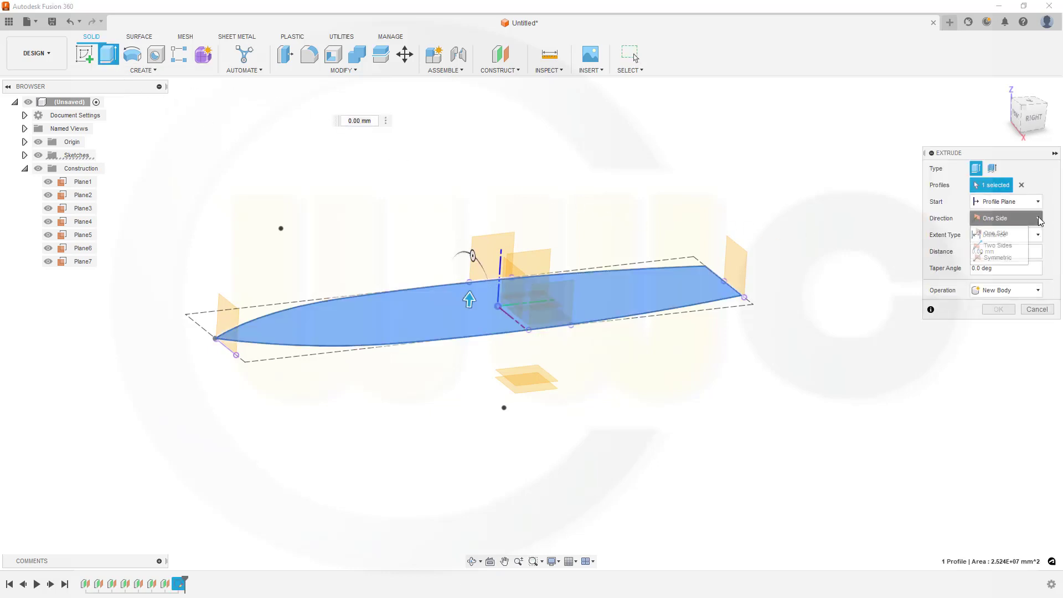
left_click(1001, 245)
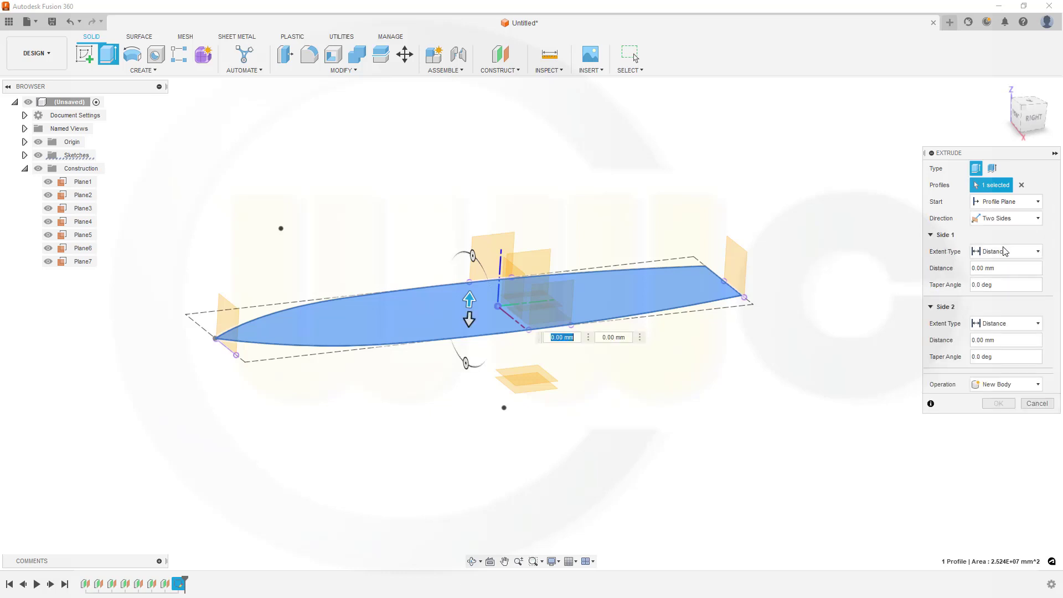
left_click(1037, 252)
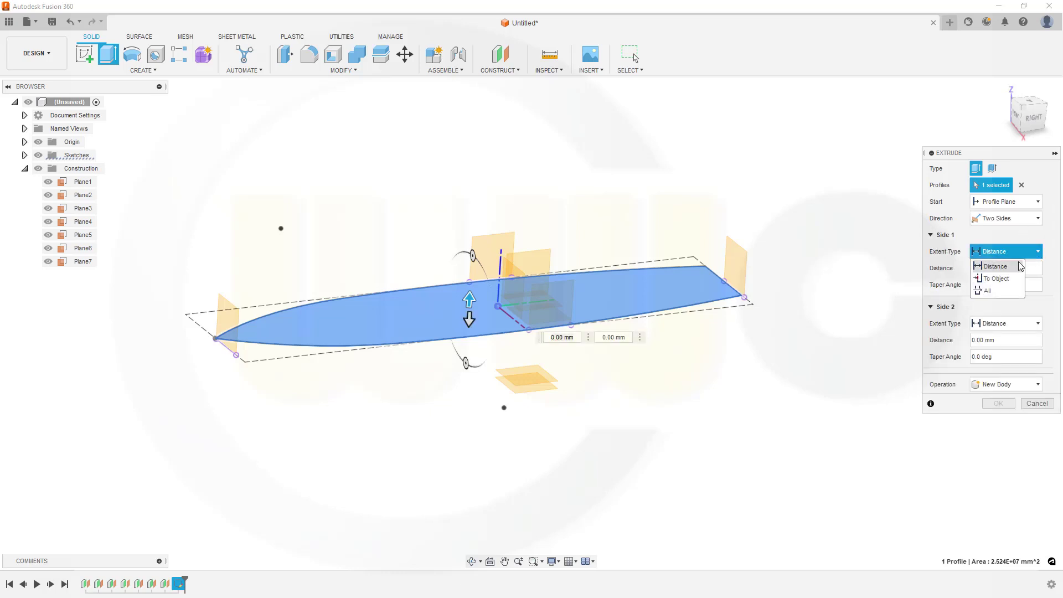
left_click(996, 279)
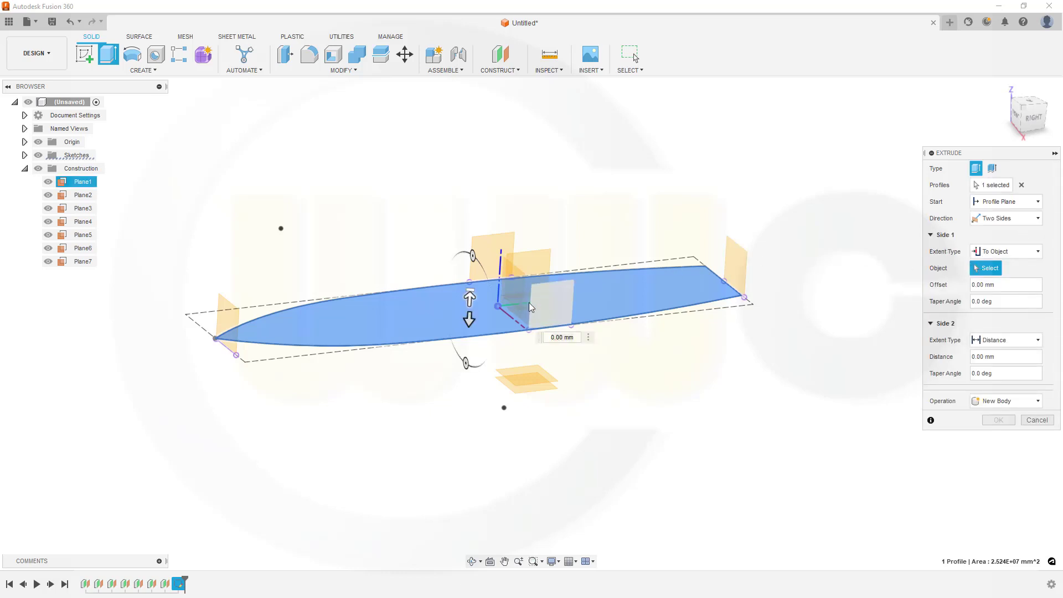
left_click(553, 304)
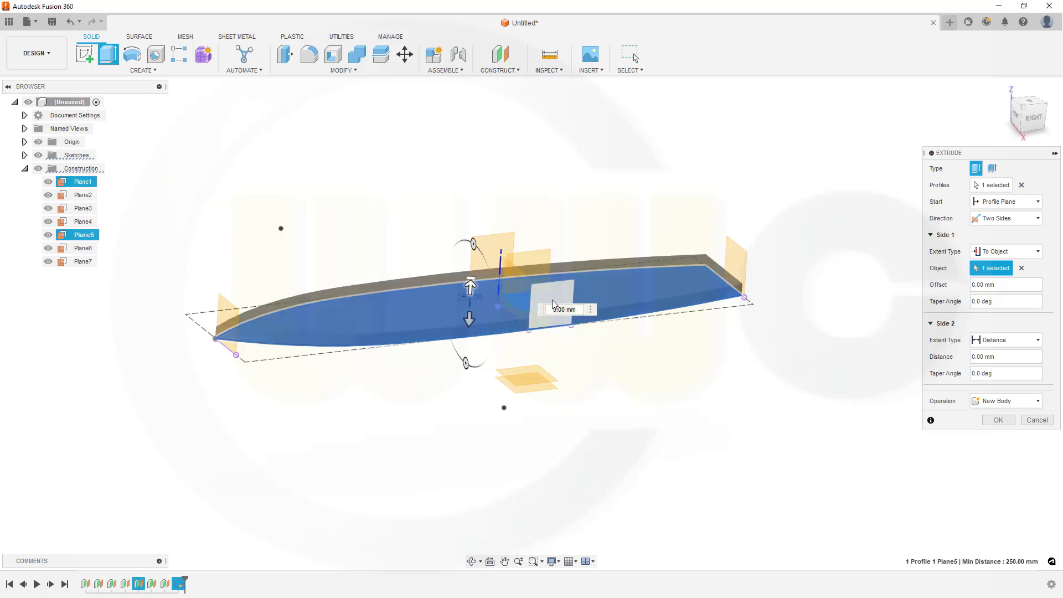
- End side 2 of the extrusion at Plane6 below the profile with the To Object extent, and create the new body
left_click(1038, 341)
left_click(997, 369)
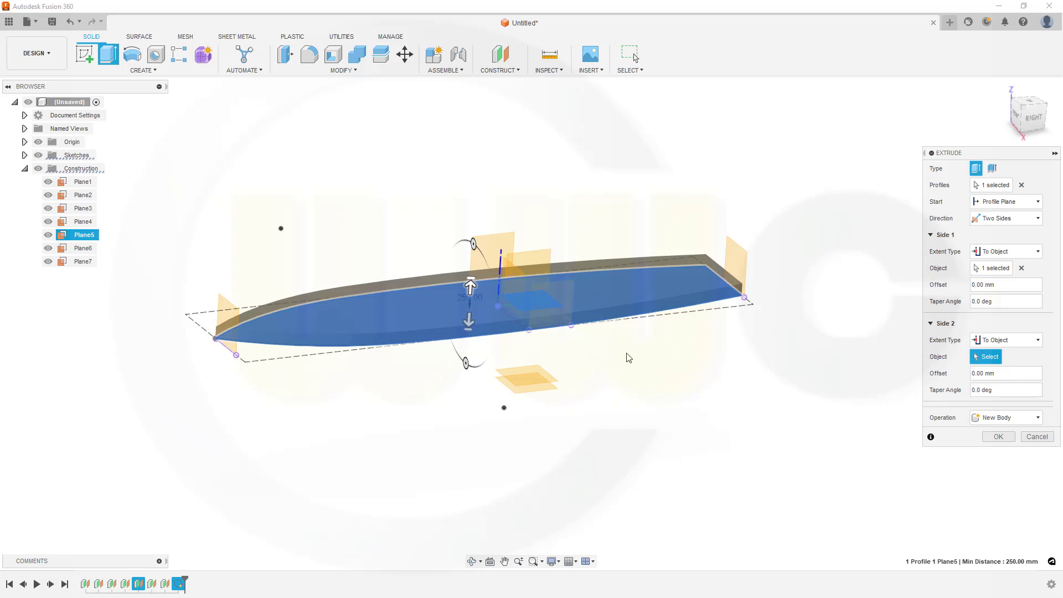
left_click(545, 368)
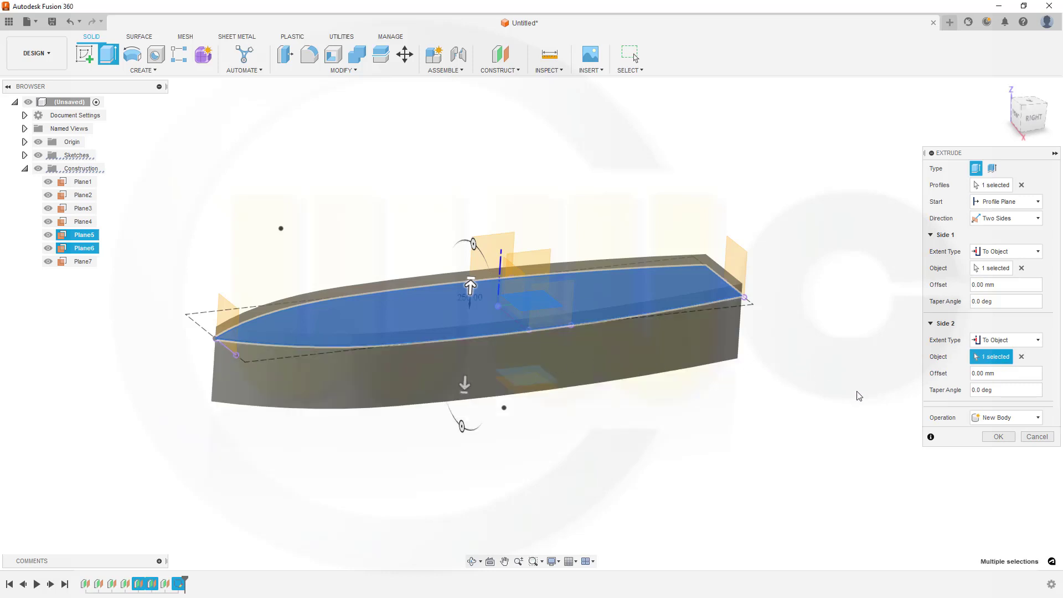
left_click(1001, 438)
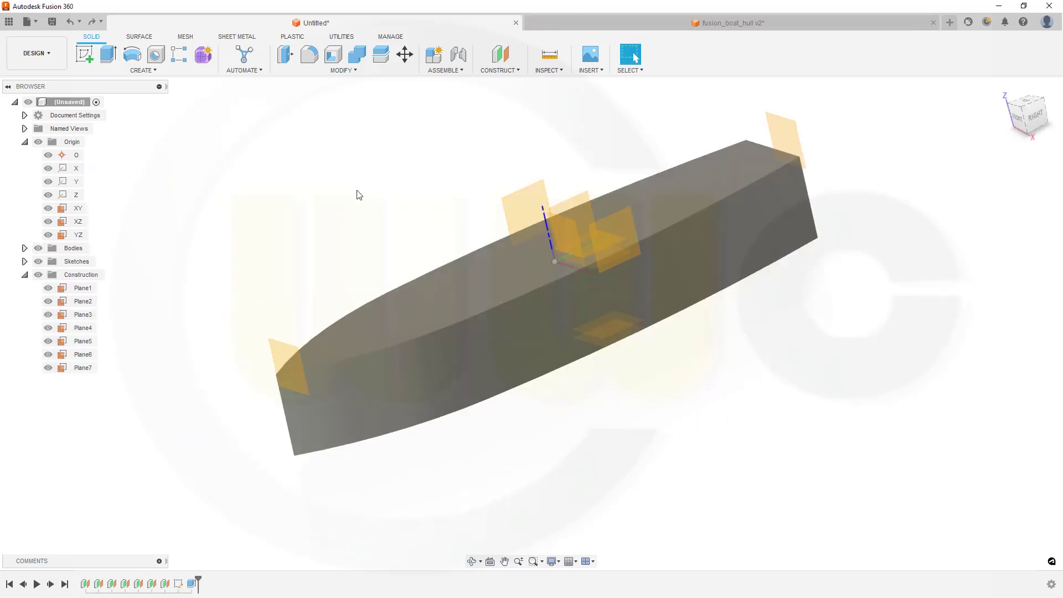
- Split the hull body lengthwise in half using the origin YZ plane
mouse_move(359, 193)
middle_mouse_down("shift")
mouse_move(354, 173)
mouse_move(361, 201)
middle_mouse_up("shift")
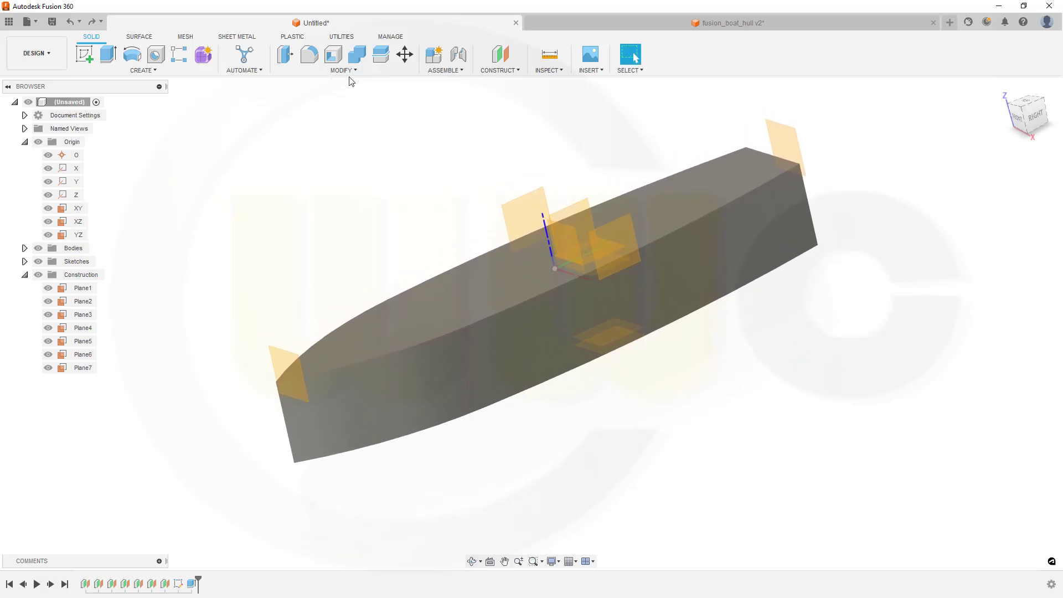
left_click(380, 53)
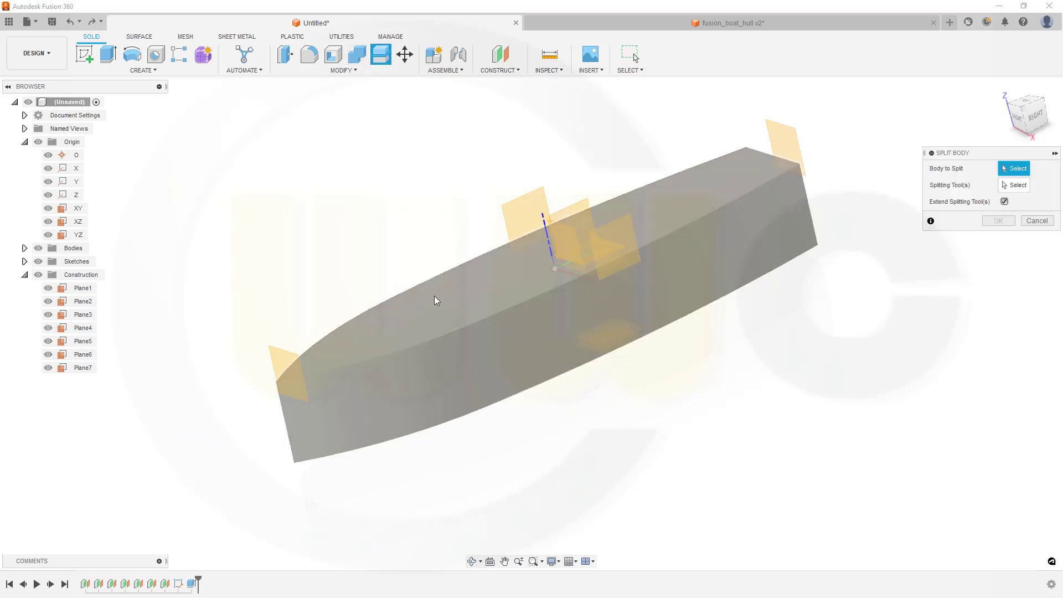
left_click(456, 297)
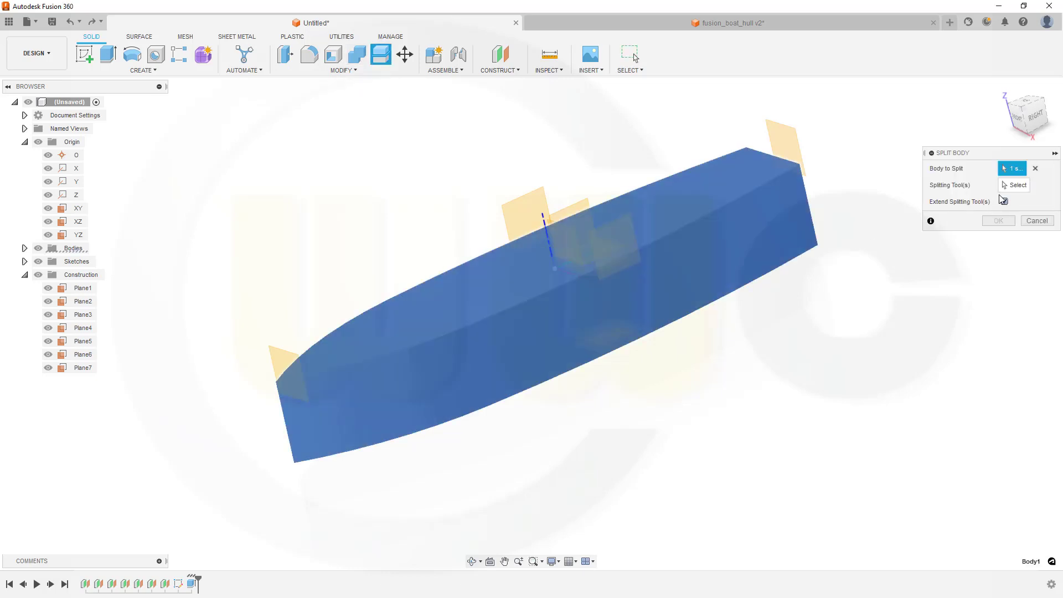
left_click(589, 211)
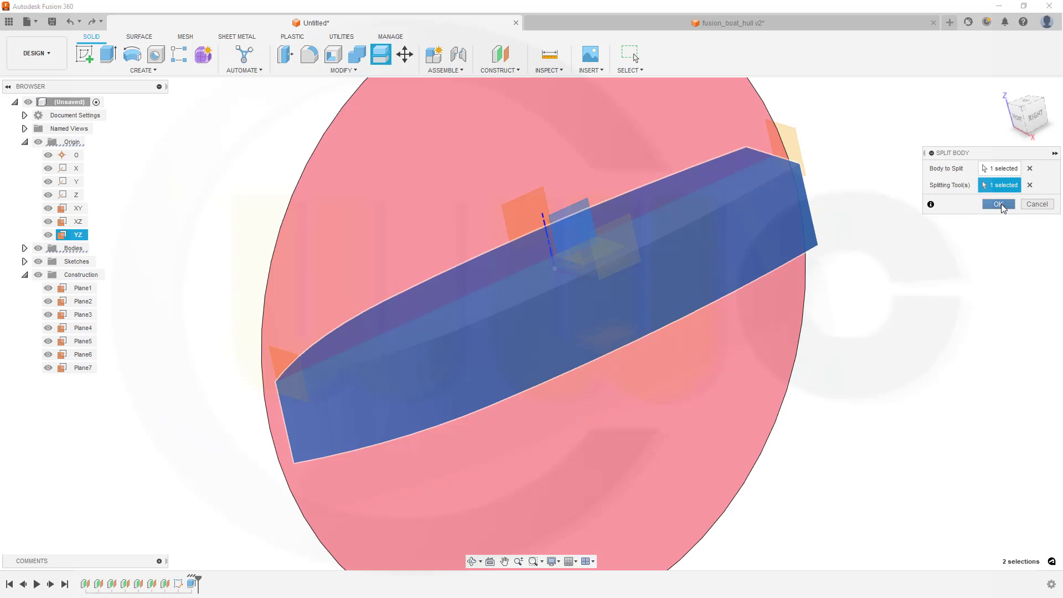
left_click(1000, 205)
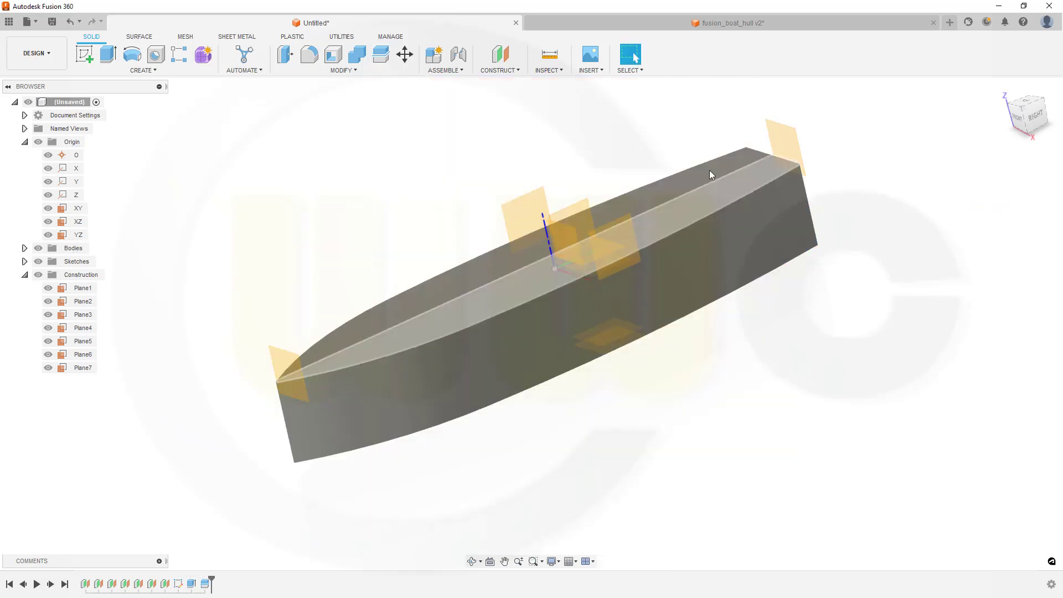
- Chamfer the lower outer edge chain of the +X hull half with a two-distance chamfer of 1310 mm and 540 mm
left_click(345, 70)
left_click(303, 108)
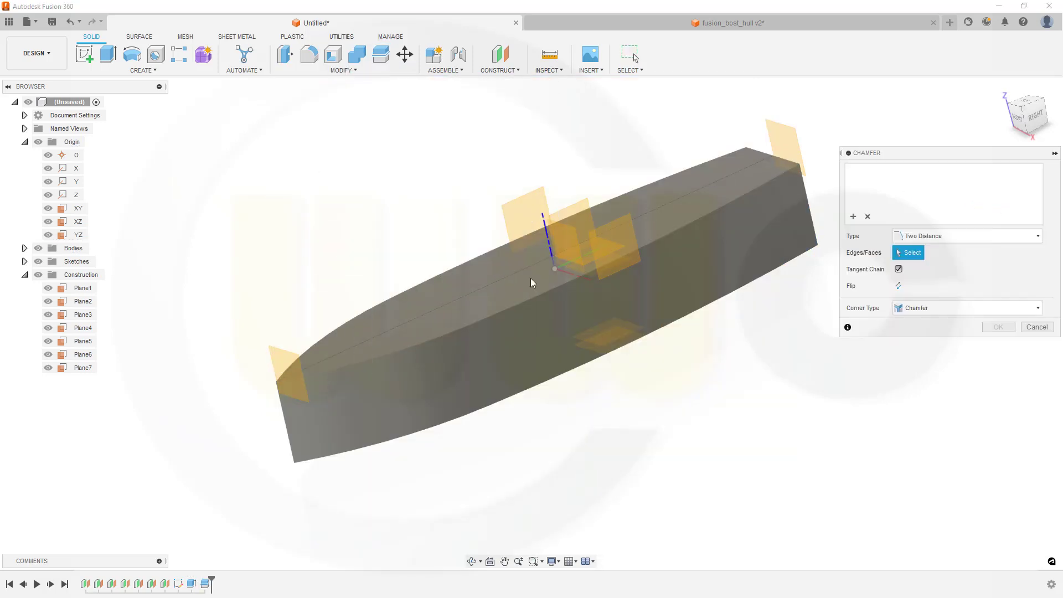
left_click(543, 388)
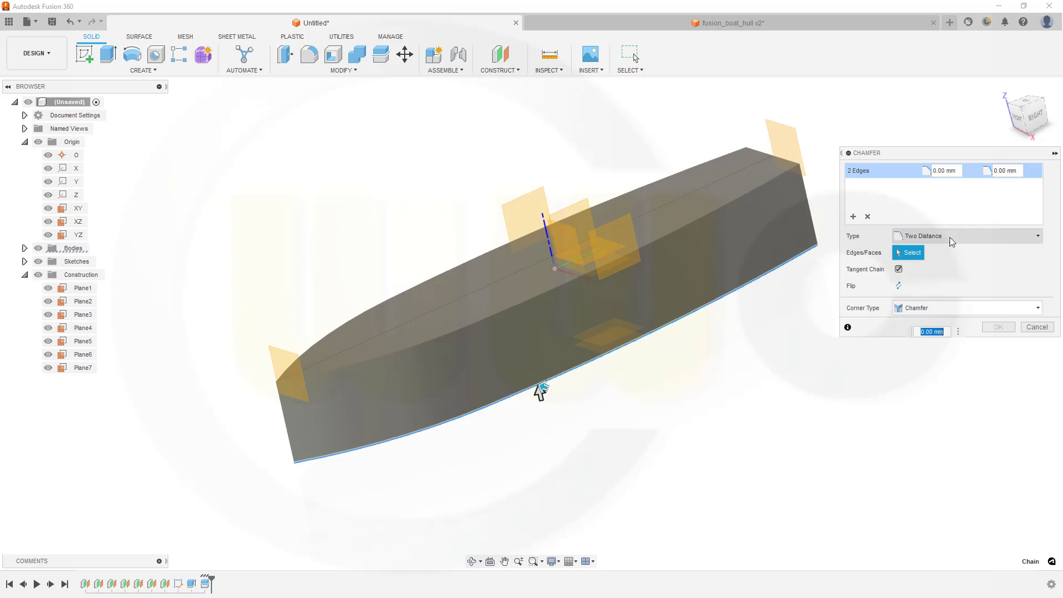
left_click(949, 171)
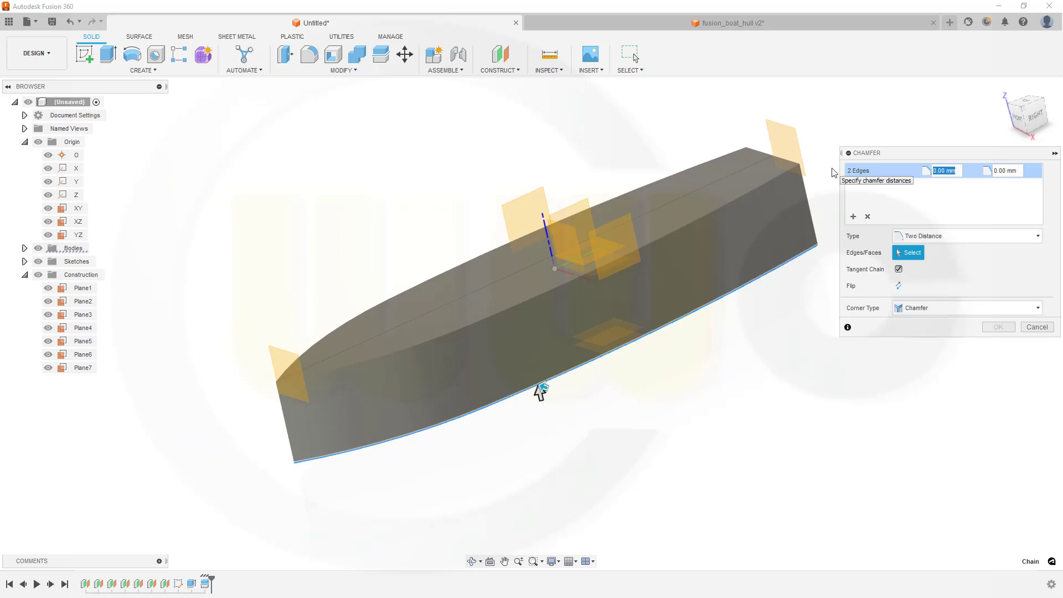
type("1310")
key("Tab")
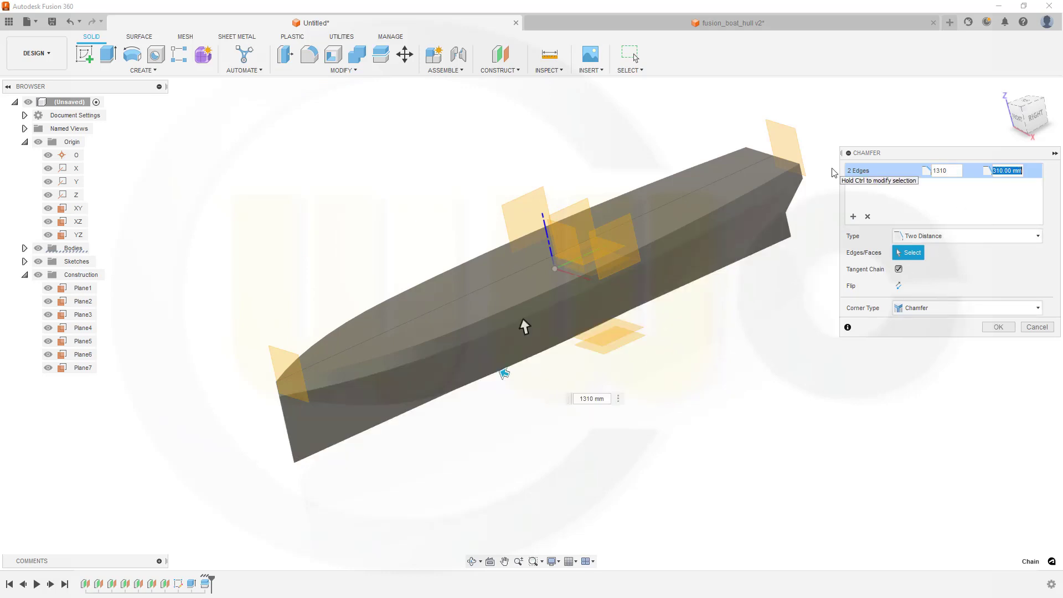
type("540")
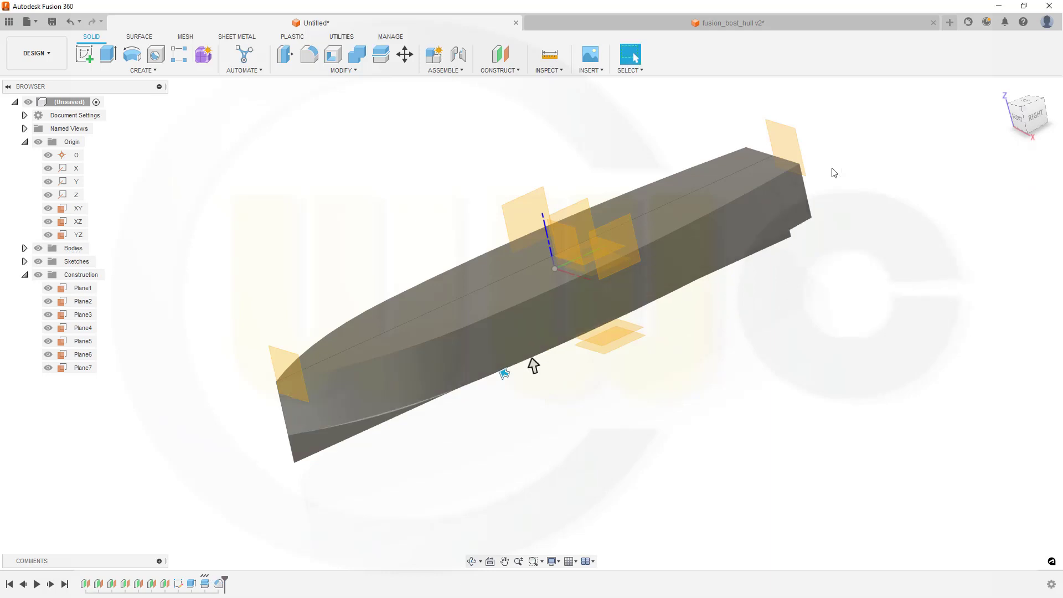
key("Return")
- Chamfer the lower outer edge chain of the opposite, -X hull half with two distances of 1310 mm and 540 mm
right_click(293, 159)
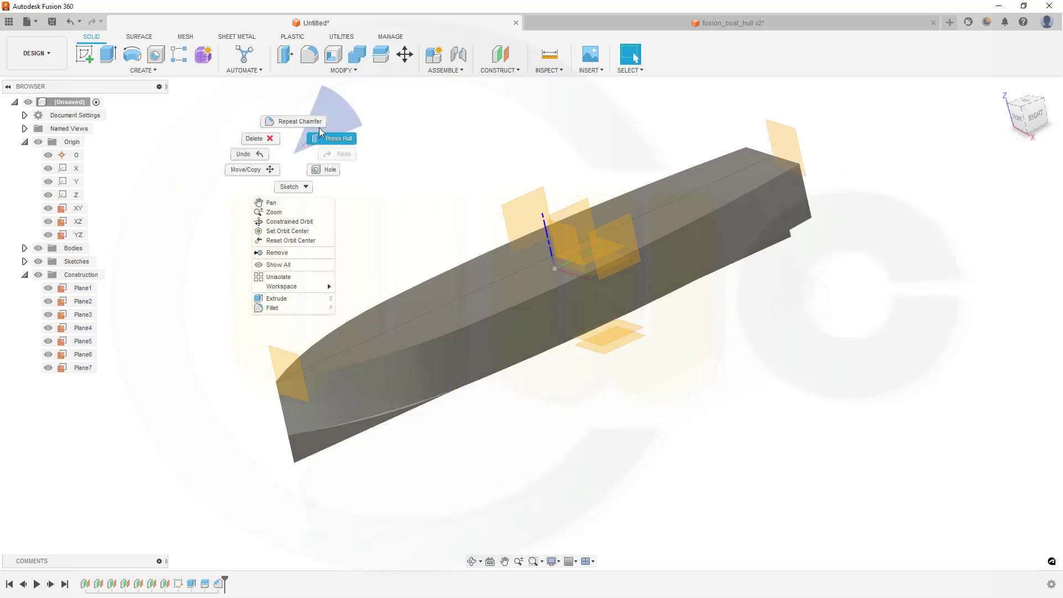
left_click(308, 125)
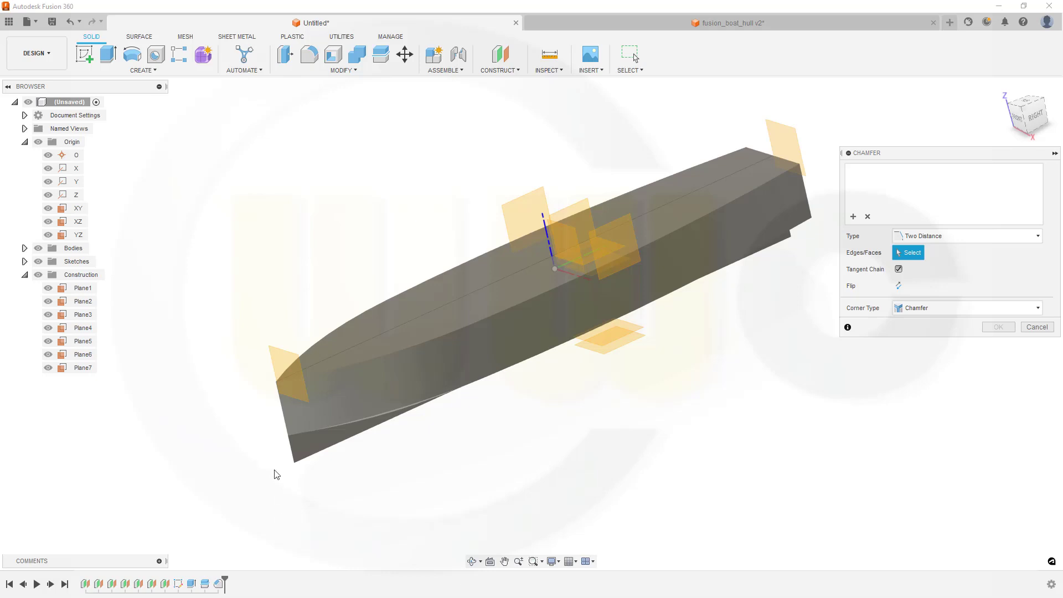
middle_click_drag(246, 381, 325, 310, "shift")
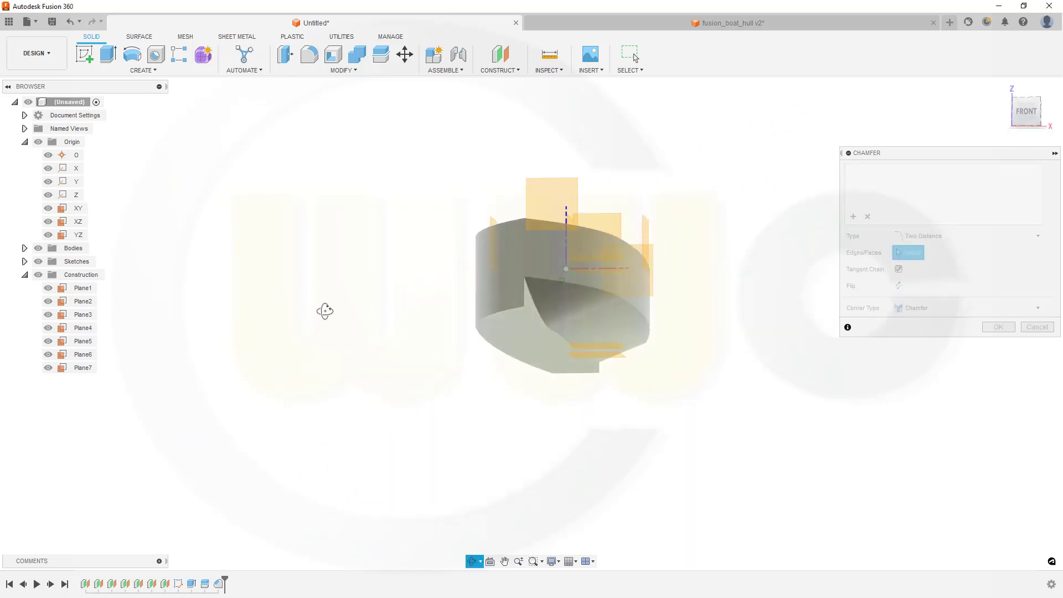
left_click(492, 315)
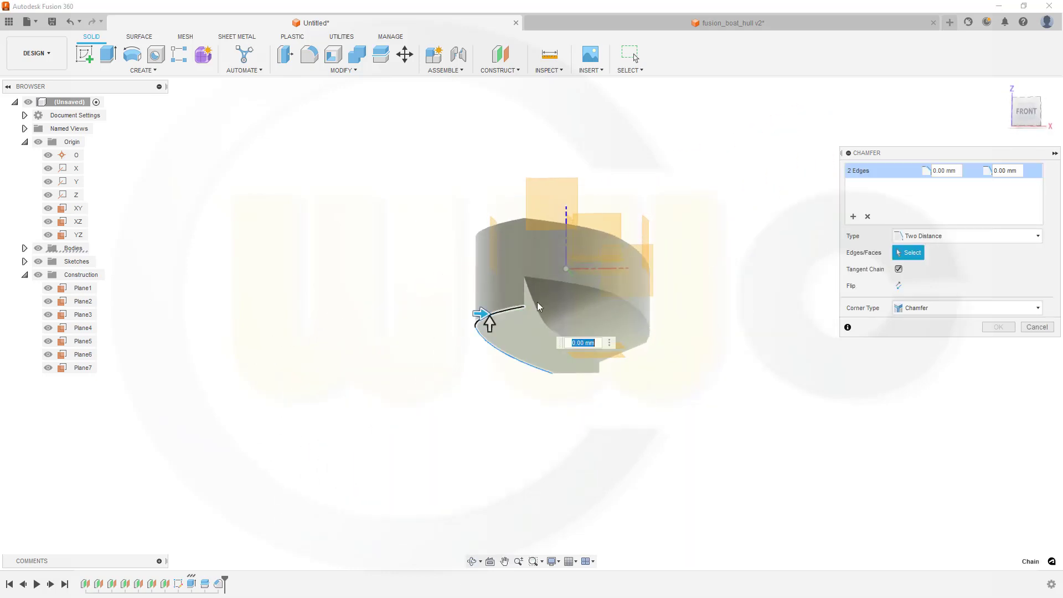
left_click(954, 170)
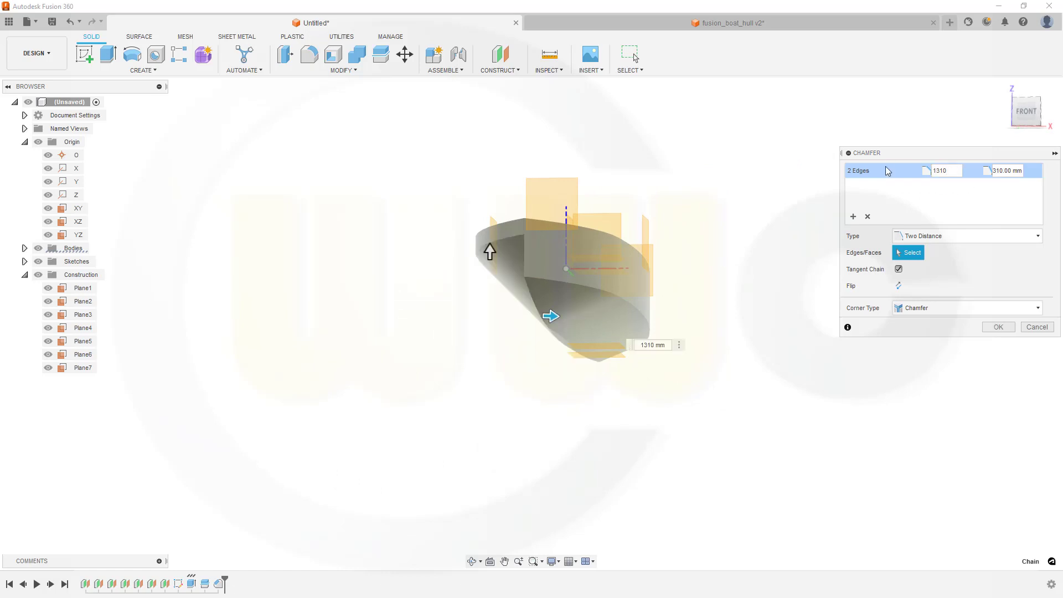
type("540")
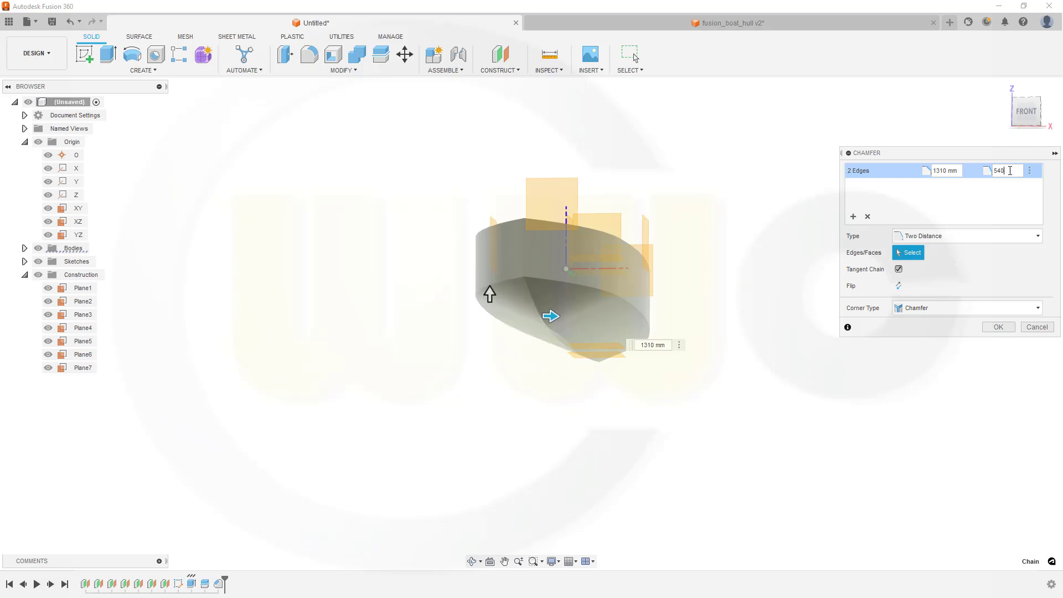
key("Return")
- Join the two hull halves into a single body with Combine, using the +X half as the target
middle_click_drag(665, 273, 613, 299, "shift")
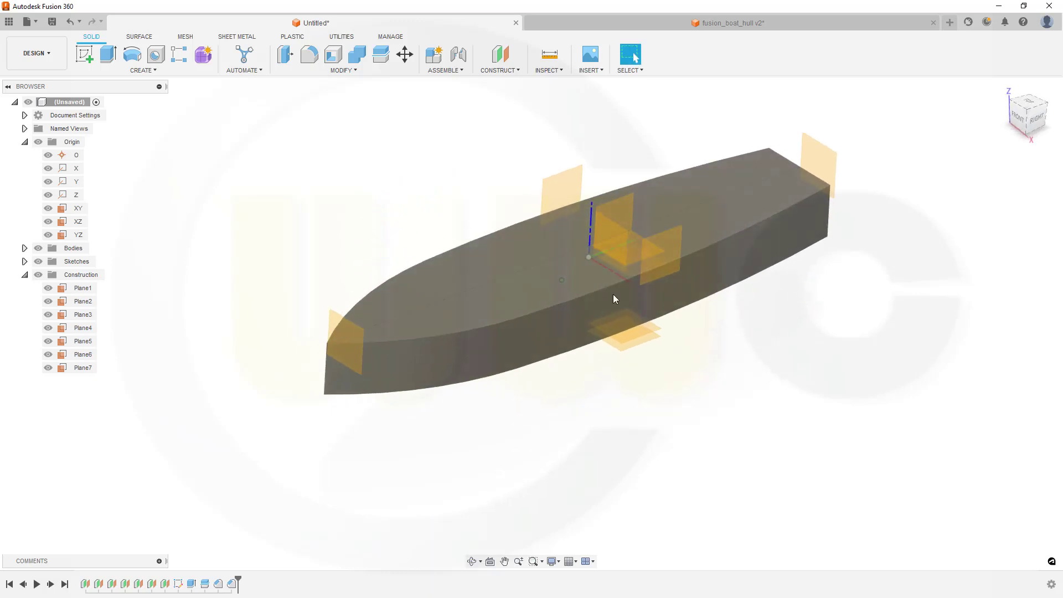
left_click(359, 55)
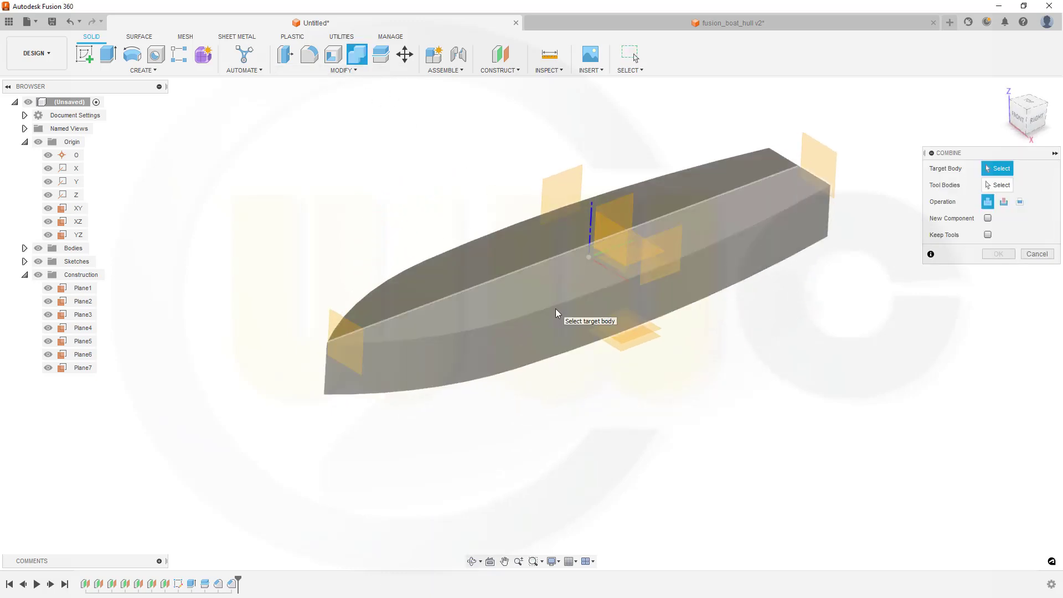
left_click(558, 310)
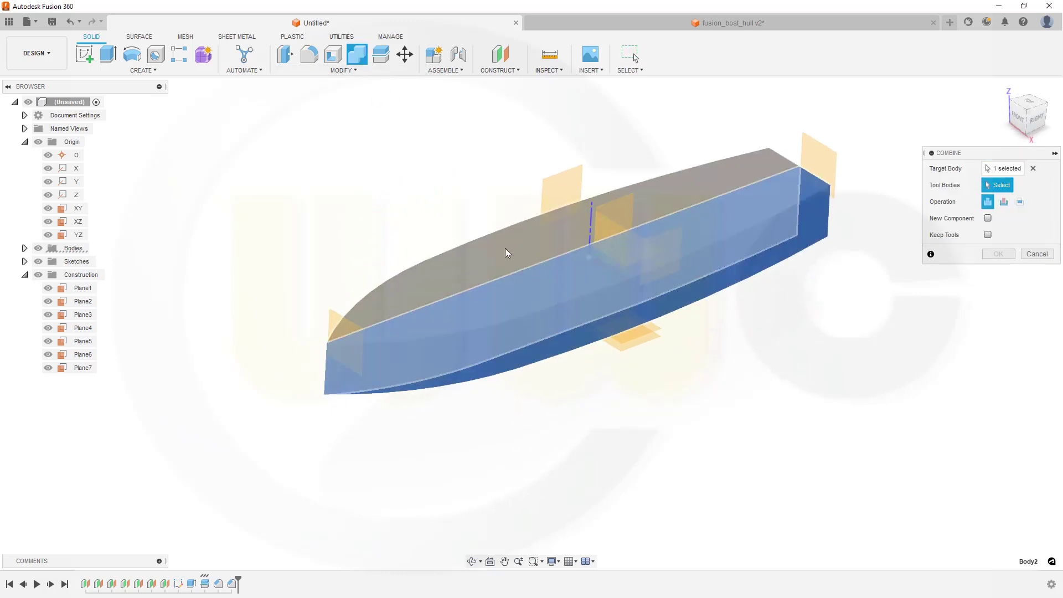
left_click(456, 258)
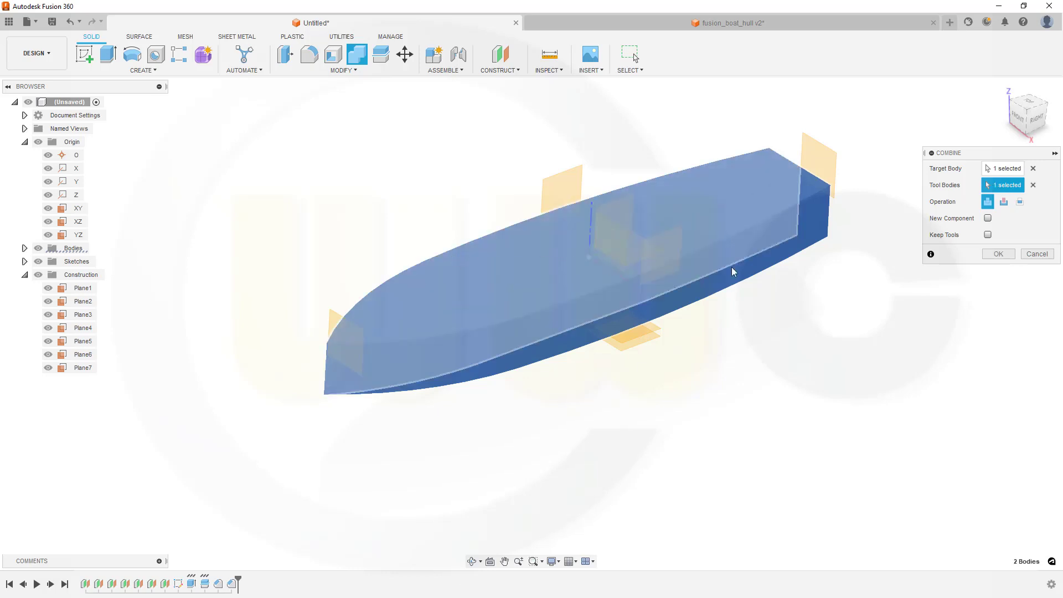
left_click(999, 254)
- Round both long edges where the hull's sides meet its sloped bottom with a constant-radius fillet
middle_click_drag(761, 261, 746, 207, "shift")
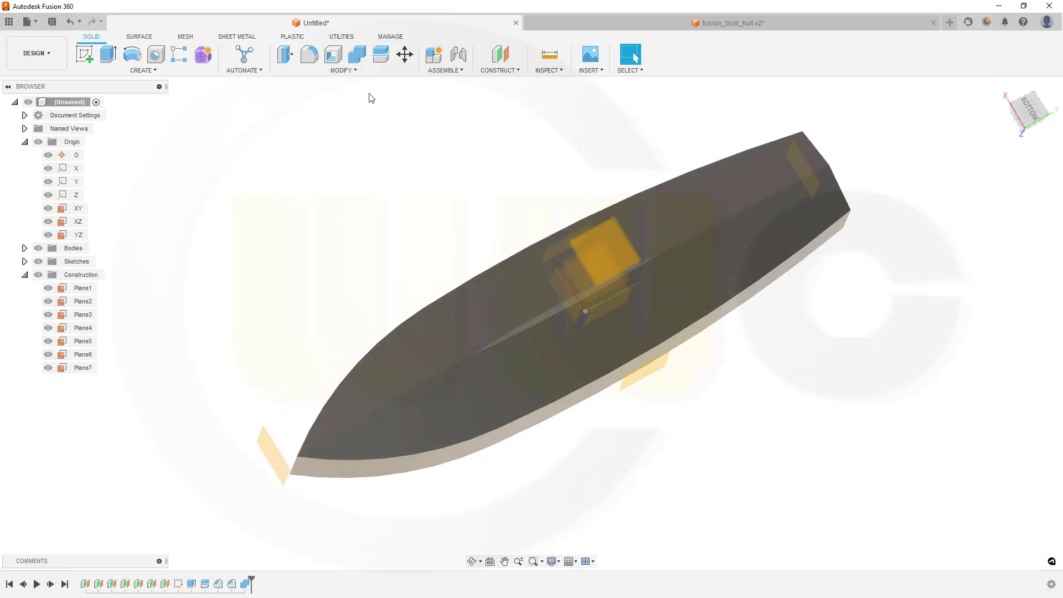
left_click(309, 55)
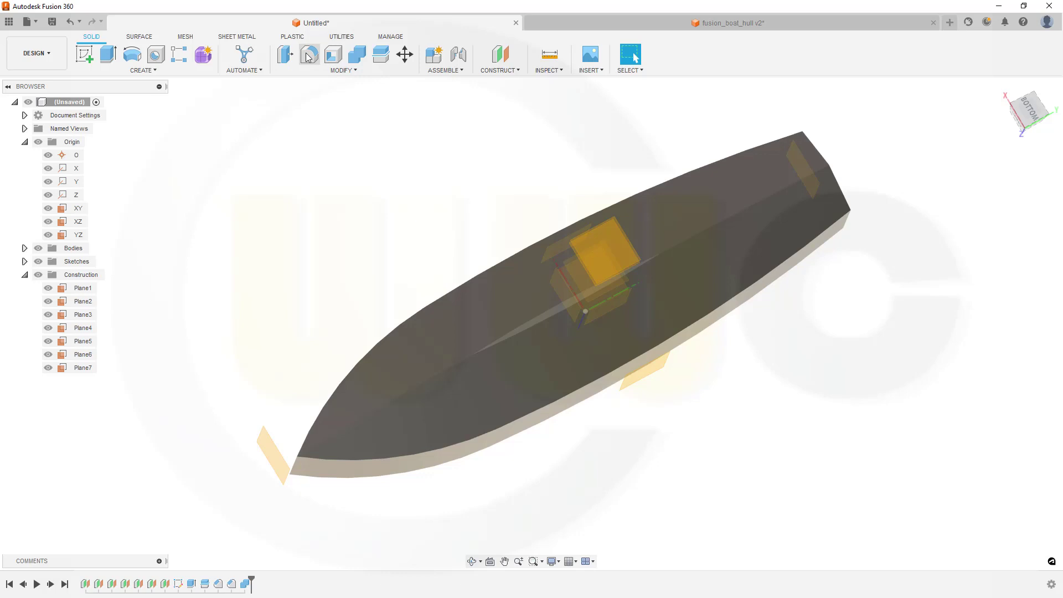
left_click(493, 272)
left_click(700, 326)
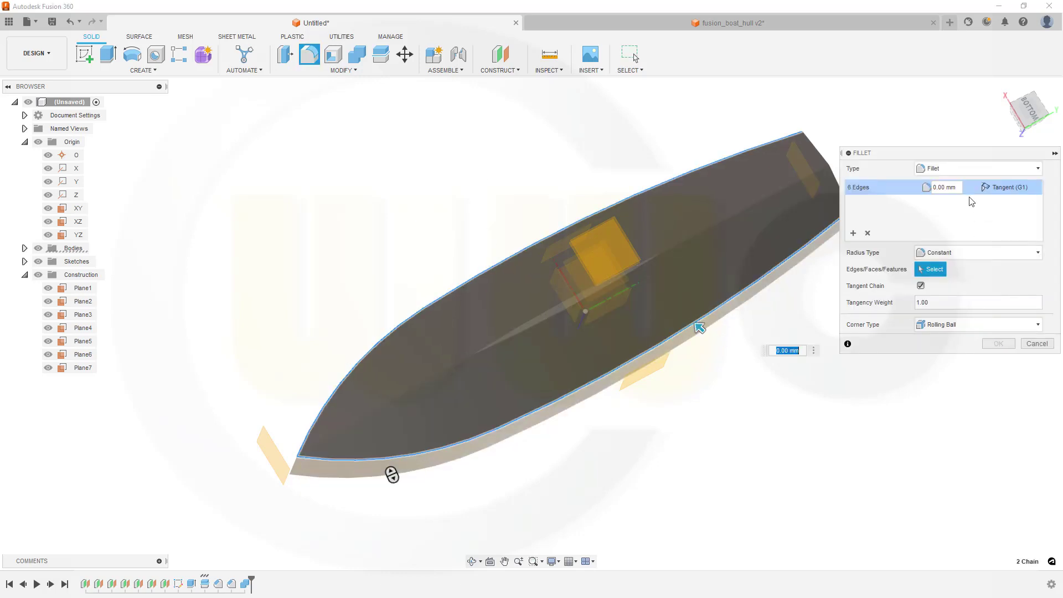
type("109")
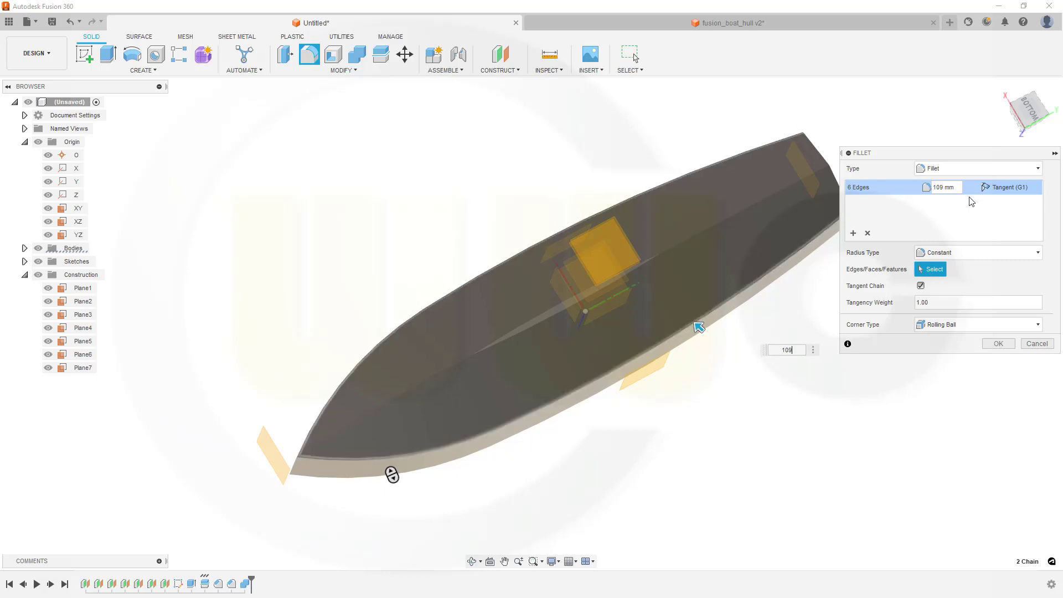
key("Return")
middle_click_drag(854, 156, 380, 185, "shift")
key("Escape")
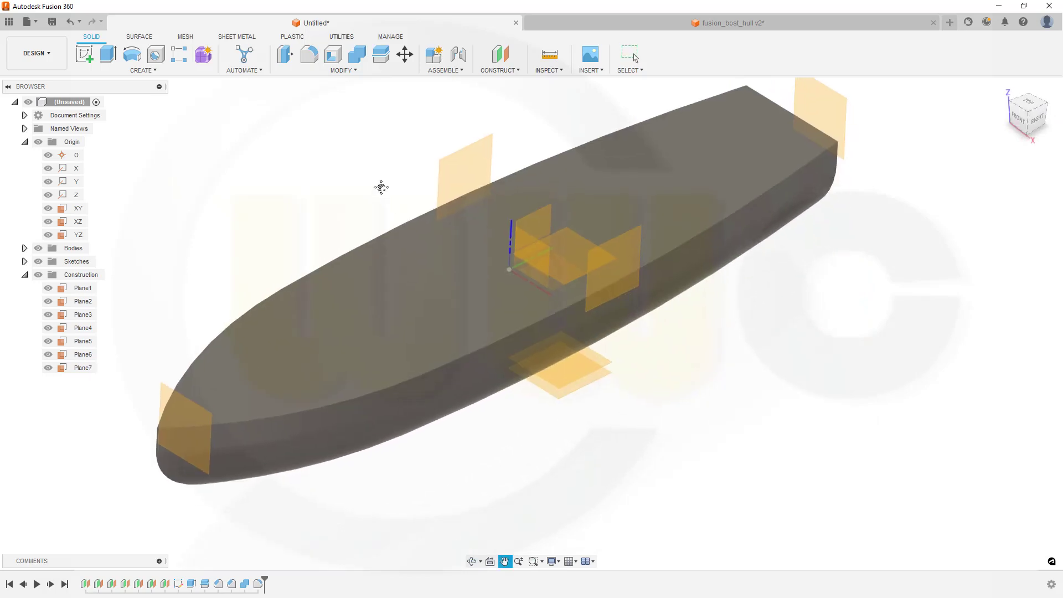
- Create a construction plane offset 80 mm from the origin YZ plane
scroll(413, 230, "up", 3)
scroll(425, 235, "down", 4)
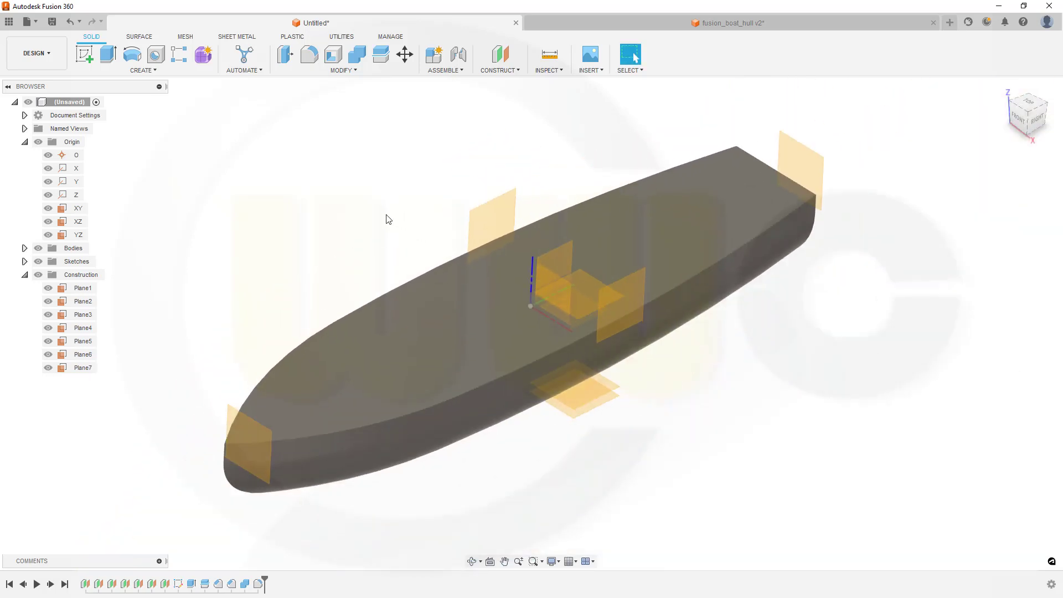
scroll(401, 237, "up", 2)
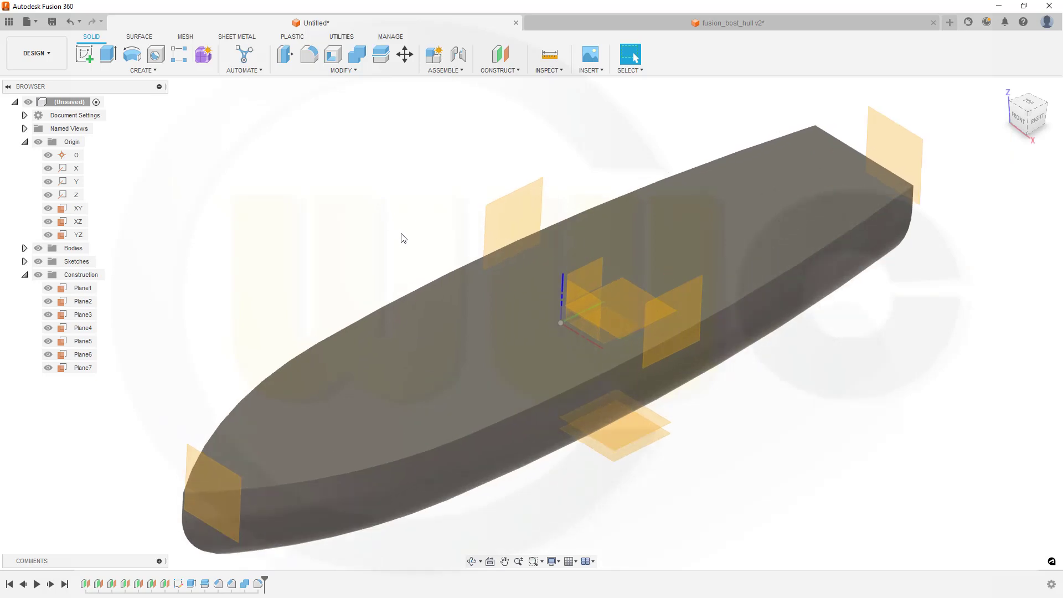
left_click(500, 54)
left_click(588, 273)
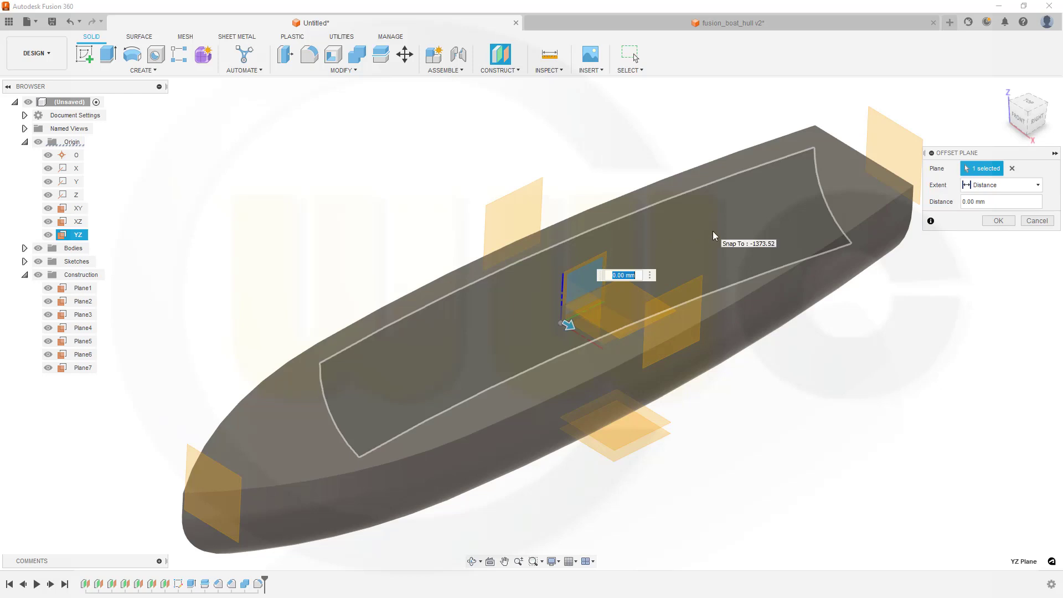
type("80")
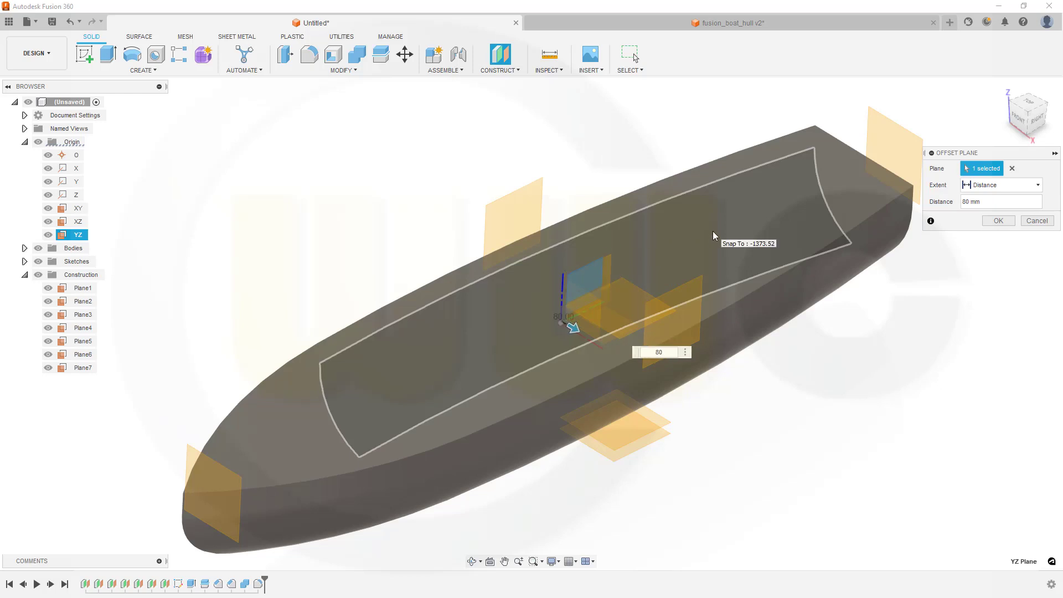
key("Return")
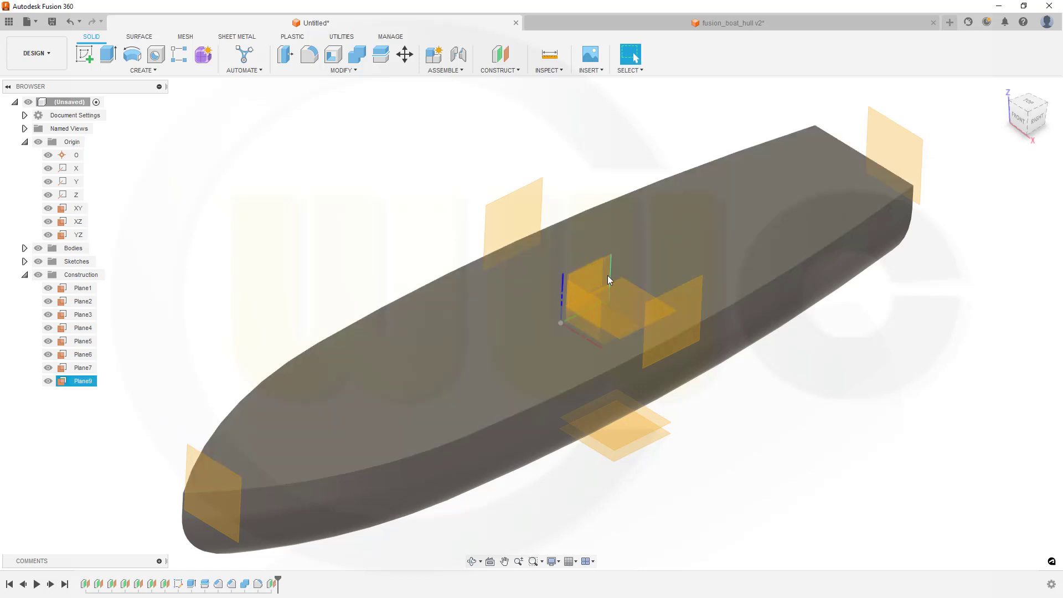
- Create a second construction plane offset -80 mm from the origin YZ plane, on its opposite side
middle_click_drag(535, 225, 586, 240, "shift")
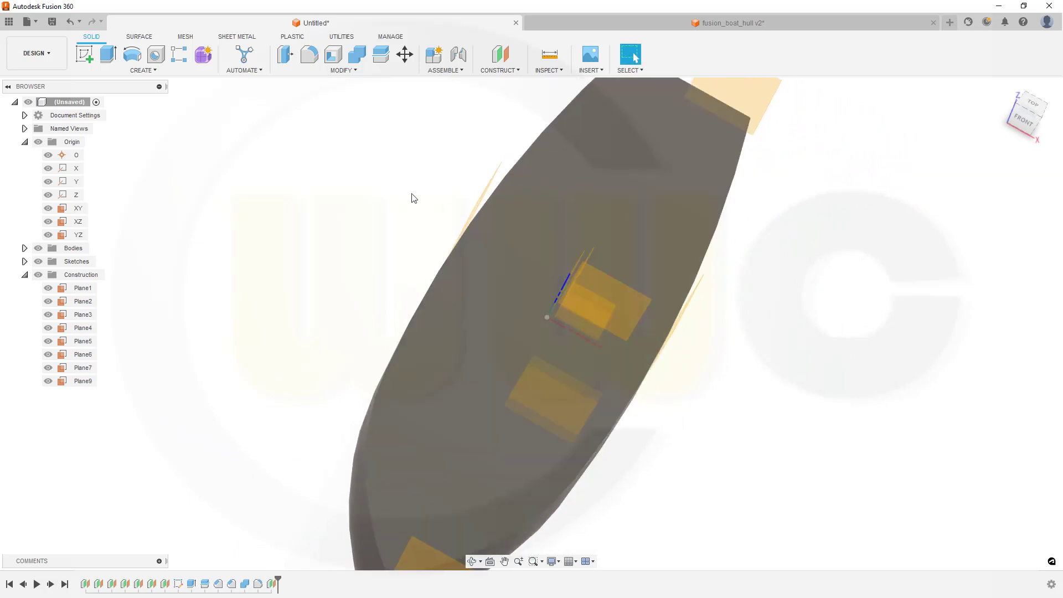
left_click(500, 54)
middle_click_drag(474, 187, 508, 192, "shift")
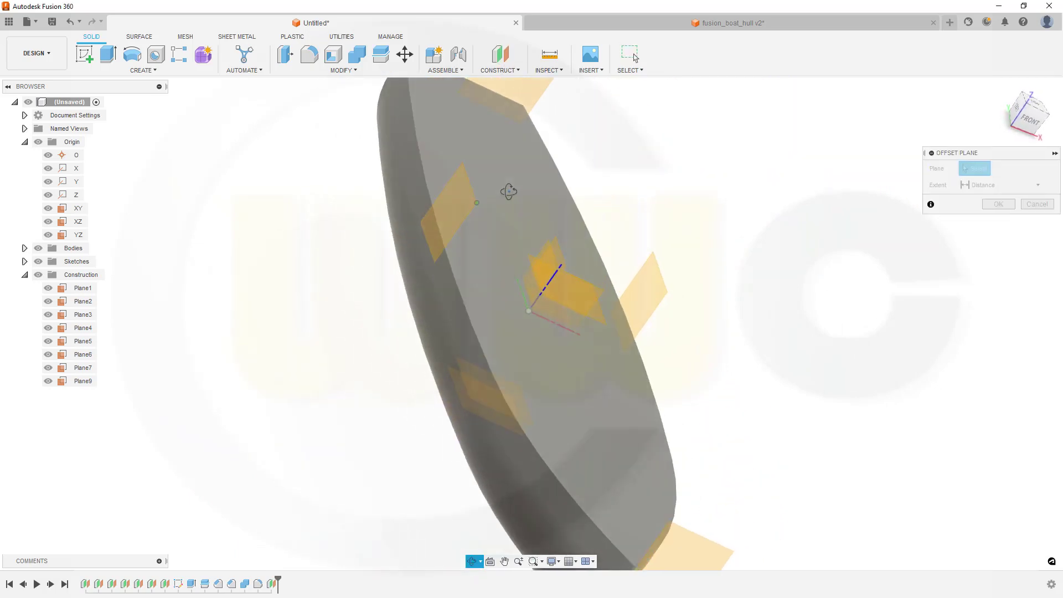
left_click(554, 264)
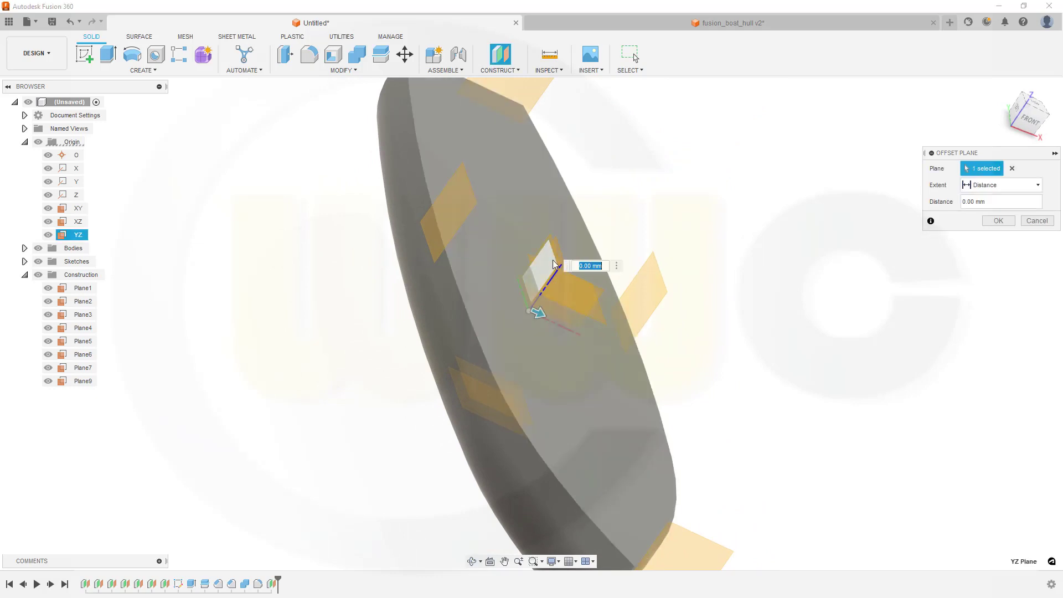
left_click_drag(541, 314, 493, 293)
left_click(991, 201)
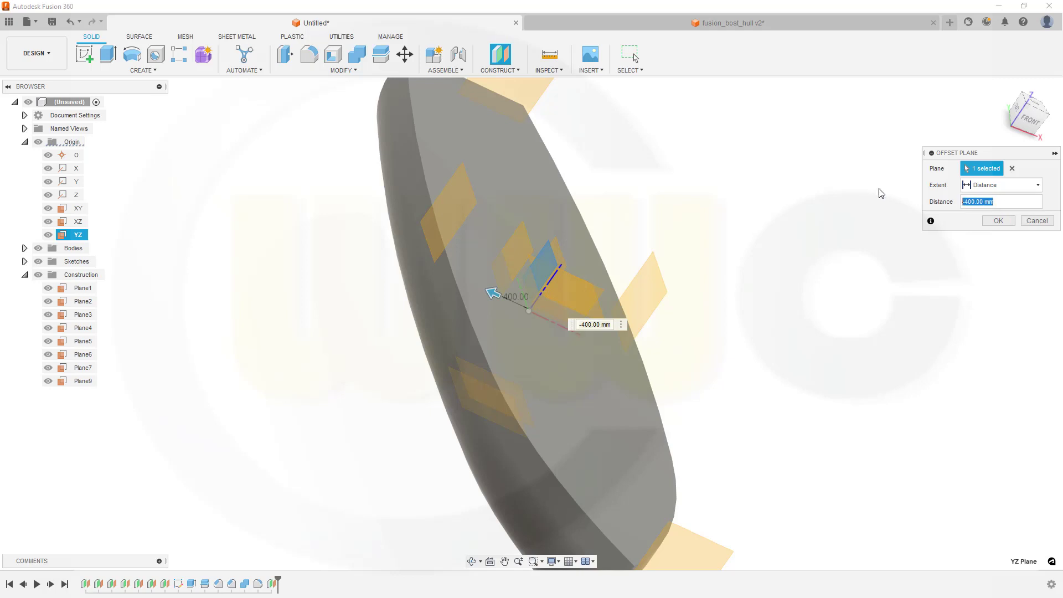
type("-80")
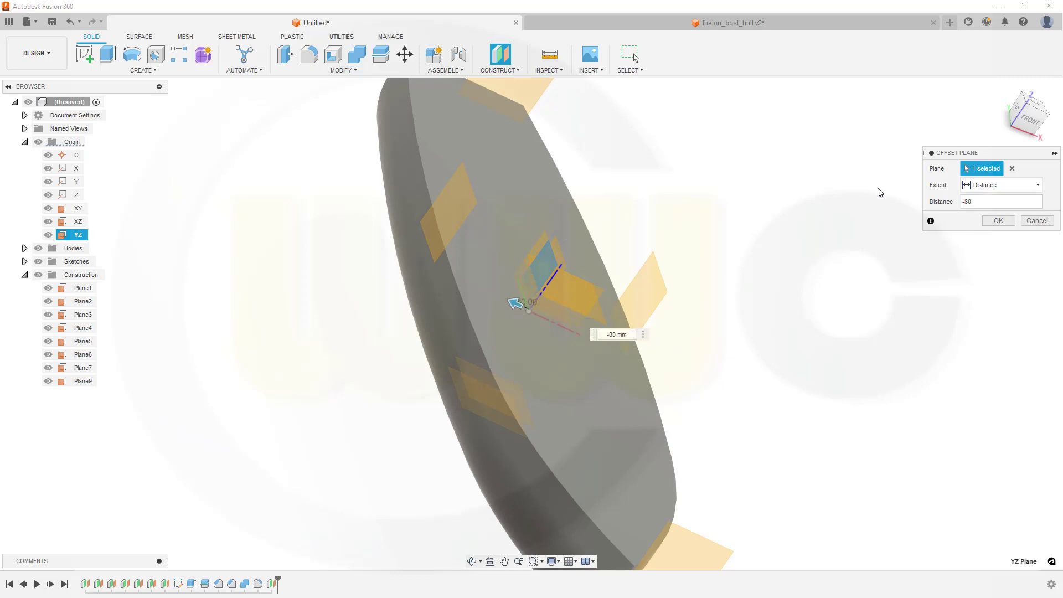
key("Return")
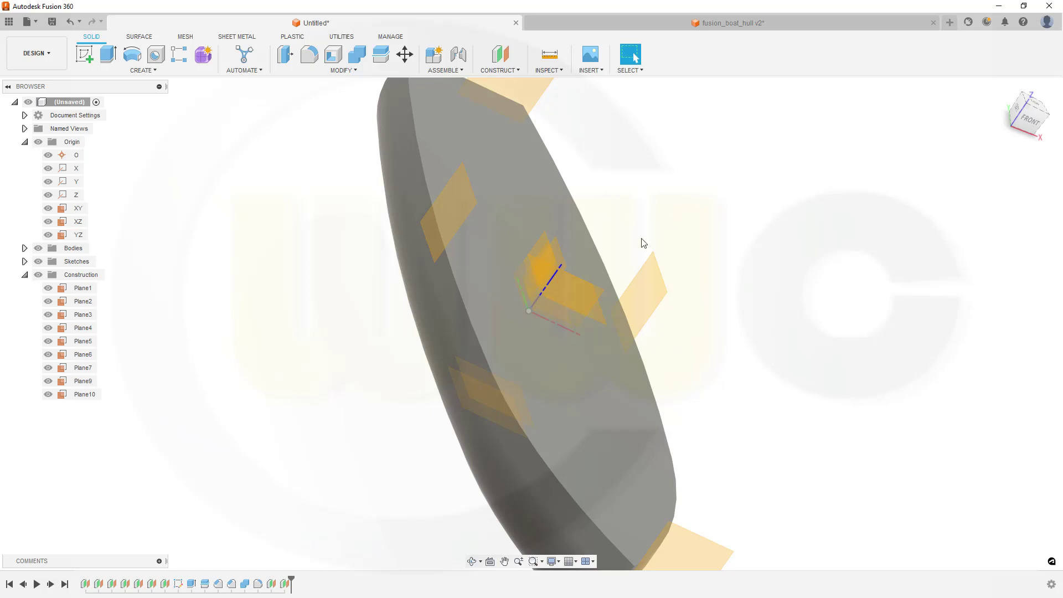
- Start a new sketch on the origin XY plane
middle_click_drag(643, 243, 531, 246, "shift")
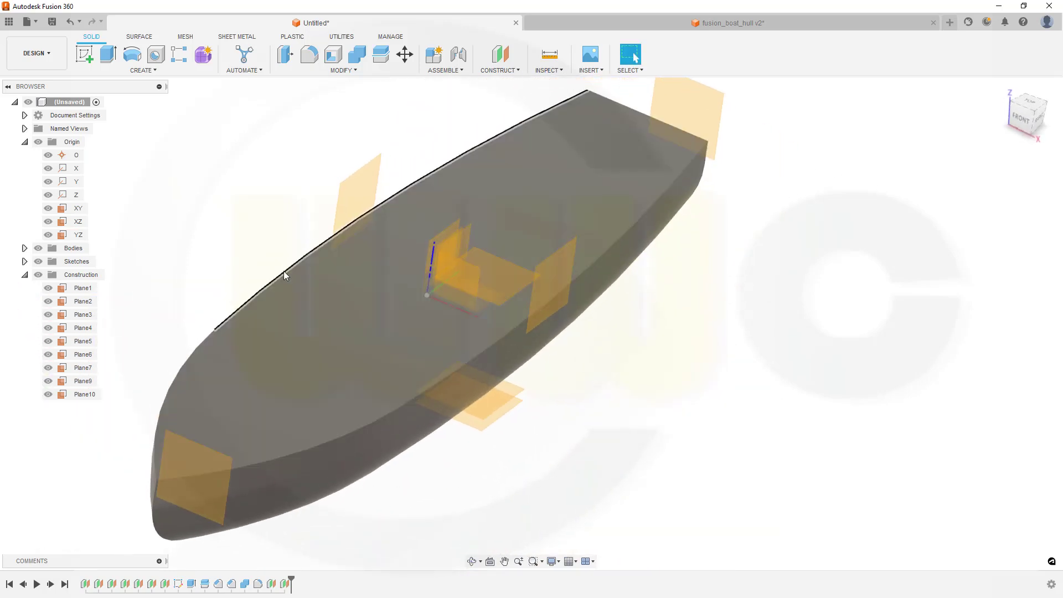
scroll(283, 271, "down", 1)
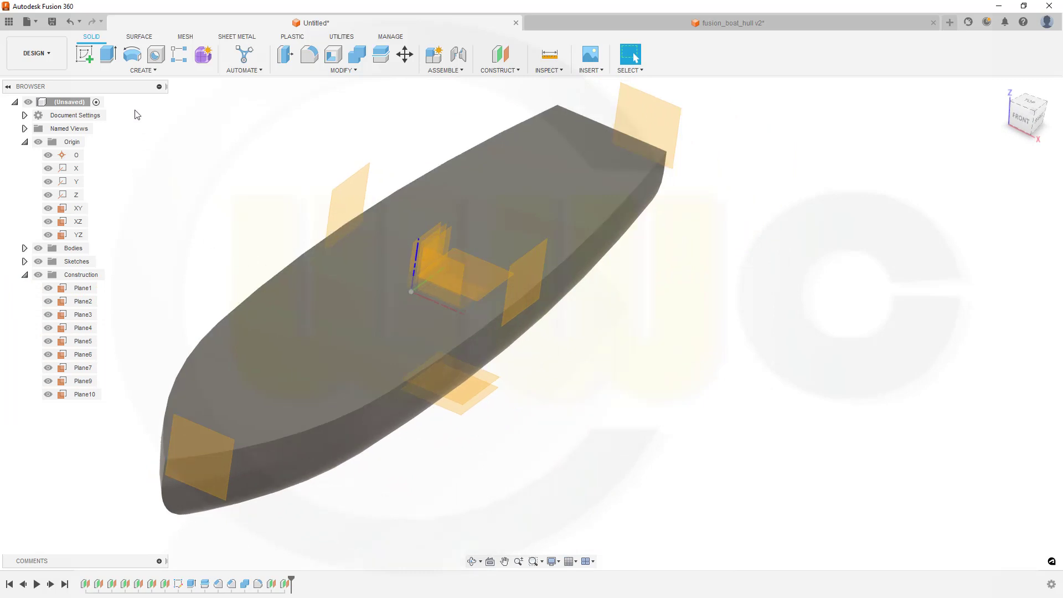
left_click(85, 55)
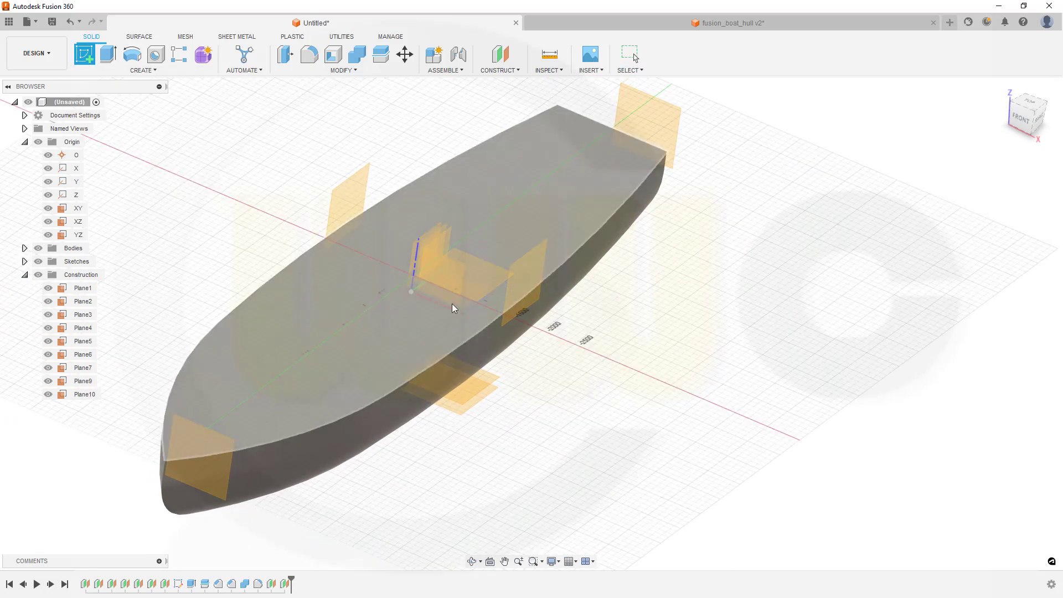
left_click(78, 209)
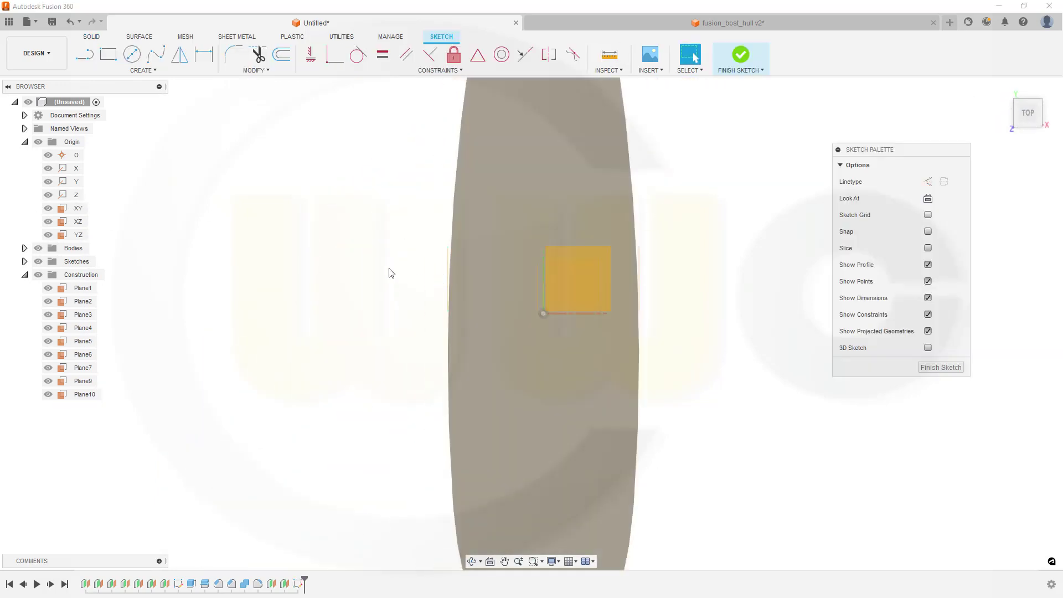
scroll(304, 399, "down", 5)
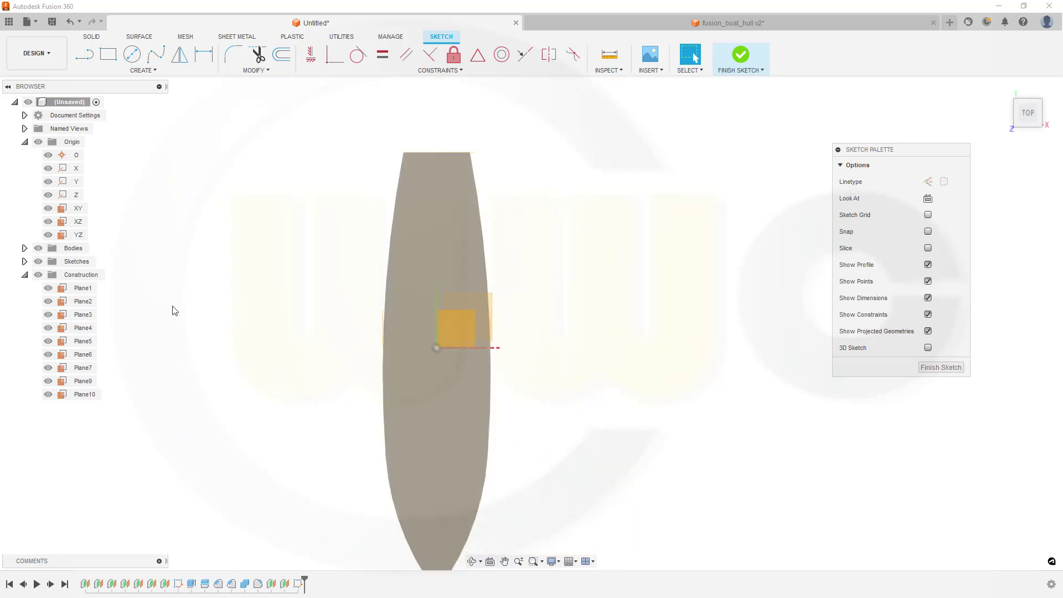
- Project the two 80 mm offset planes (Plane9, Plane10) and the hull's end planes (Plane3, Plane4) into the sketch
key("p")
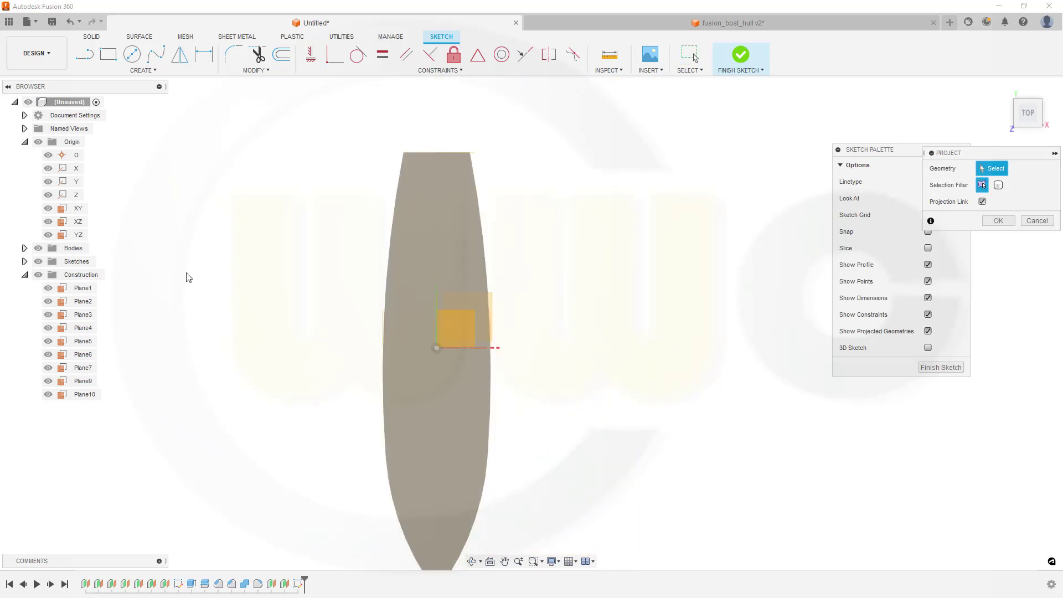
left_click(448, 334)
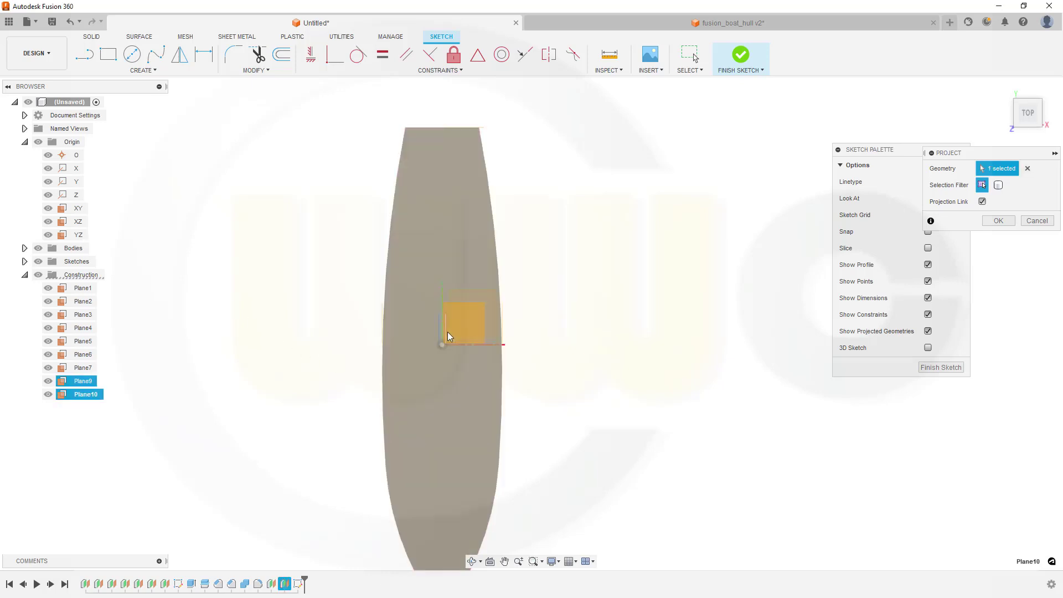
left_click(443, 127)
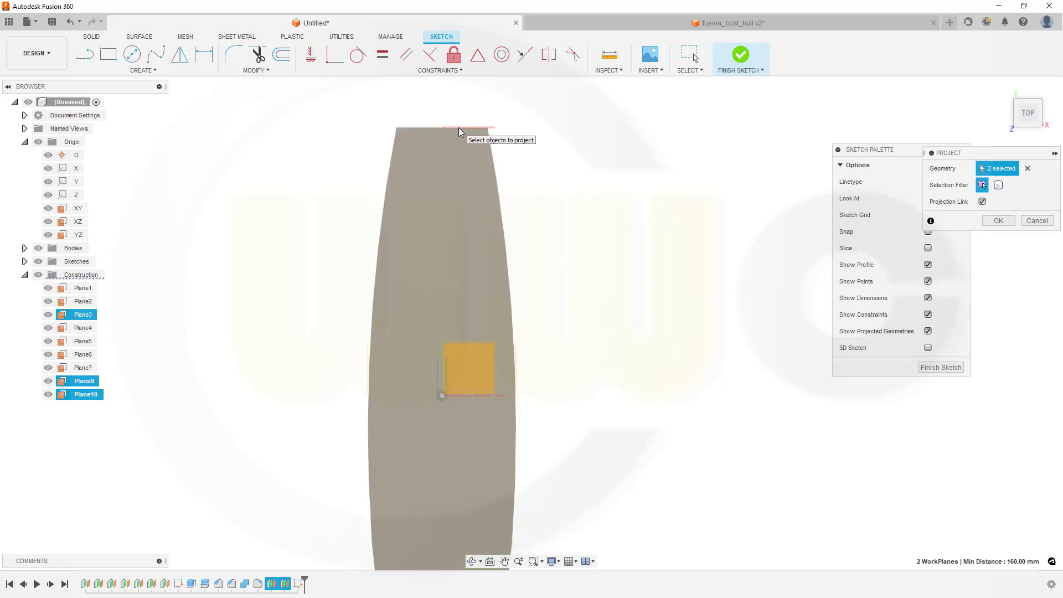
left_click(458, 127)
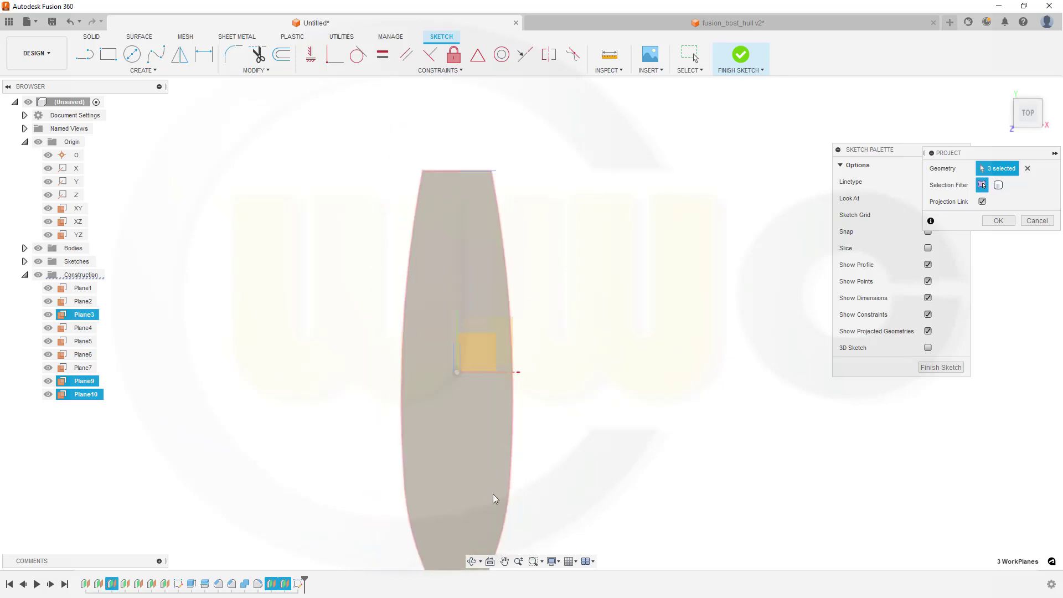
left_click(495, 541)
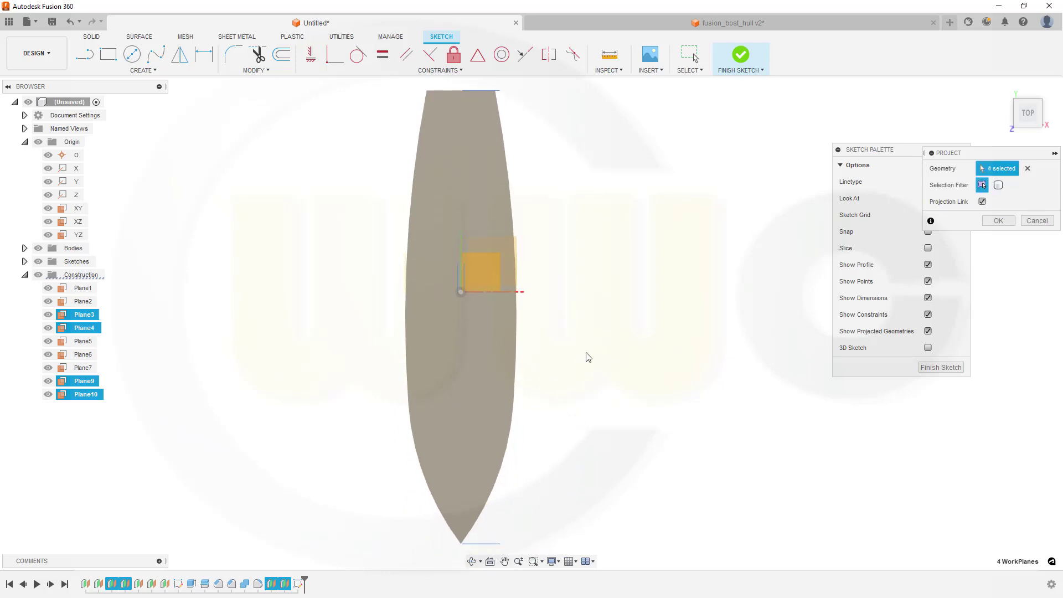
- Sketch a two-point rectangle about 3201 mm wide around the hull outline, starting beyond the flat stern and ending near the pointed bow
left_click(108, 54)
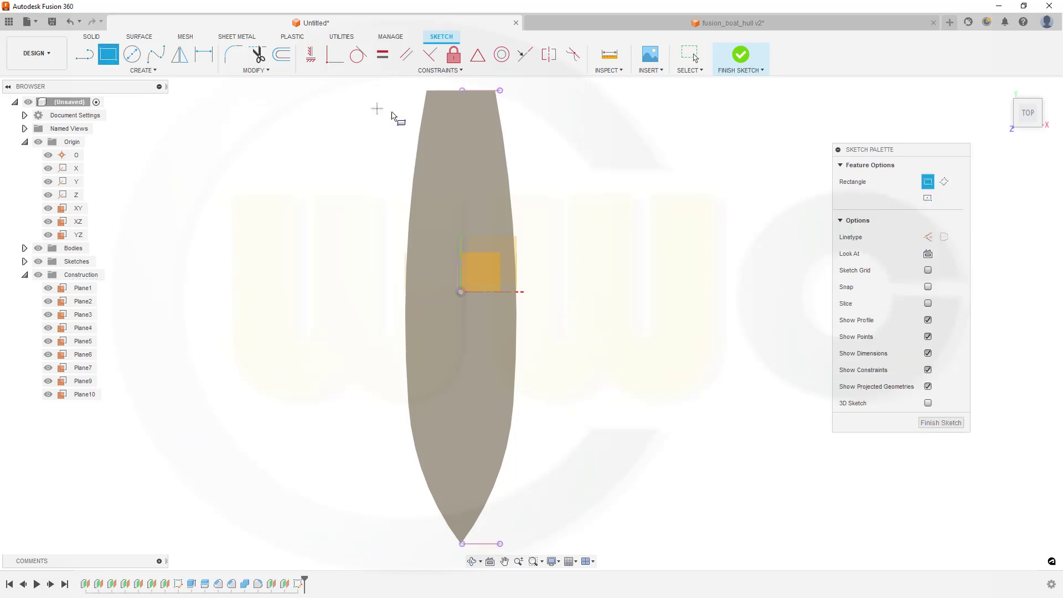
left_click(404, 84)
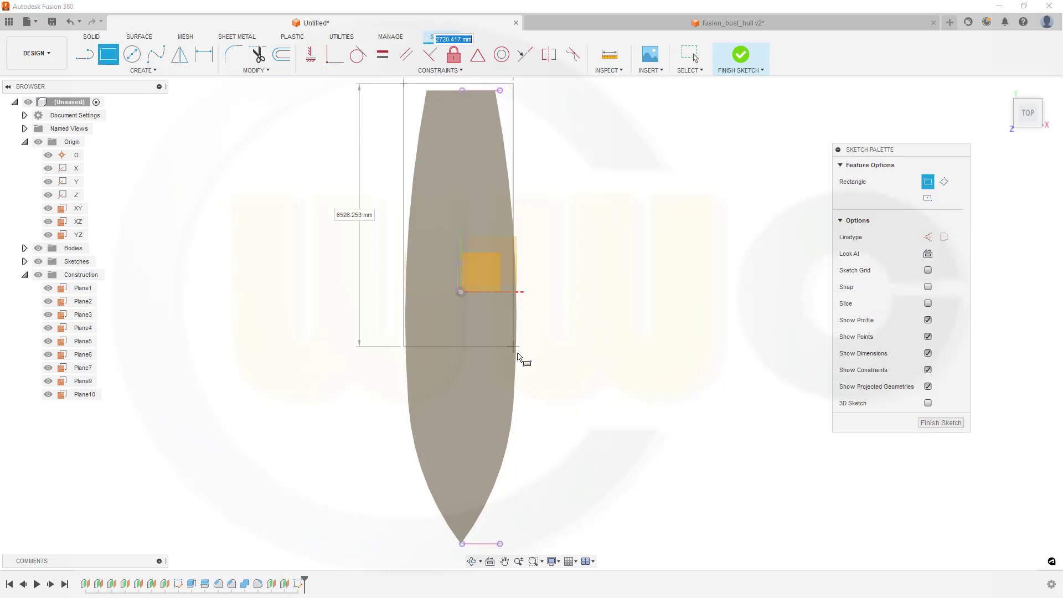
left_click(532, 533)
key("Escape")
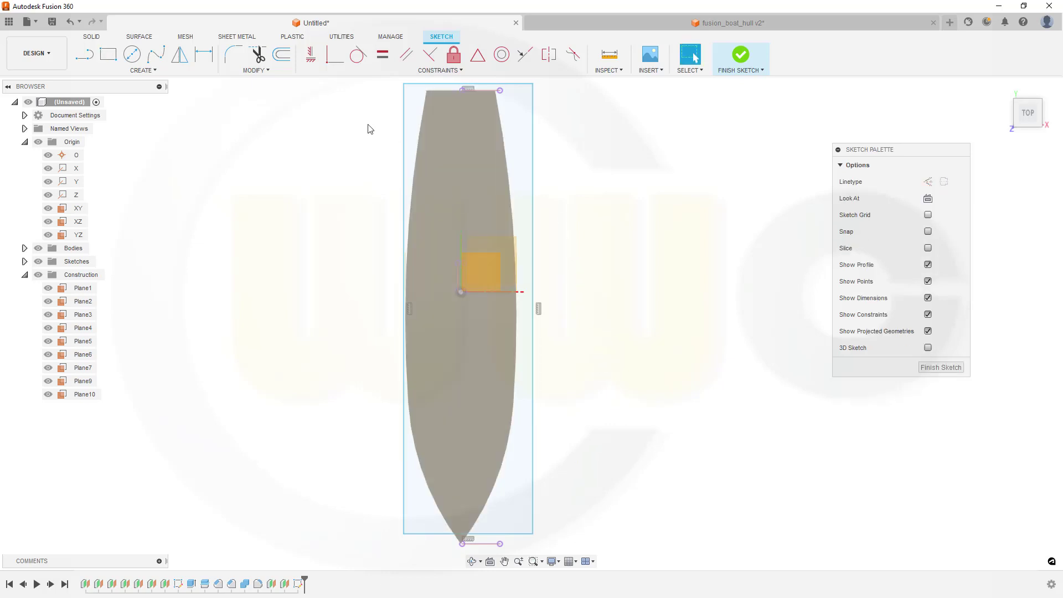
- Make the rectangle's two short edges collinear with the projected stern and bow plane lines
left_click(525, 55)
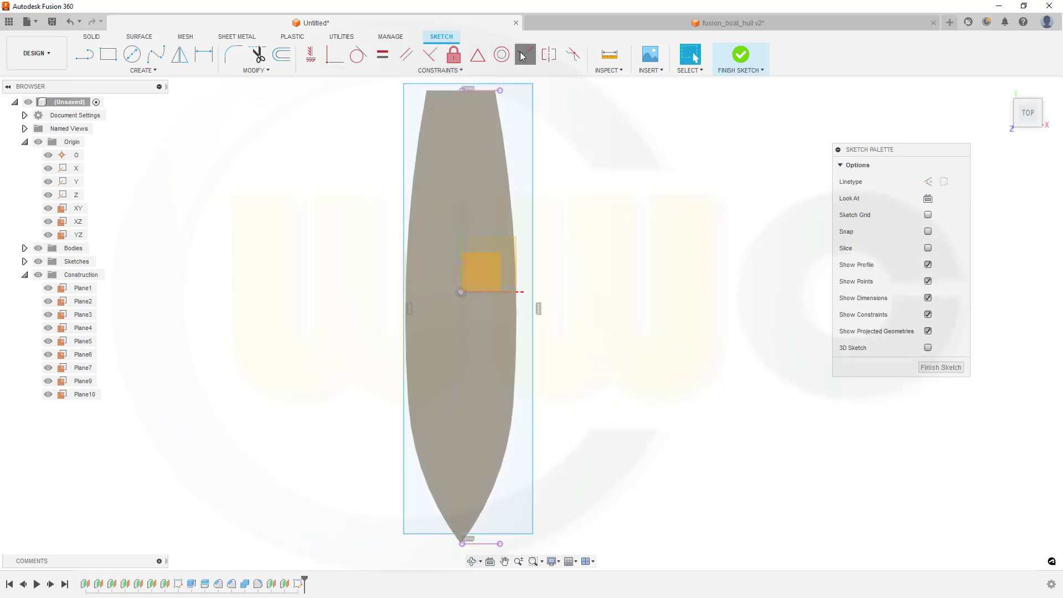
left_click(480, 91)
left_click(486, 85)
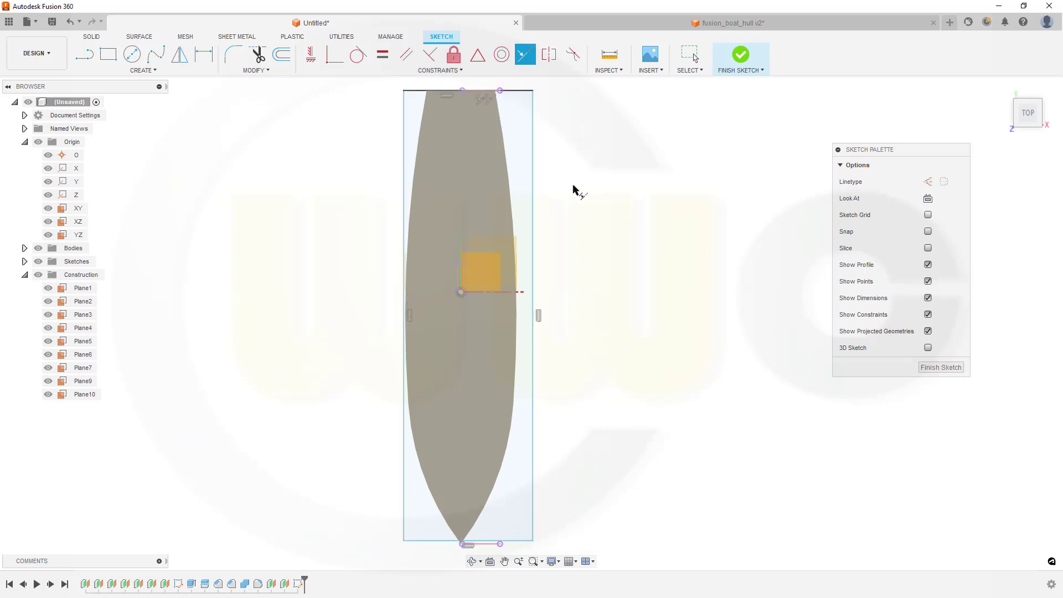
left_click(483, 542)
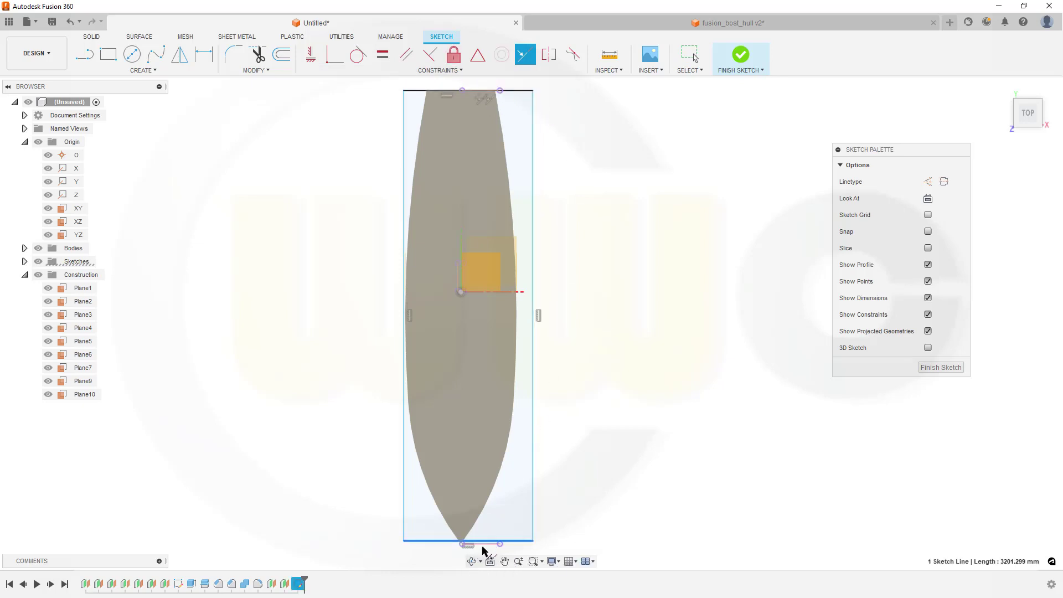
left_click(484, 545)
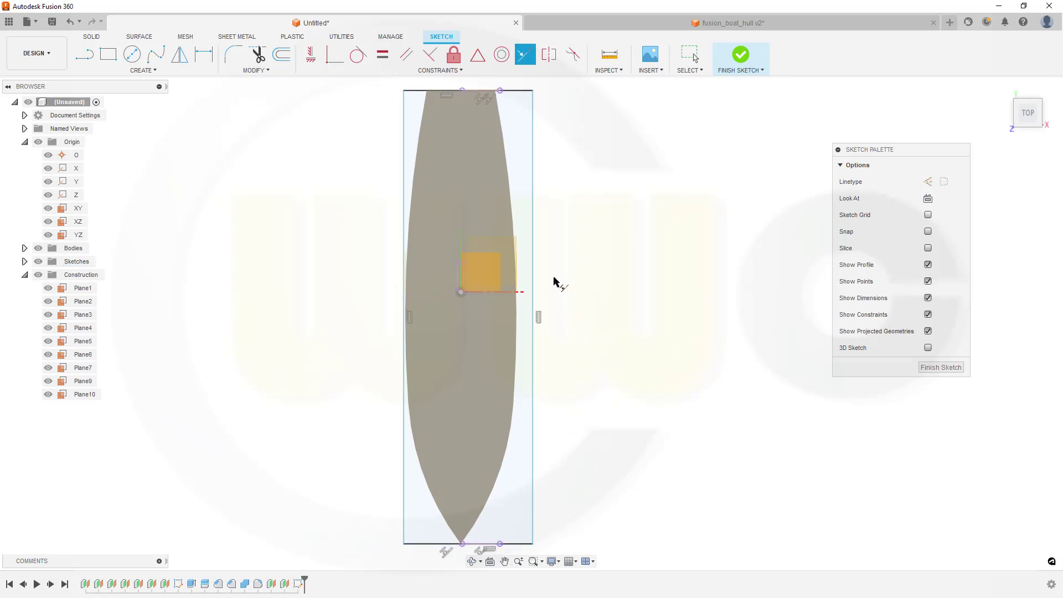
- Make the rectangle's two long edges collinear with the projected 80 mm offset planes, and finish the sketch
left_click(532, 276)
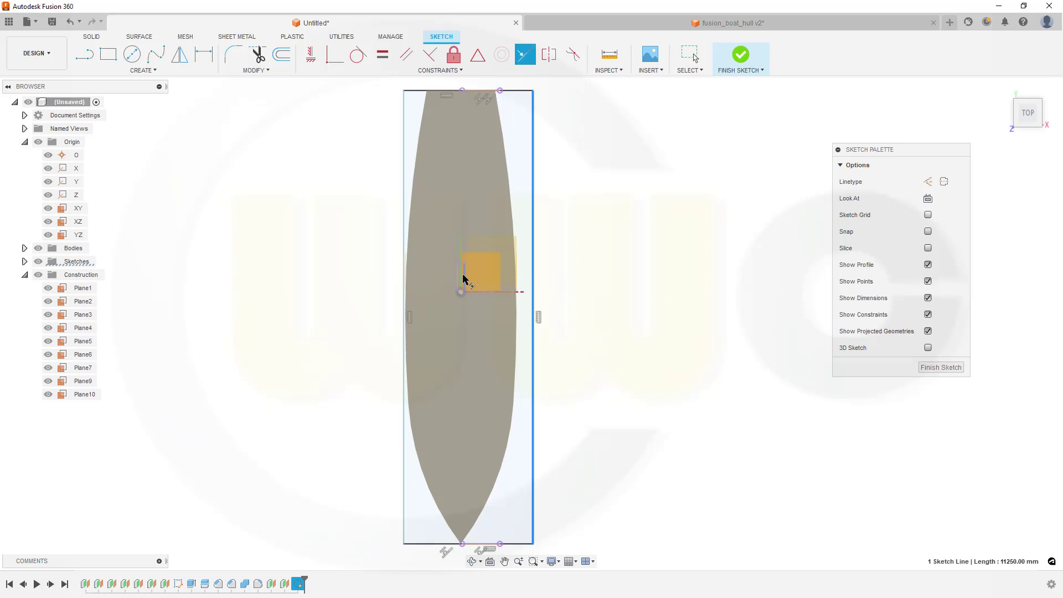
left_click(463, 278)
left_click(335, 284)
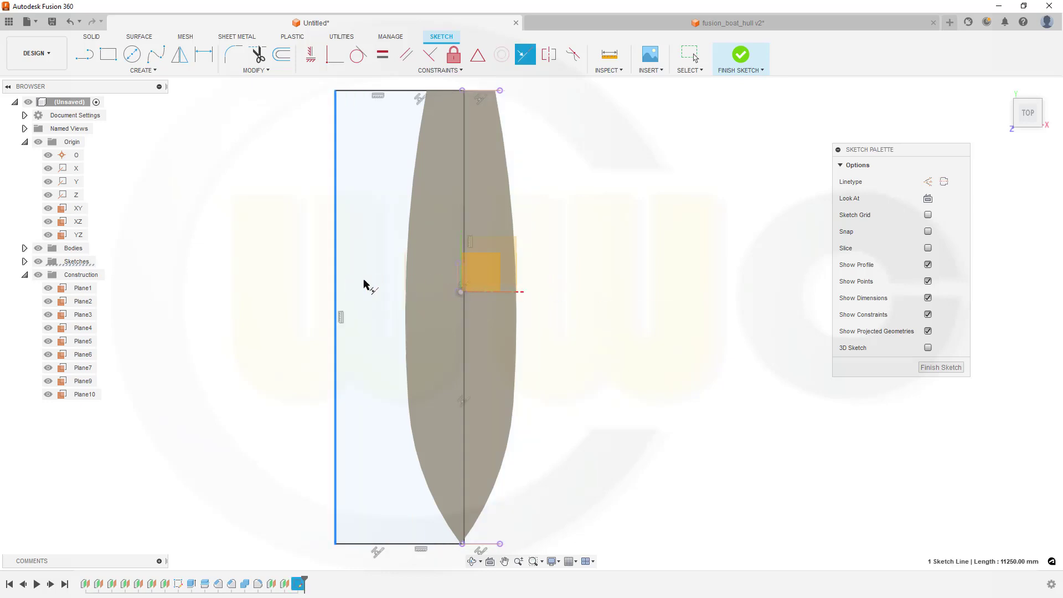
left_click(460, 286)
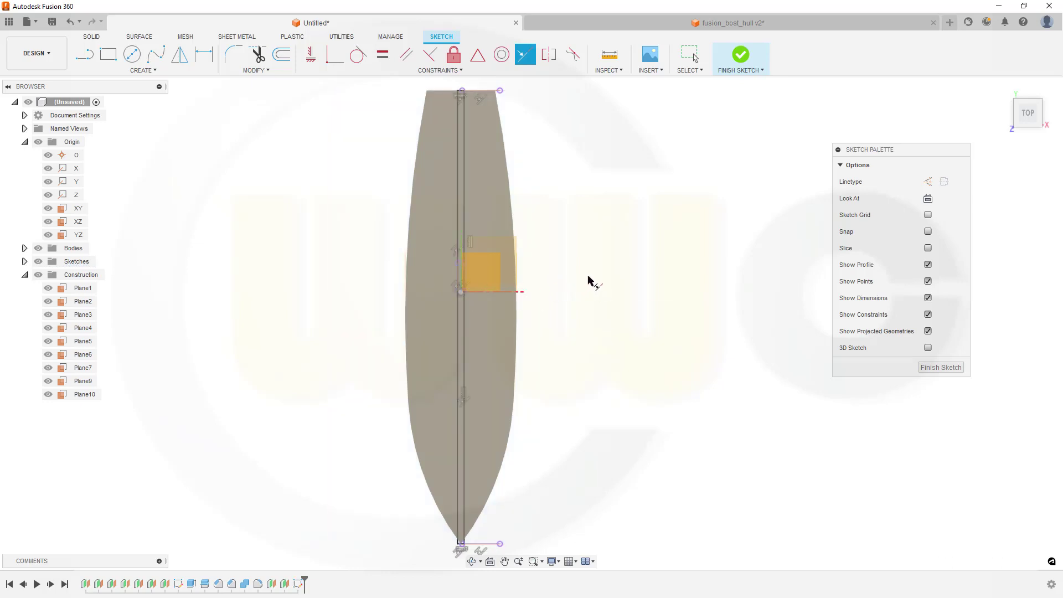
left_click(743, 71)
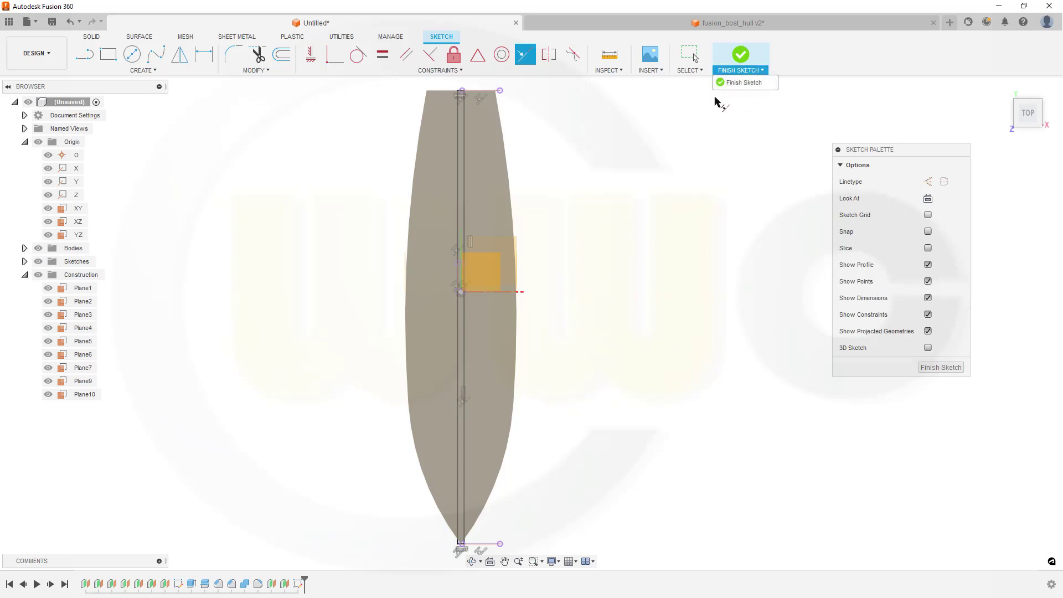
left_click(742, 58)
- Set up a two-sided Extrude whose first side extends To Object up to Plane5
scroll(554, 305, "up", 3)
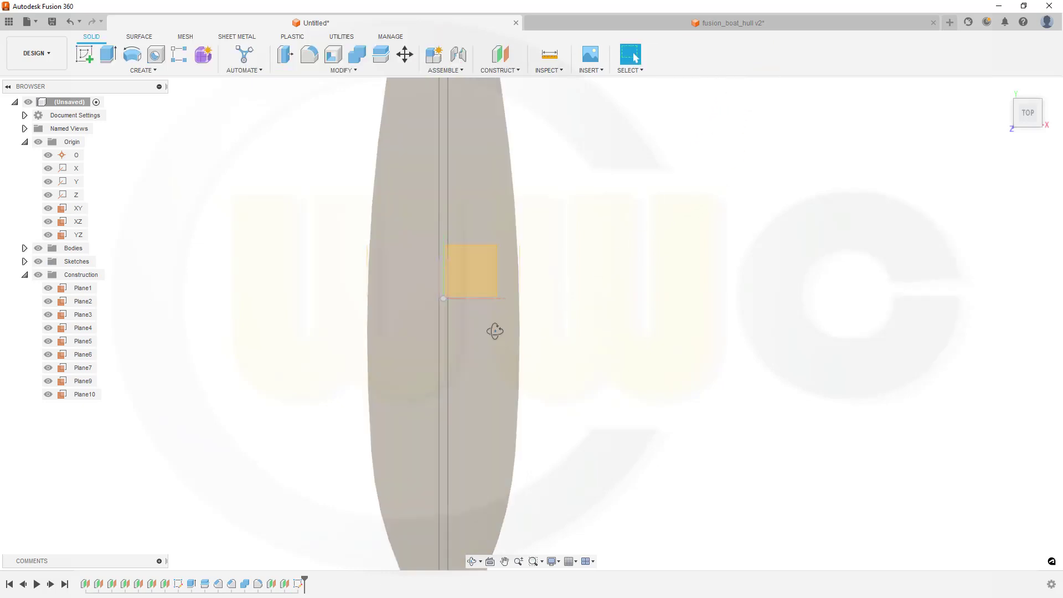
middle_click_drag(494, 331, 423, 302, "shift")
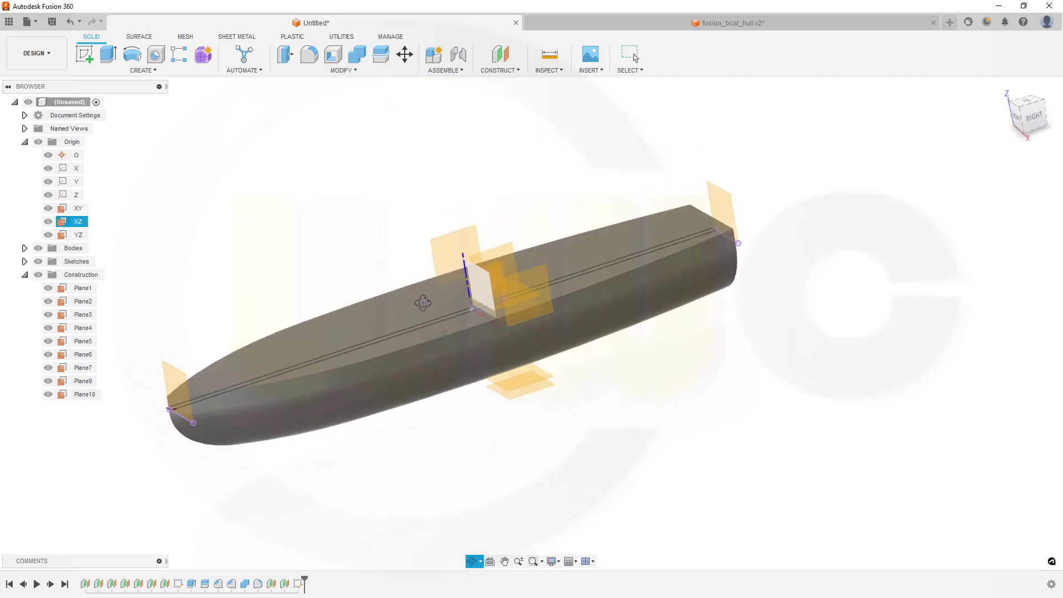
key("Escape")
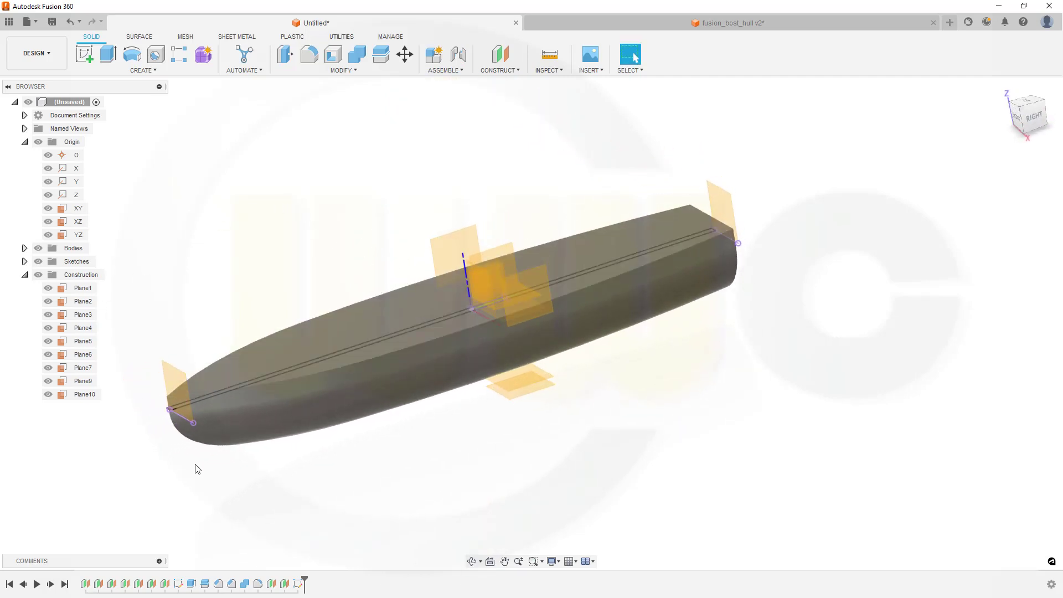
left_click(299, 584)
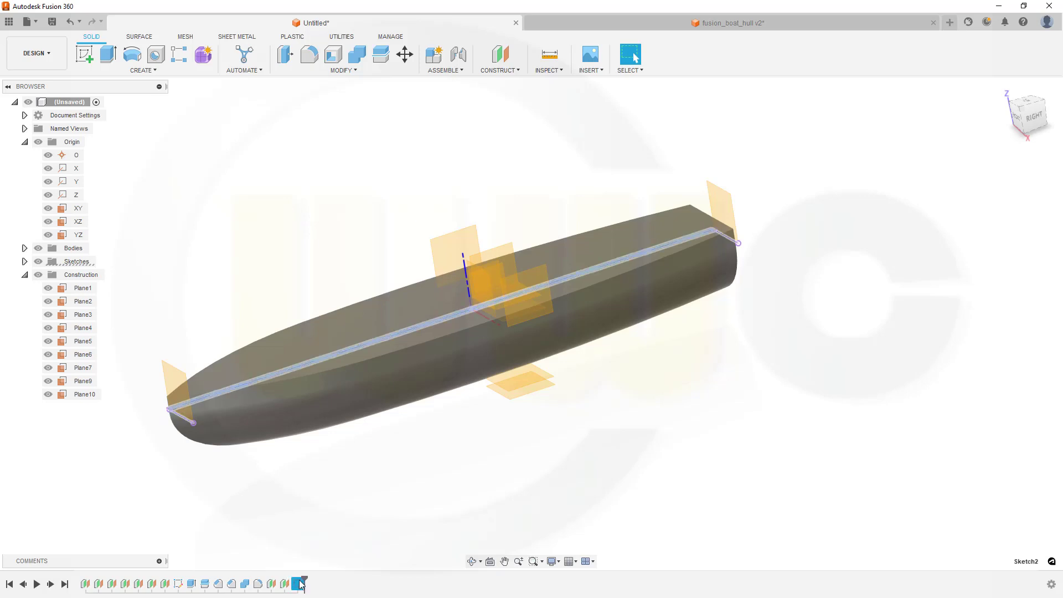
left_click(108, 54)
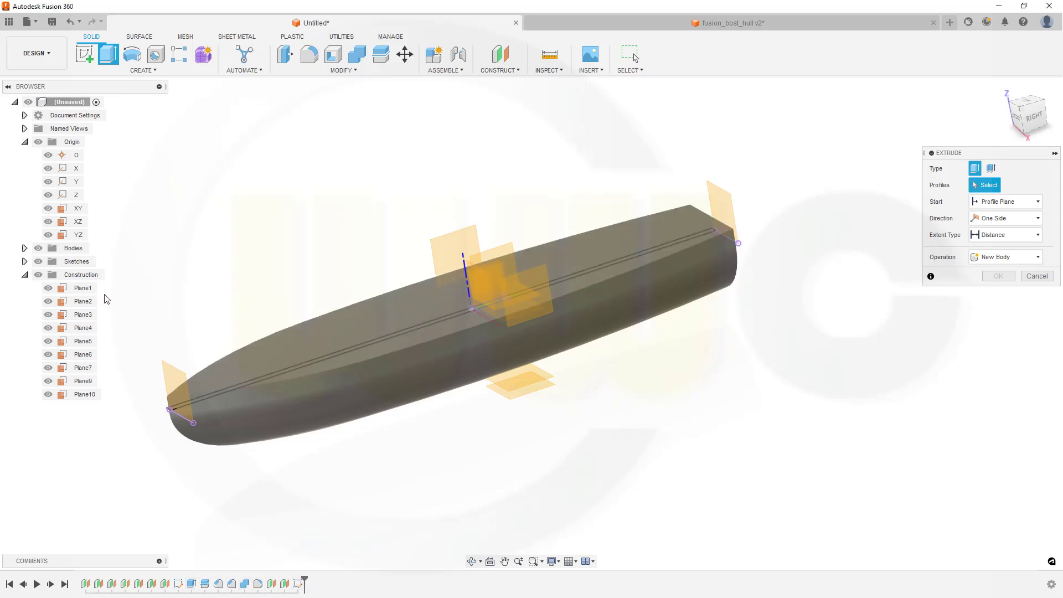
left_click(24, 261)
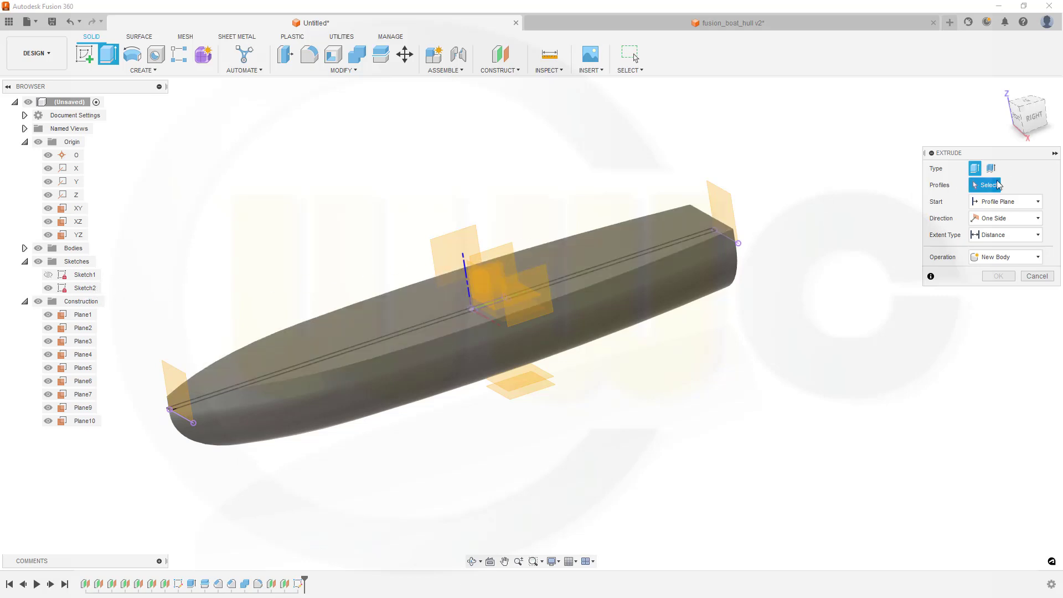
left_click(1039, 219)
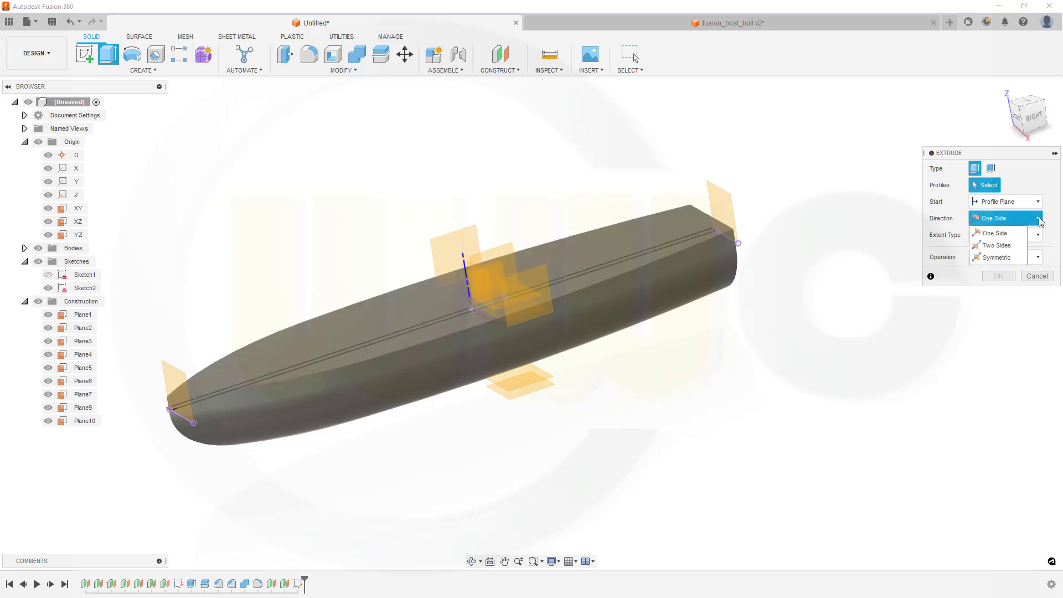
left_click(1019, 246)
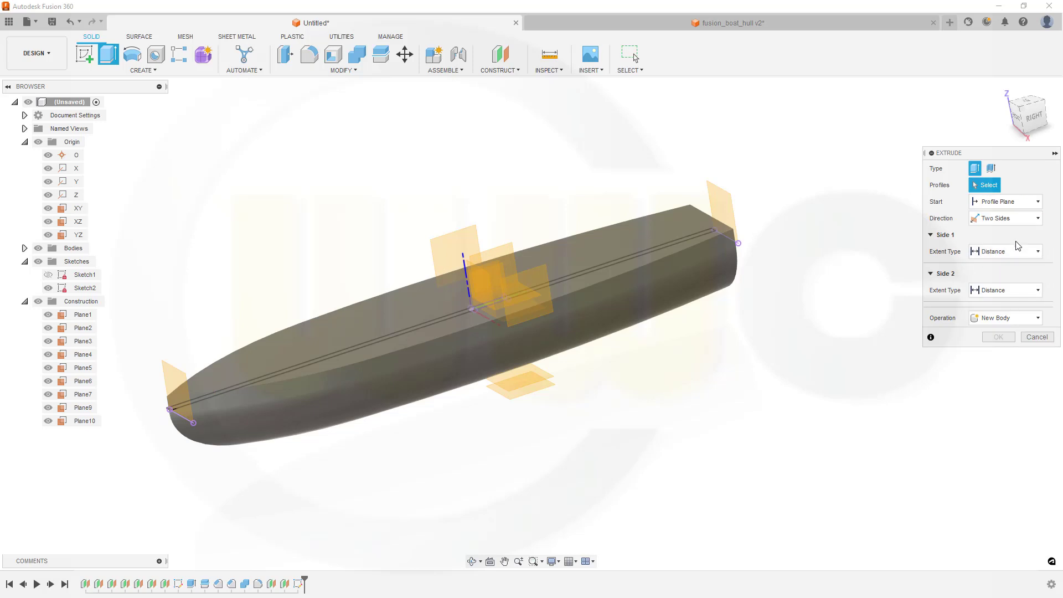
left_click(1037, 251)
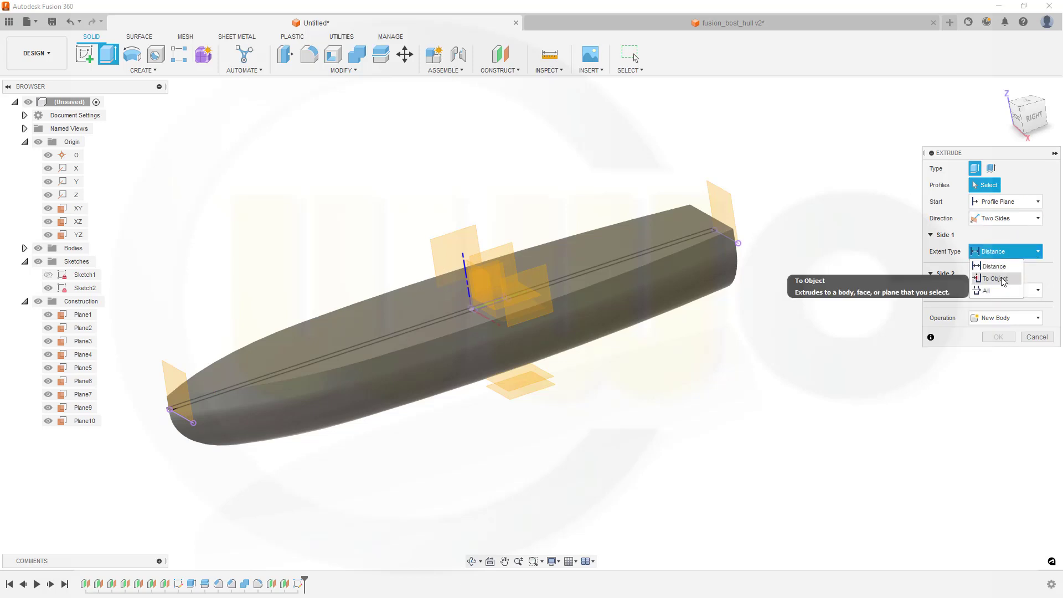
left_click(1024, 264)
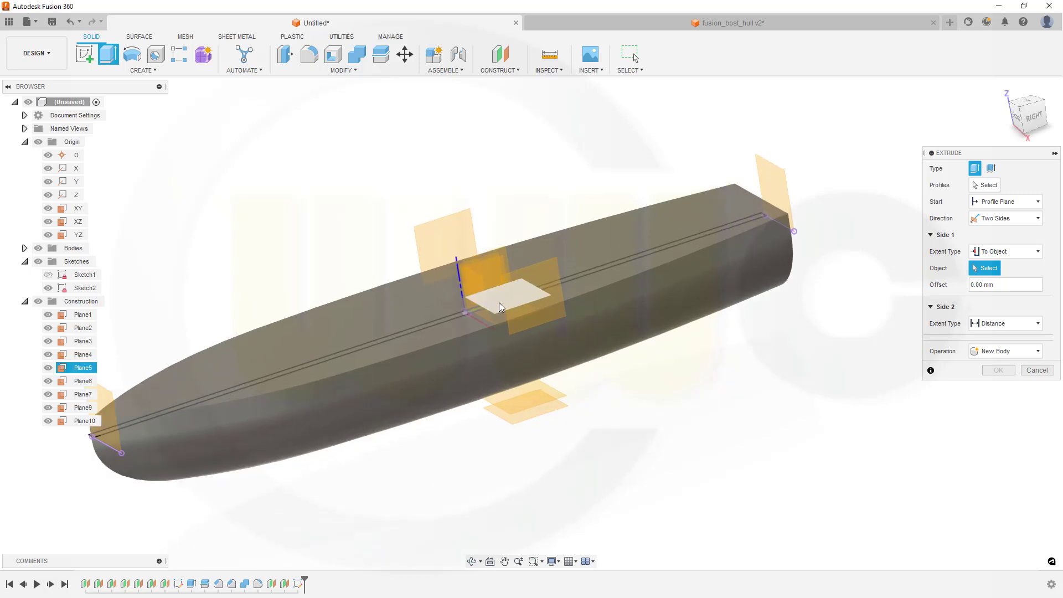
left_click(503, 302)
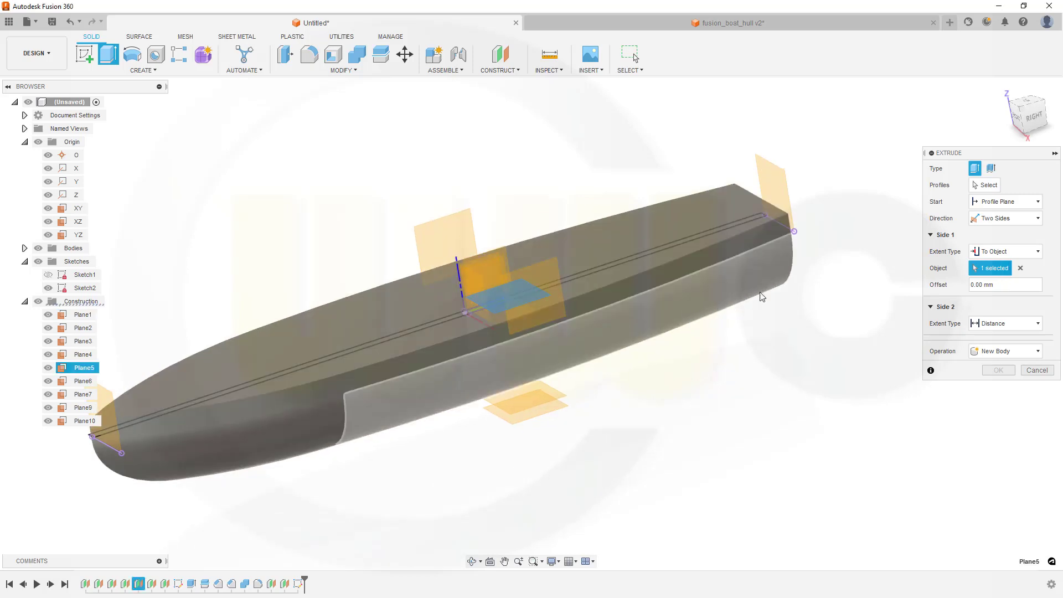
- Use the narrow centre strip of the new sketch as the extrusion profile and set the operation to Join
left_click(993, 187)
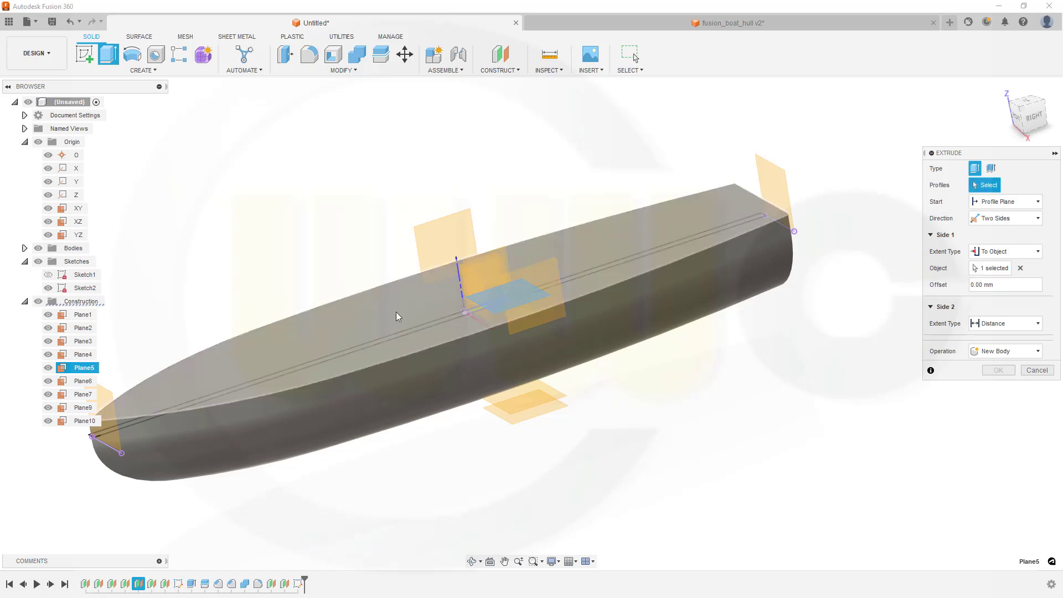
left_click(124, 429)
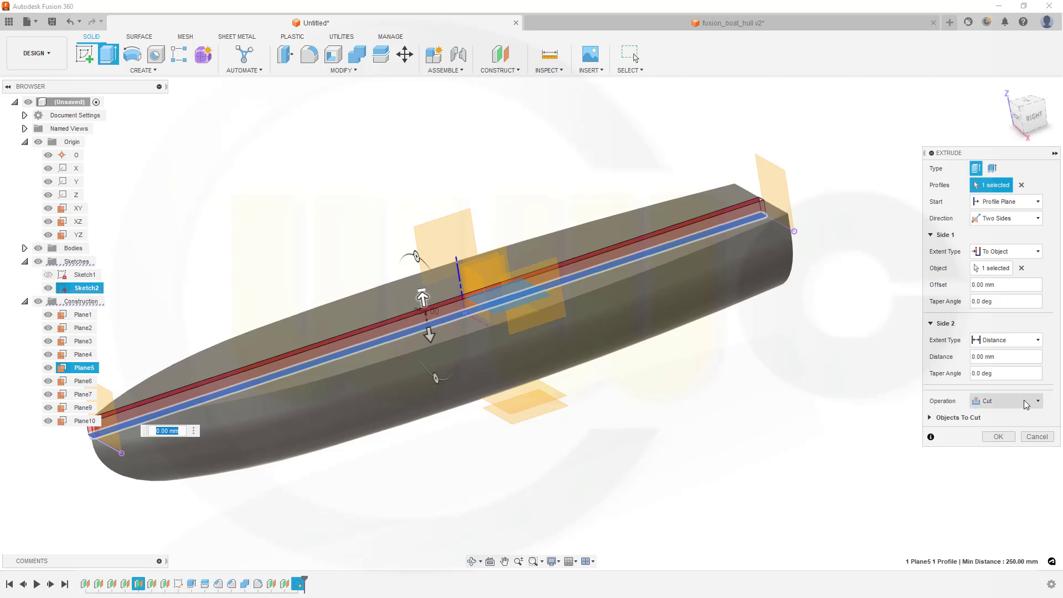
left_click(1038, 403)
left_click(998, 416)
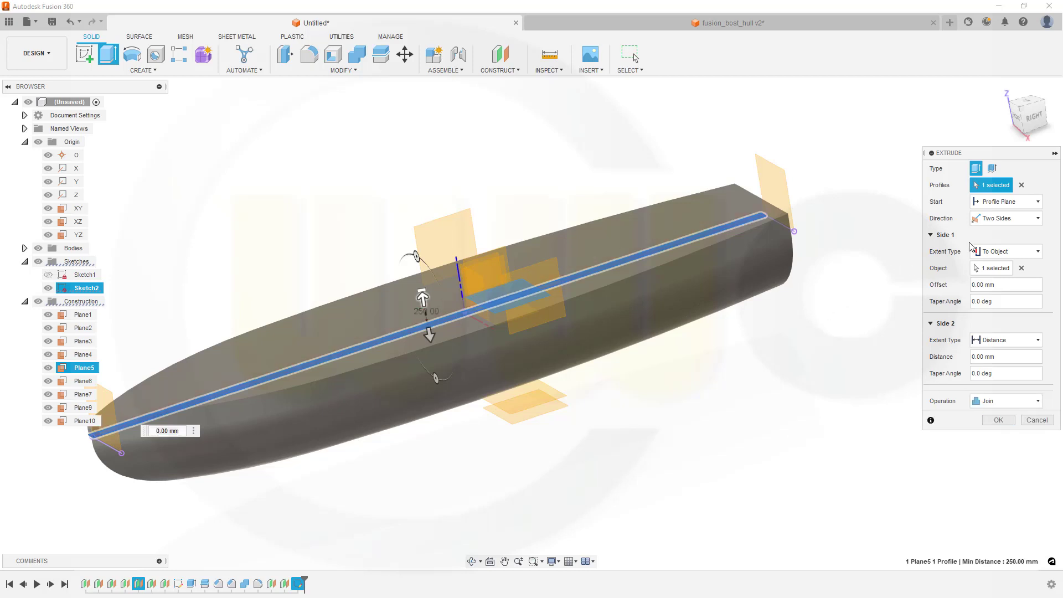
- Extend the extrusion's second side To Object down to Plane7 below the hull and complete the extrusion
left_click(1040, 342)
left_click(994, 367)
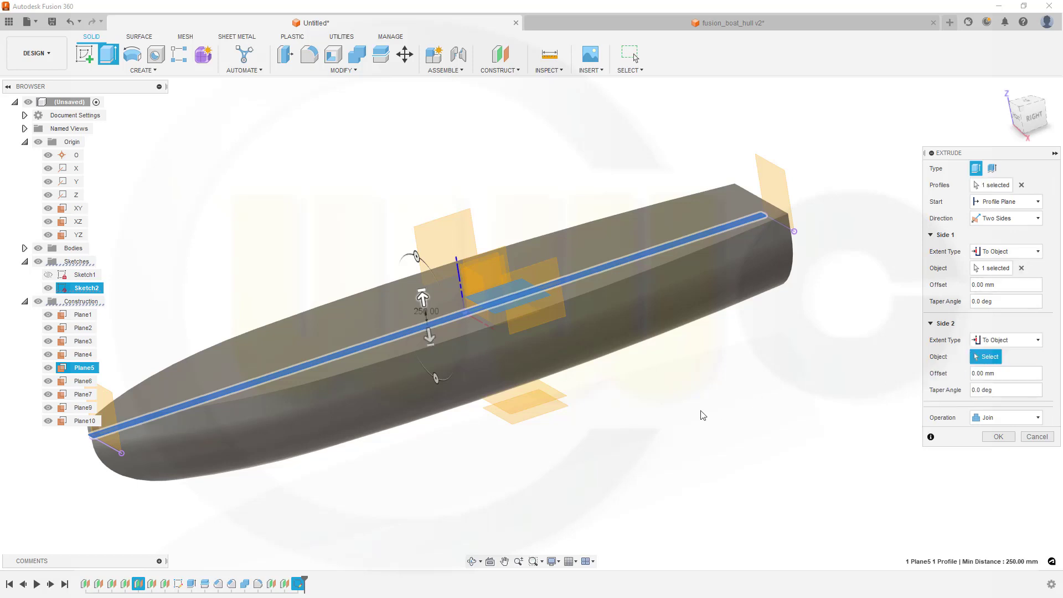
left_click(550, 418)
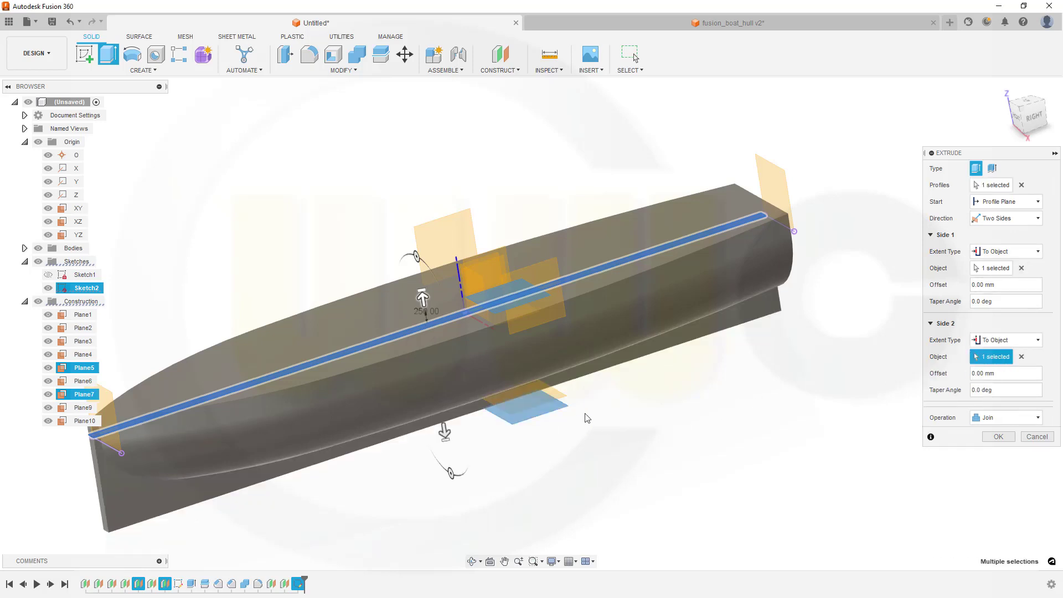
left_click(998, 436)
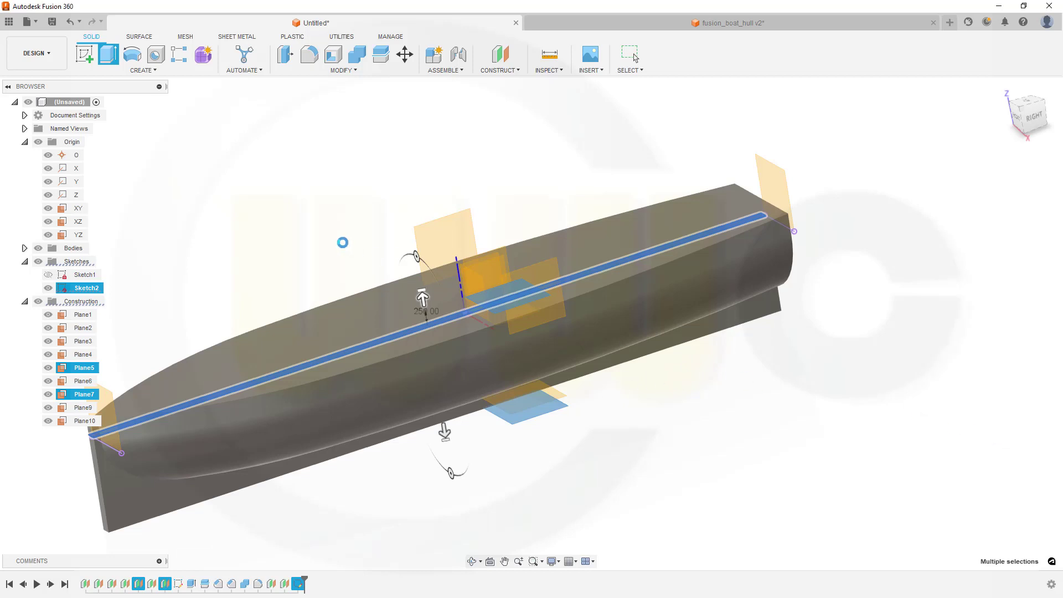
- Fillet the lower front corner edge of the keel at the bow with a 1350 mm radius
middle_click_drag(314, 240, 373, 214, "shift")
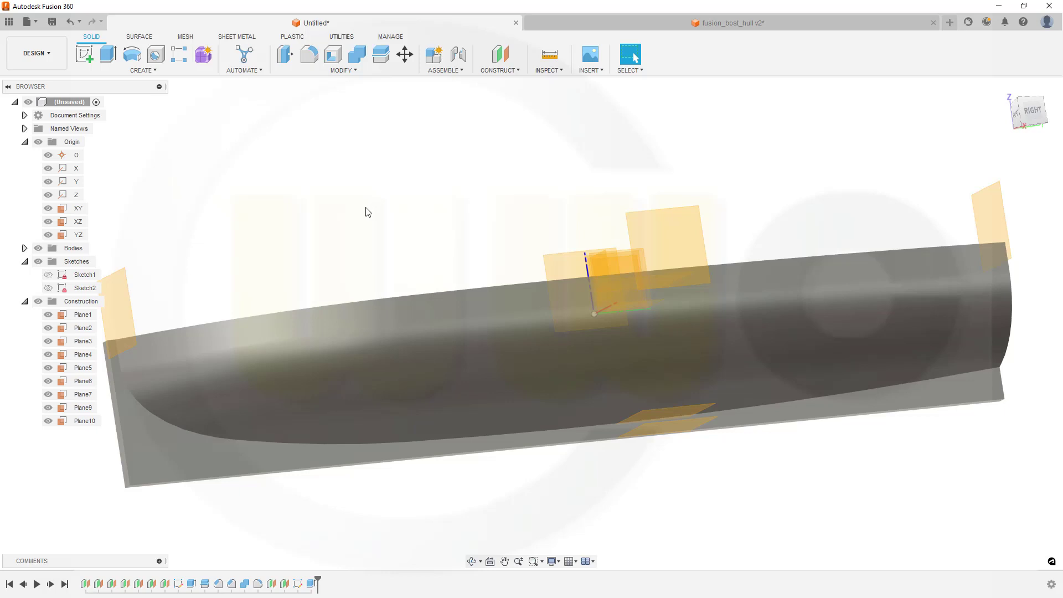
left_click(309, 53)
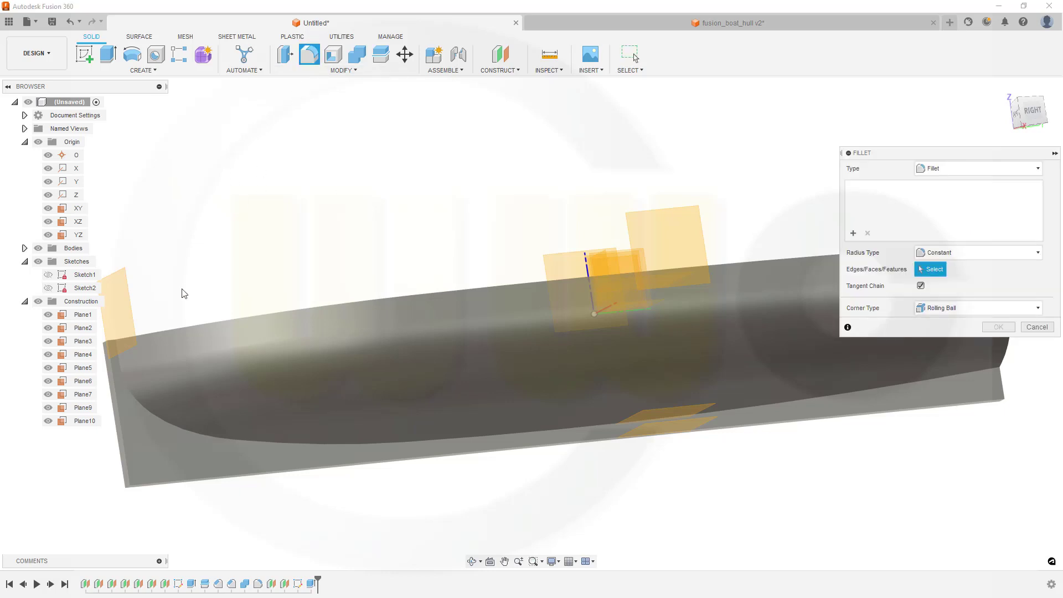
middle_click_drag(221, 285, 275, 458)
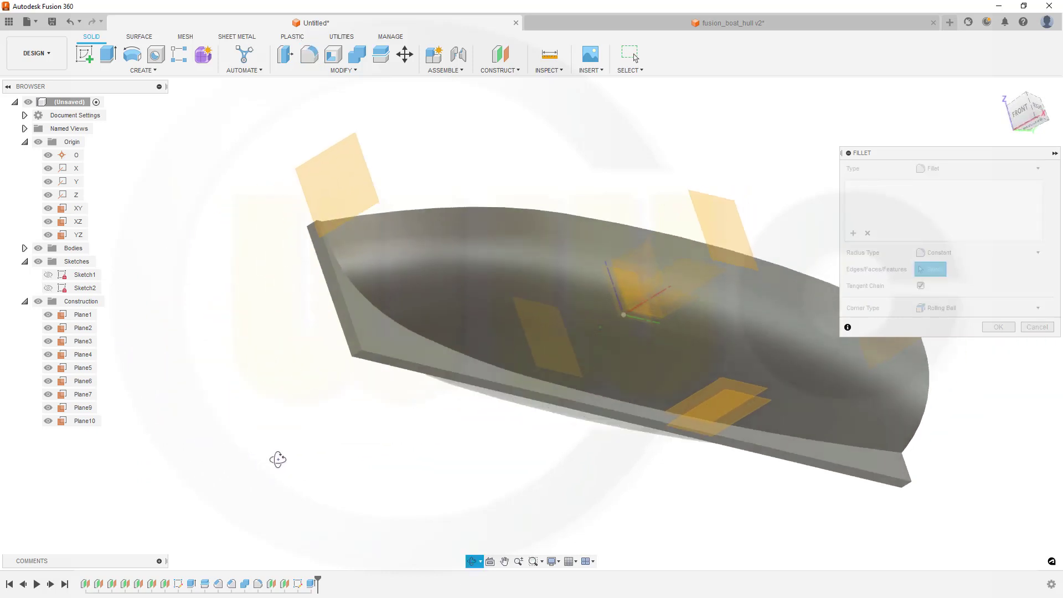
left_click(357, 356)
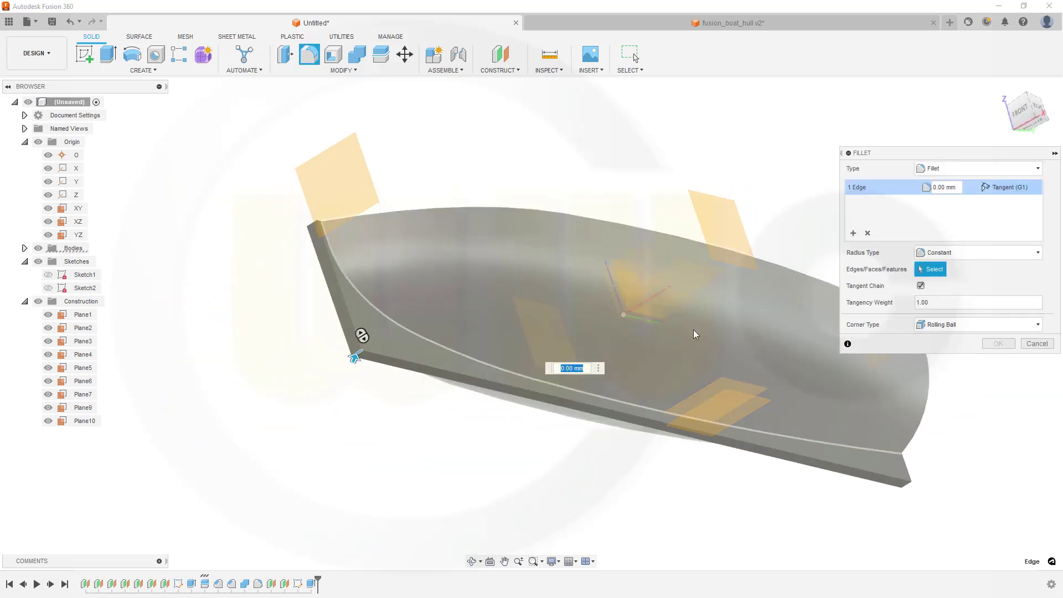
type("1350")
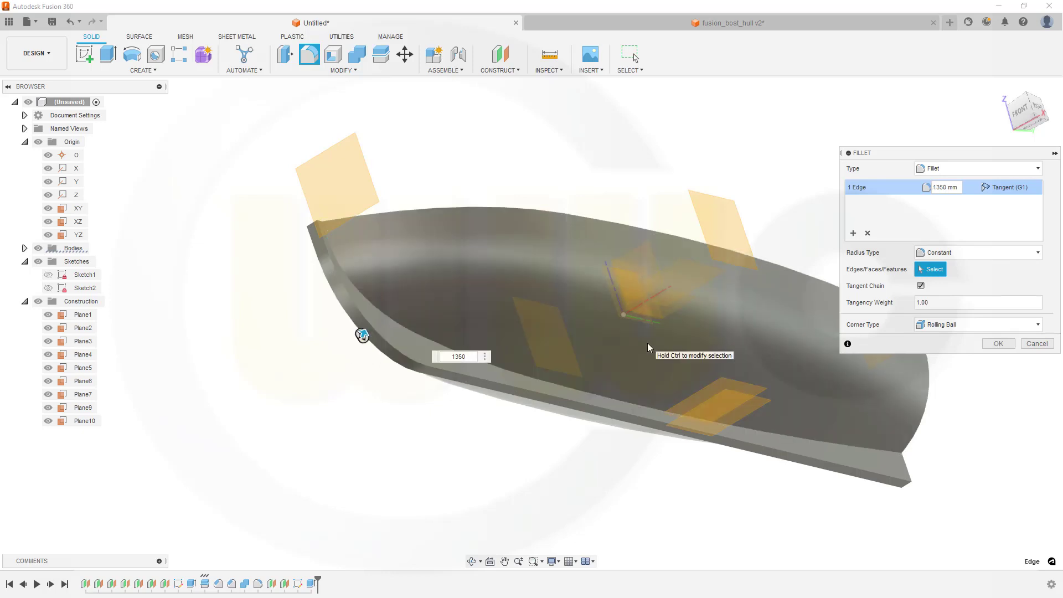
key("Return")
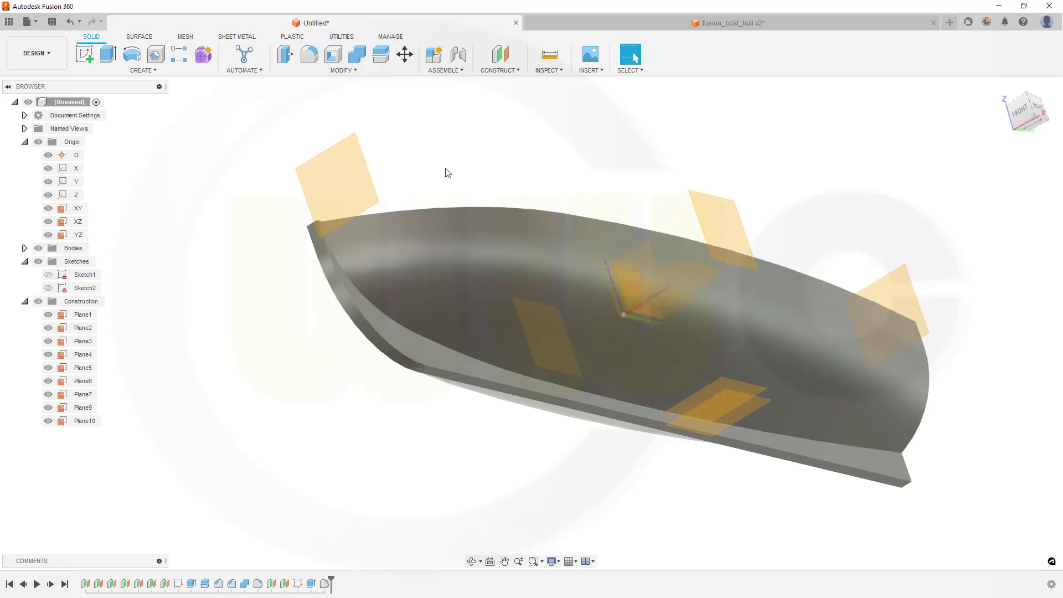
- Hide the construction planes and fillet the edge chain between the hull and one side of the keel with a 5000 mm radius
middle_click_drag(447, 173, 422, 198, "shift")
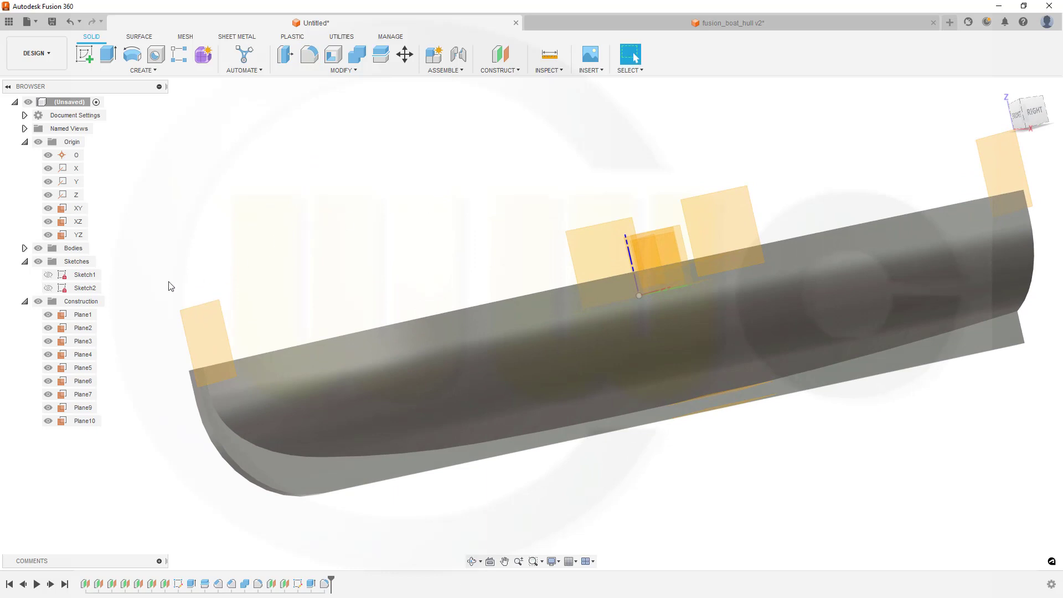
left_click(38, 302)
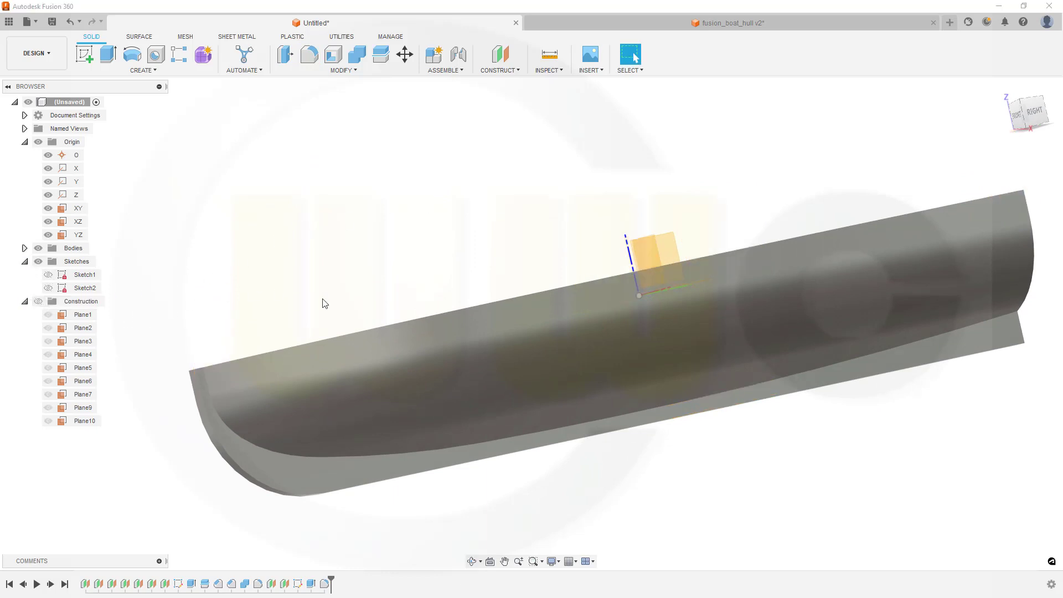
middle_click_drag(345, 293, 309, 240, "shift")
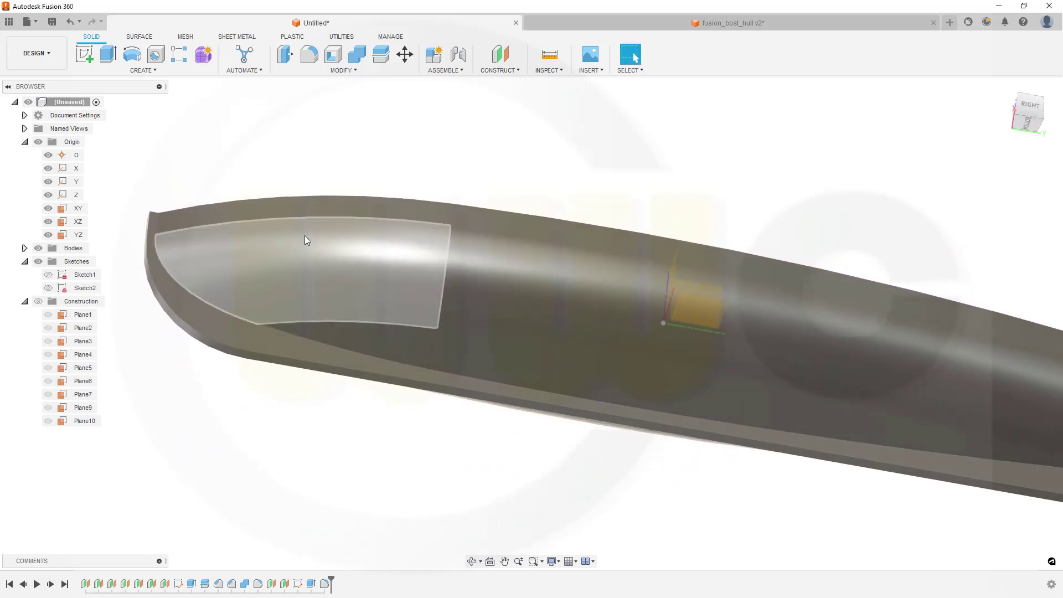
left_click(309, 56)
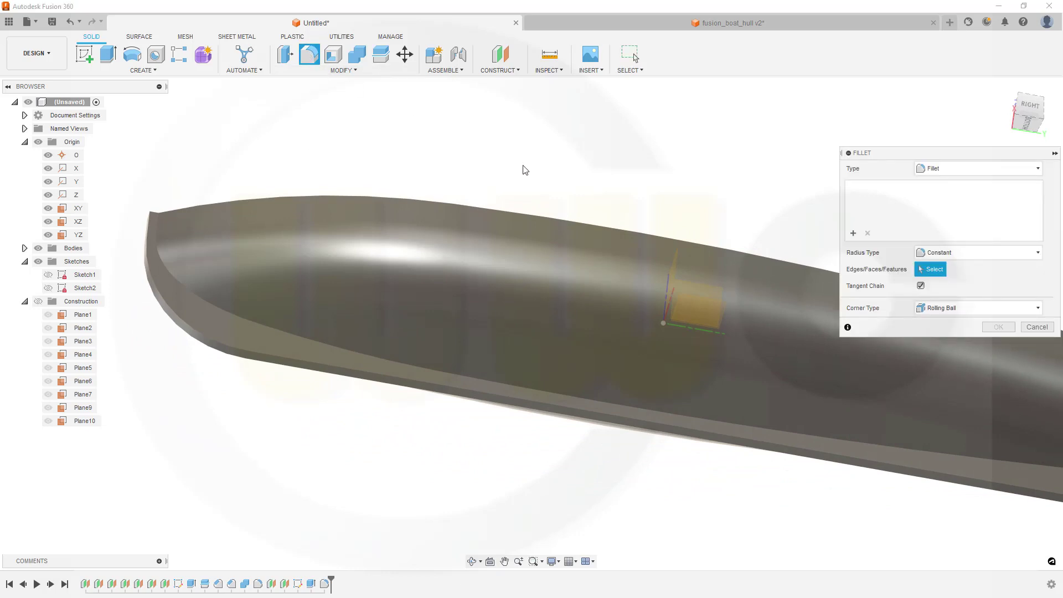
left_click(390, 363)
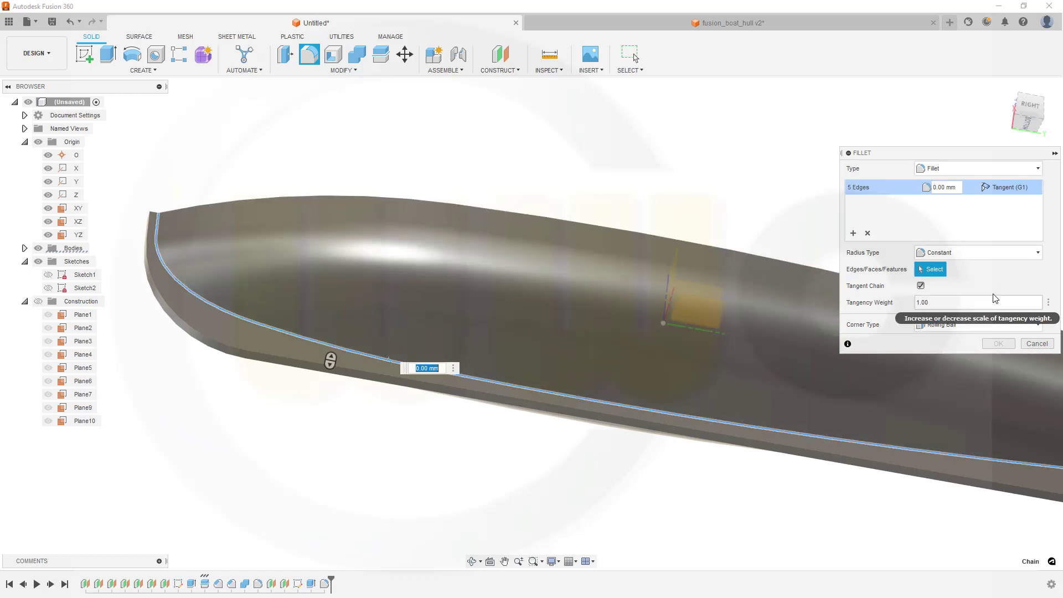
left_click(961, 187)
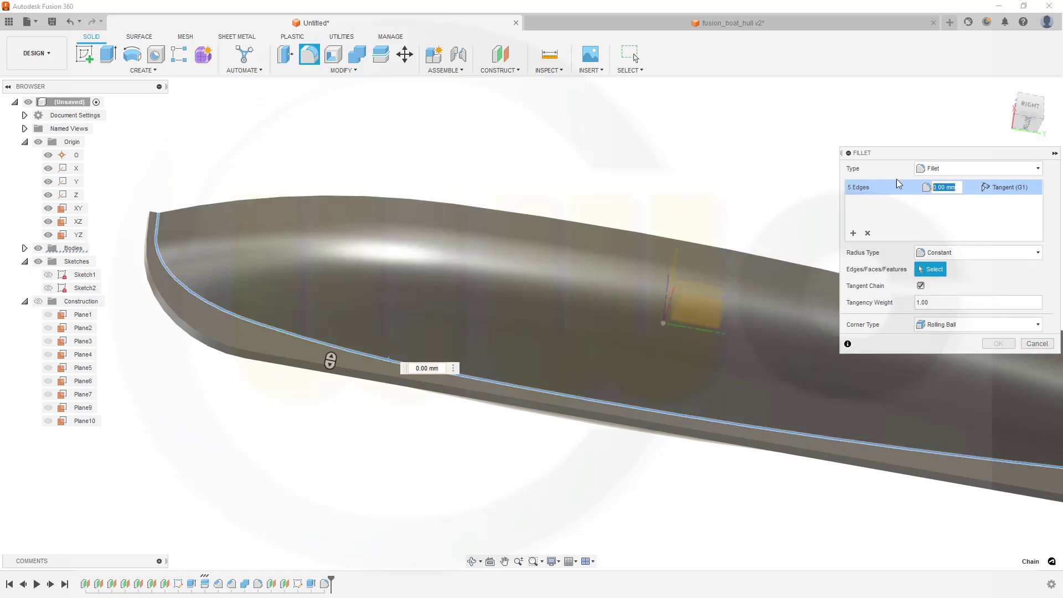
type("50")
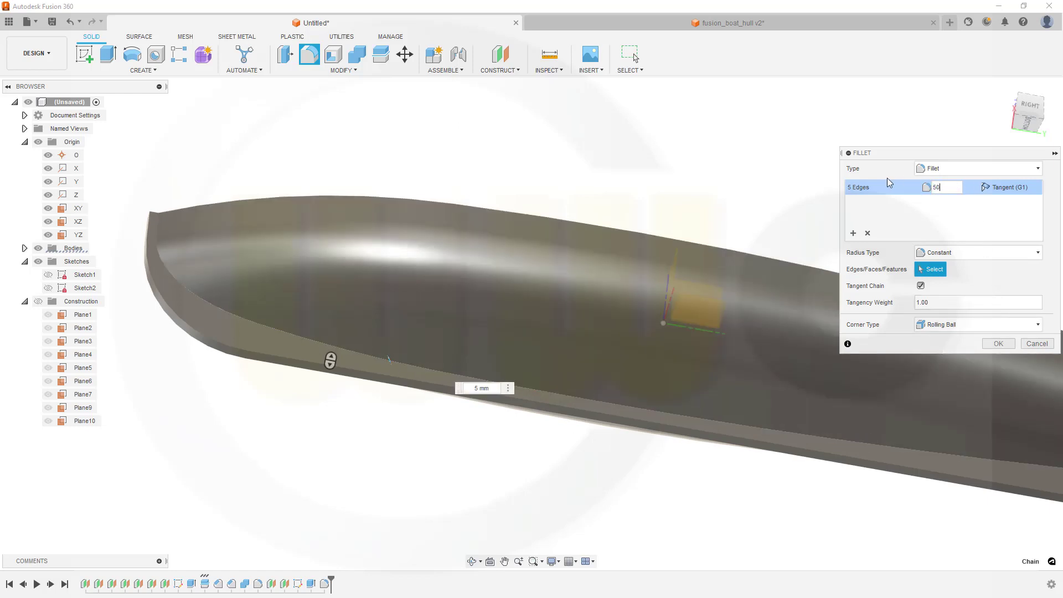
type("00")
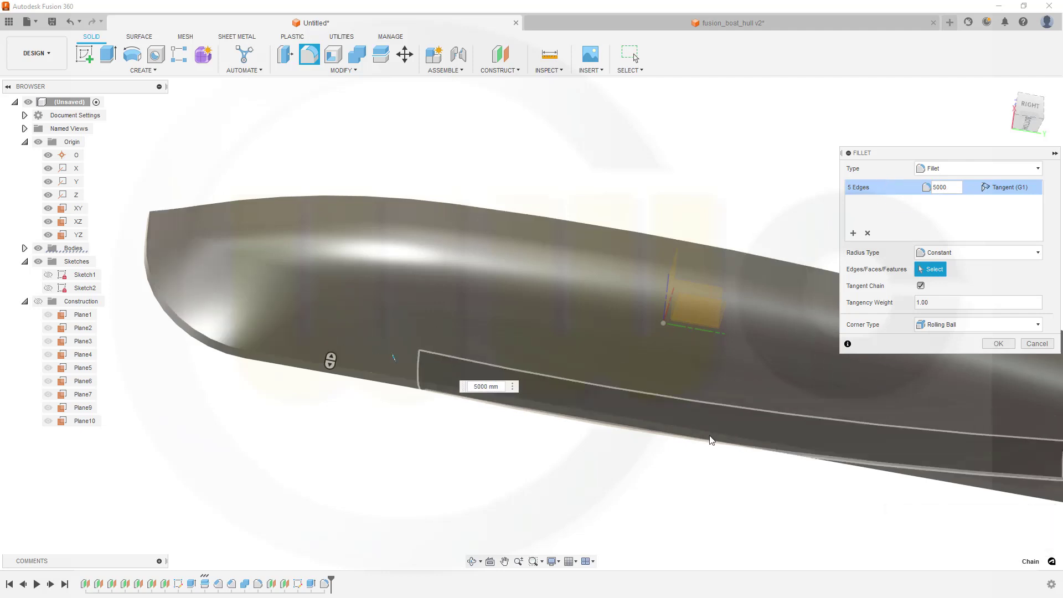
middle_click_drag(659, 455, 619, 415, "shift")
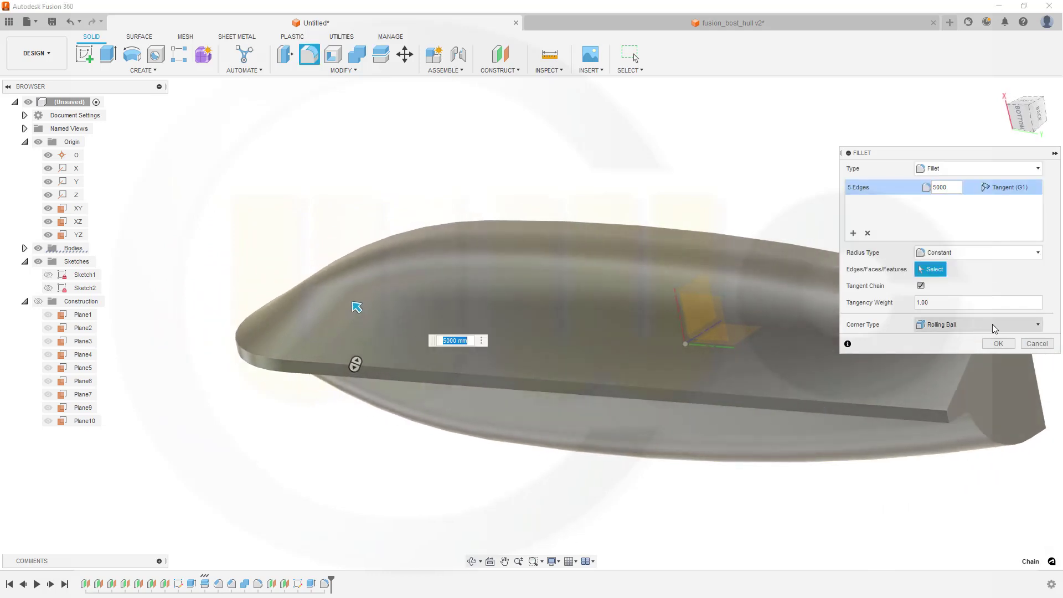
left_click(1039, 325)
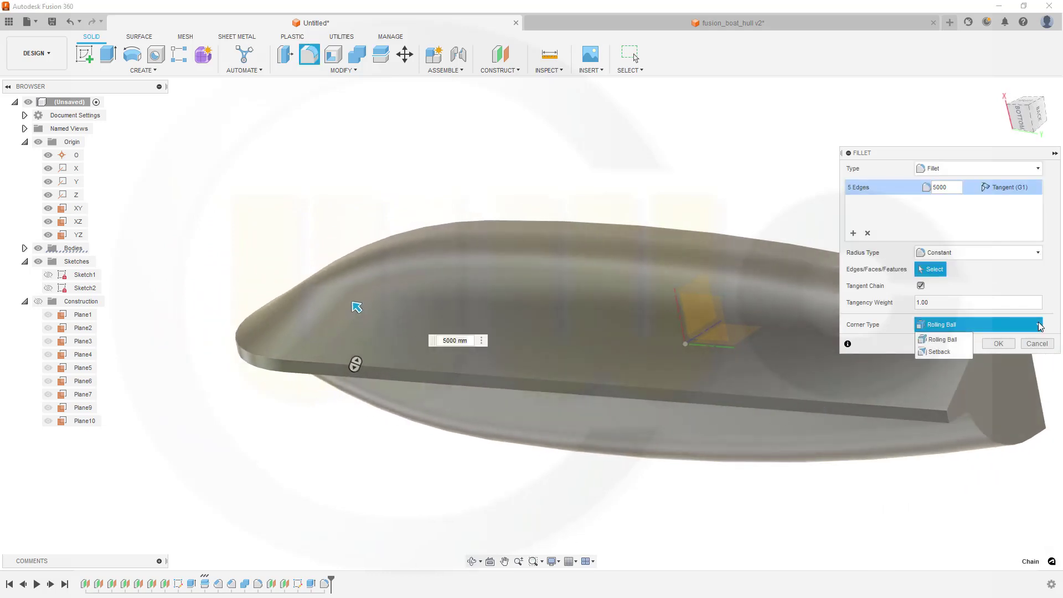
left_click(1040, 326)
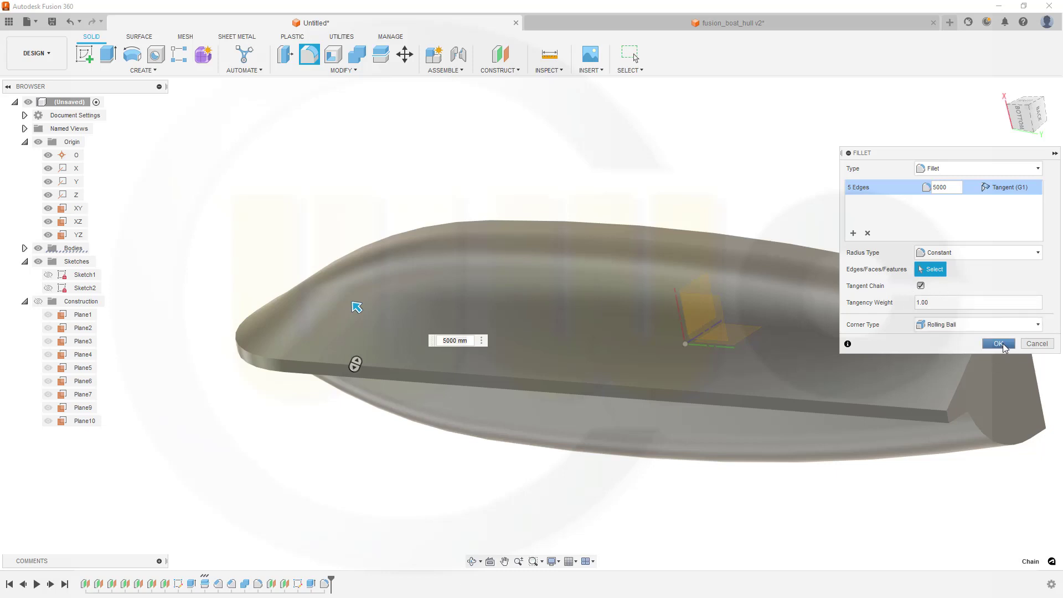
middle_click_drag(607, 307, 614, 248, "shift")
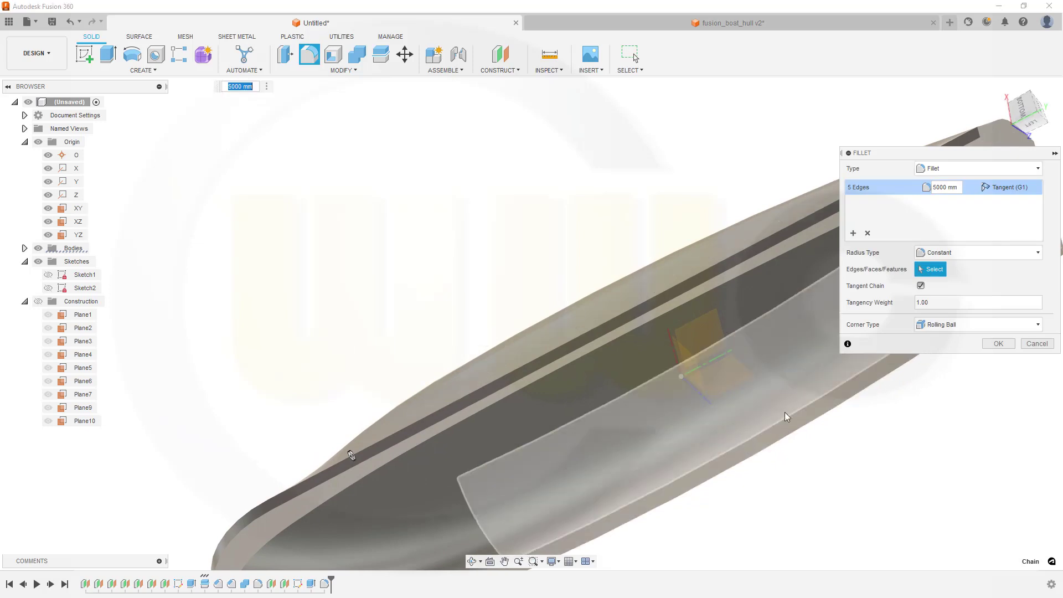
middle_click_drag(890, 406, 843, 431, "shift")
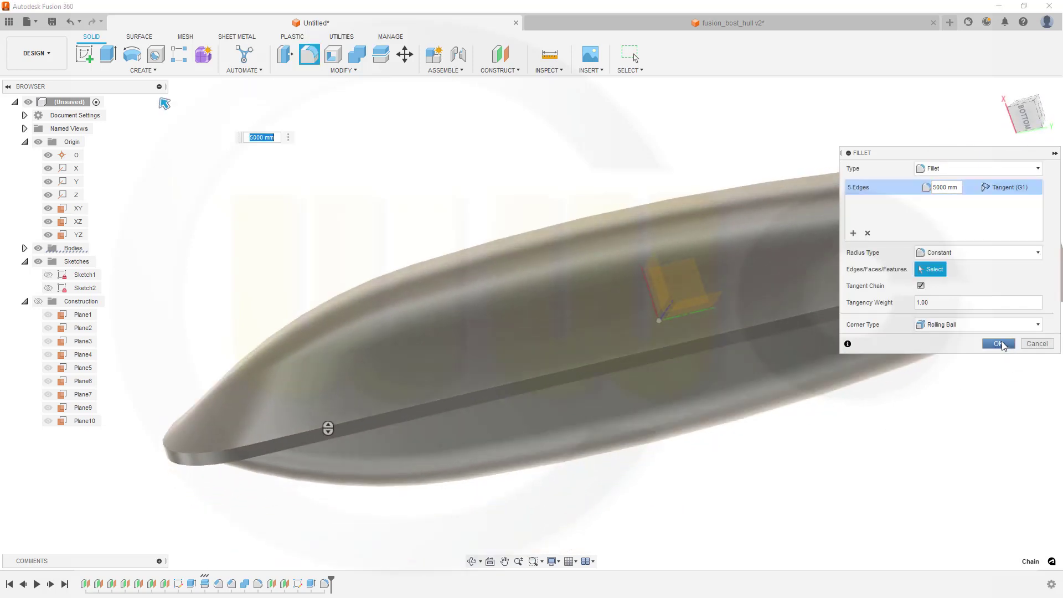
left_click(1001, 344)
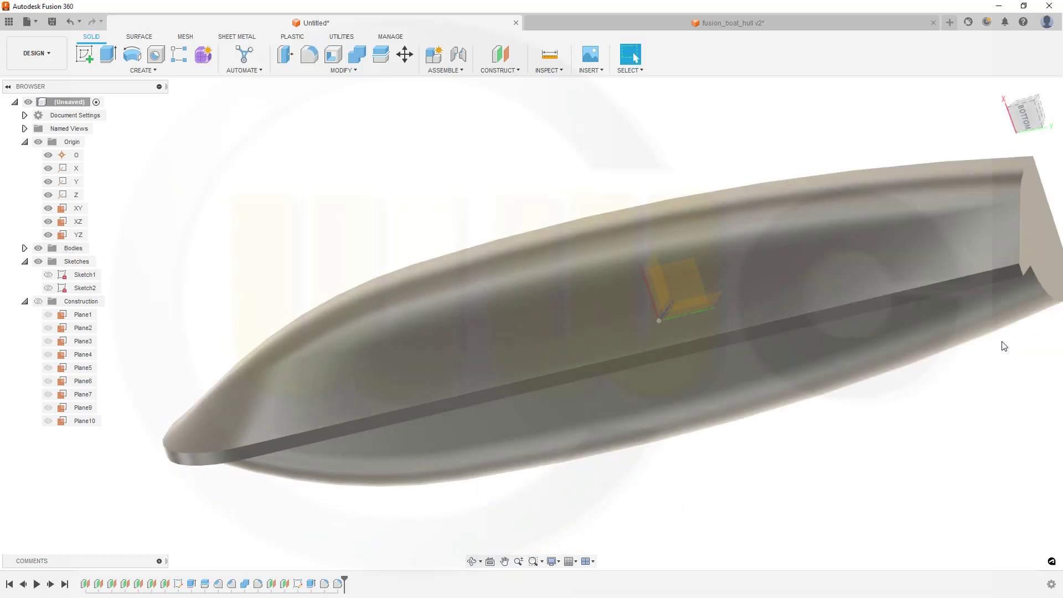
- Fillet the edge chain between the hull and the other side of the keel, using the same radius as on the opposite side
left_click(309, 54)
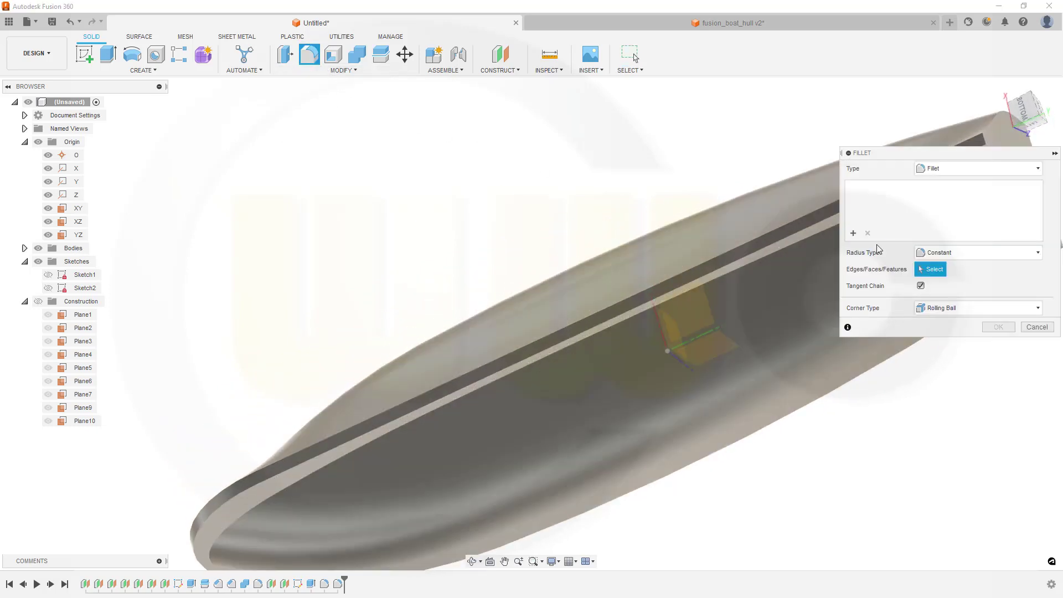
left_click(328, 471)
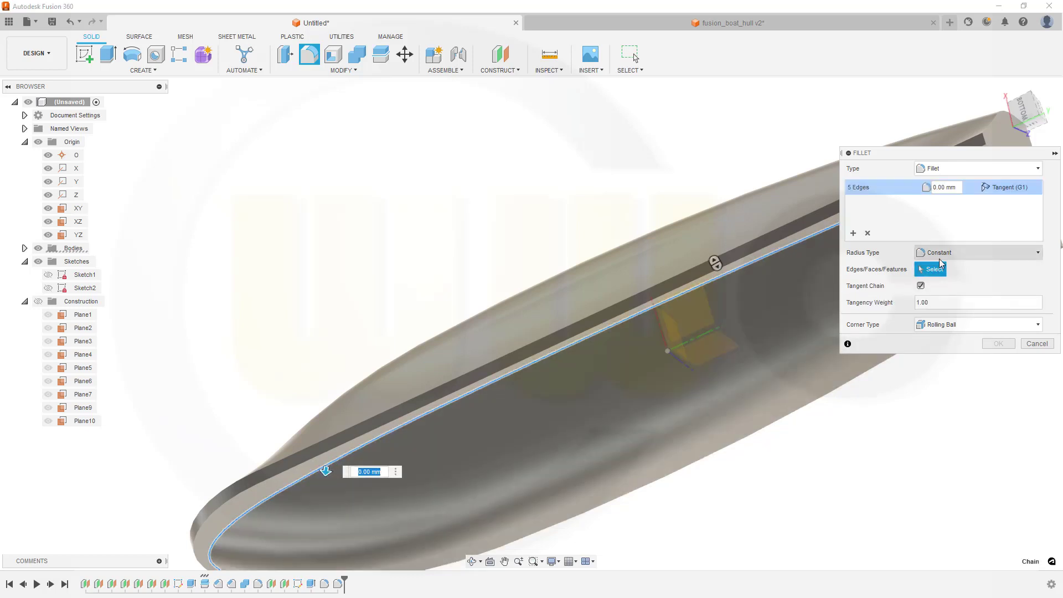
type("500")
key("Return")
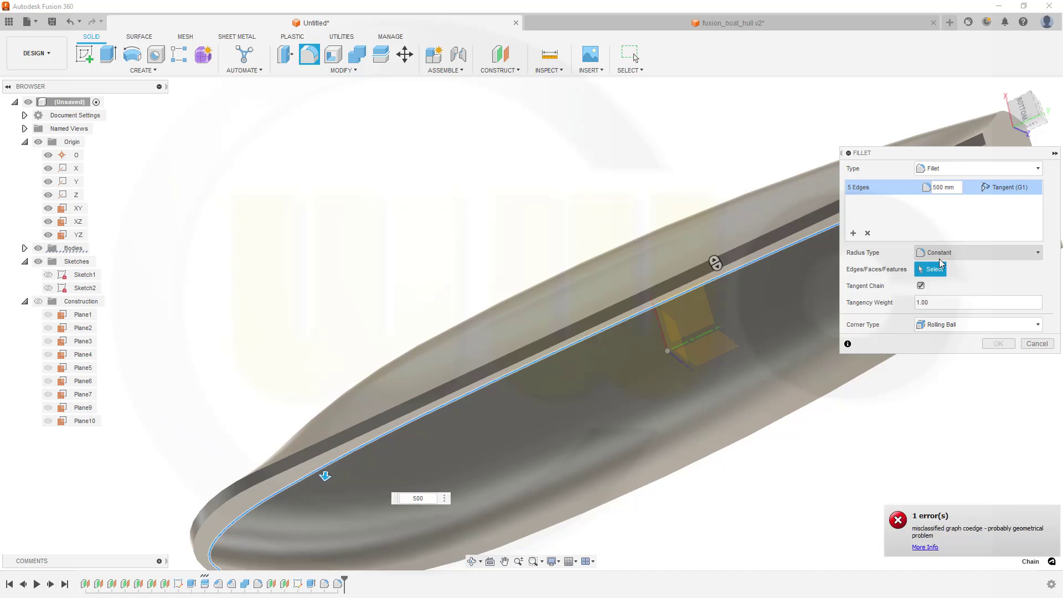
key("Return")
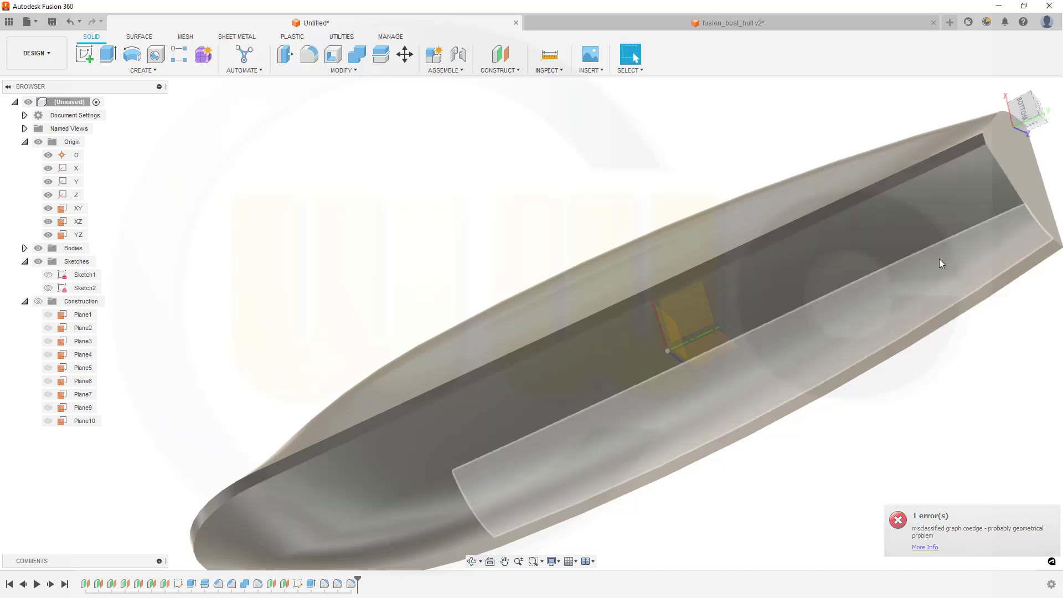
- Show the construction planes again and start a new sketch on the YZ origin plane
middle_click_drag(651, 208, 703, 399, "shift")
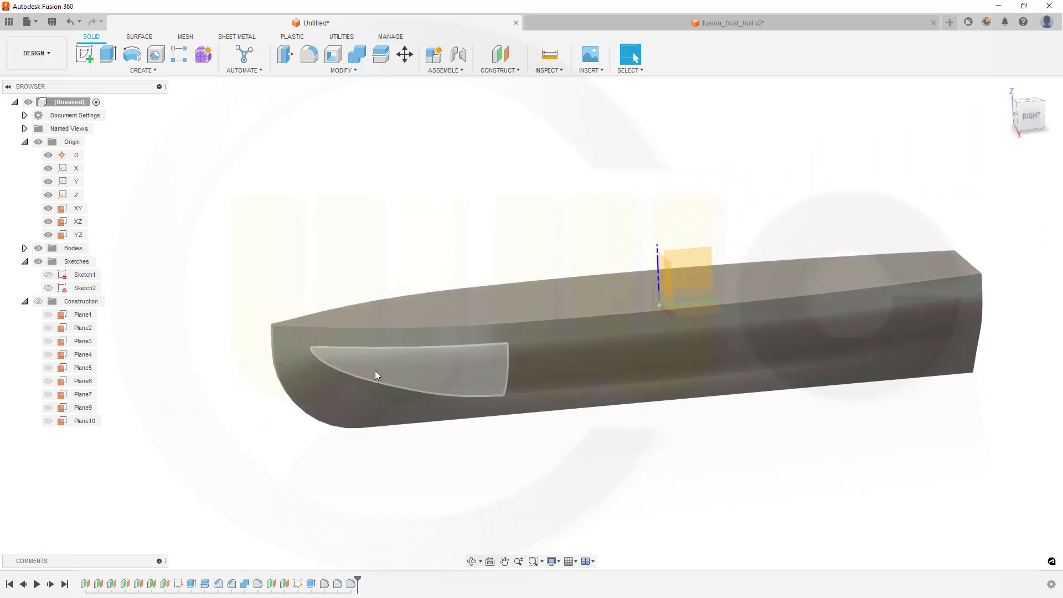
left_click(37, 301)
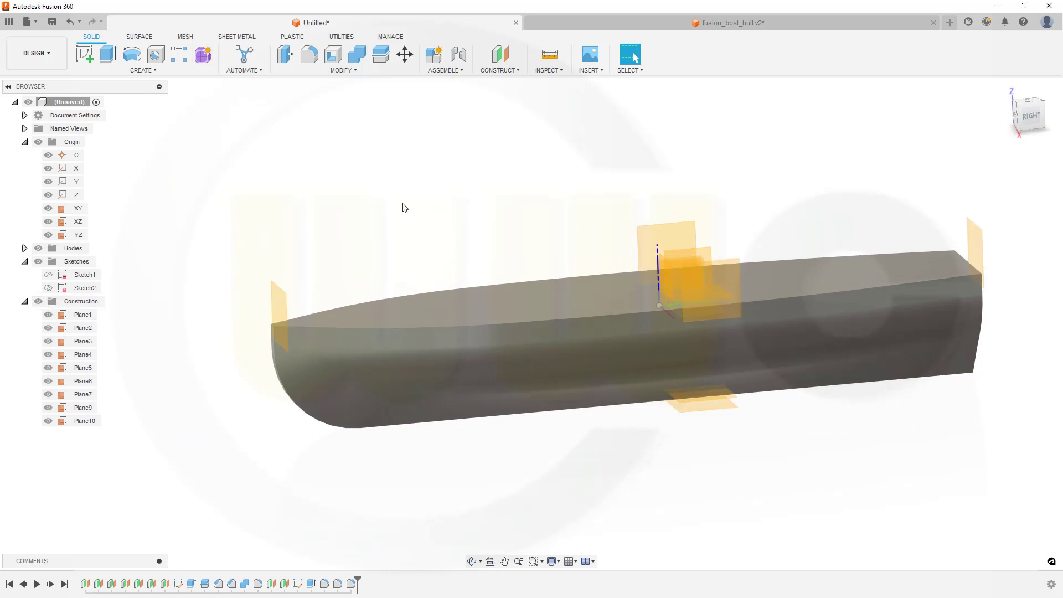
scroll(402, 208, "up", 3)
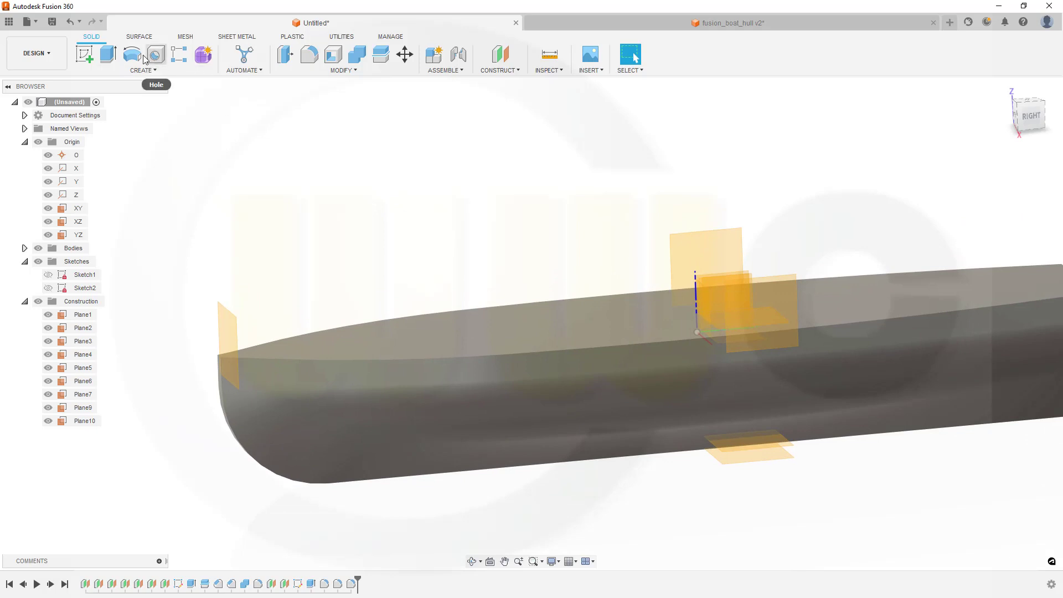
left_click(85, 53)
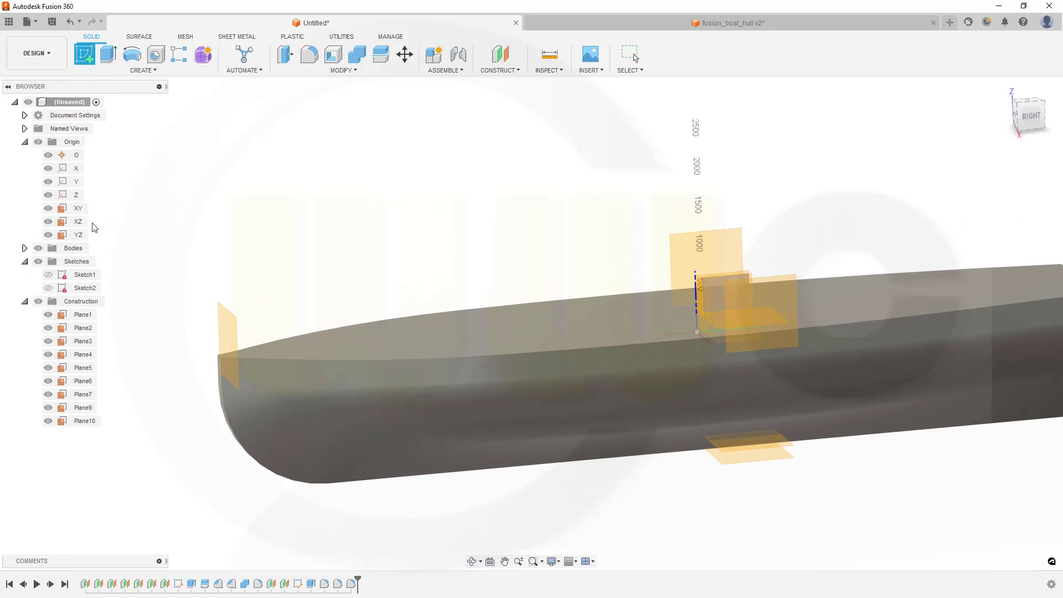
left_click(81, 236)
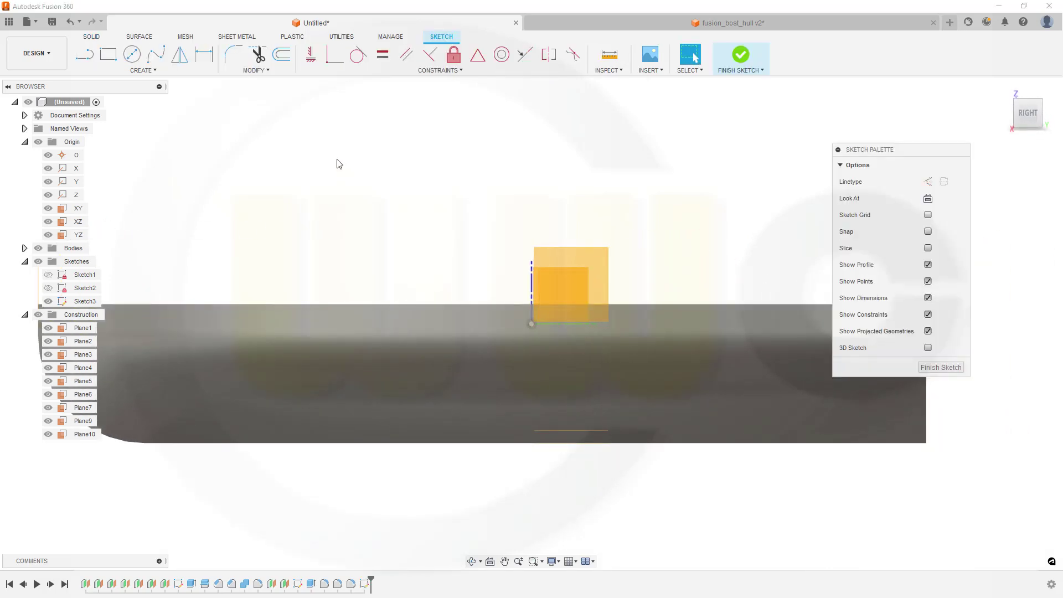
- Project the plane at the keel's bottom (Plane7) and the stern plane (Plane3) into the sketch
key("p")
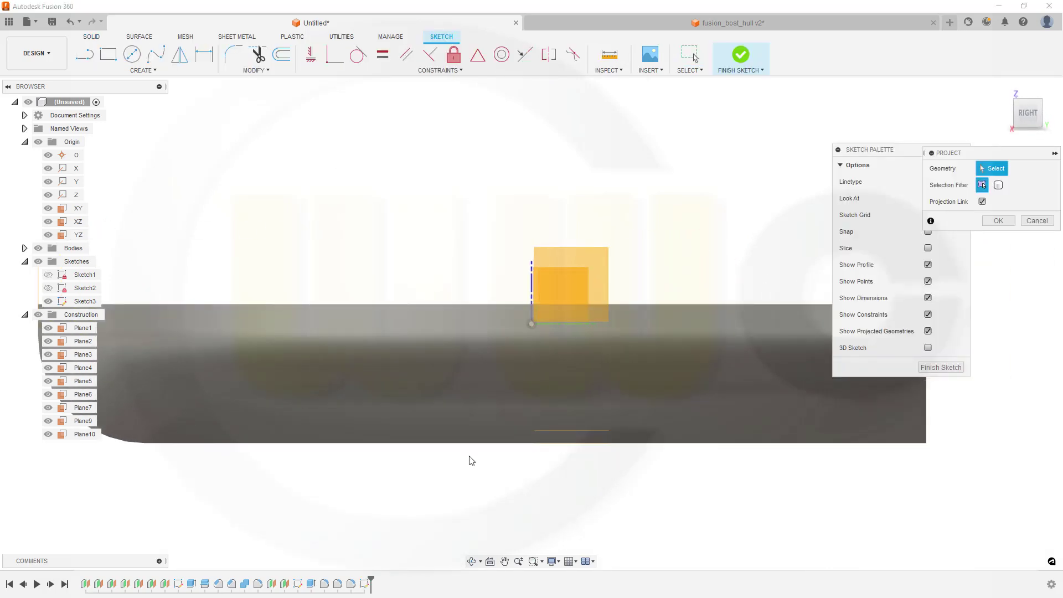
left_click(571, 443)
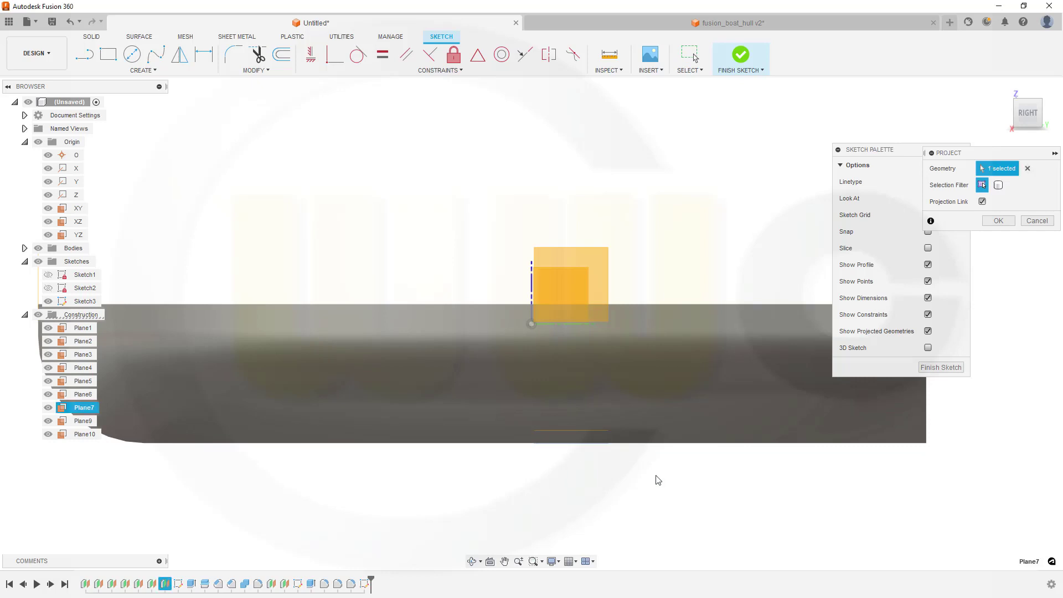
middle_click_drag(755, 454, 603, 456)
scroll(603, 456, "up", 2)
middle_click_drag(970, 416, 883, 430)
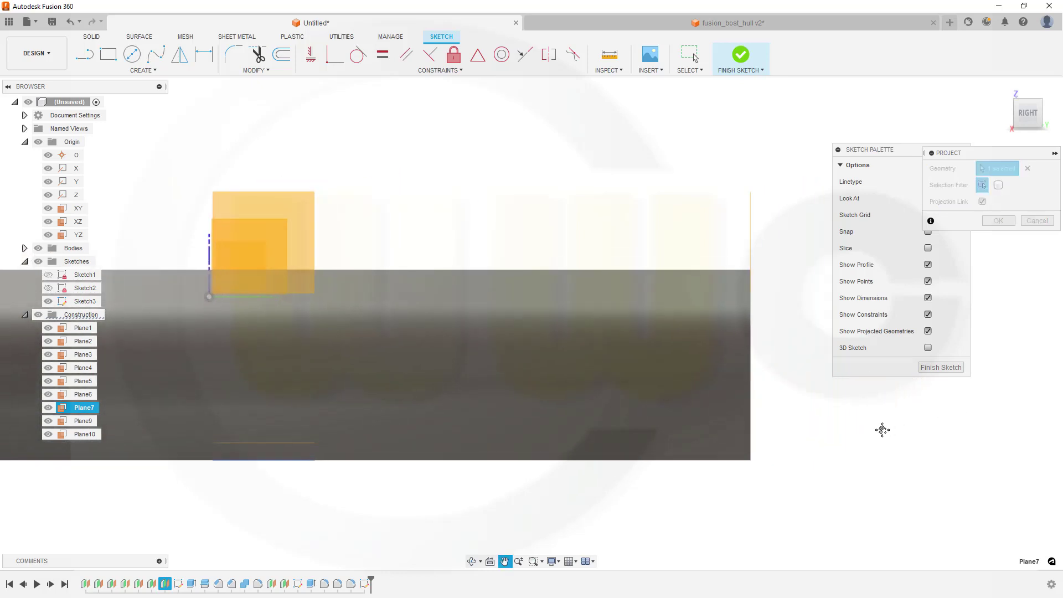
scroll(883, 430, "up", 1)
left_click(736, 223)
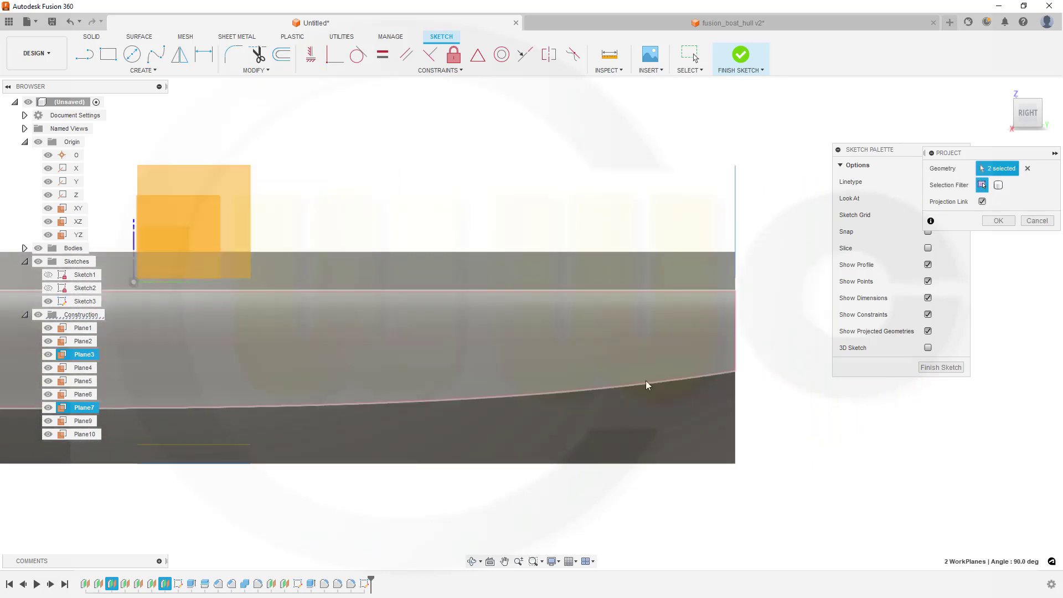
scroll(528, 484, "down", 2)
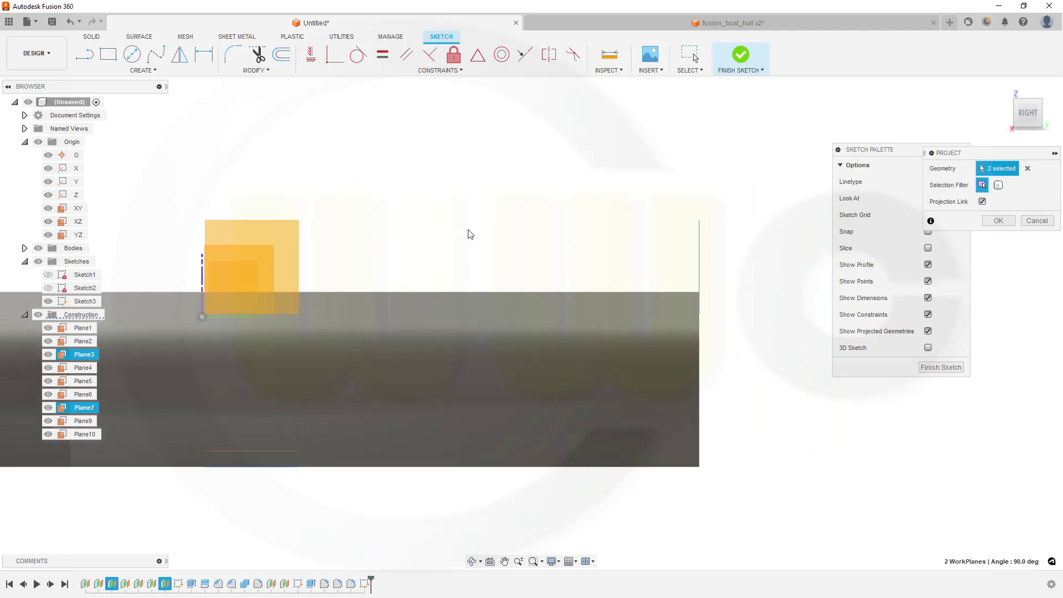
- Confirm the projection, draw a three-point arc rising from below the keel near midship, and move its upper end to the stern line
left_click(157, 71)
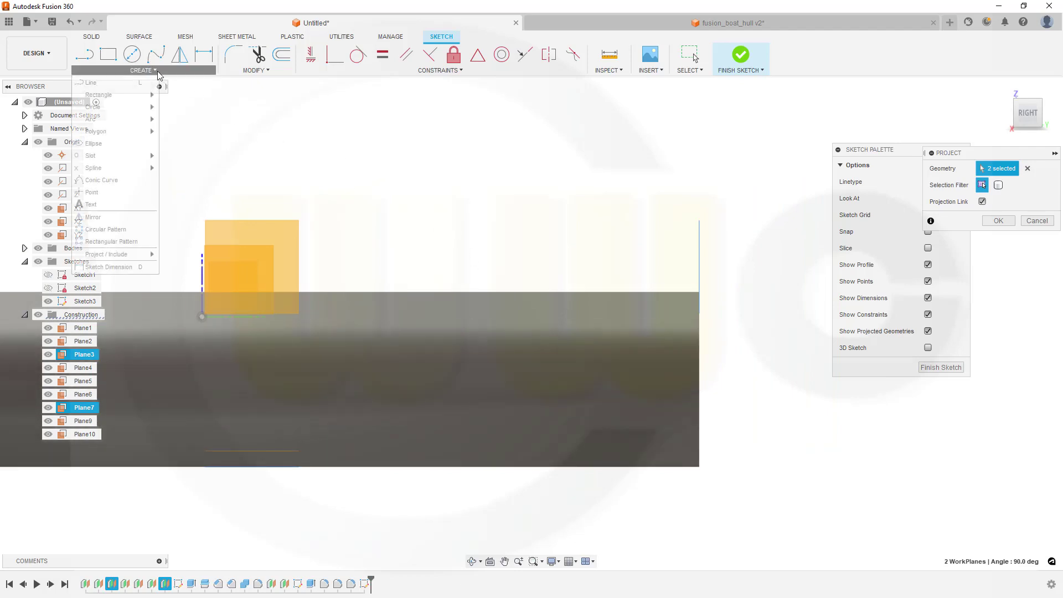
left_click(998, 221)
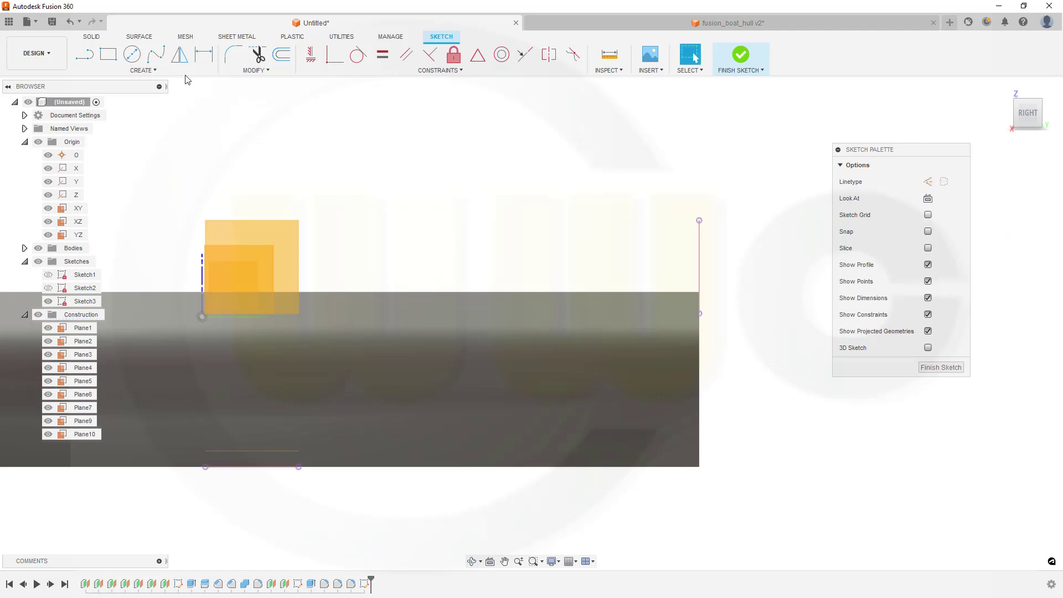
left_click(157, 70)
mouse_move(147, 119)
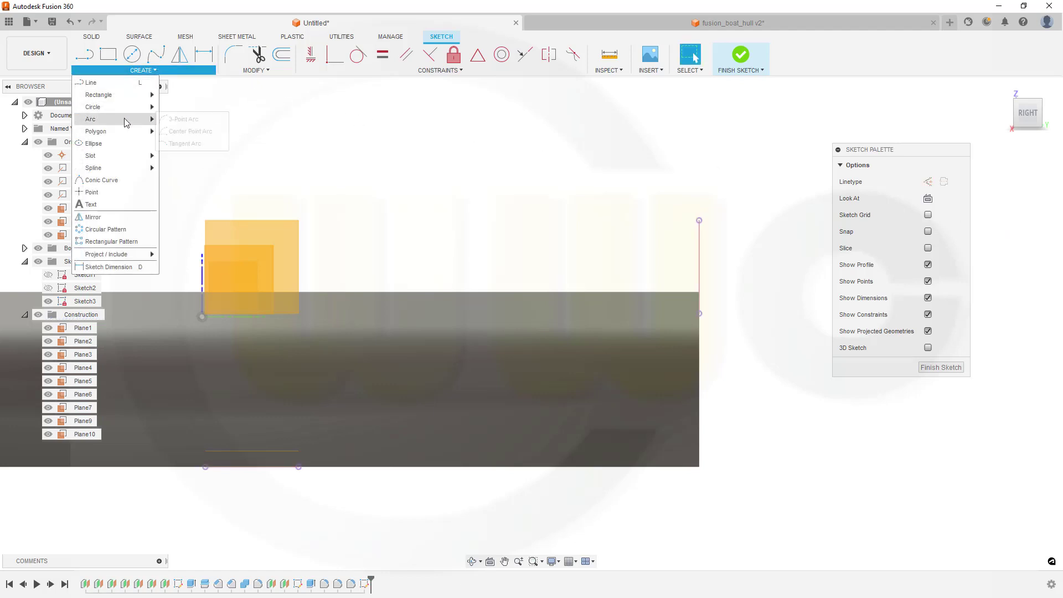
left_click(181, 119)
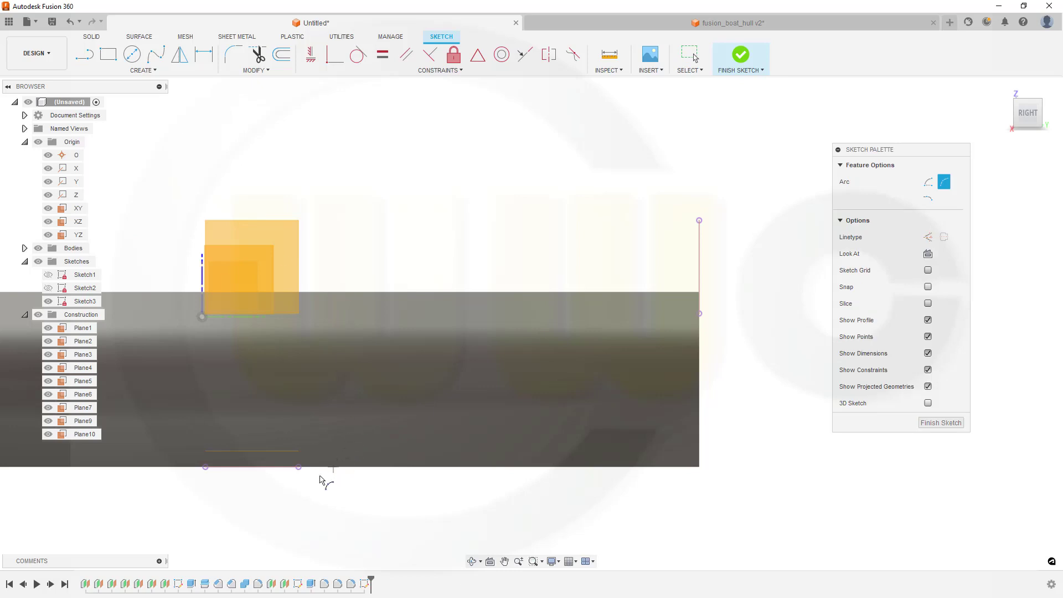
left_click(291, 489)
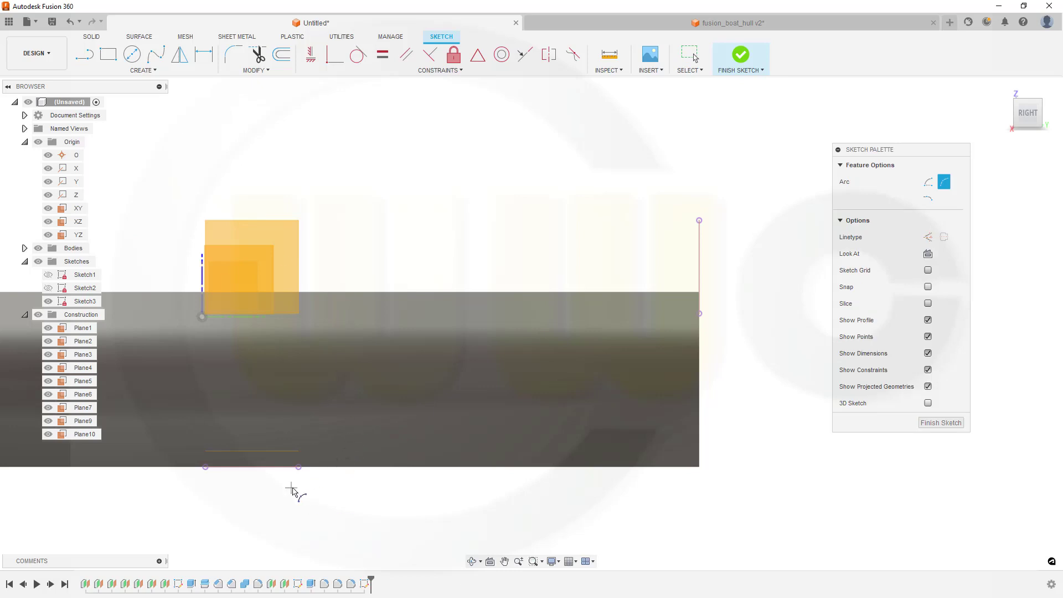
left_click(547, 441)
left_click(570, 479)
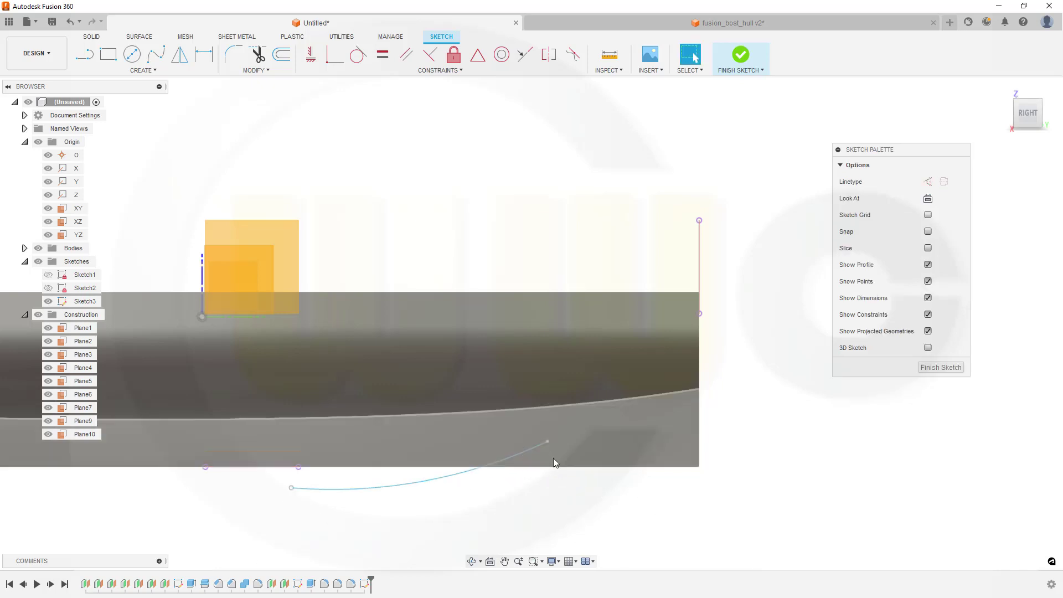
left_click_drag(548, 443, 702, 341)
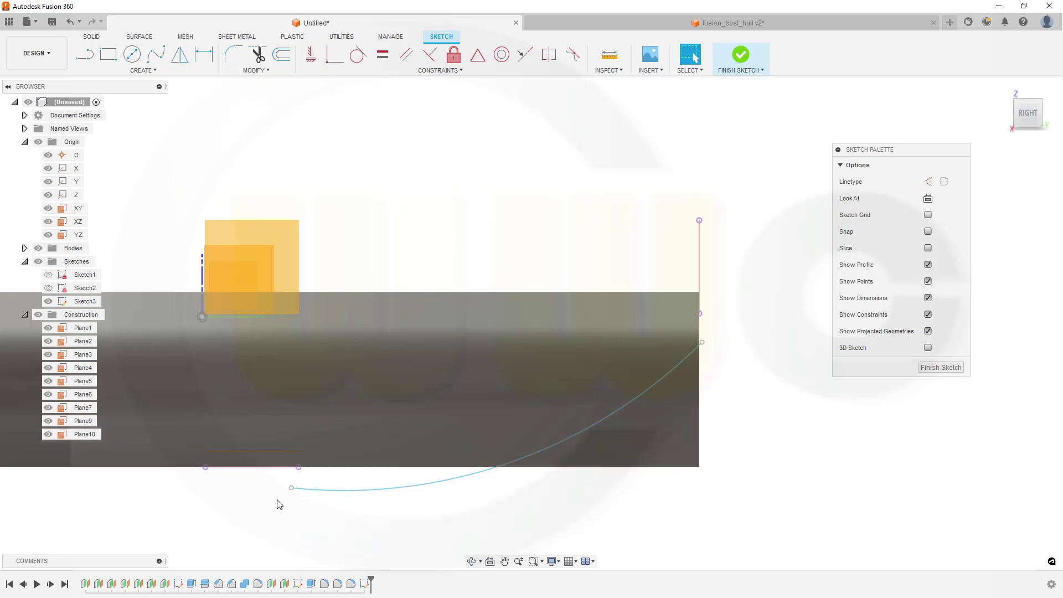
- Make the arc's lower end coincident with the projected keel-bottom line and its upper end coincident with the projected stern line
left_click(334, 55)
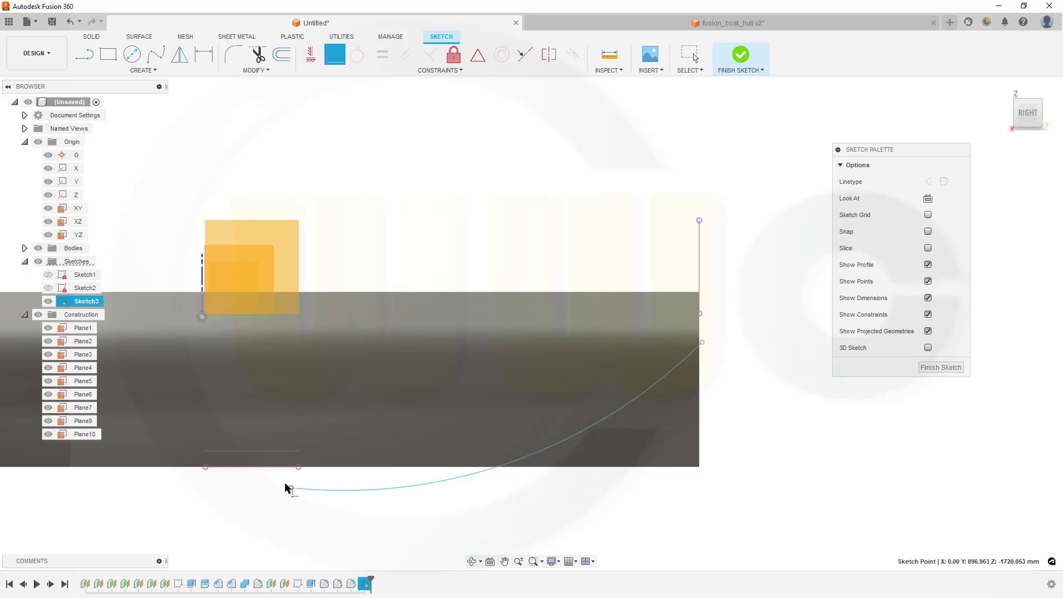
mouse_move(287, 487)
left_mouse_down()
mouse_move(268, 474)
mouse_move(280, 476)
left_mouse_up()
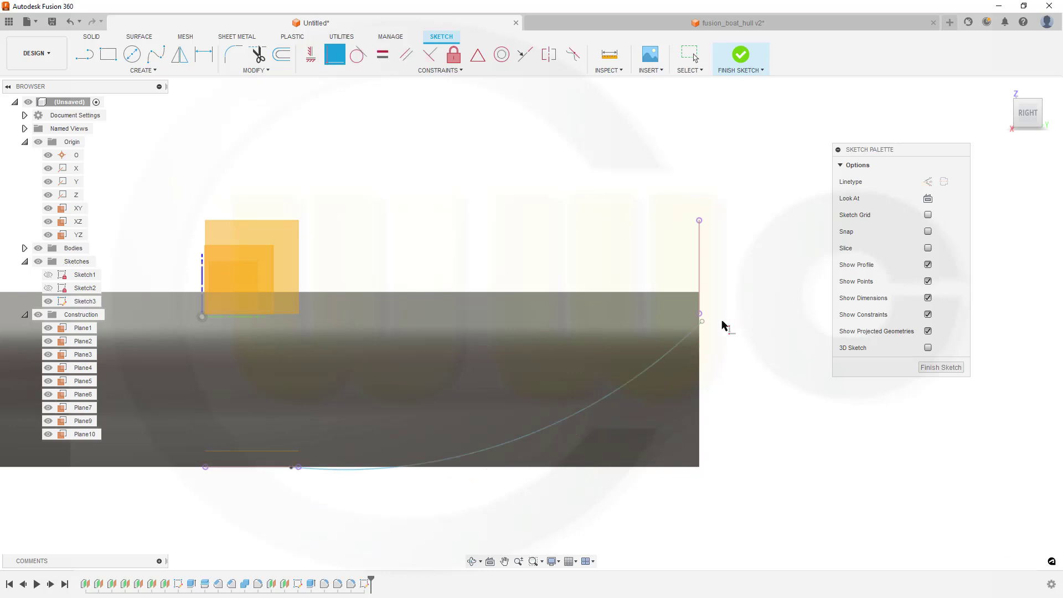
left_click(703, 322)
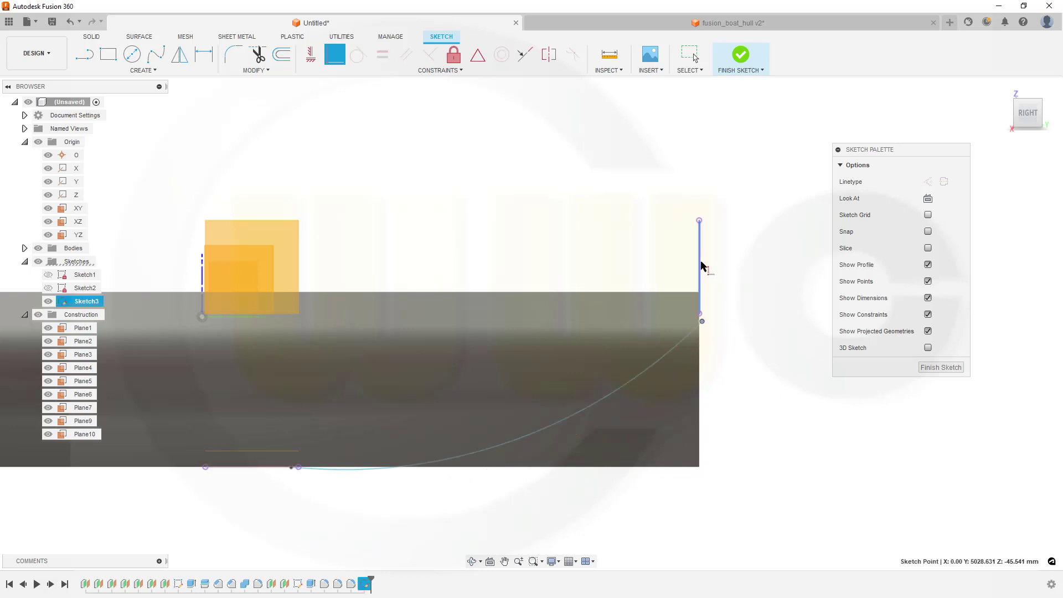
key("Escape")
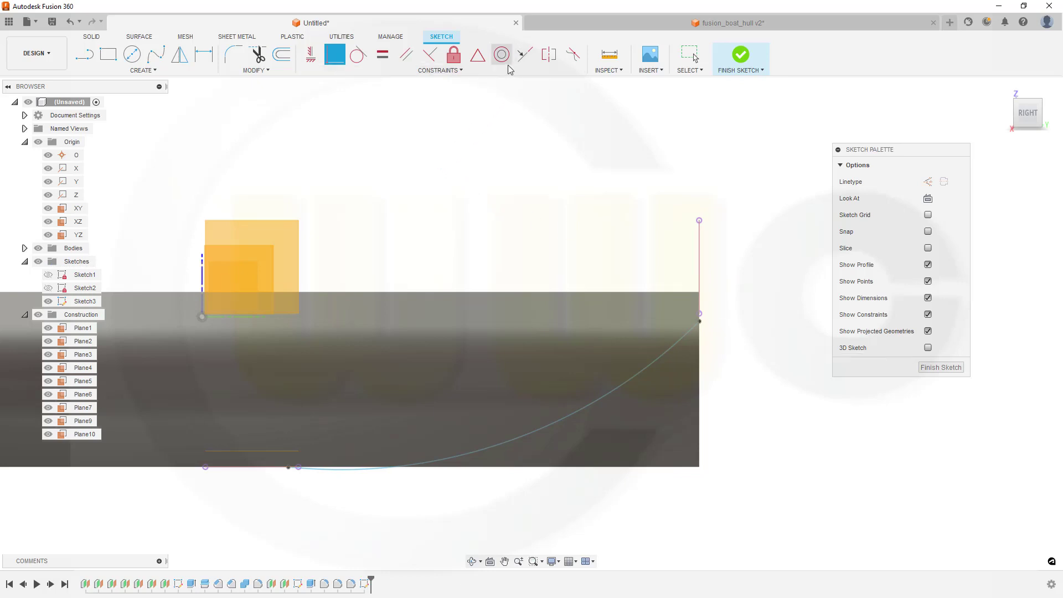
- Make the arc tangent to the projected keel-bottom line
left_click(359, 54)
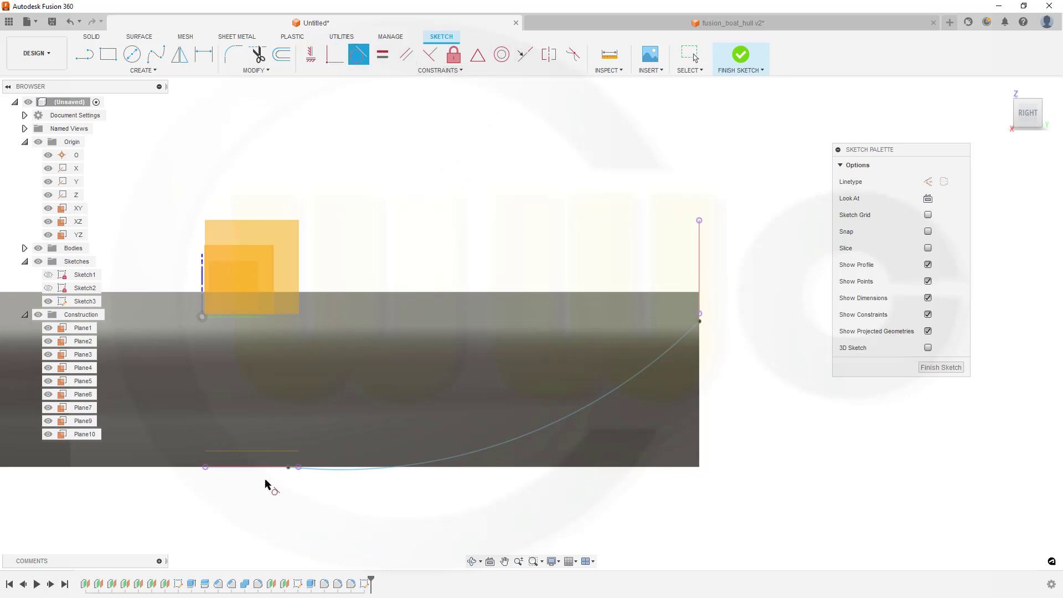
left_click(253, 469)
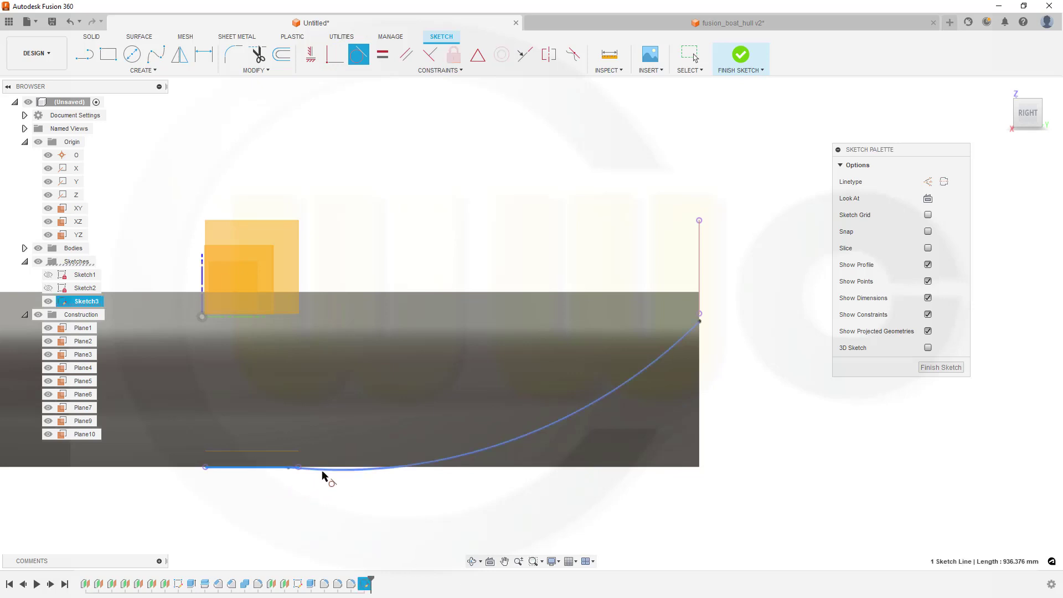
left_click(324, 472)
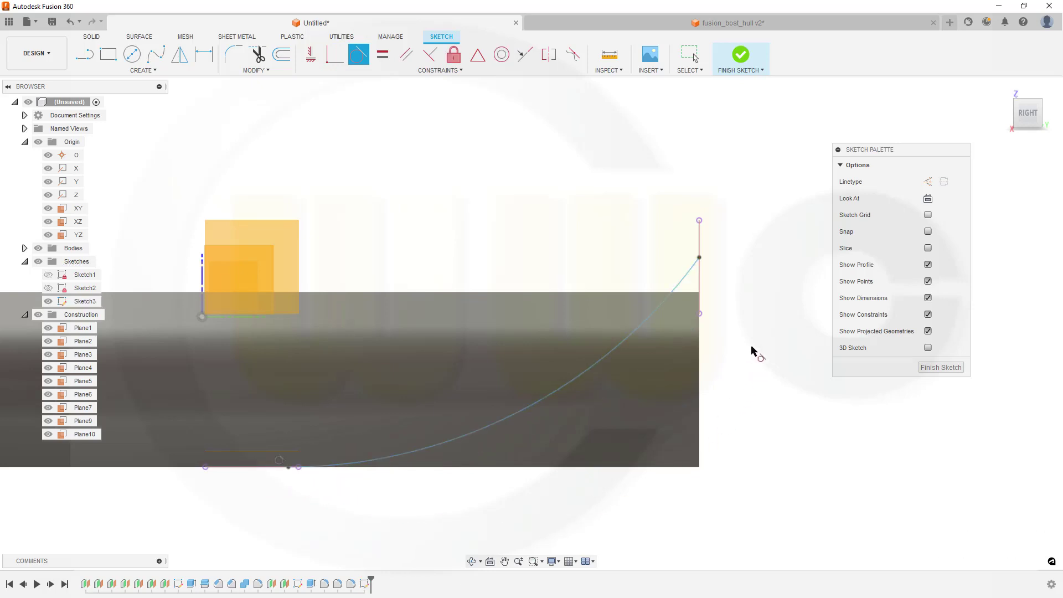
- Dimension the keel arc with a radius of 16000 mm and finish the sketch
left_click(204, 62)
left_click(655, 316)
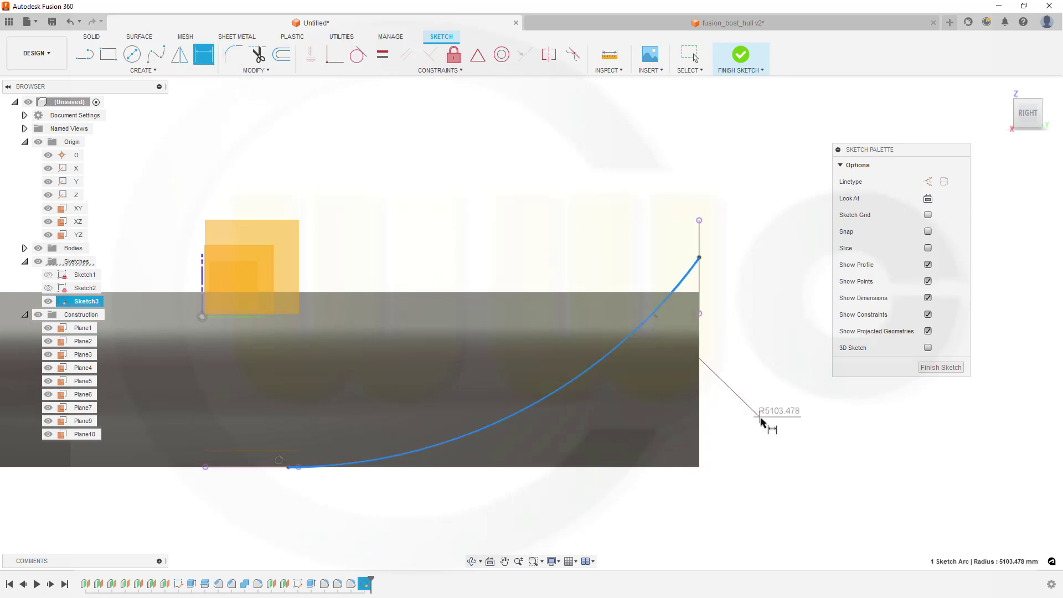
left_click(781, 420)
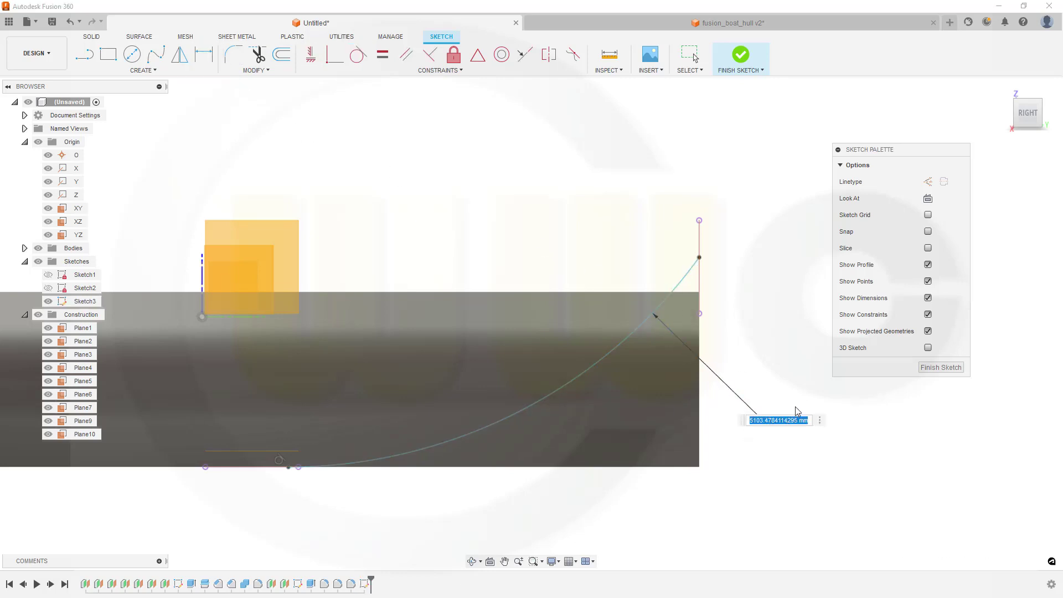
type("16000")
key("Return")
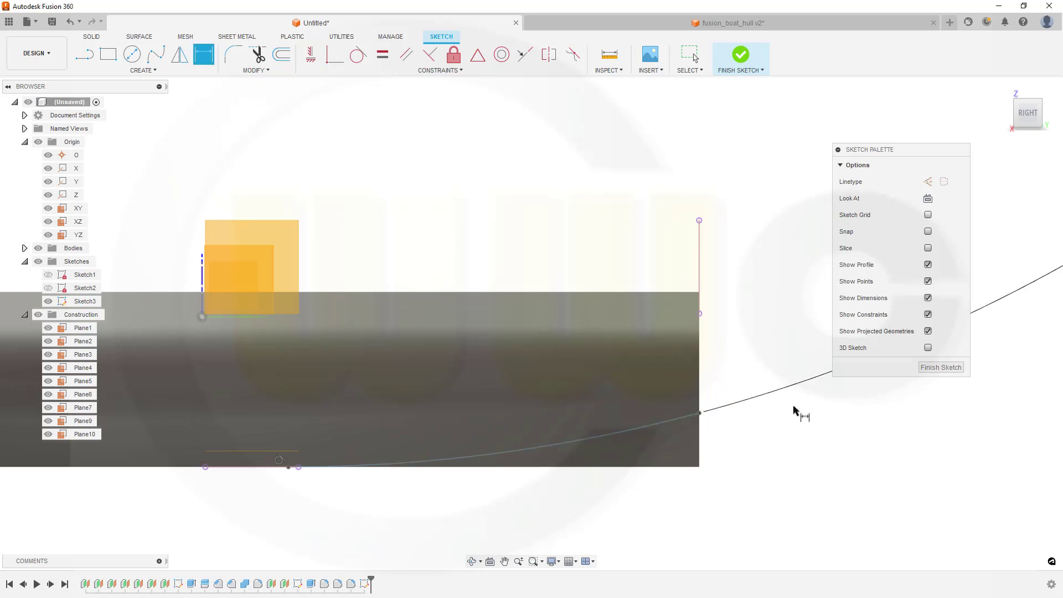
scroll(796, 415, "down", 2)
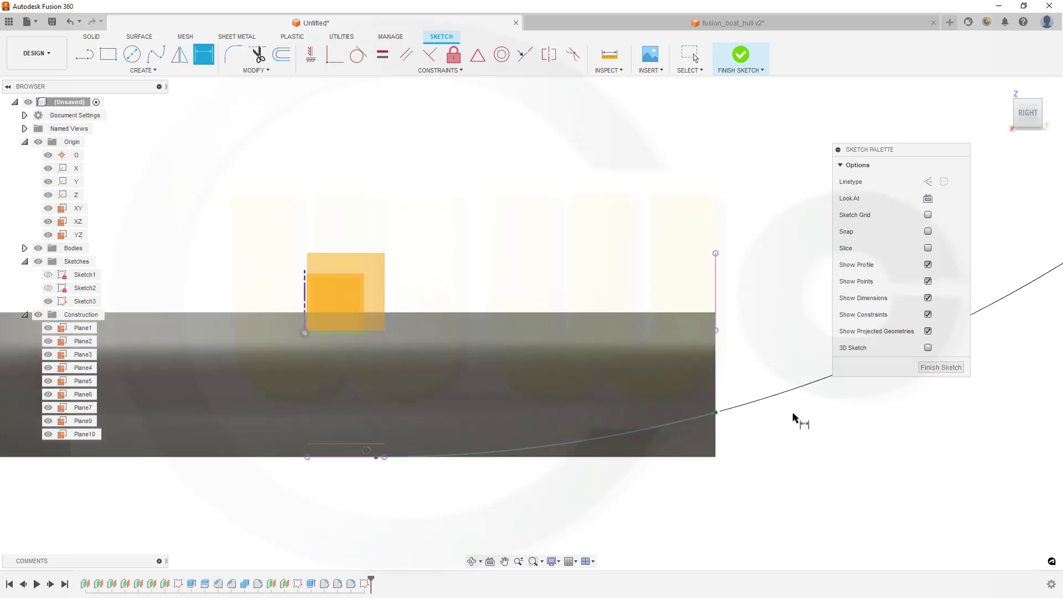
left_click(941, 368)
- Start a new sketch on the horizontal XY origin plane and project the stern plane (Plane3) into it
scroll(714, 410, "up", 1)
scroll(720, 420, "down", 2)
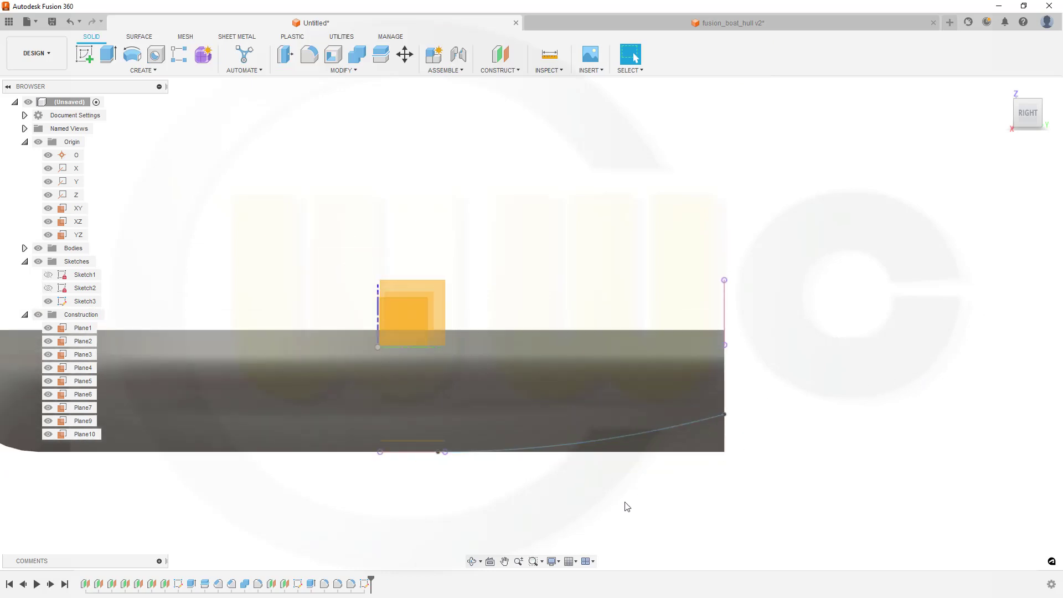
middle_click_drag(626, 504, 626, 540, "shift")
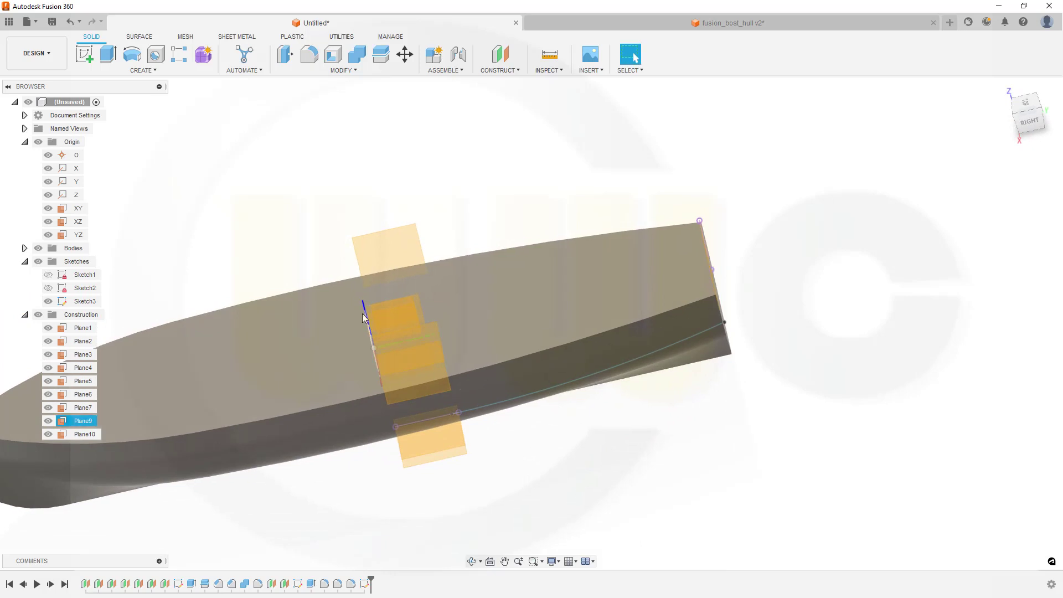
left_click(85, 54)
left_click(81, 222)
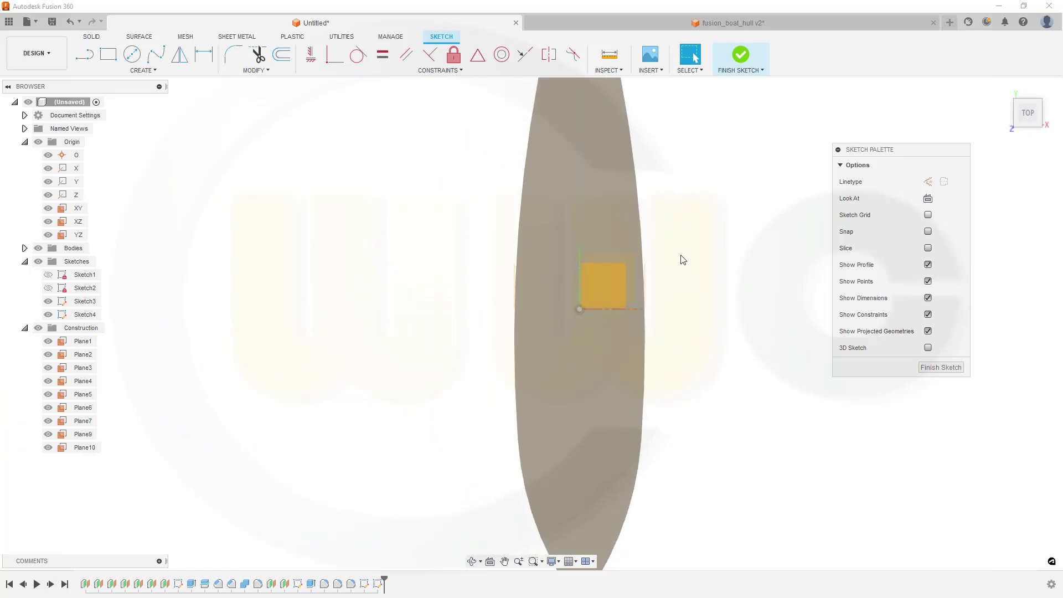
mouse_move(671, 251)
middle_mouse_down()
mouse_move(677, 223)
mouse_move(671, 299)
middle_mouse_up()
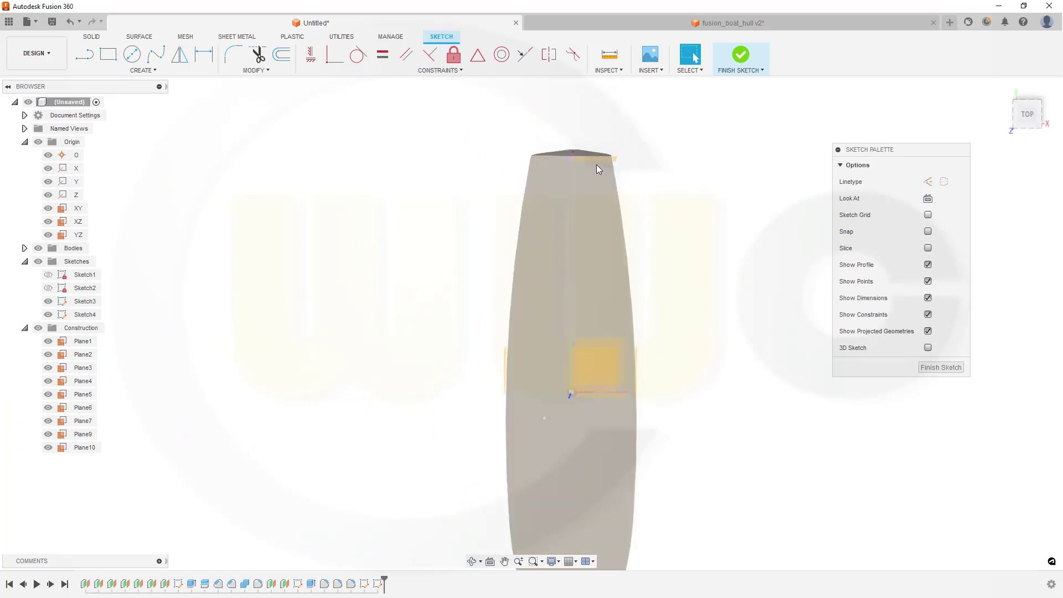
scroll(592, 159, "up", 1)
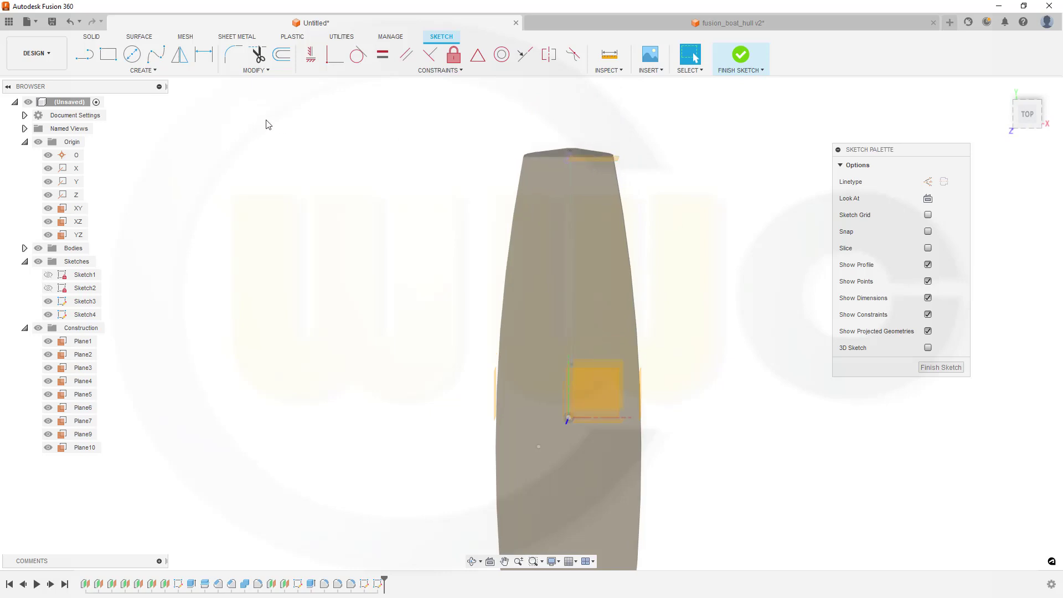
key("p")
left_click(586, 159)
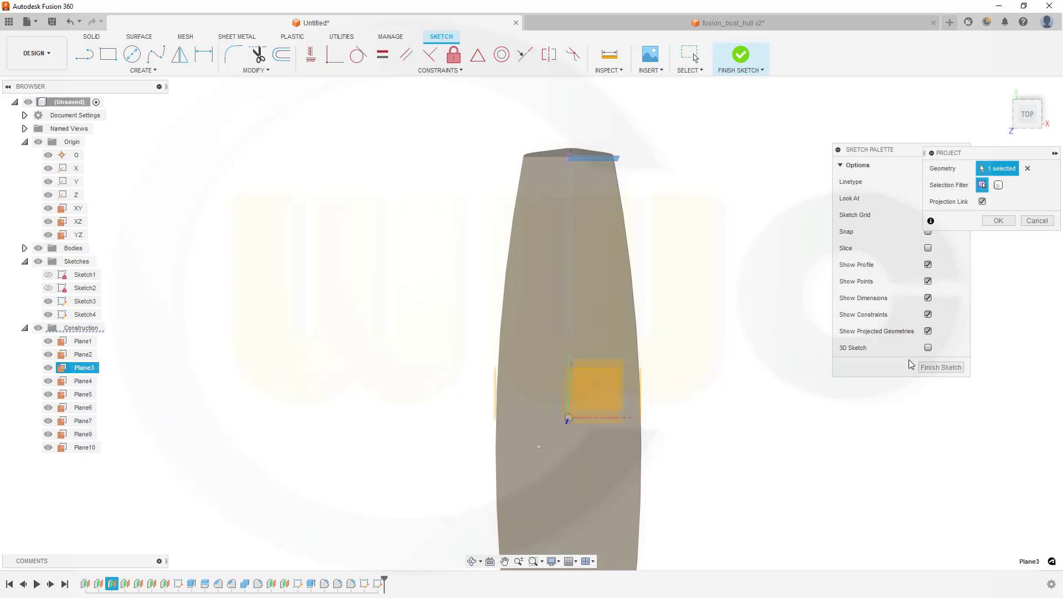
- Draw a circle with a diameter of 3800 mm beside the hull
left_click(132, 54)
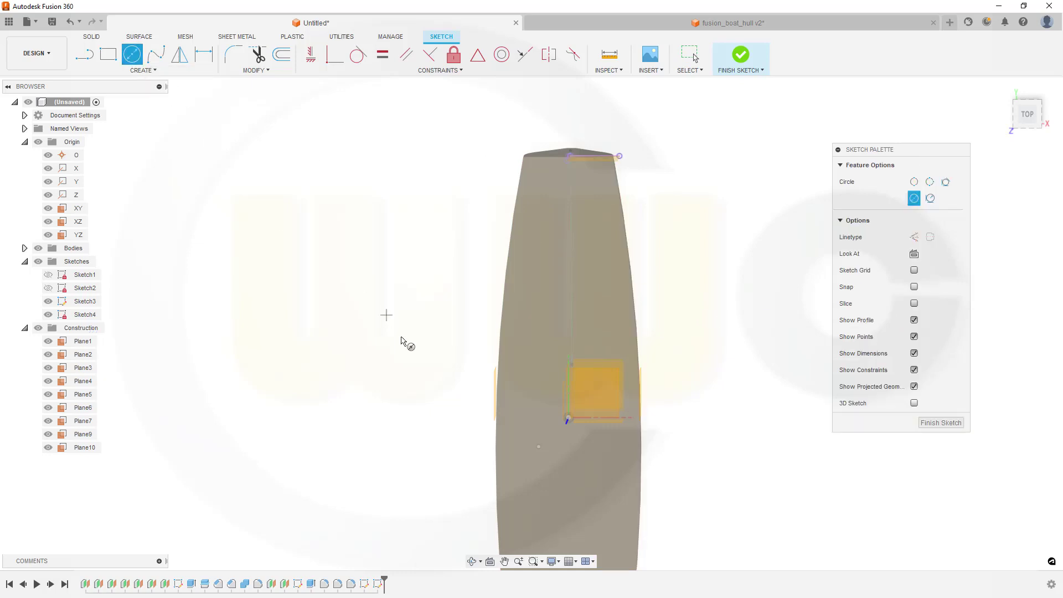
left_click(400, 315)
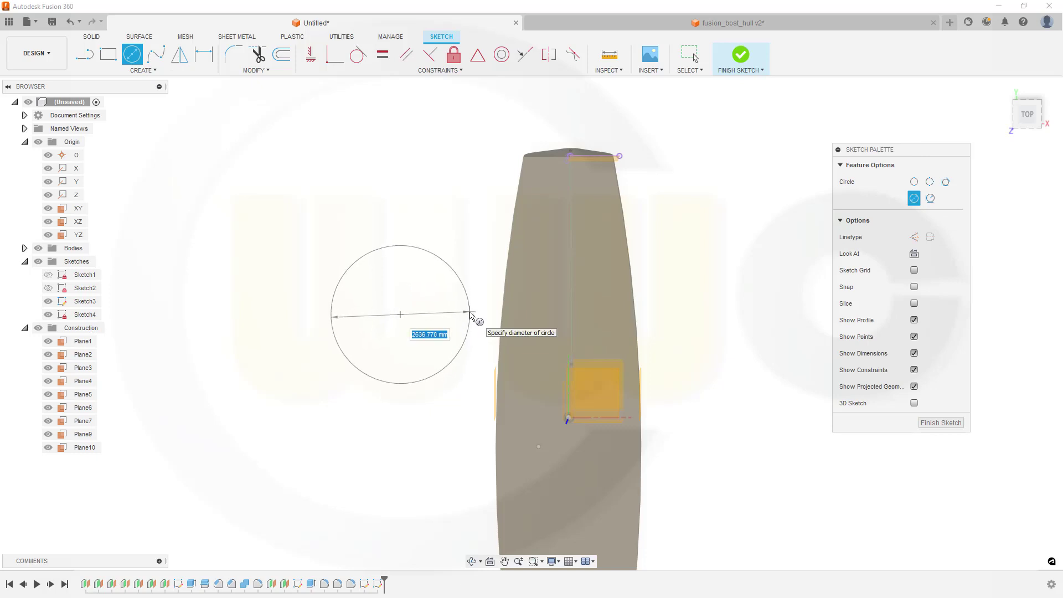
type("3")
key("Return")
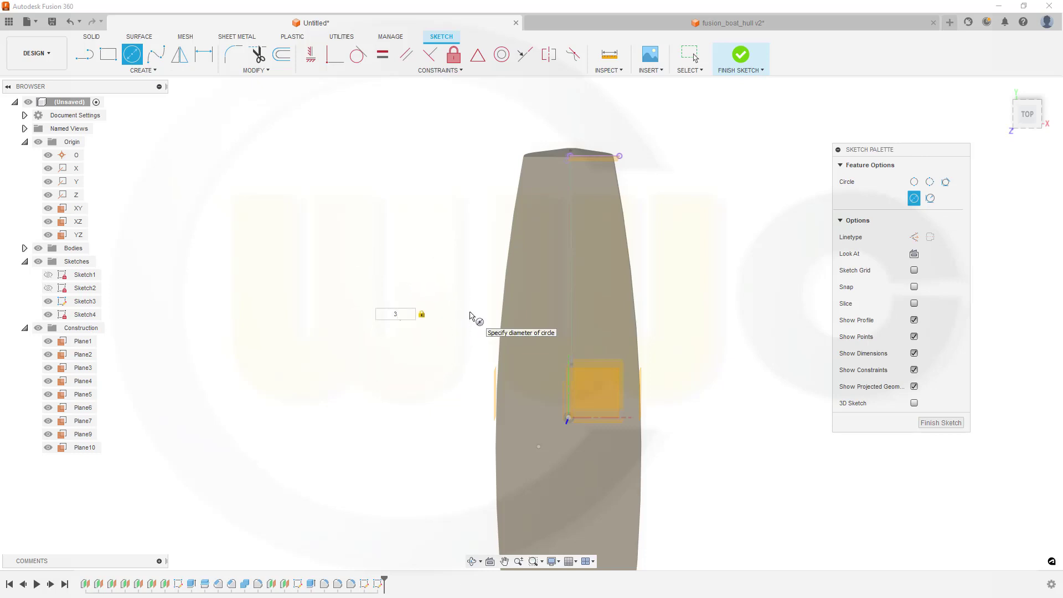
type("800")
key("Return")
key("Escape")
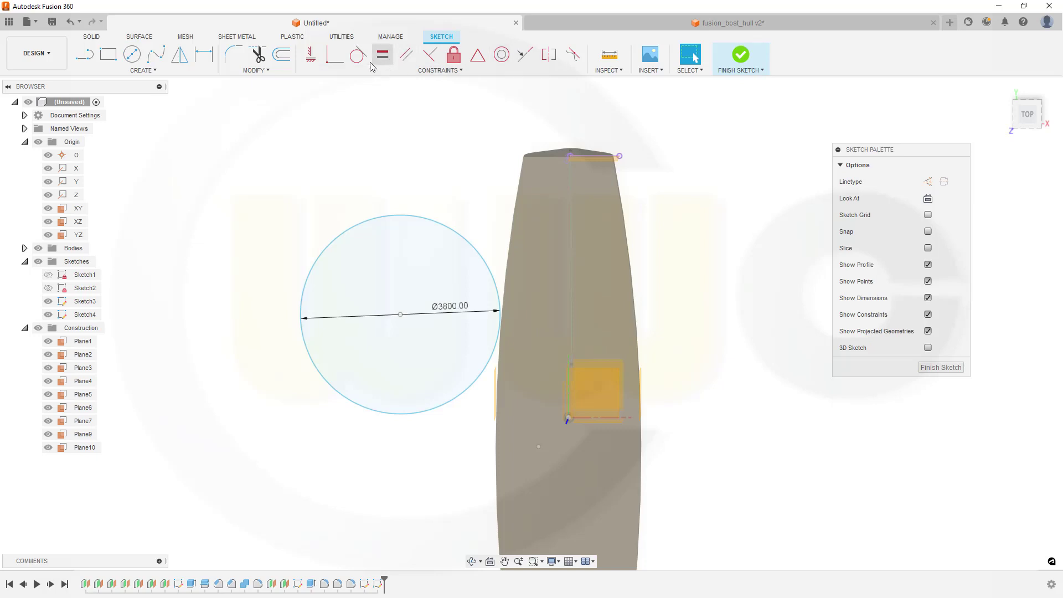
- Constrain the circle's centre to the hull's lengthwise centreline and make the circle tangent to the projected stern line
left_click(335, 55)
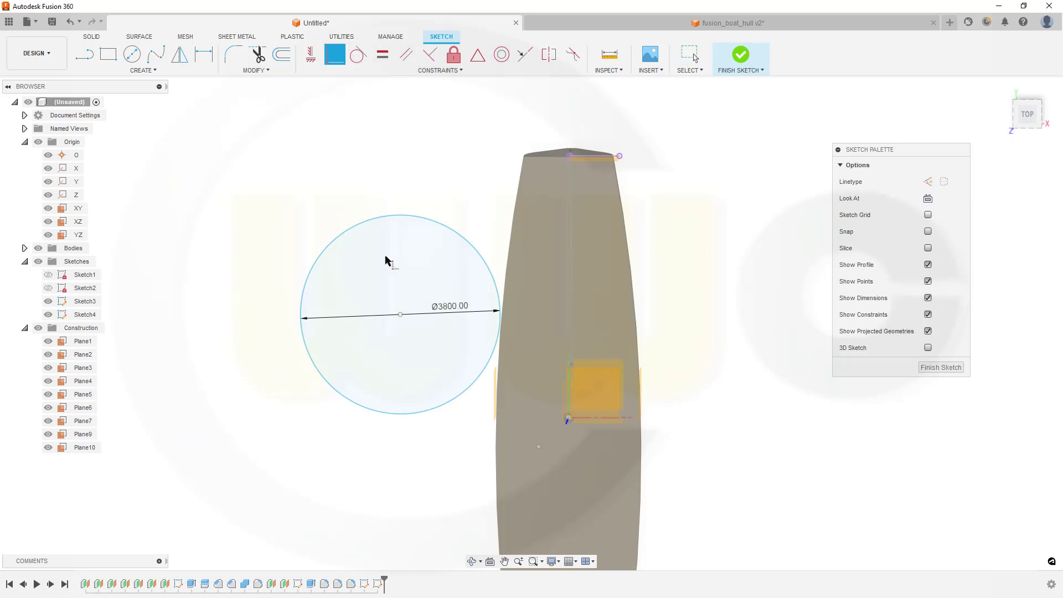
left_click(400, 315)
left_click(571, 386)
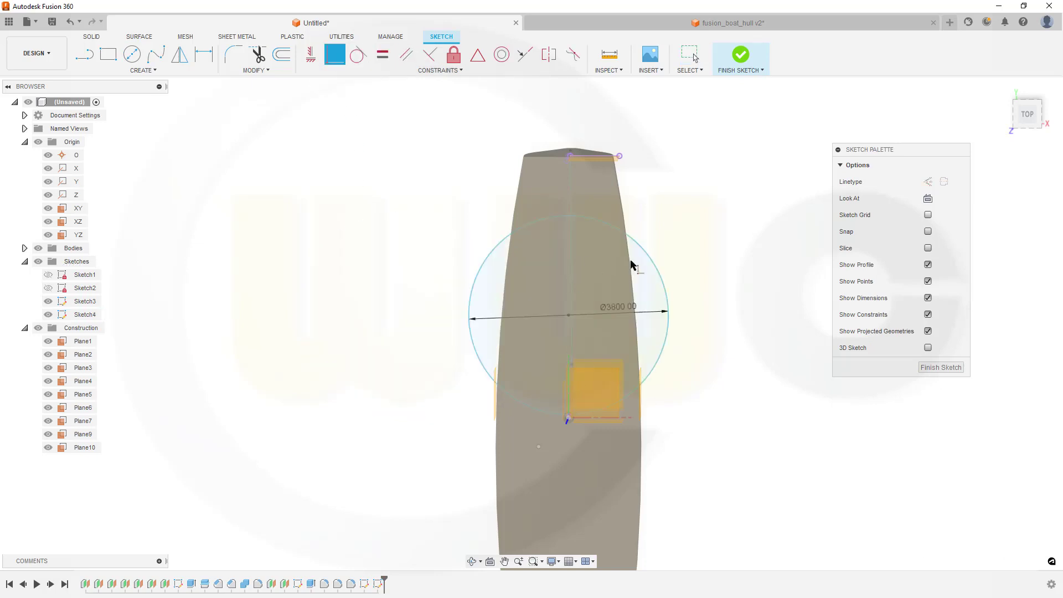
left_click(358, 54)
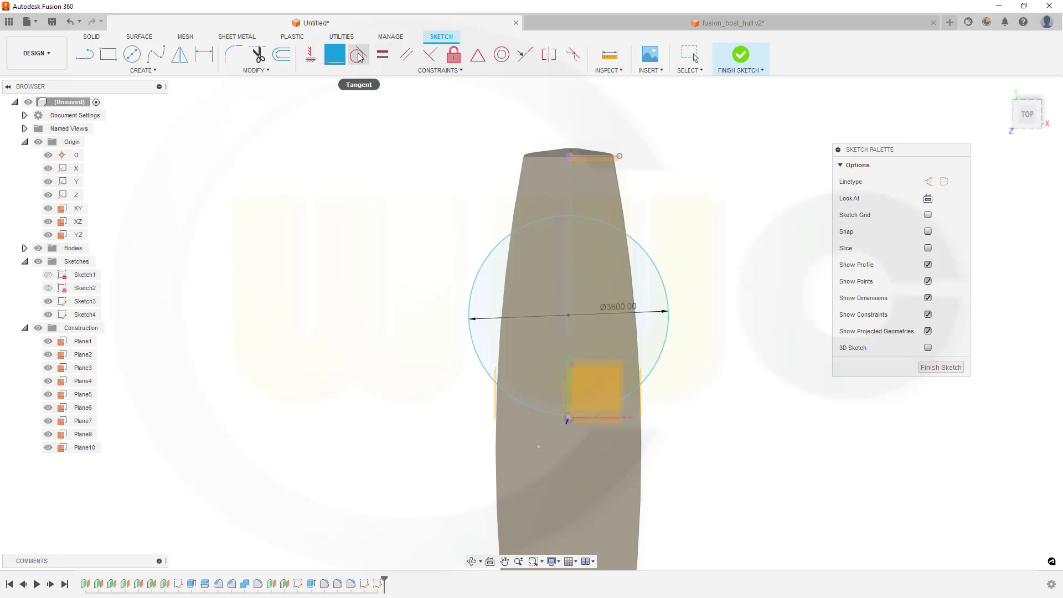
left_click(590, 219)
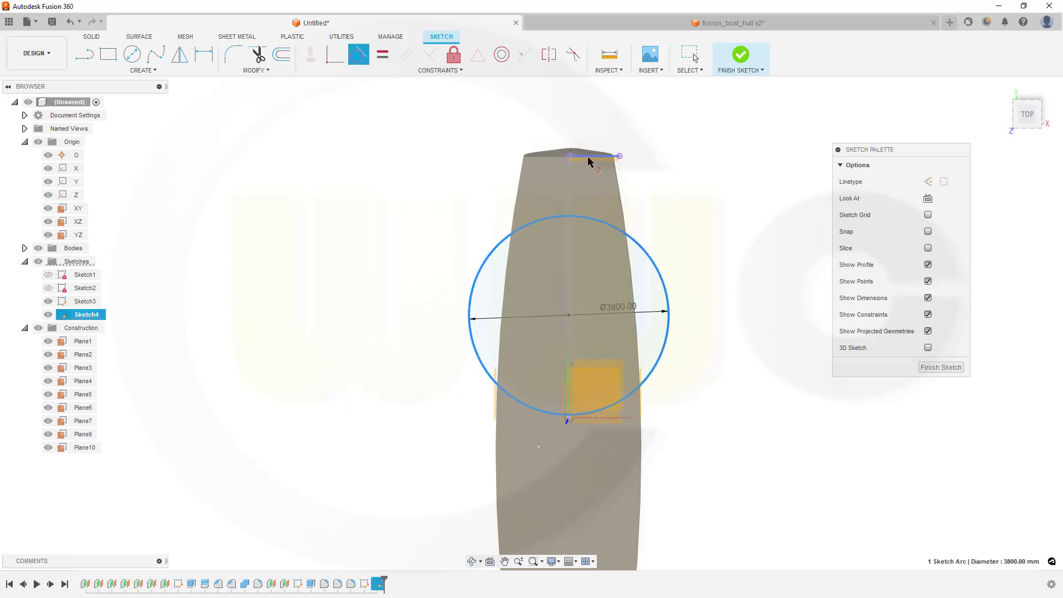
left_click(588, 159)
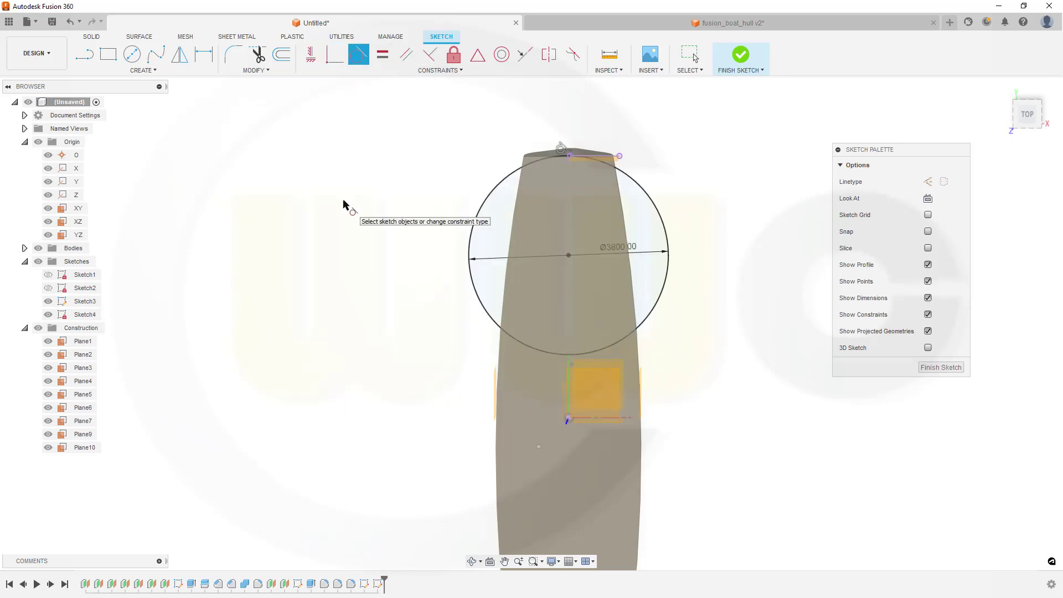
key("Escape")
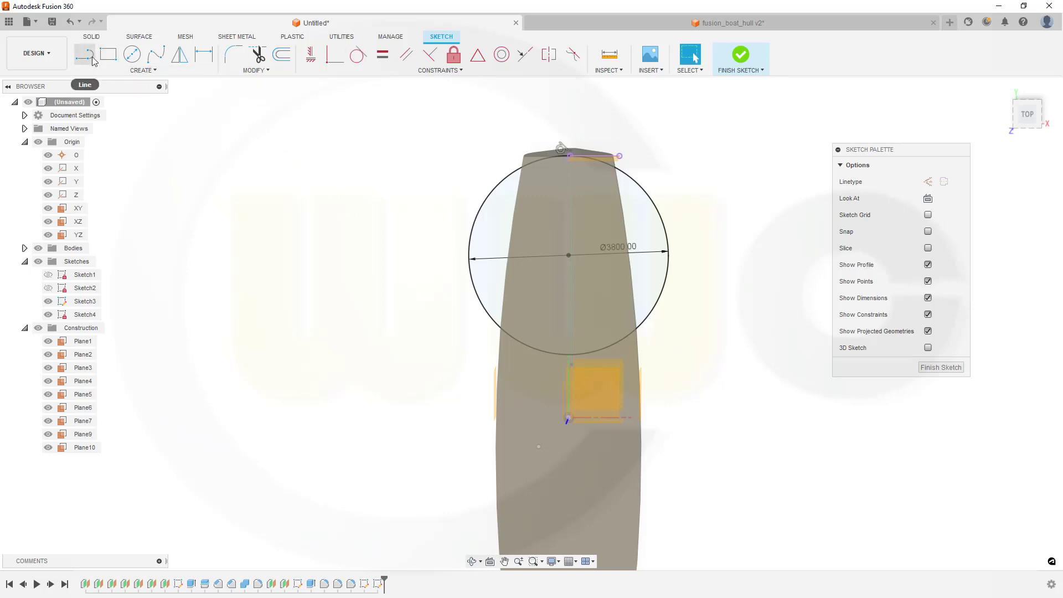
- Draw a horizontal line about 4963 mm long across the upper part of the stern circle
key("l")
left_click(430, 225)
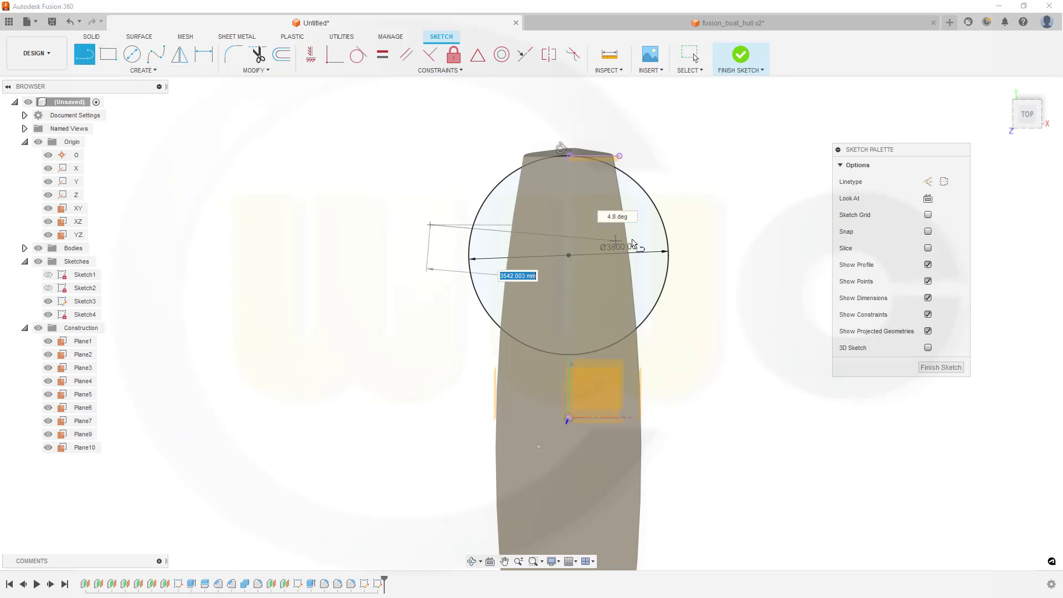
left_click(691, 225)
key("Escape")
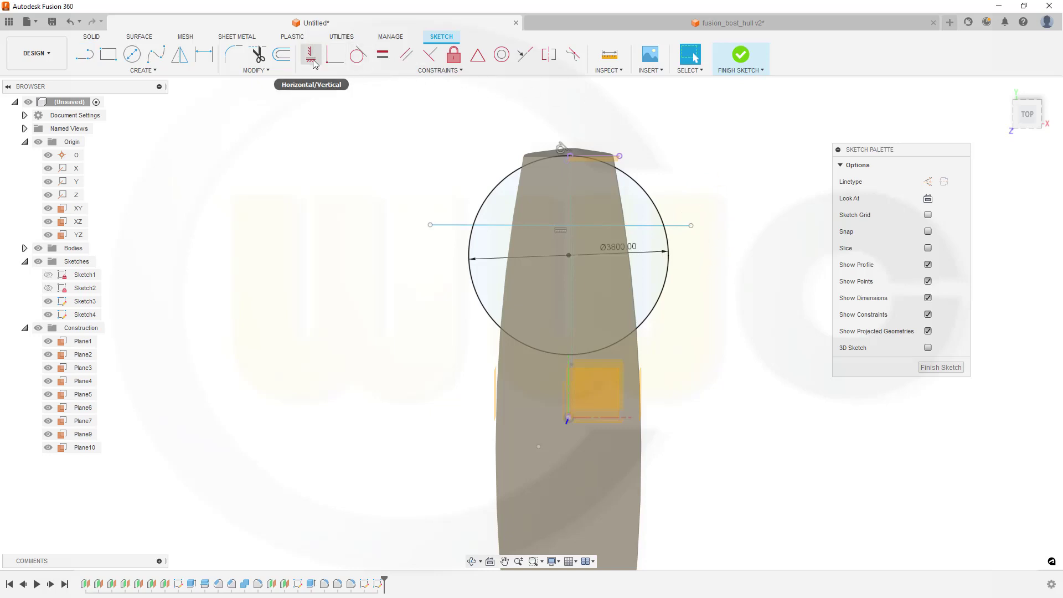
- Dimension the horizontal line at a distance of 1000 mm from the projected stern line
left_click(205, 54)
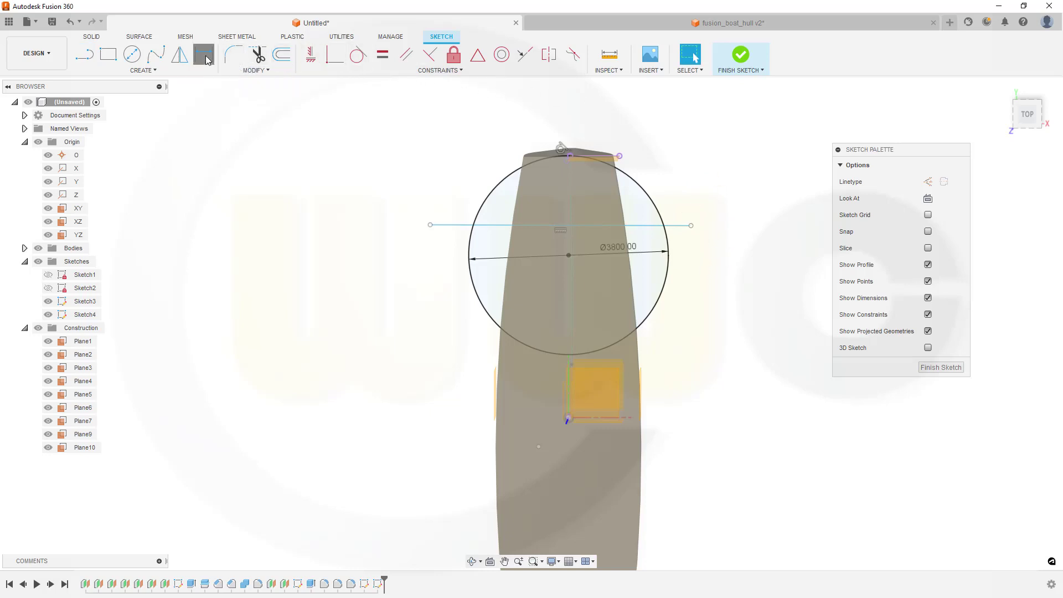
left_click(610, 160)
left_click(649, 225)
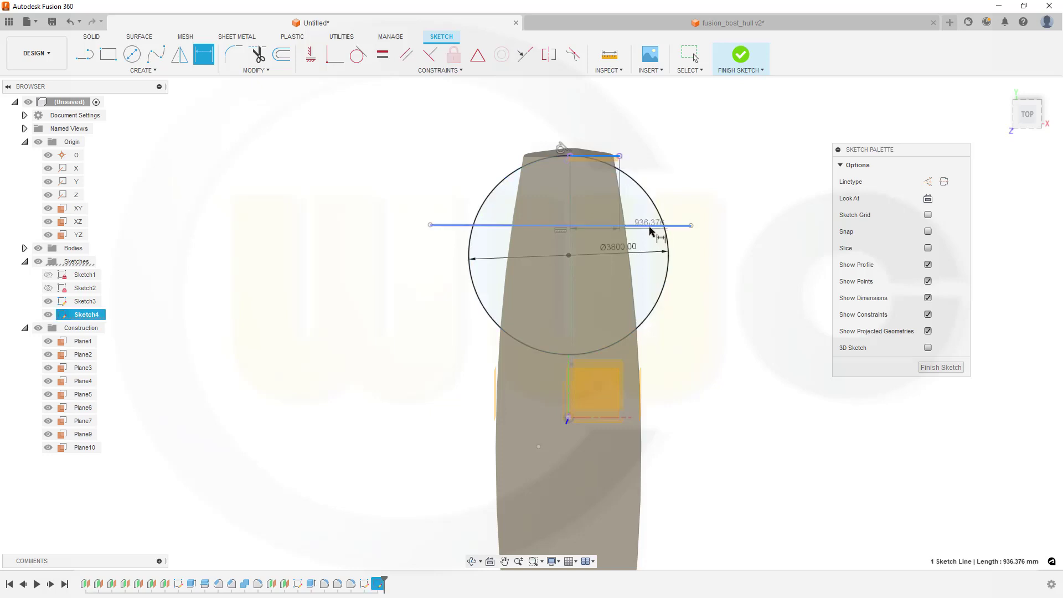
left_click(729, 210)
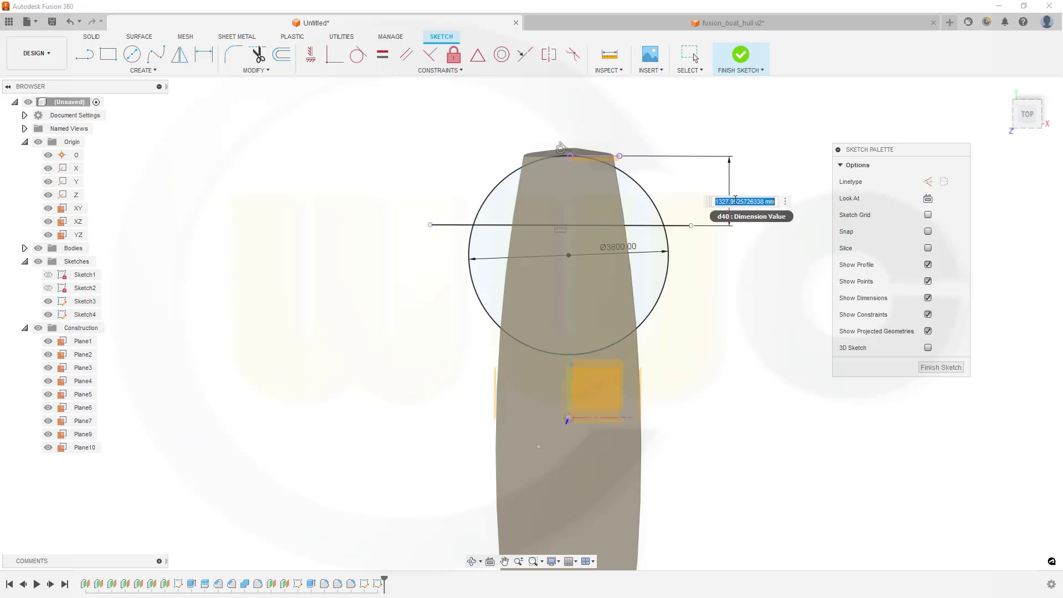
type("1000")
key("Return")
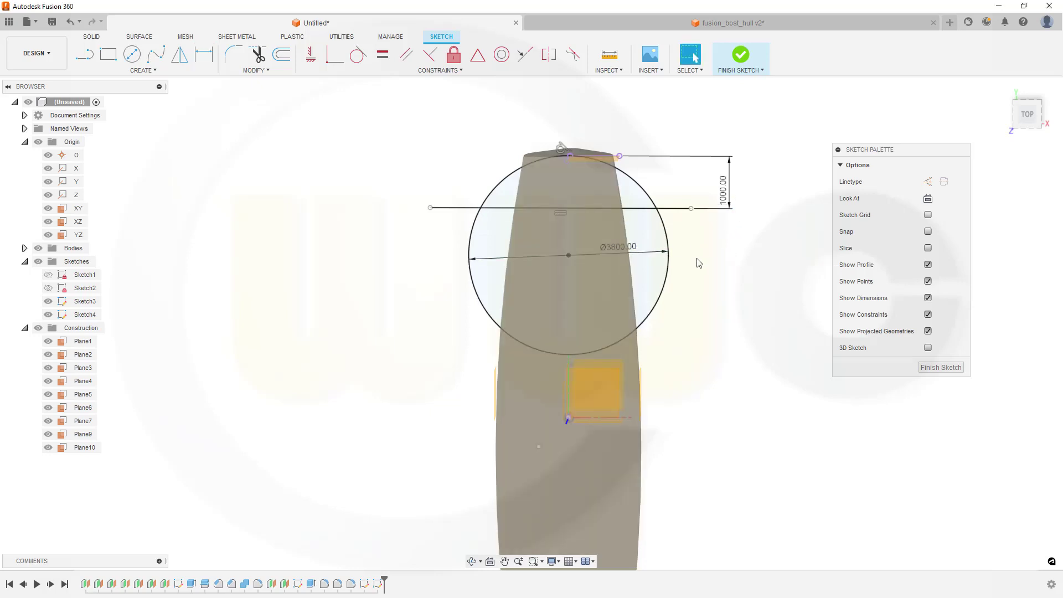
- Convert the horizontal line across the circle to construction geometry
left_click(445, 208)
right_click(448, 208)
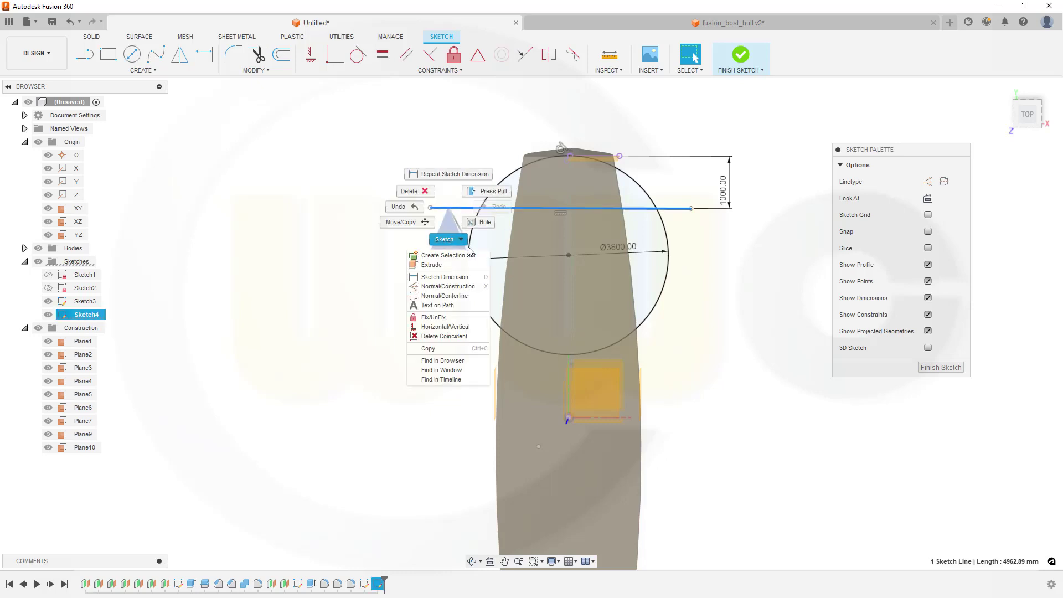
left_click(448, 287)
- Trim the construction line's overhanging ends and the circle portion below it, leaving the stern arc, and finish the sketch
left_click(258, 54)
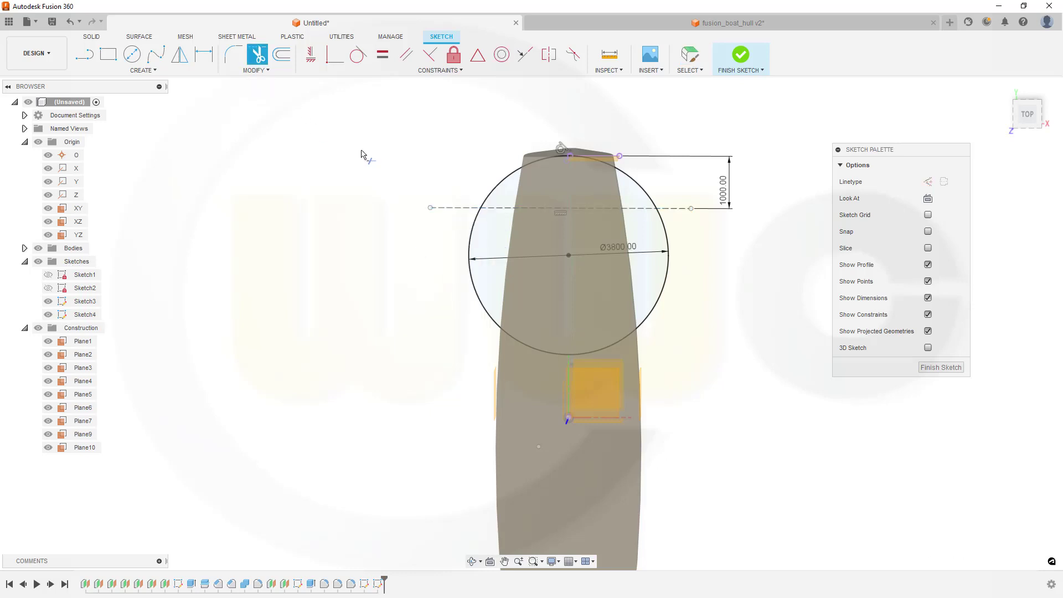
left_click(447, 208)
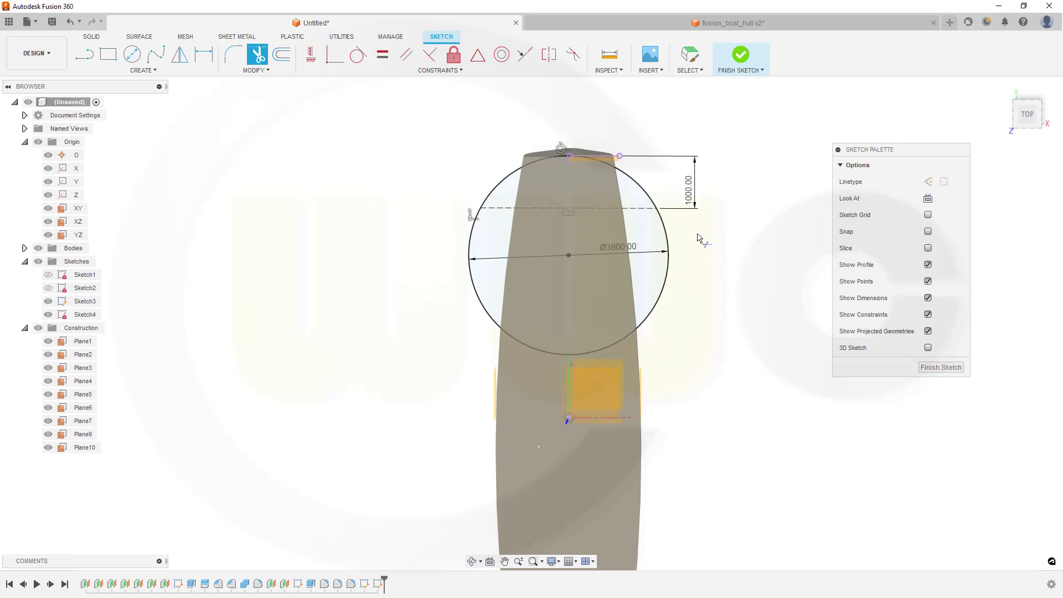
left_click(470, 292)
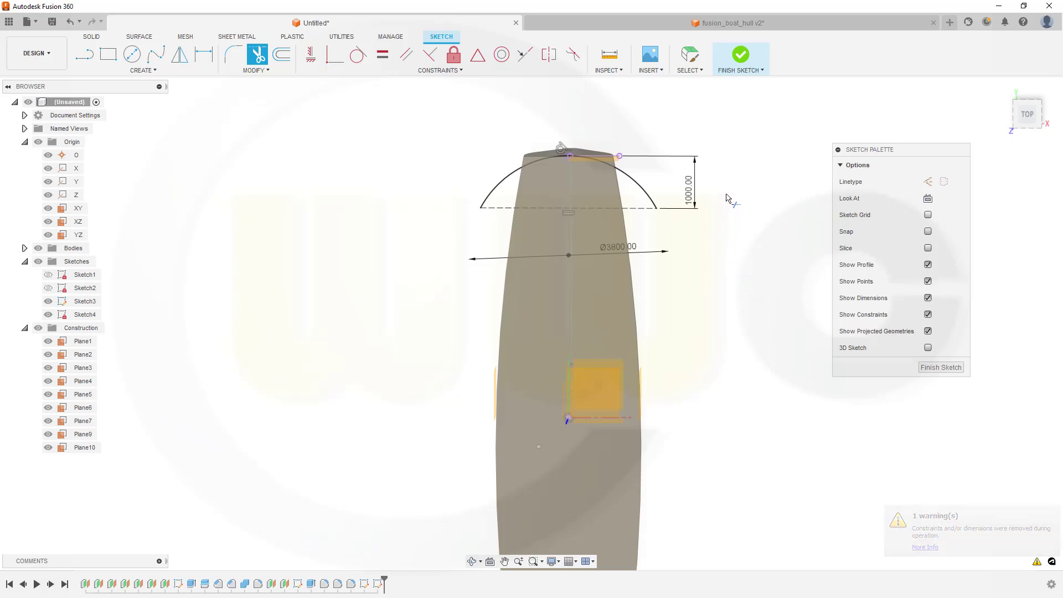
left_click(741, 56)
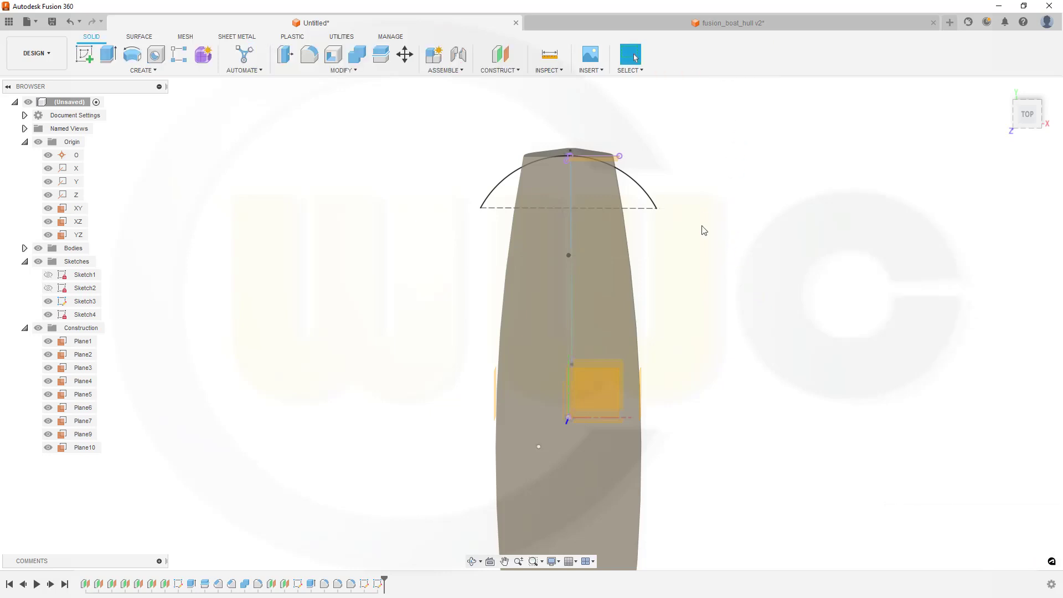
- Start a new sketch on the XZ origin plane and project the horizontal deck-level plane (Plane5) into it
middle_click_drag(650, 338, 619, 326, "shift")
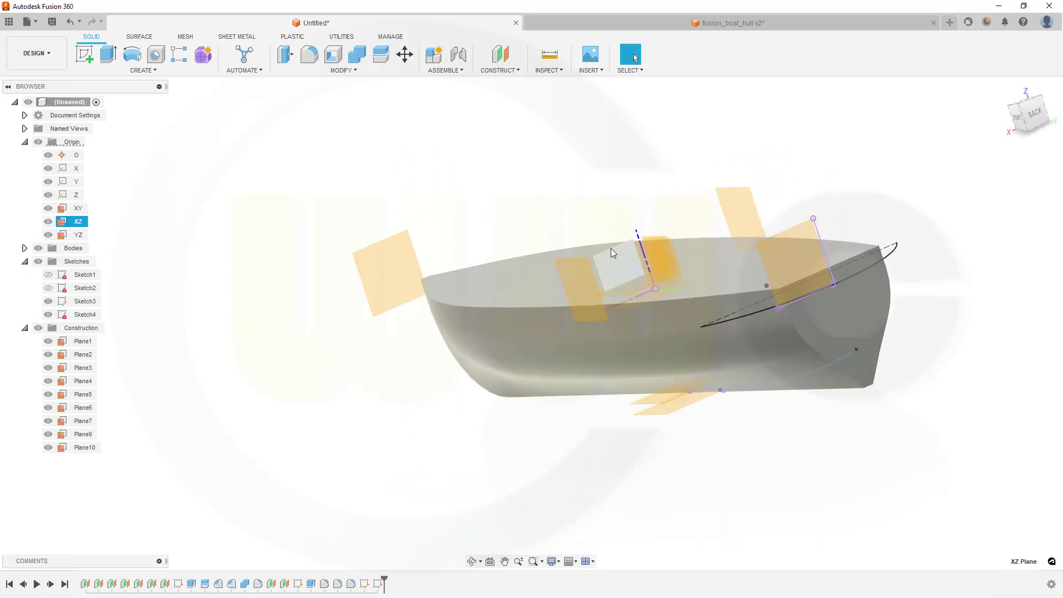
left_click(614, 261)
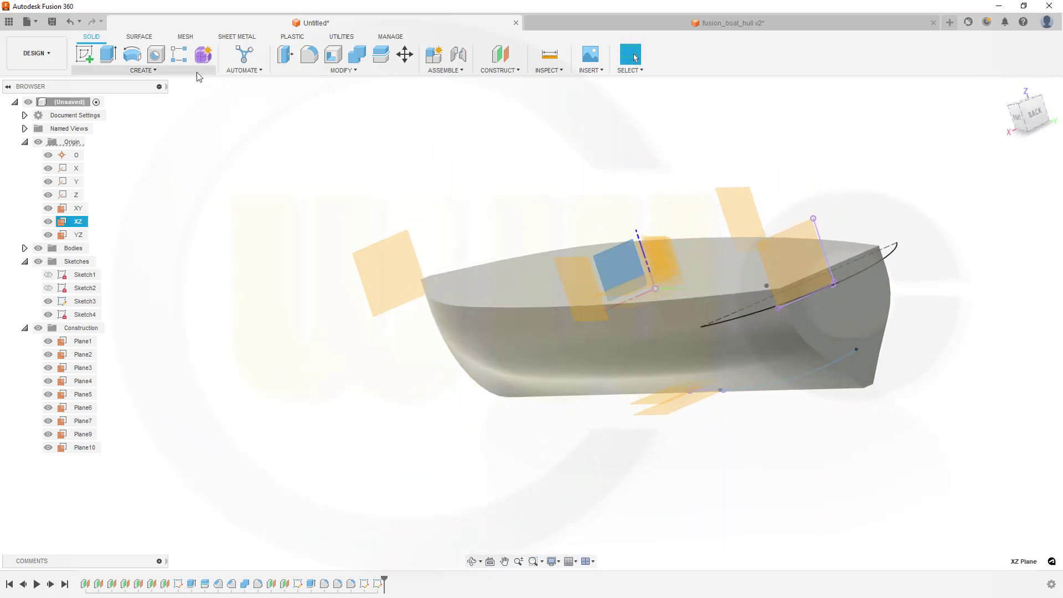
left_click(84, 54)
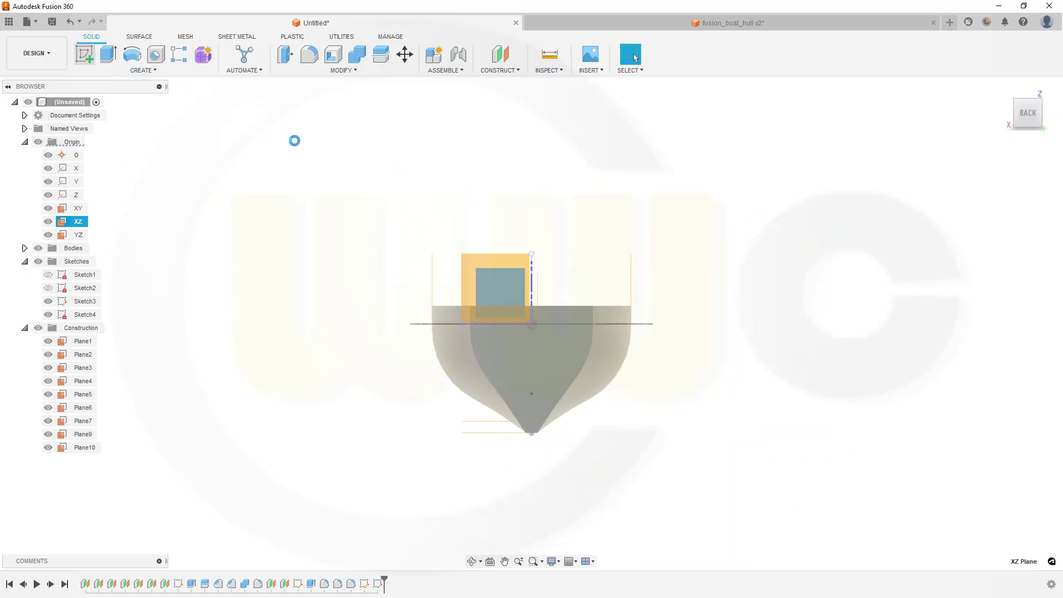
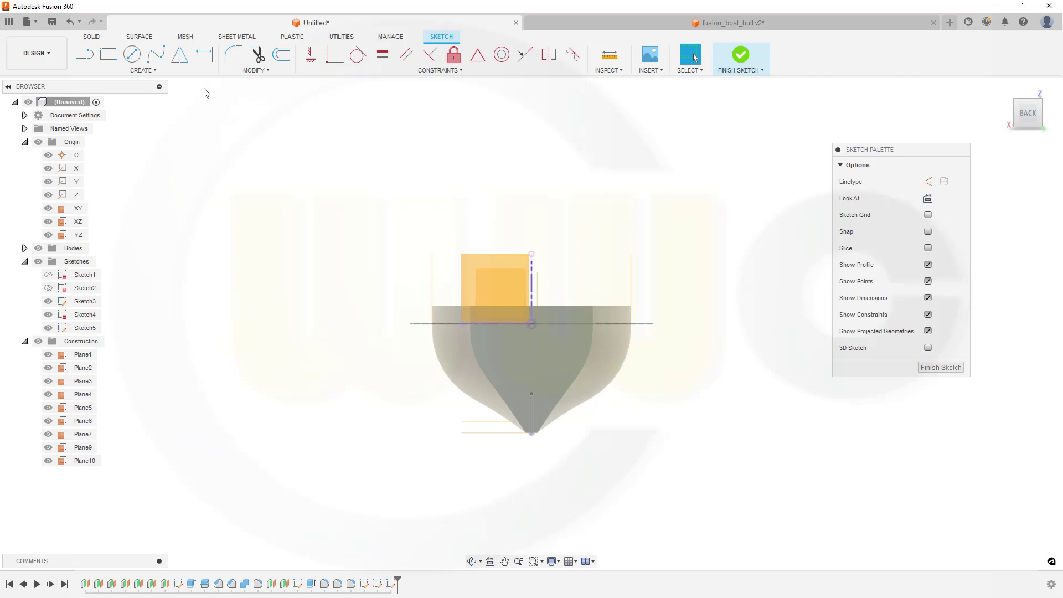
key("p")
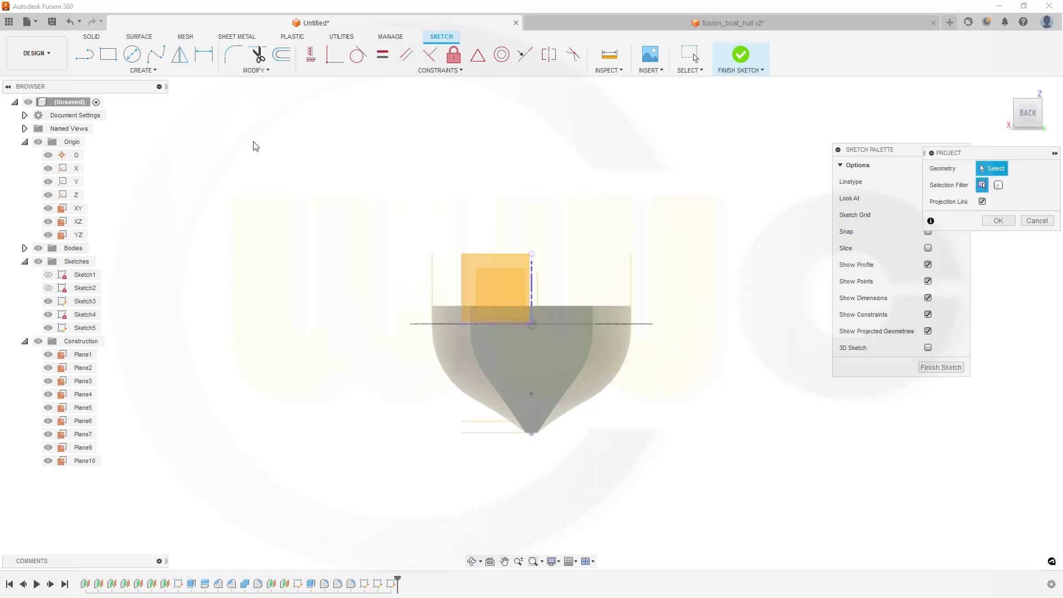
middle_click_drag(313, 253, 306, 262, "shift")
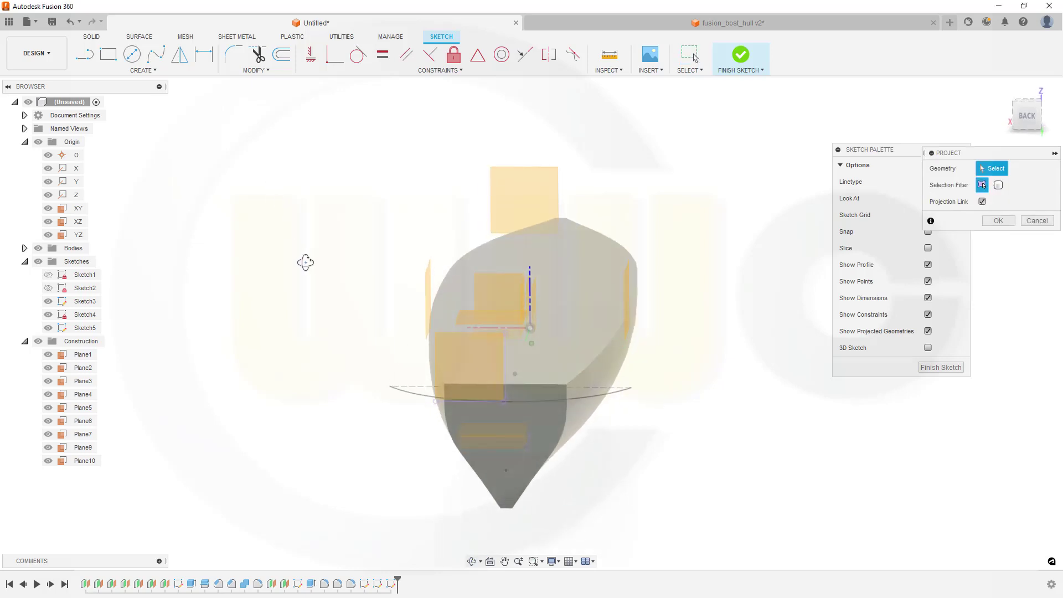
left_click(465, 320)
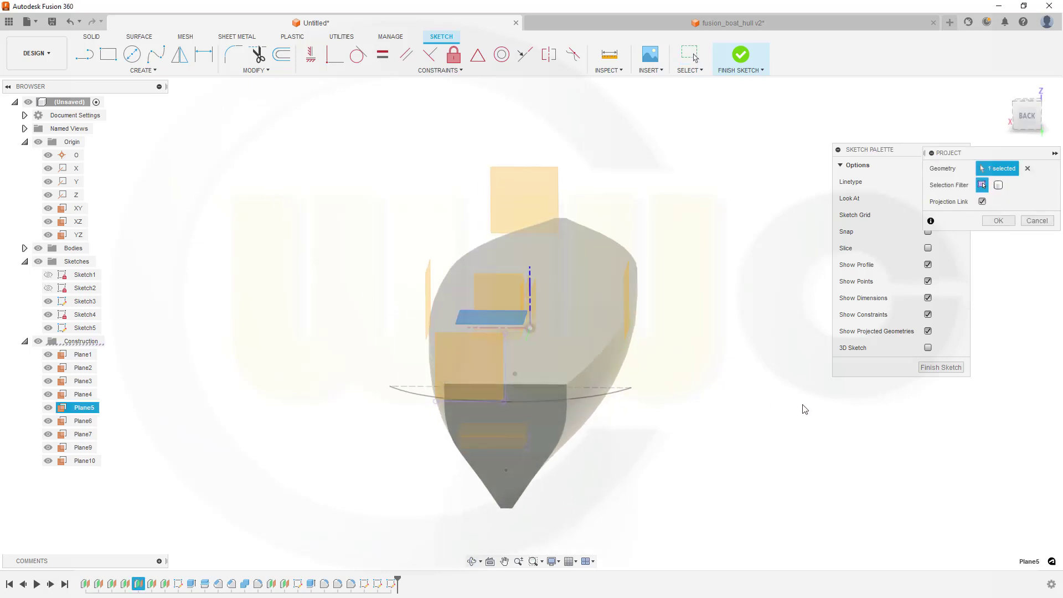
middle_click_drag(738, 394, 733, 373, "shift")
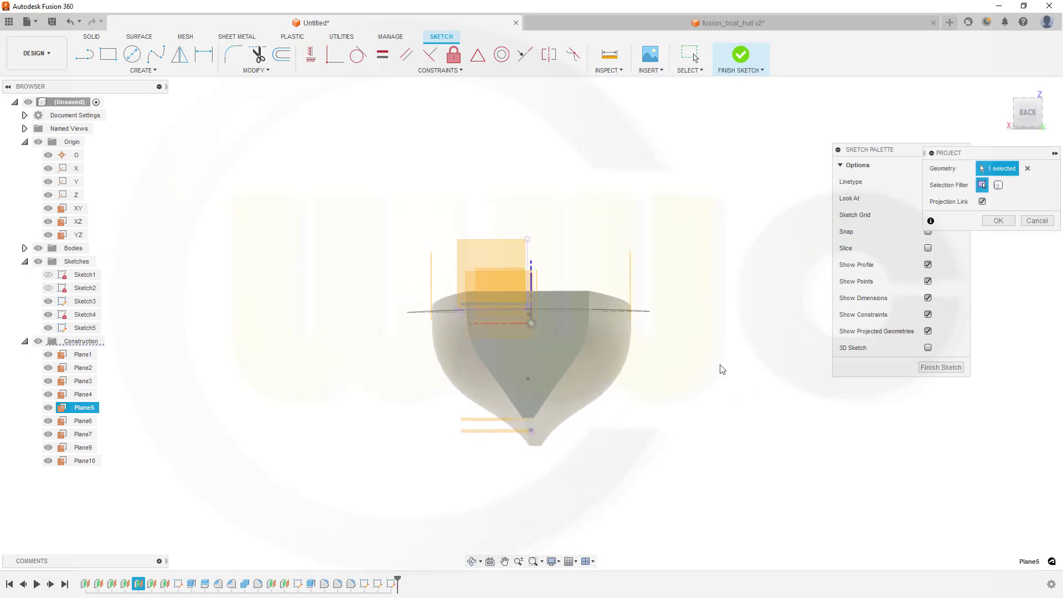
- Draw a circle beside the hull with its diameter set to 2*5790 mm
left_click(133, 53)
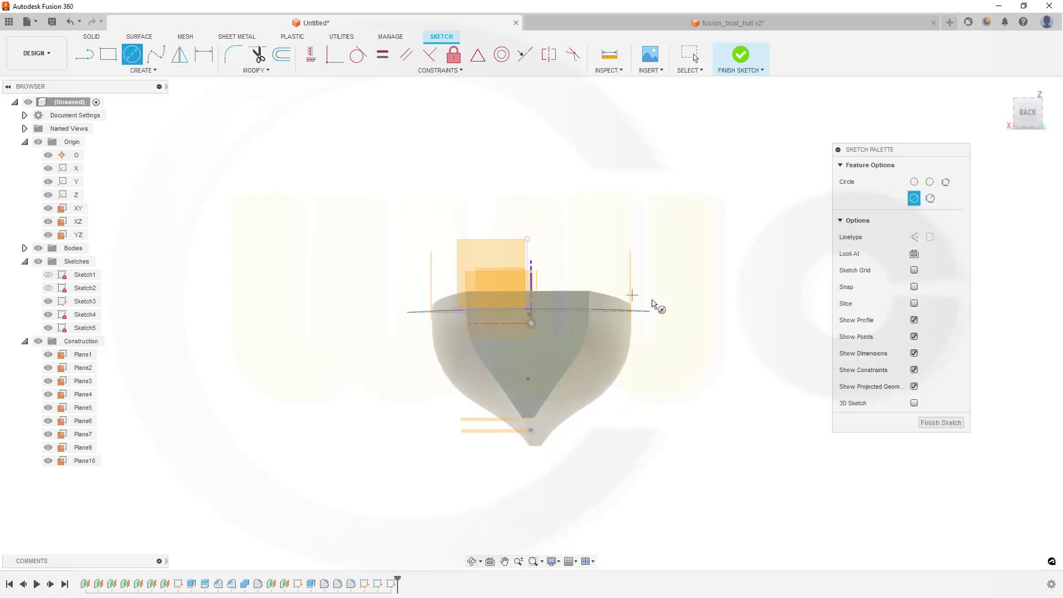
left_click(322, 309)
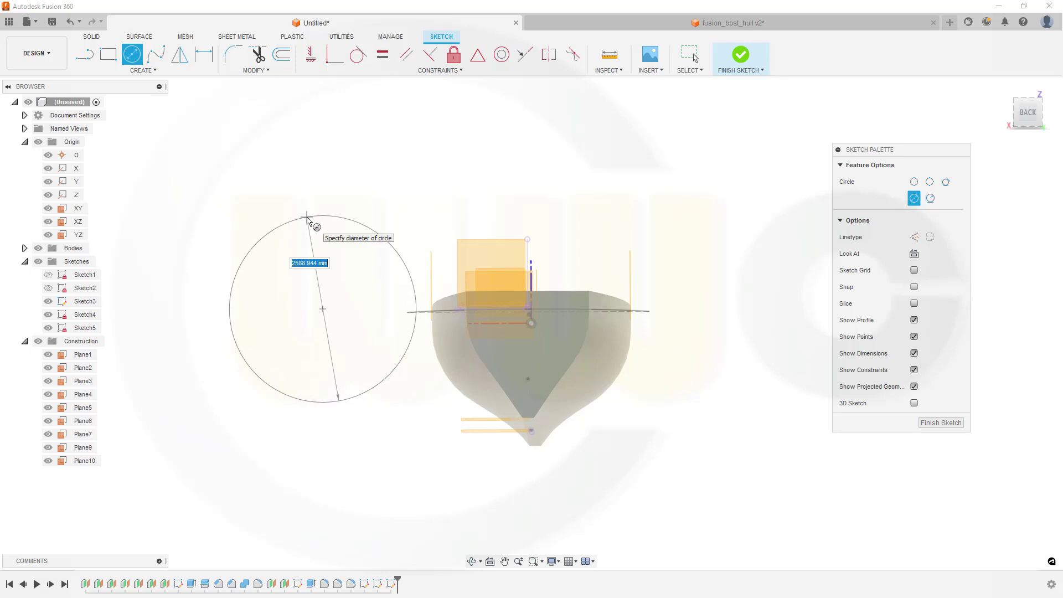
type("2*5")
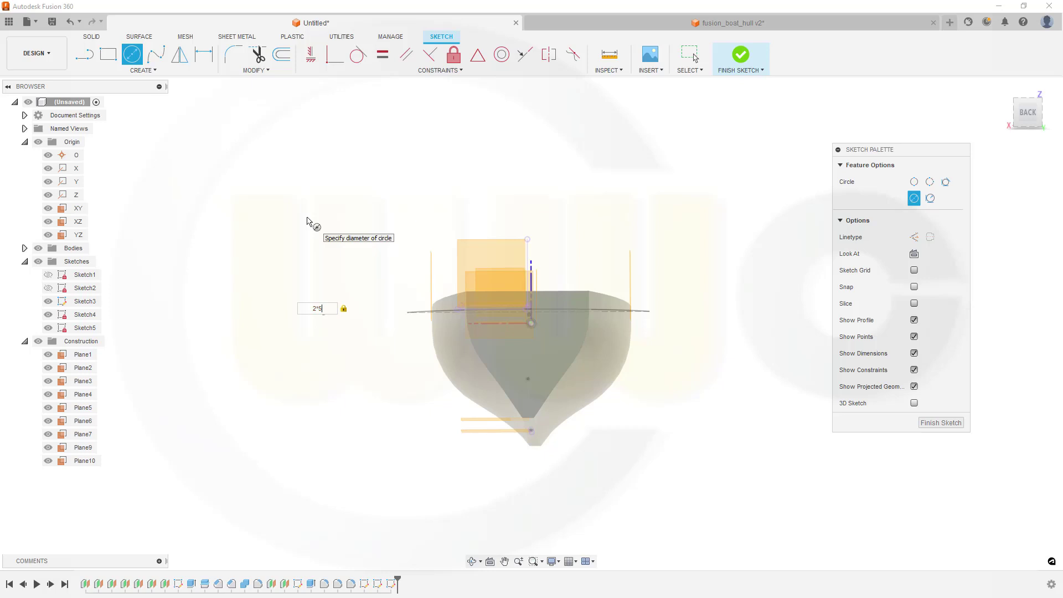
type("790")
key("Return")
key("Escape")
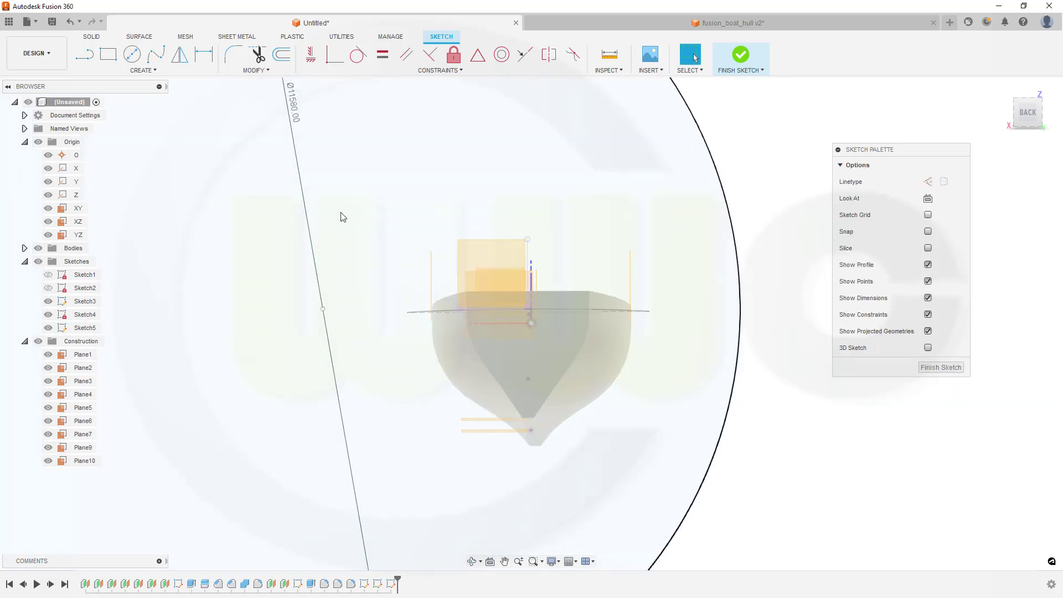
- Constrain the large circle's centre to be coincident with the vertical Z axis
left_click(334, 54)
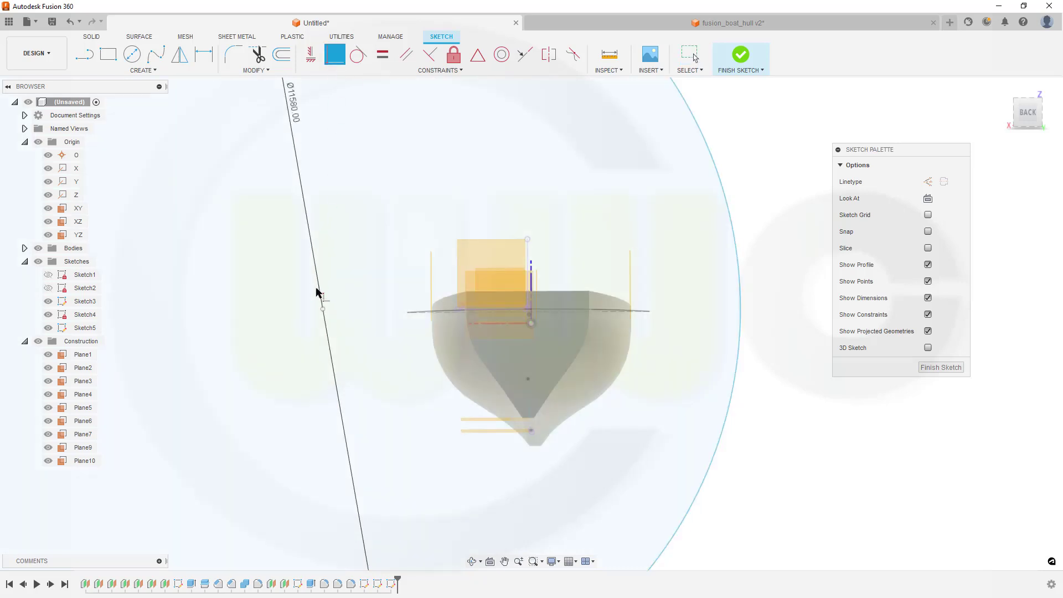
left_click(323, 309)
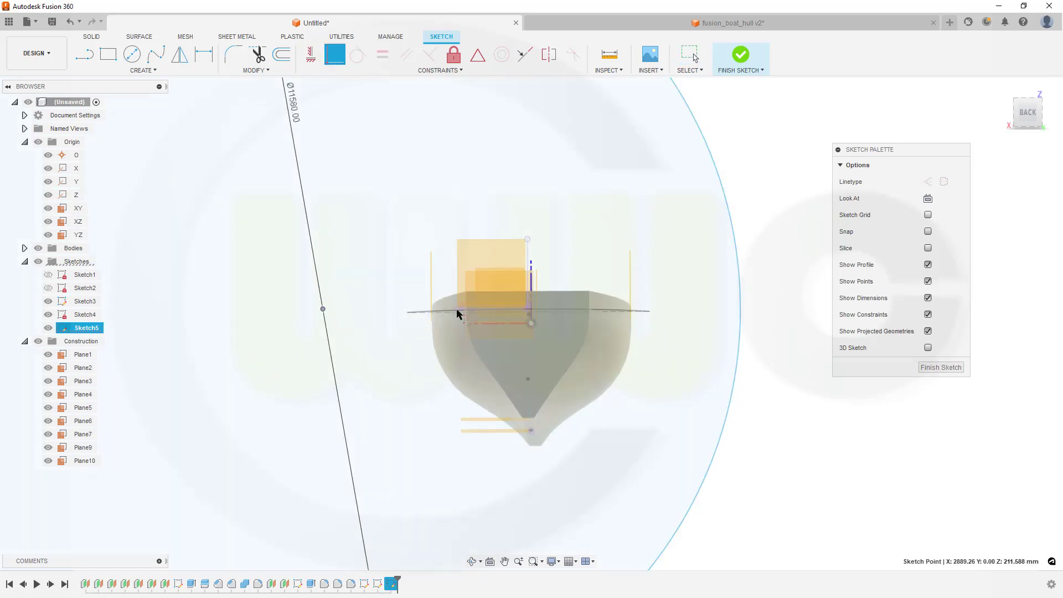
left_click(531, 275)
scroll(606, 269, "down", 4)
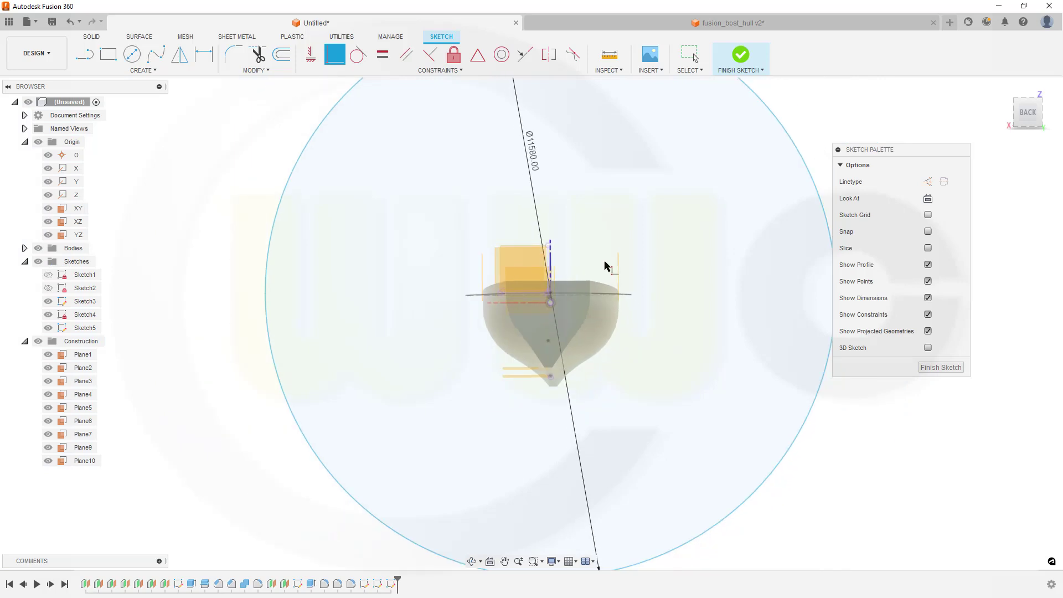
key("Escape")
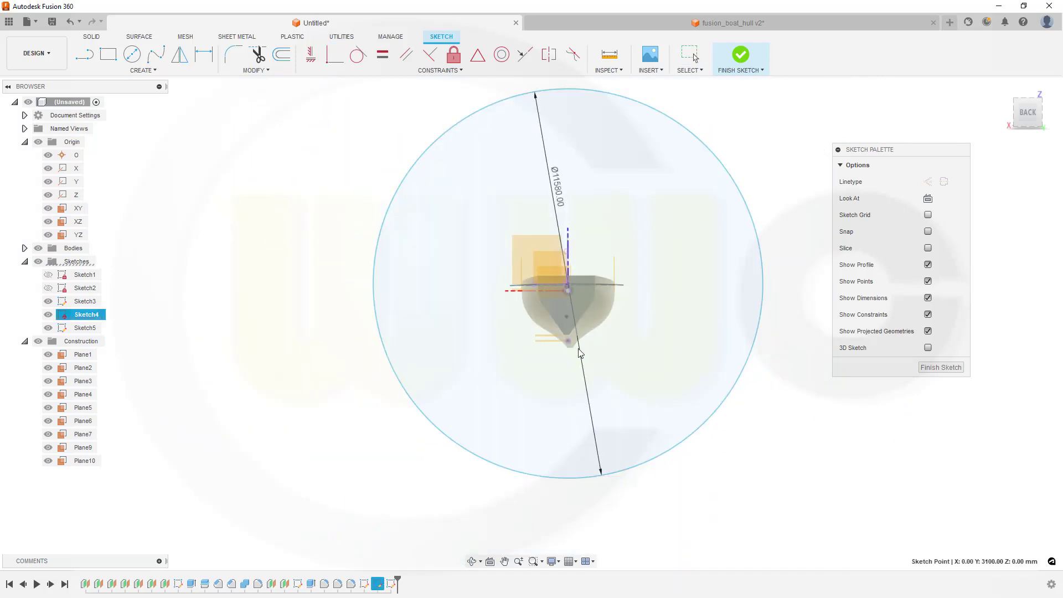
- Move the large circle down along the axis, make it tangent to the projected Plane5 line, and finish the sketch
mouse_move(715, 418)
left_mouse_down()
mouse_move(744, 505)
mouse_move(753, 496)
left_mouse_up()
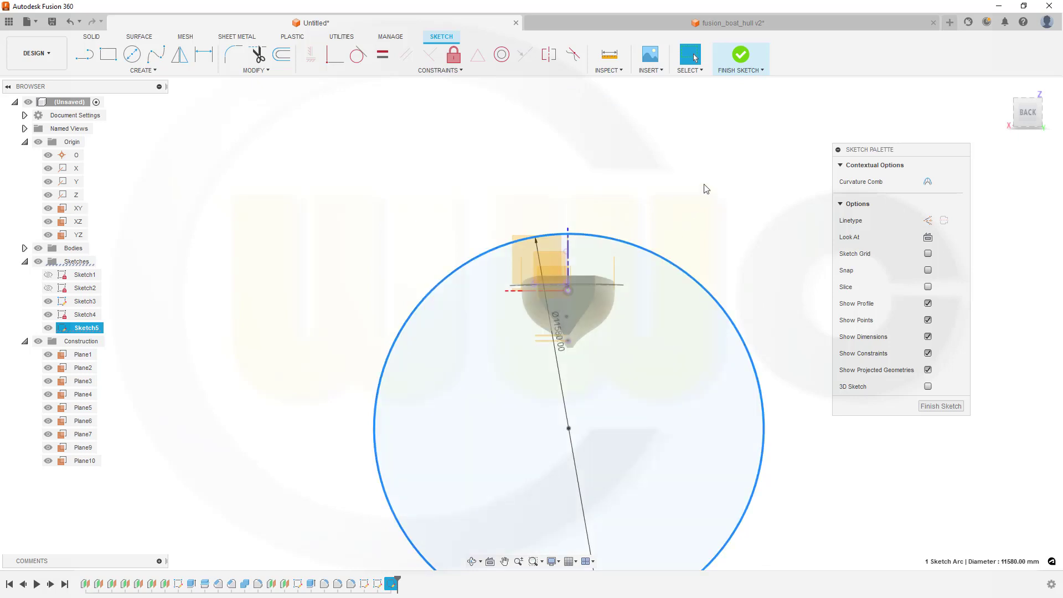
key("Escape")
left_click(358, 54)
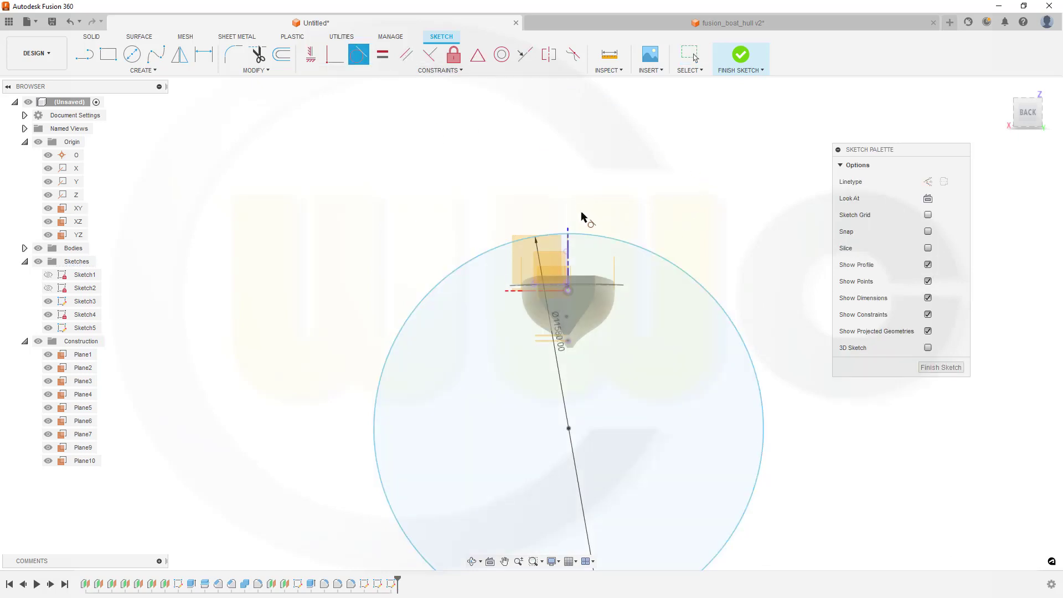
left_click(581, 235)
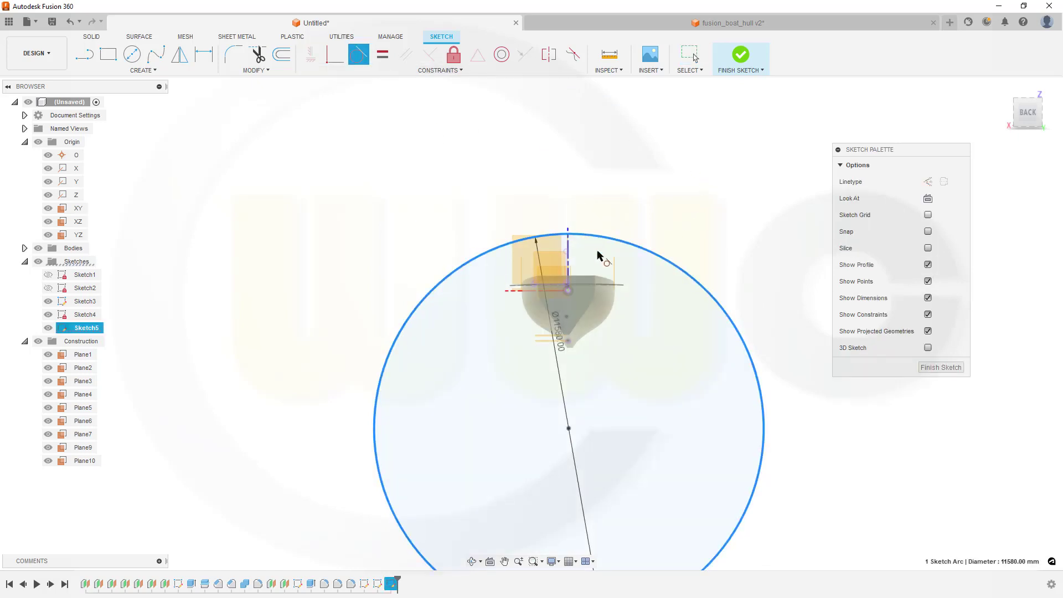
left_click(556, 288)
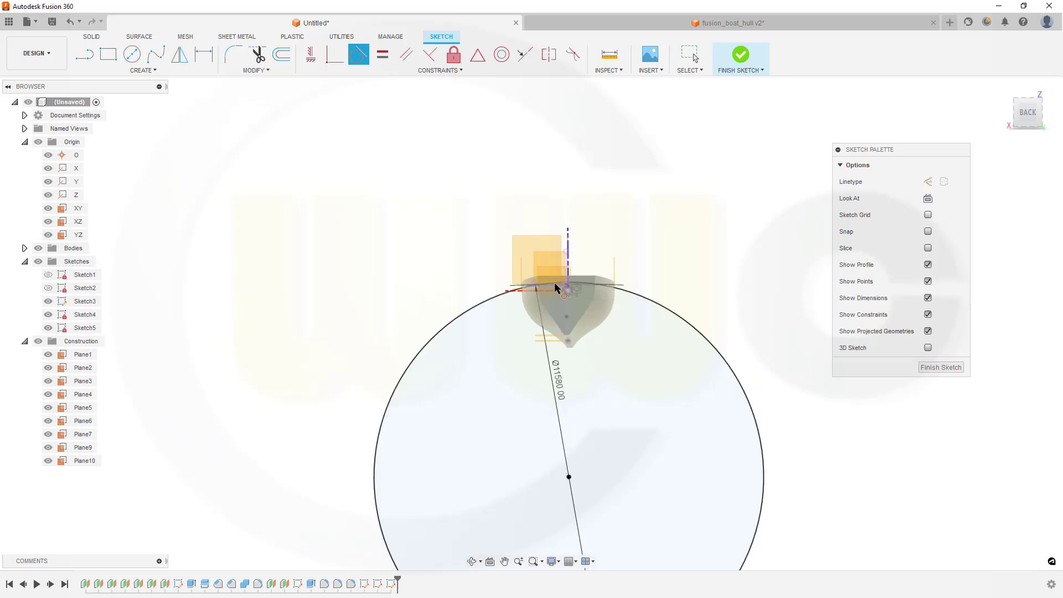
left_click(931, 368)
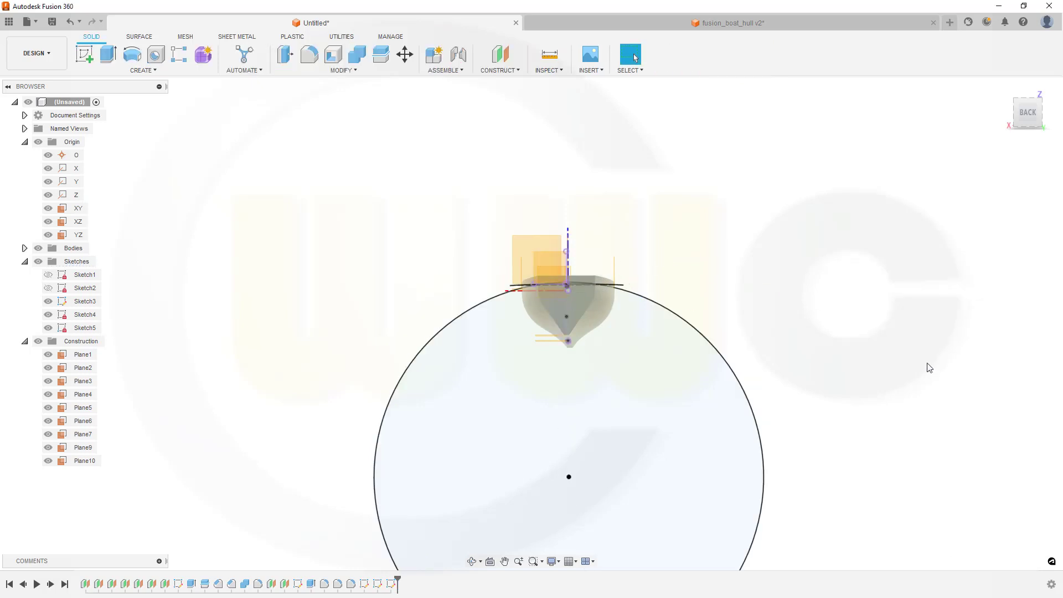
- Reopen the large circle's sketch and draw a horizontal line across the circle below the hull, extending past both sides
double_click(391, 584)
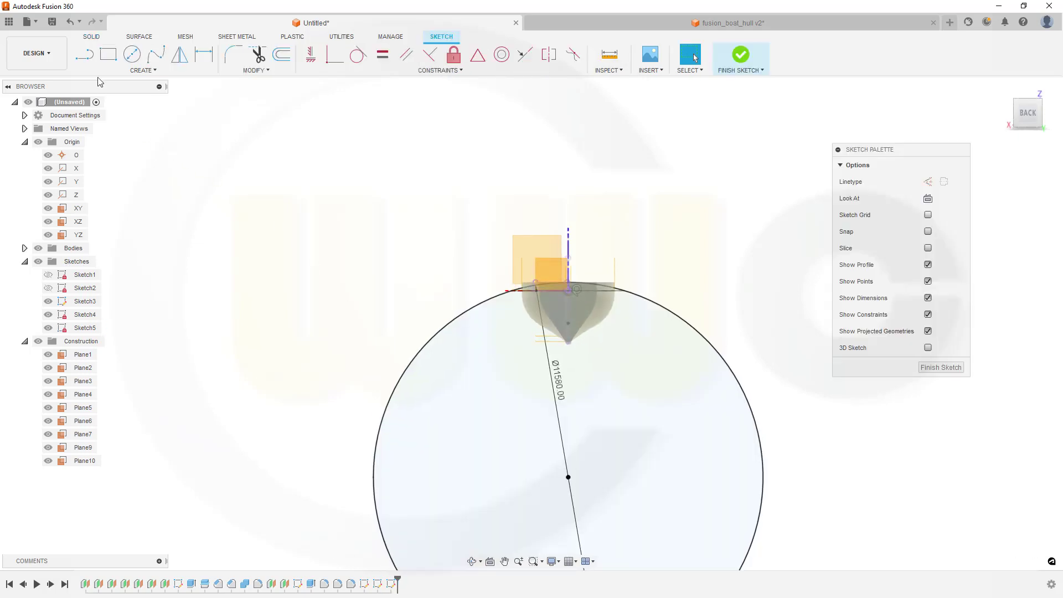
left_click(84, 53)
left_click(330, 406)
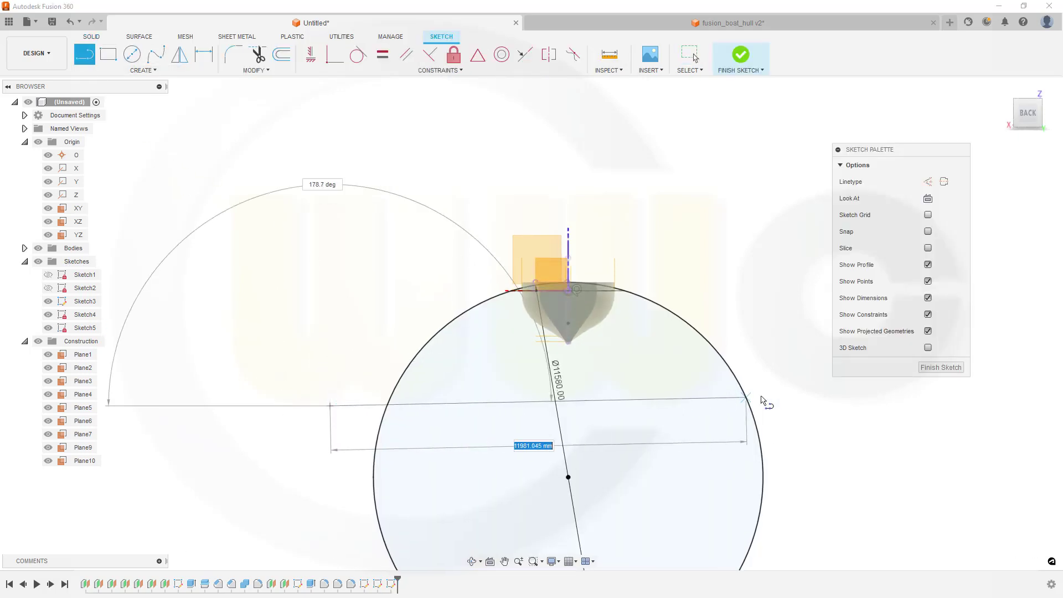
left_click(793, 406)
key("Escape")
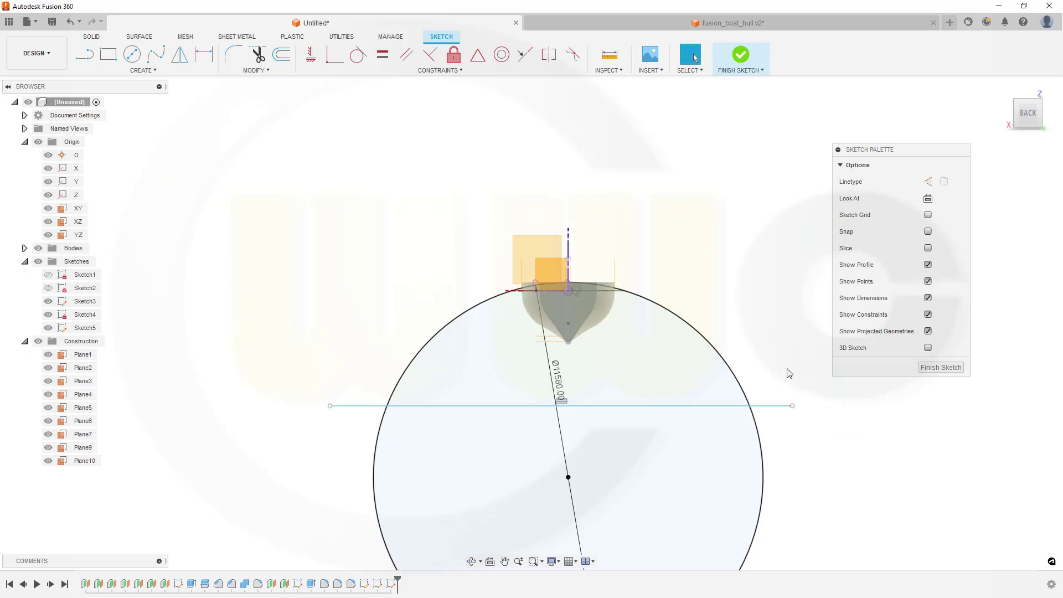
left_click(204, 54)
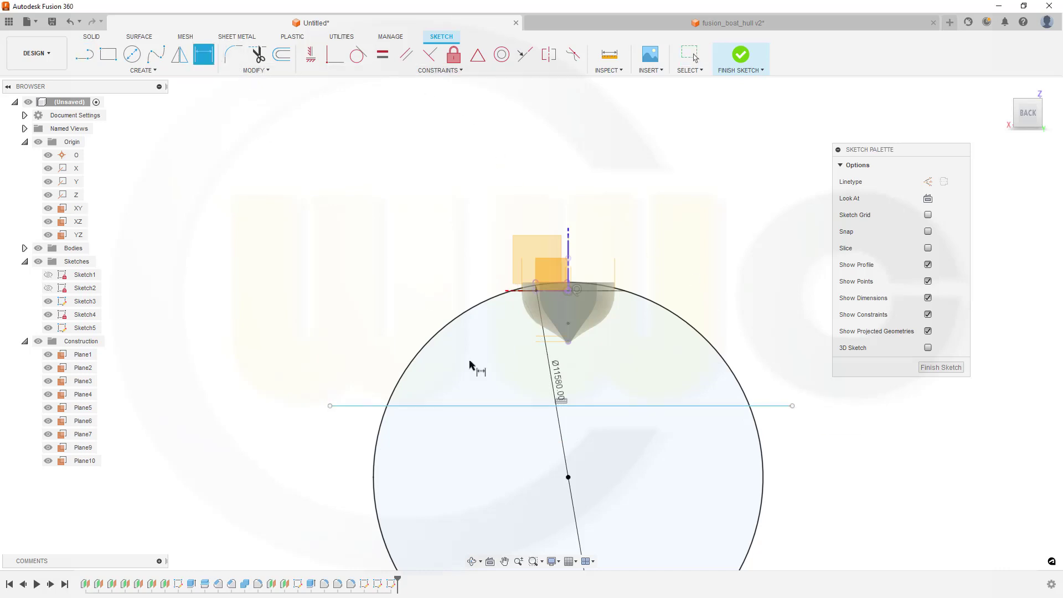
left_click(508, 409)
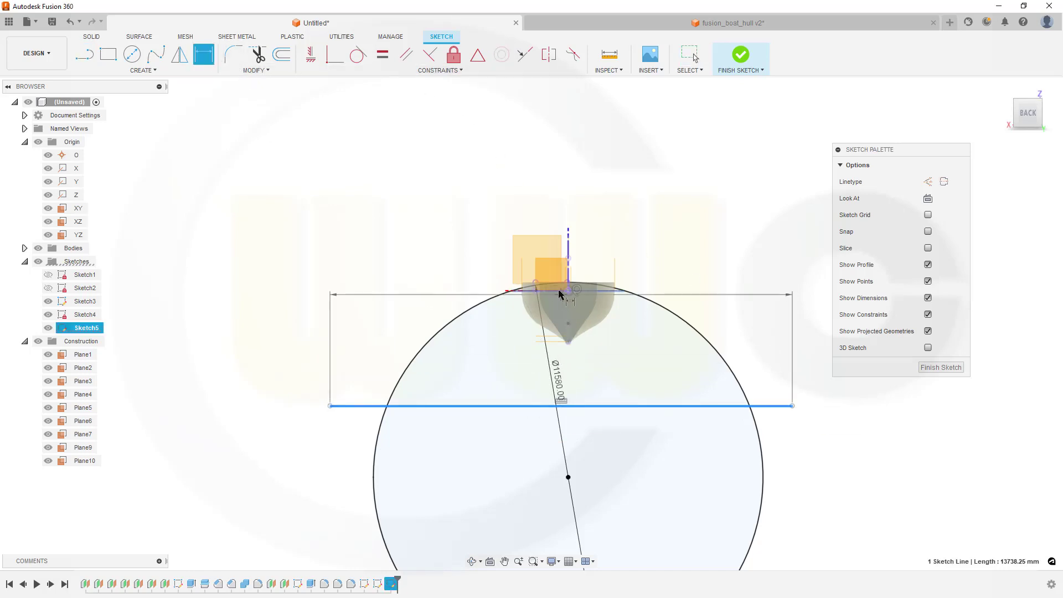
left_click(568, 477)
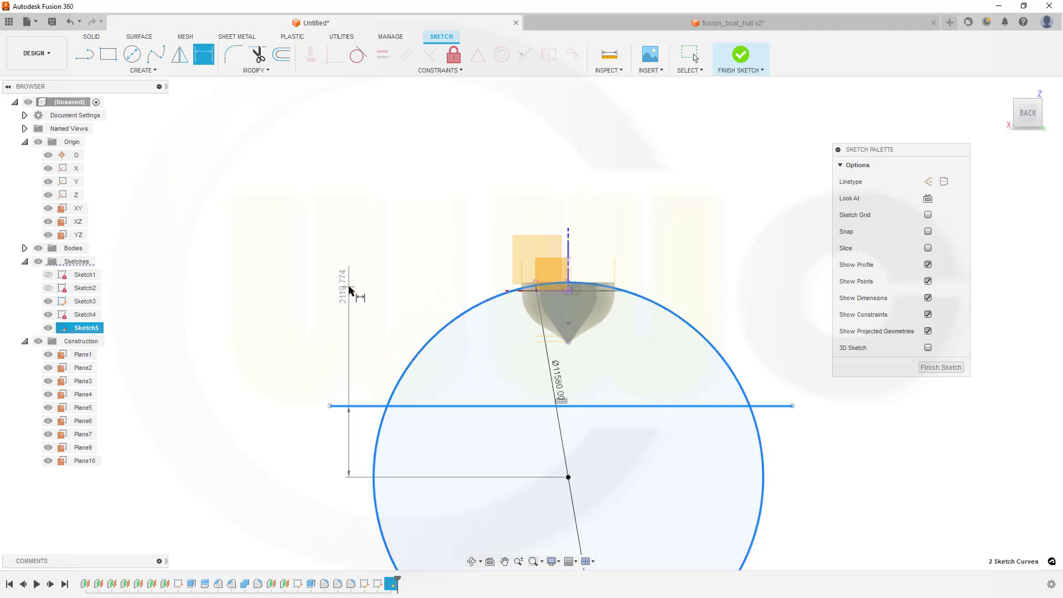
key("Escape")
key("Escape")
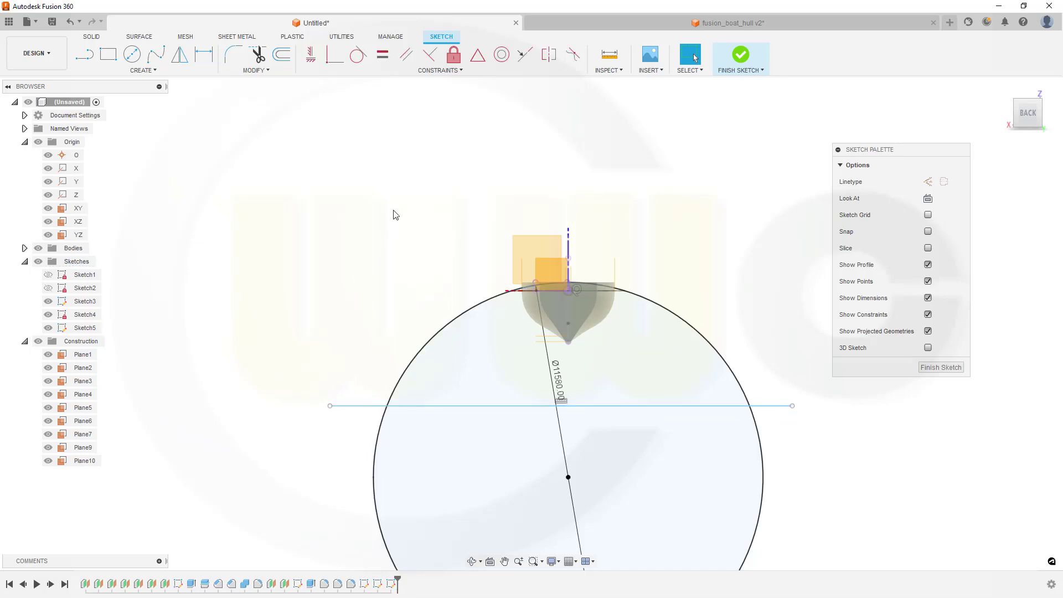
- Dimension the horizontal line across the large circle 1500 mm below the projected Plane5 line
left_click(204, 54)
scroll(567, 294, "up", 5)
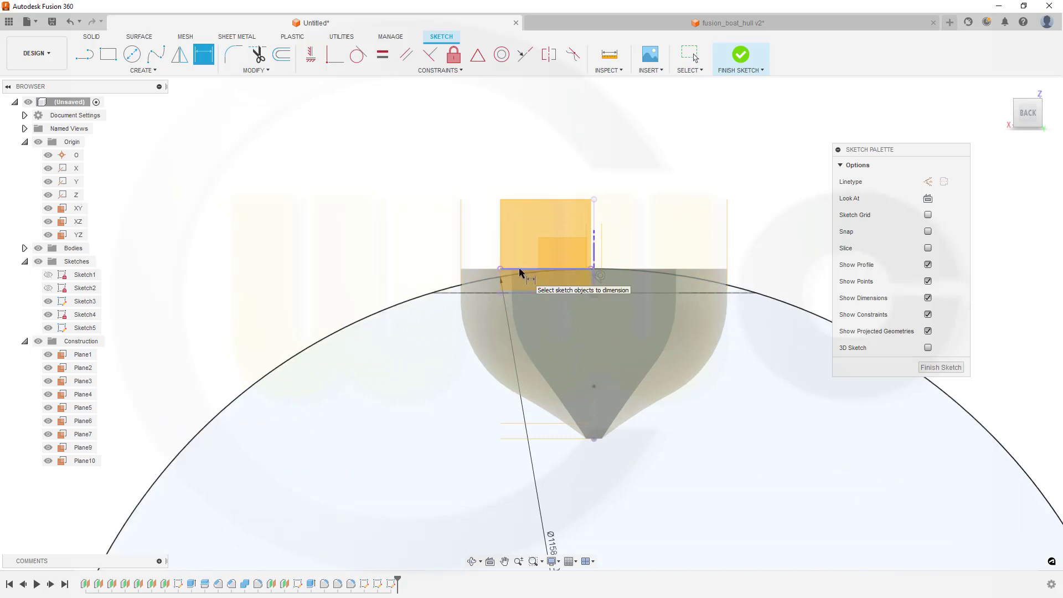
left_click(554, 281)
scroll(665, 366, "down", 2)
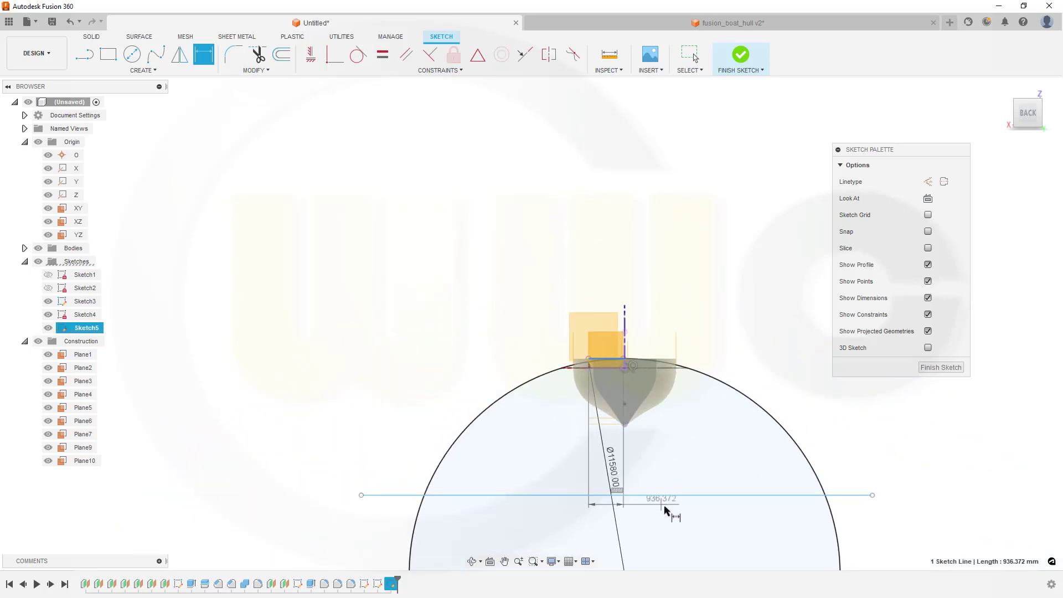
middle_click_drag(673, 506, 665, 430)
scroll(665, 429, "down", 1)
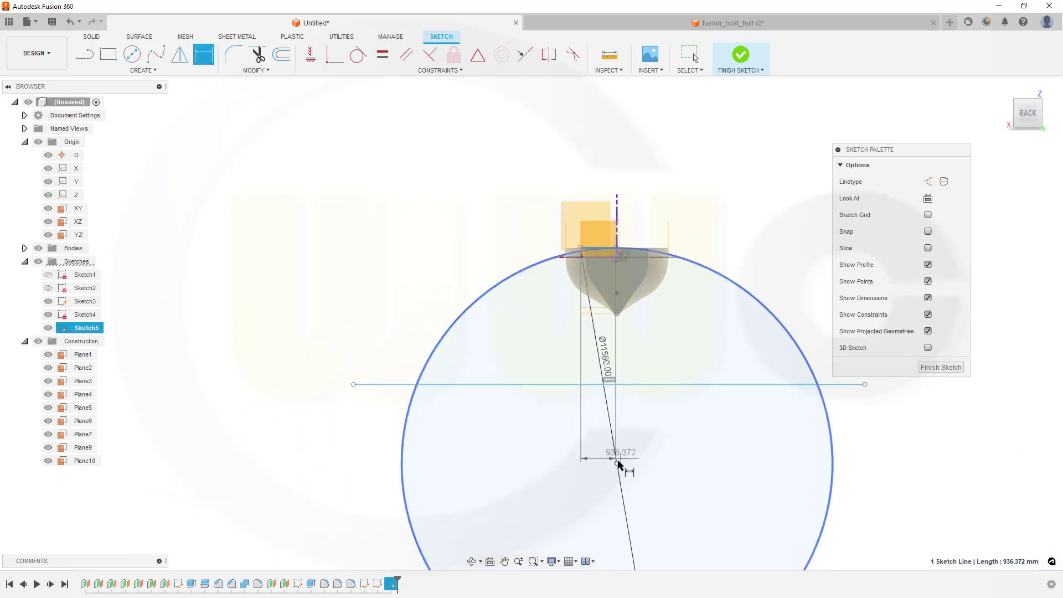
left_click(576, 384)
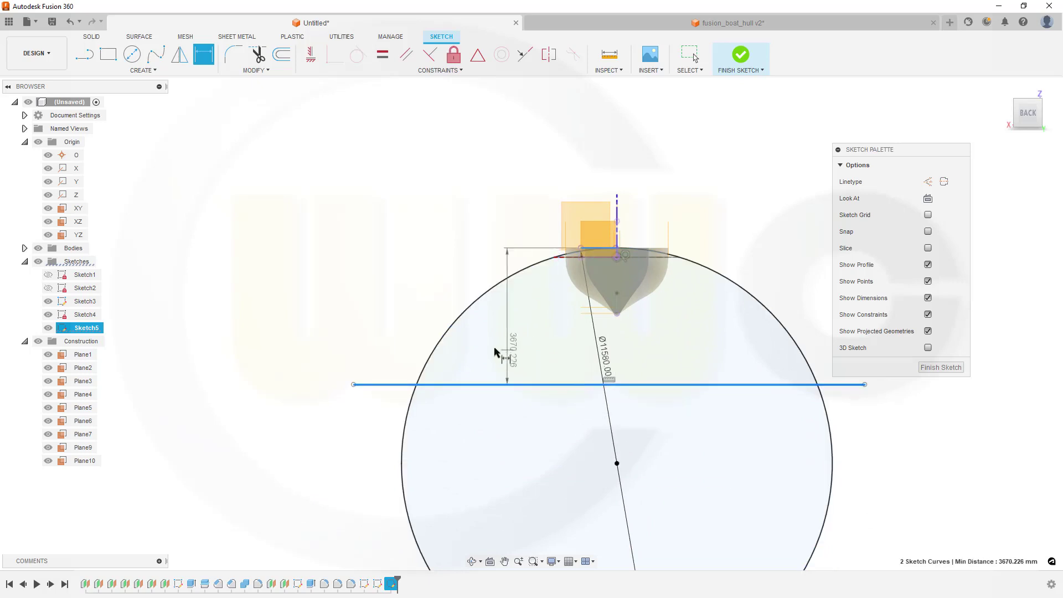
left_click(387, 332)
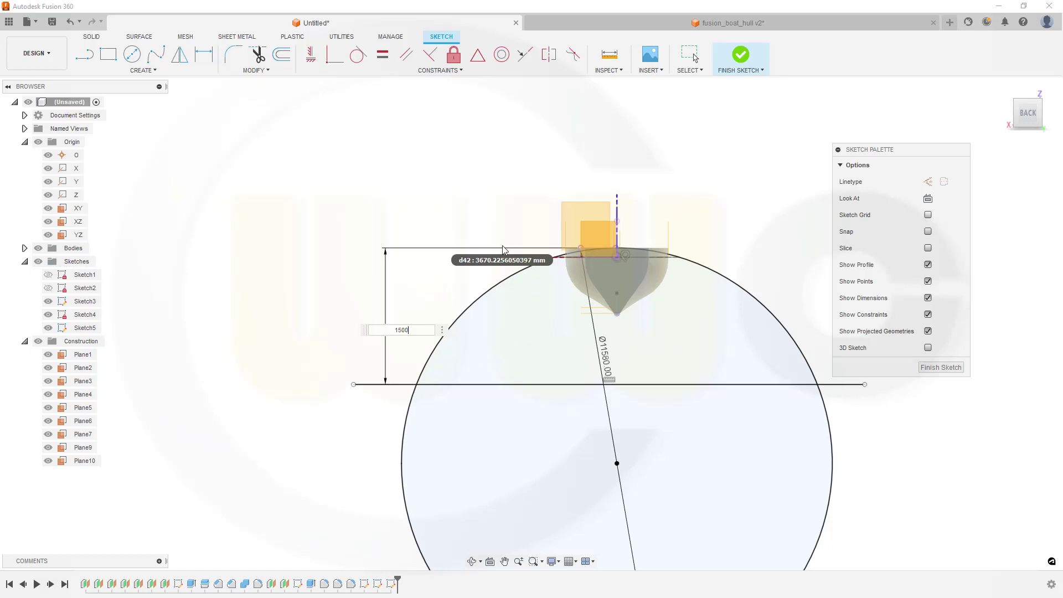
type("1500")
key("Return")
key("Escape")
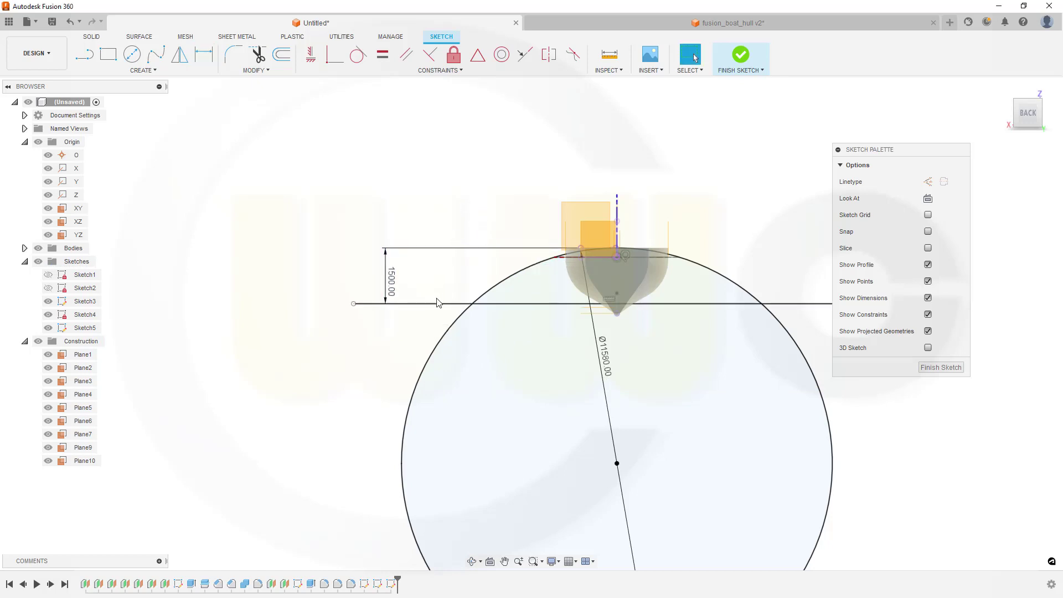
- Convert the horizontal line across the large circle to construction geometry
right_click(433, 310)
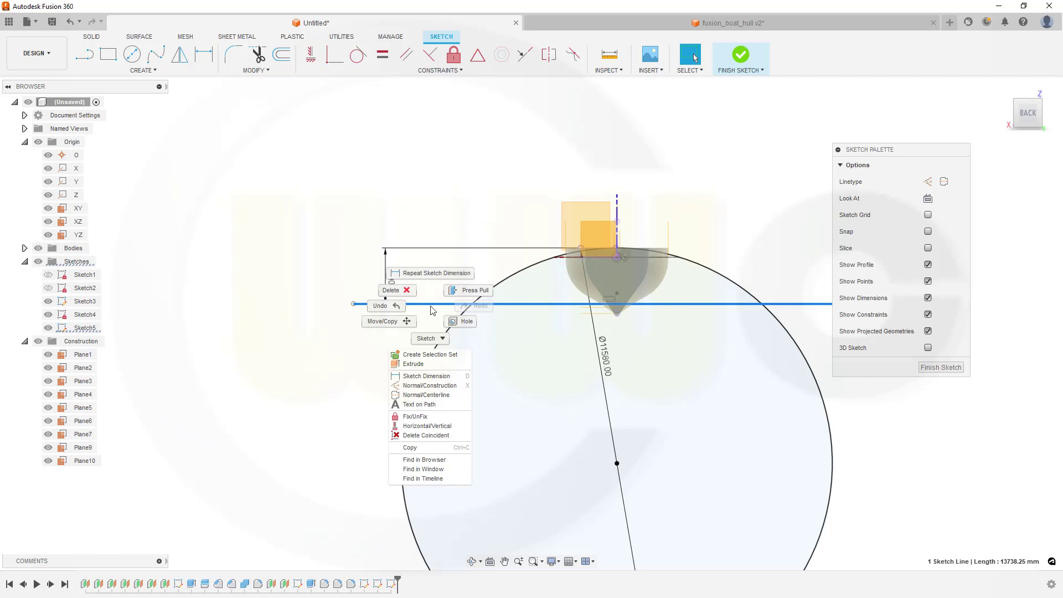
left_click(449, 388)
left_click(404, 181)
- Trim away the large circle below the construction line and the line's overhanging ends, and finish the sketch
left_click(258, 54)
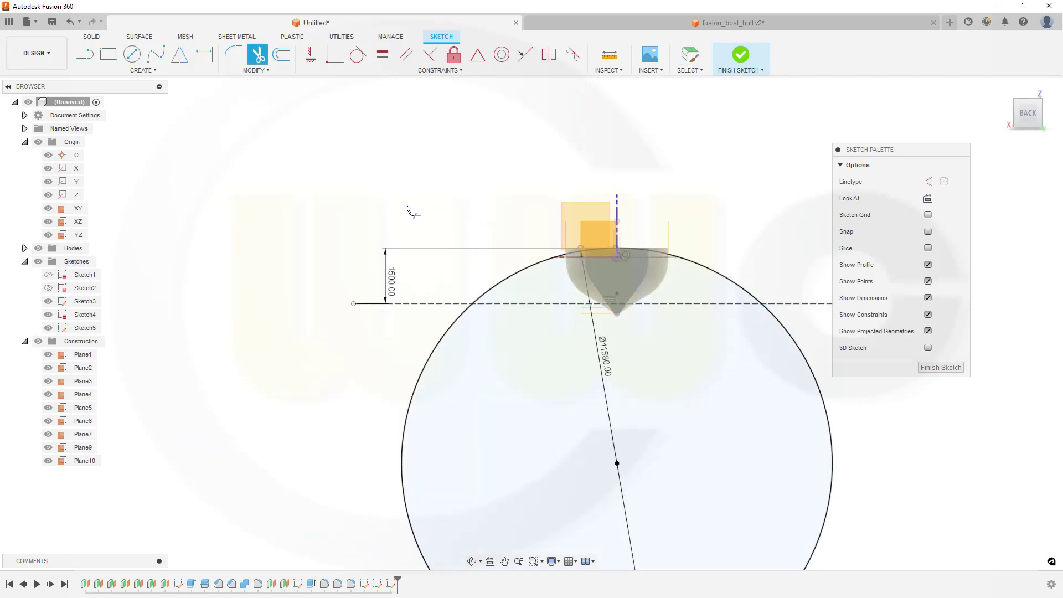
left_click(453, 325)
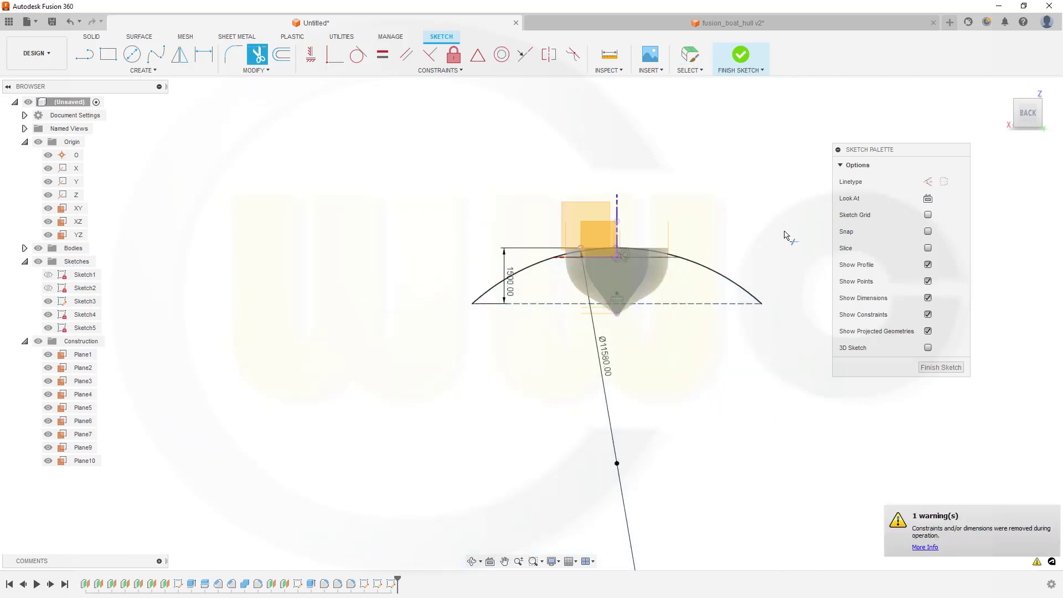
left_click(942, 368)
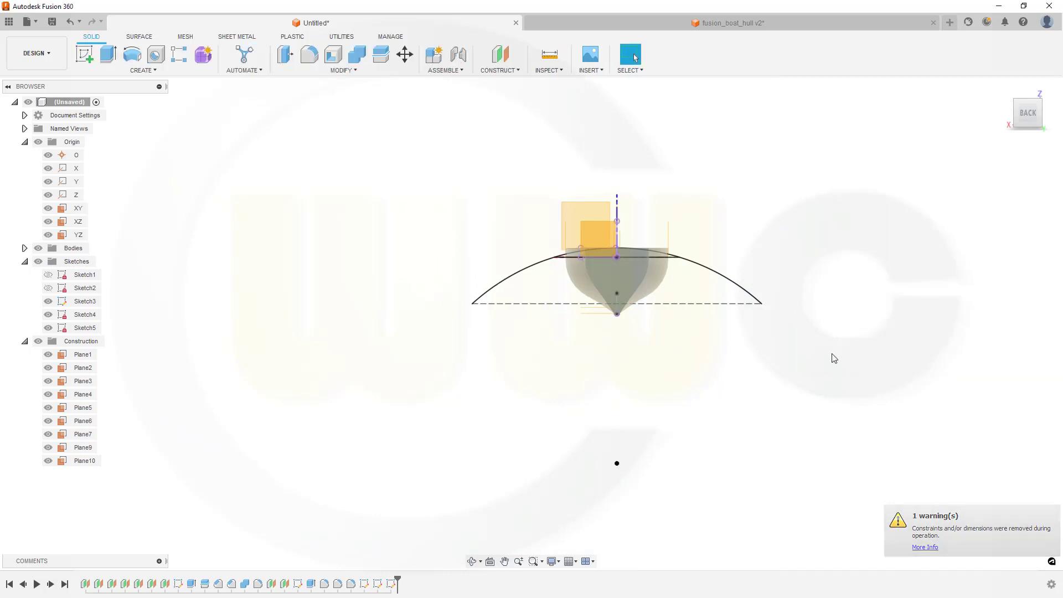
- Start a two-sided surface extrusion of the large cross-section arc, with Side 1 extending to Plane3 at the stern
mouse_move(743, 368)
middle_mouse_down("shift")
mouse_move(710, 315)
mouse_move(612, 353)
middle_mouse_up("shift")
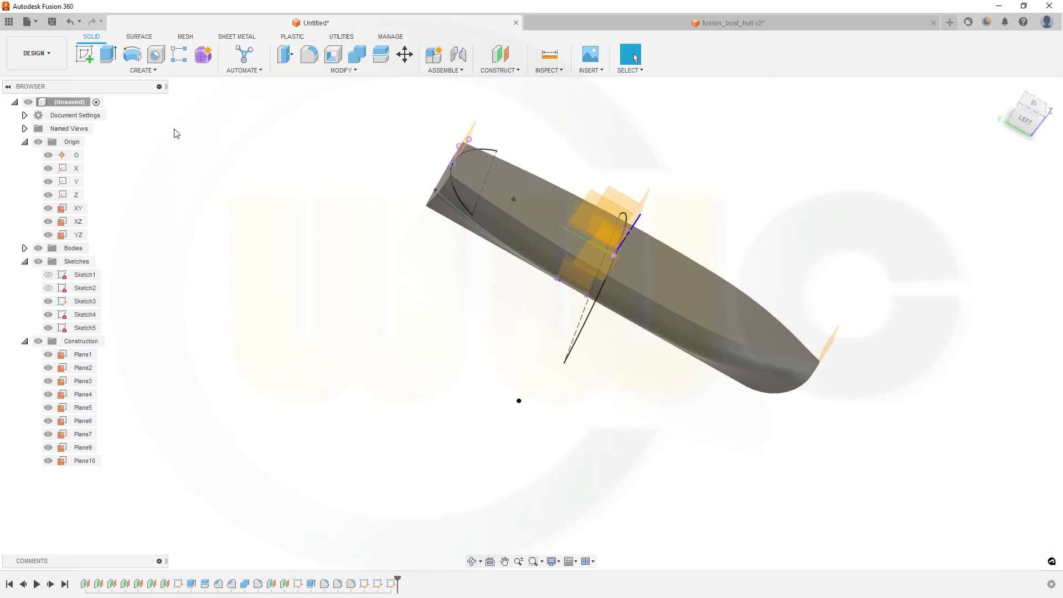
left_click(139, 37)
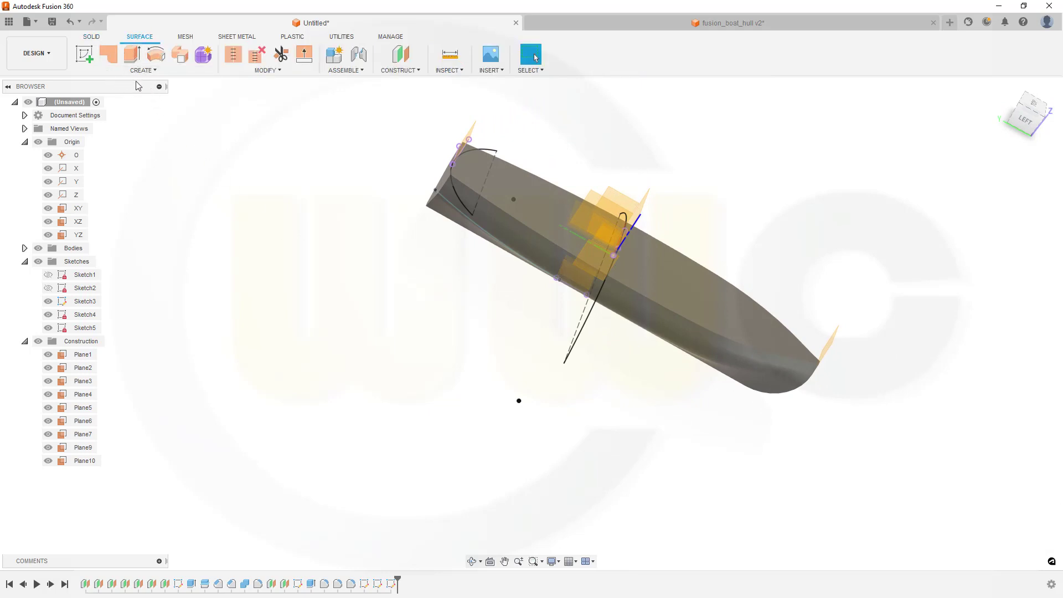
left_click(132, 55)
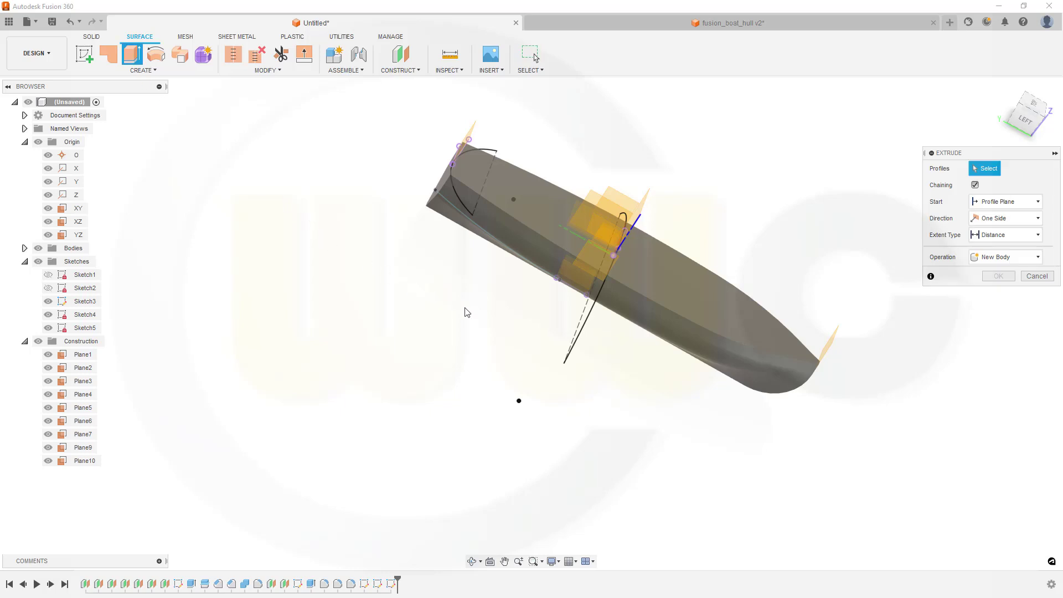
left_click(629, 223)
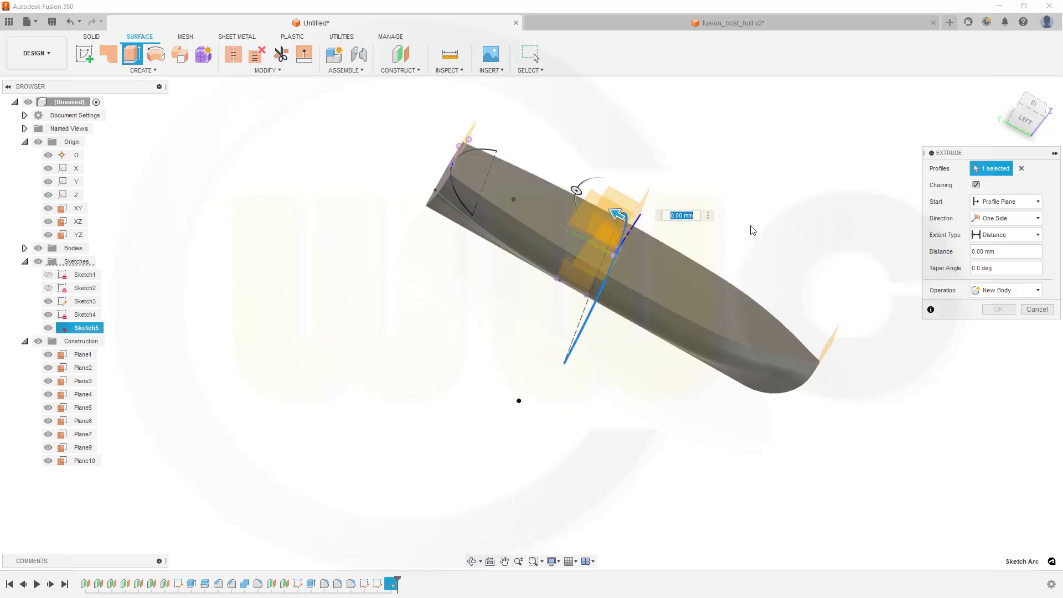
left_click(1032, 218)
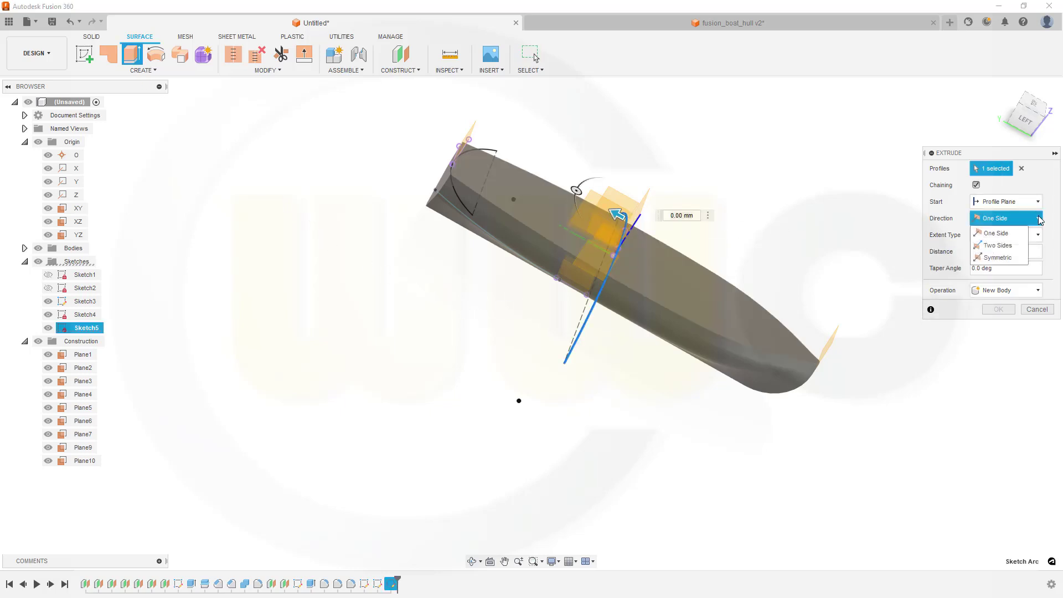
left_click(1011, 248)
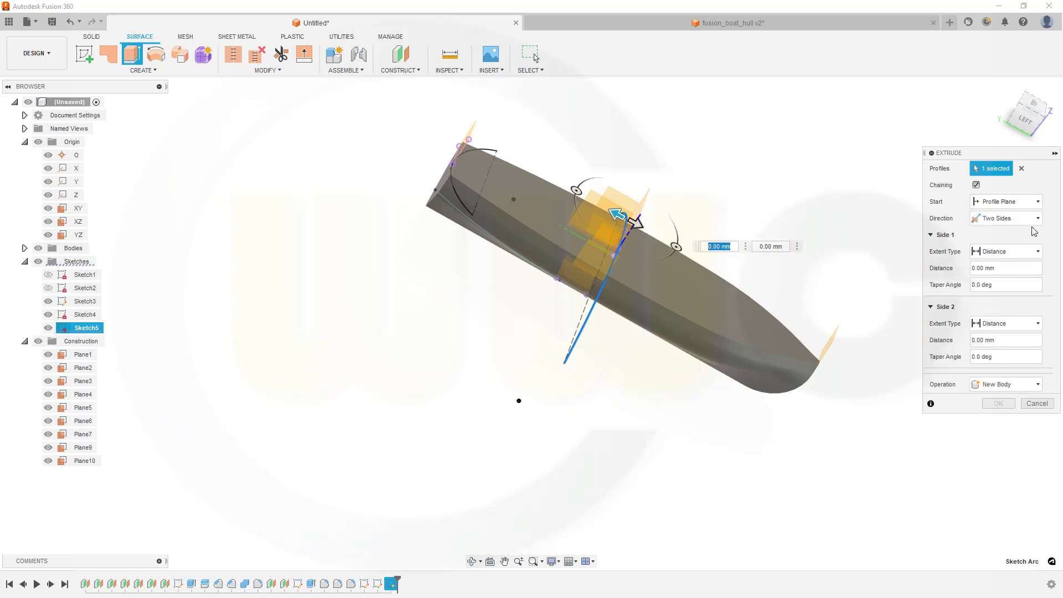
left_click(1038, 253)
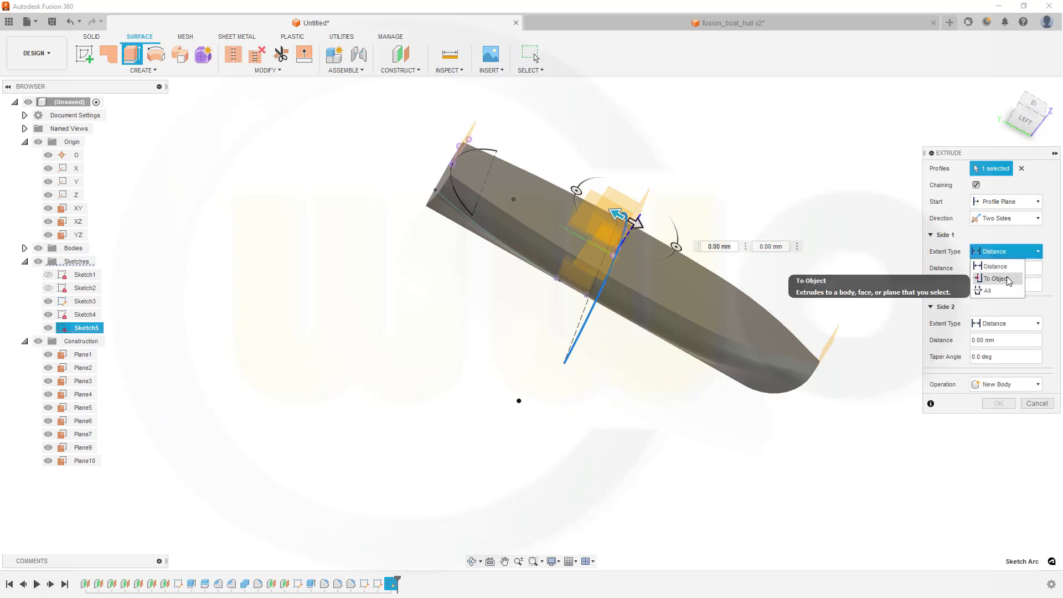
left_click(994, 279)
left_click(472, 133)
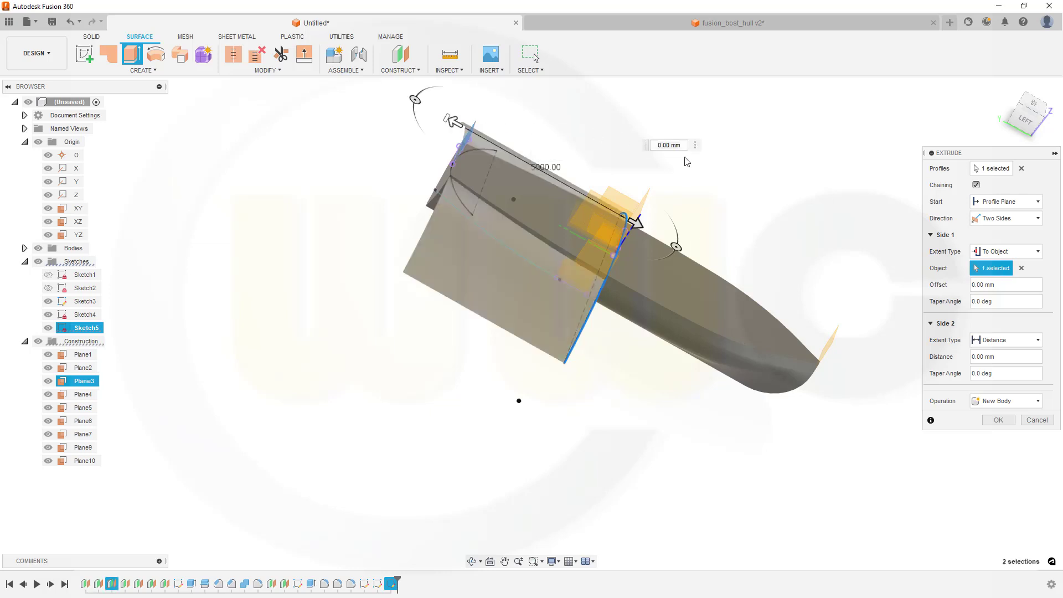
- Extend Side 2 of the arc's surface extrusion to Plane4 at the bow and complete it as a new body
left_click(1035, 340)
left_click(1013, 370)
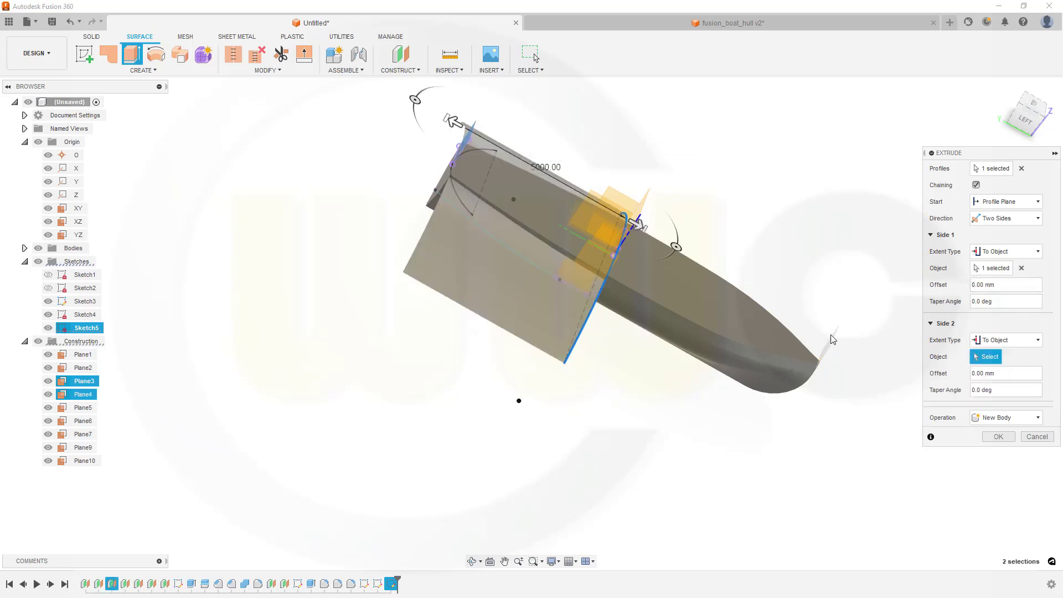
left_click(838, 348)
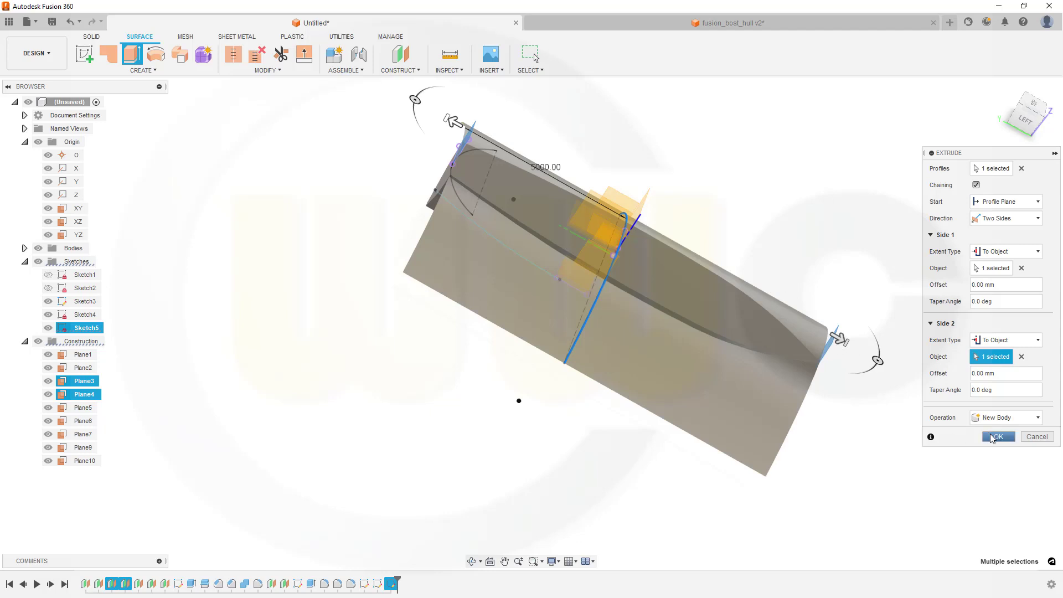
left_click(993, 437)
- Start a two-sided surface extrusion of the rounded stern outline, with Side 1 extending to Plane5
middle_click_drag(729, 348, 632, 249, "shift")
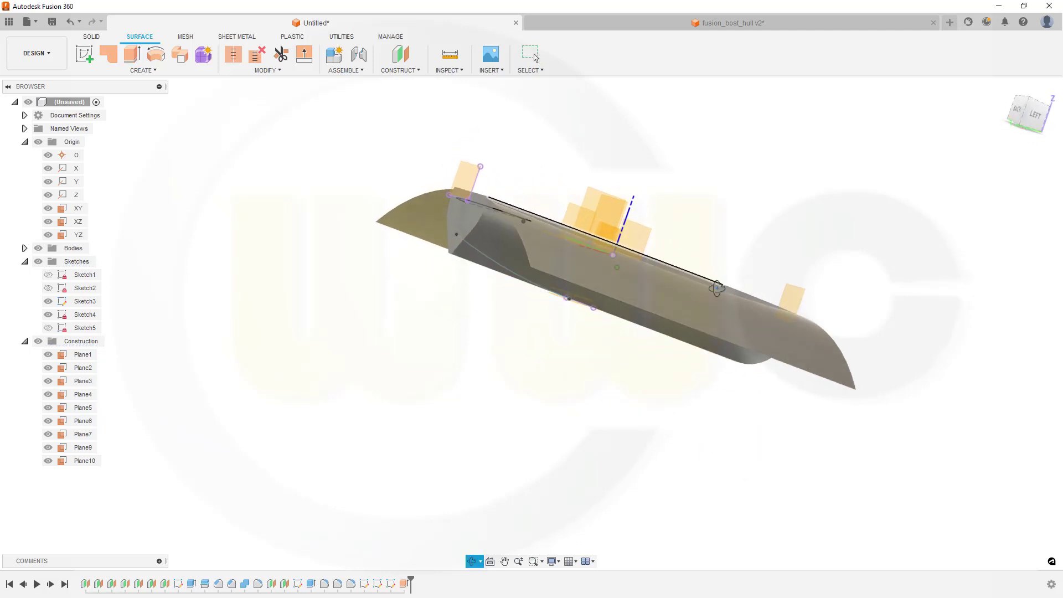
left_click(128, 57)
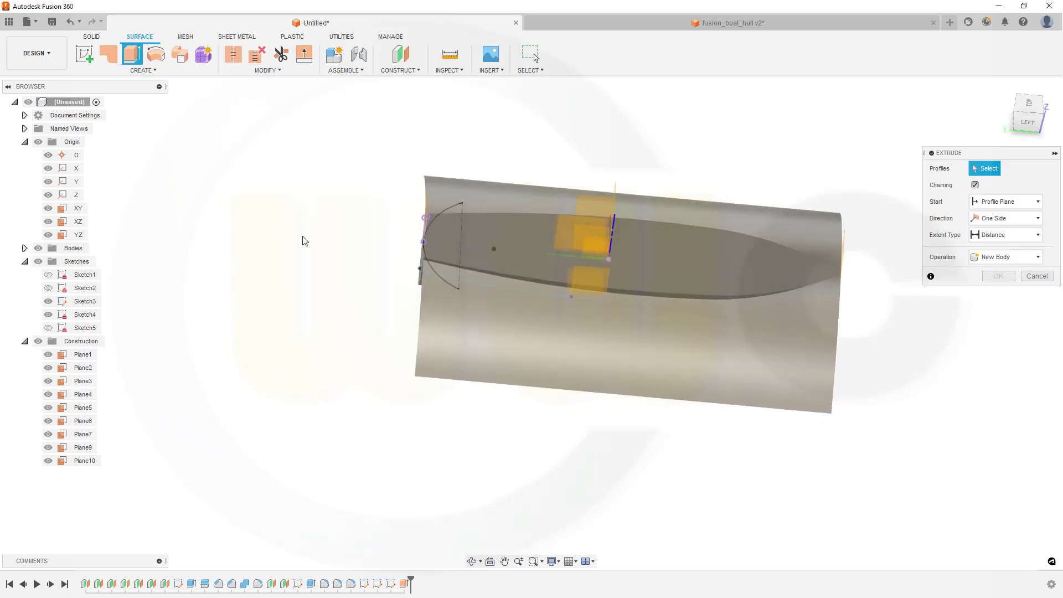
left_click(435, 272)
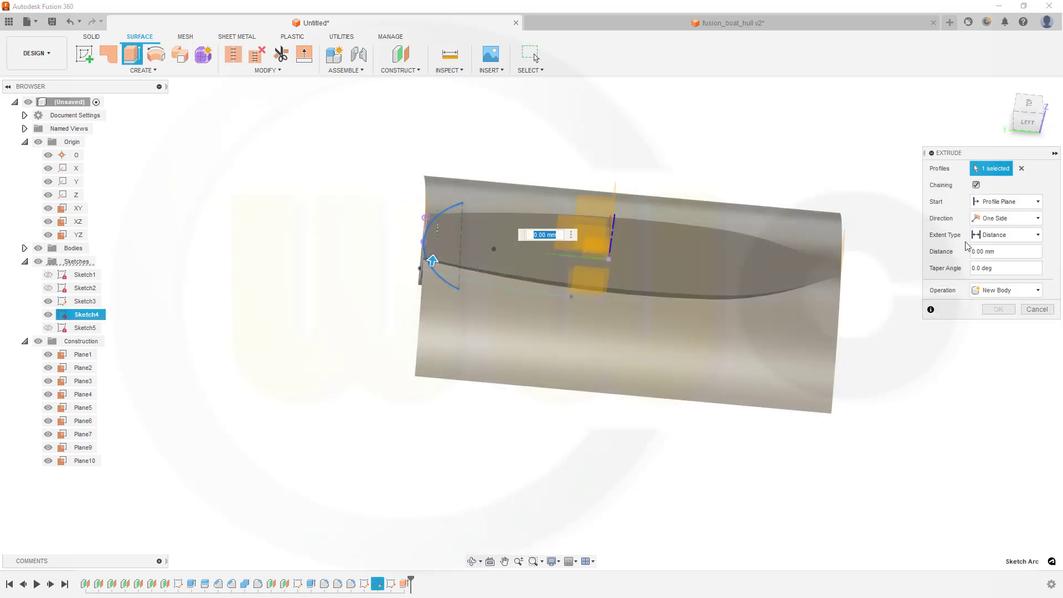
left_click(1037, 218)
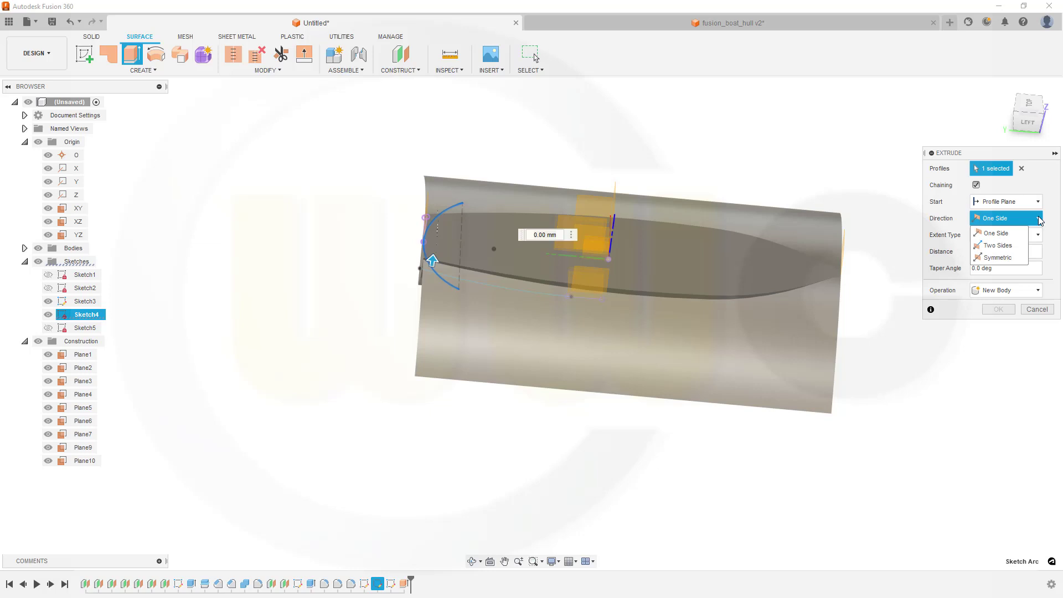
left_click(1017, 247)
left_click(1038, 252)
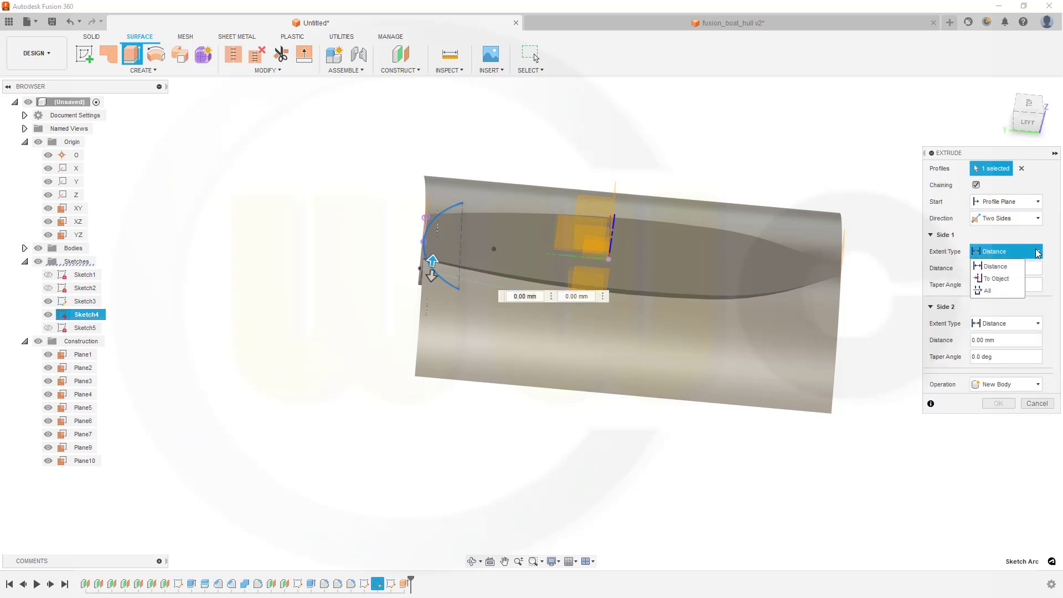
left_click(996, 279)
middle_click_drag(773, 240, 606, 273, "shift")
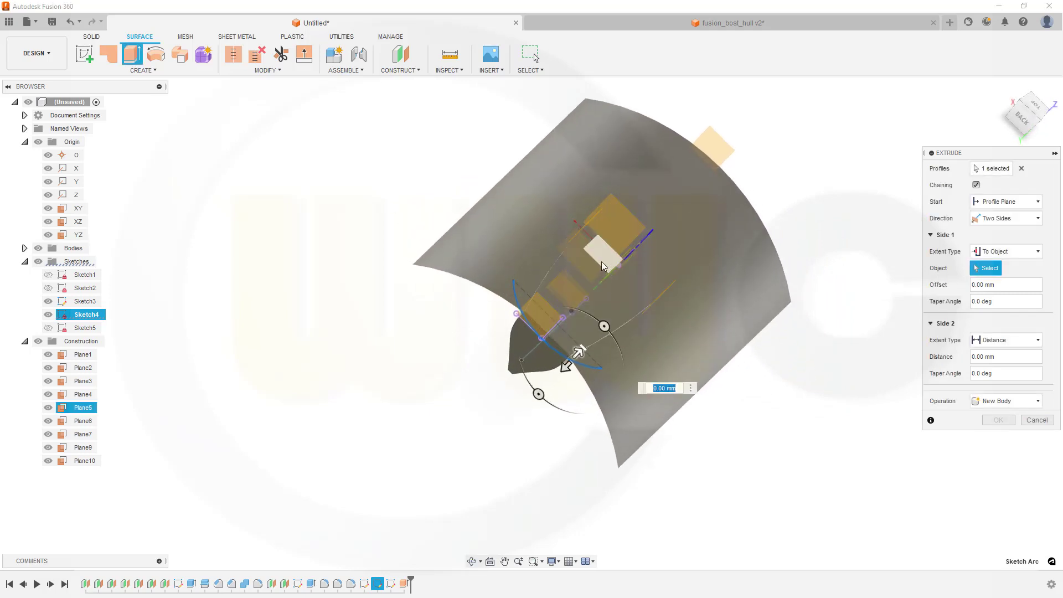
left_click(602, 261)
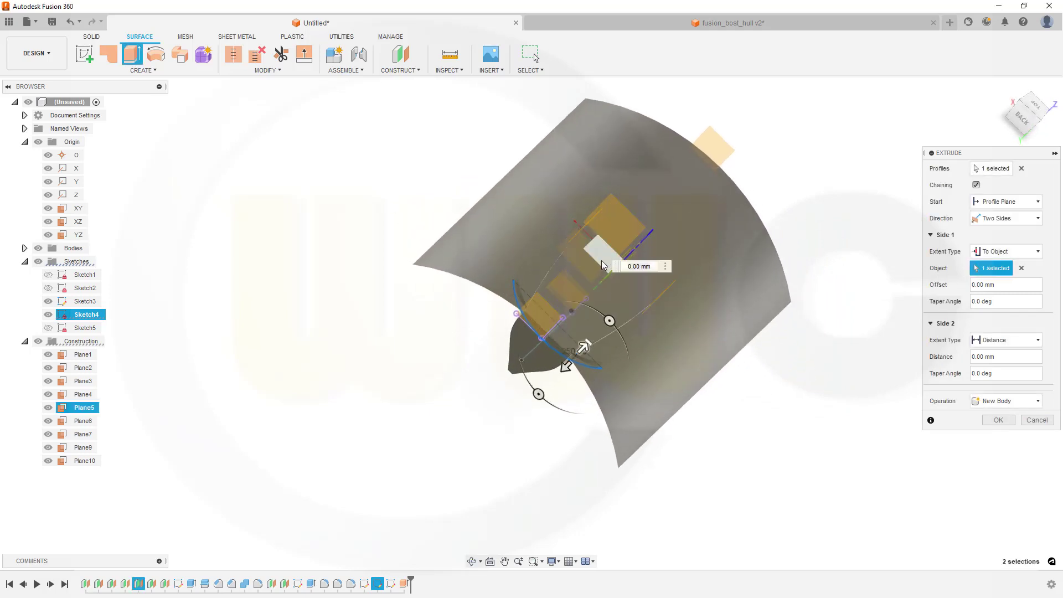
- Extend Side 2 of the rounded stern outline's surface extrusion to Plane7 and complete it as a new body
middle_click_drag(658, 290, 653, 254, "shift")
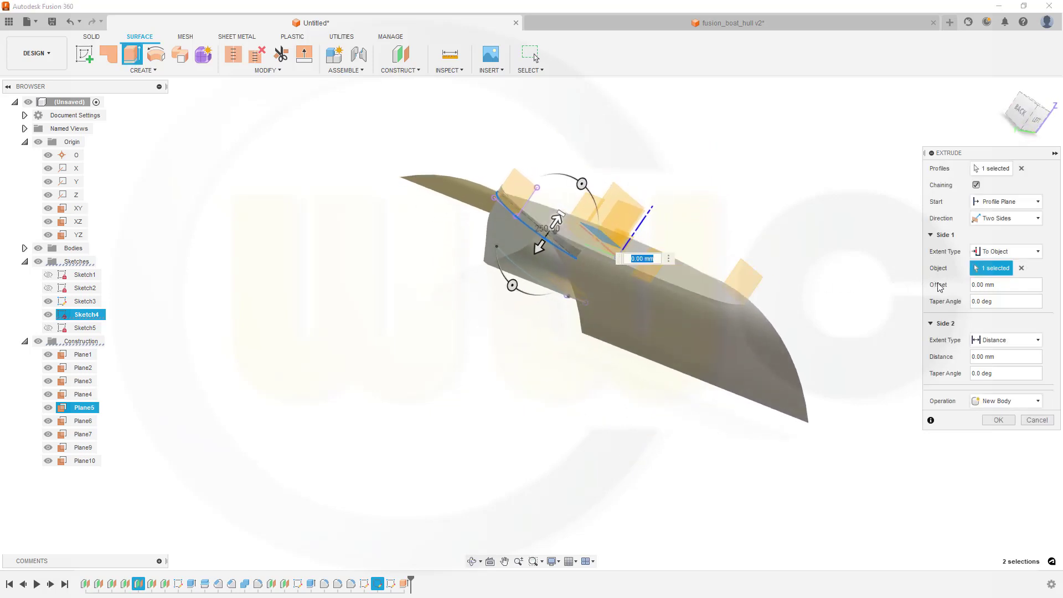
left_click(1005, 340)
left_click(997, 368)
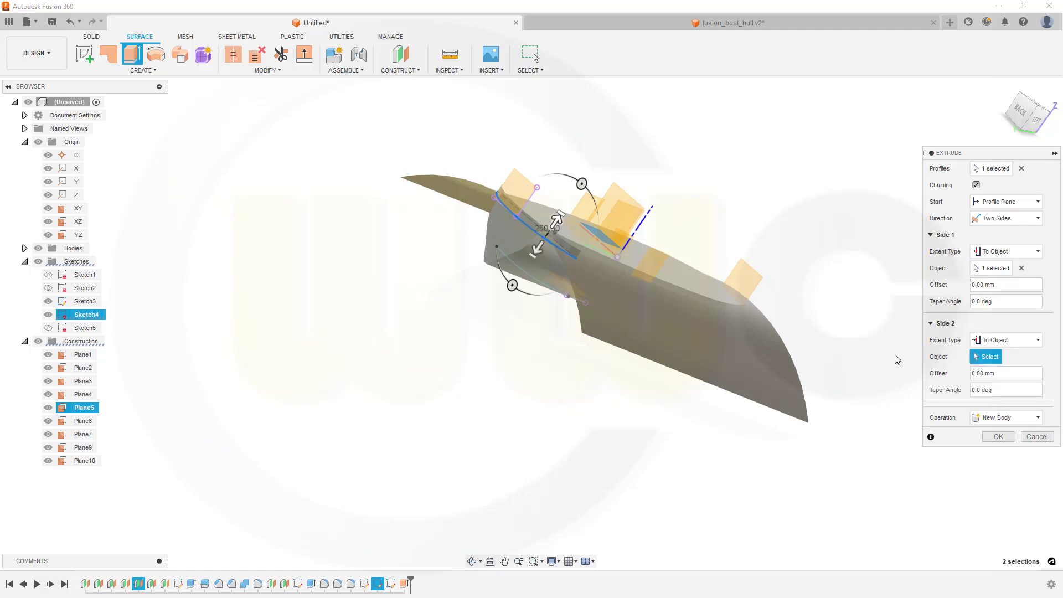
middle_click_drag(685, 387, 570, 319, "shift")
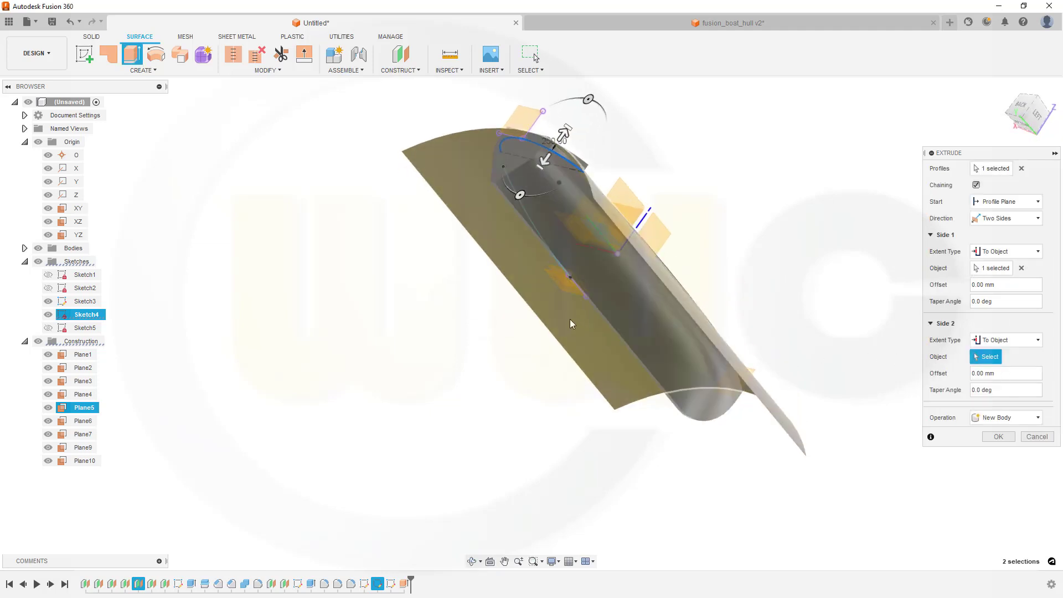
left_click(560, 287)
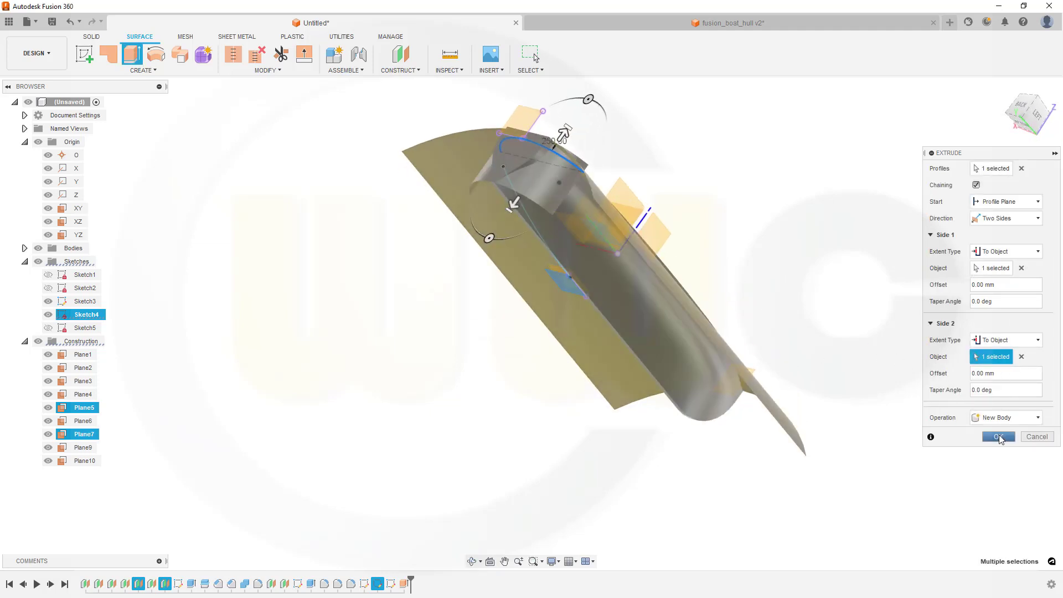
left_click(1000, 439)
- Start a two-sided surface extrusion of the Sketch3 arc under the stern, with Side 1 extending to Plane1
middle_click_drag(764, 294, 522, 52, "shift")
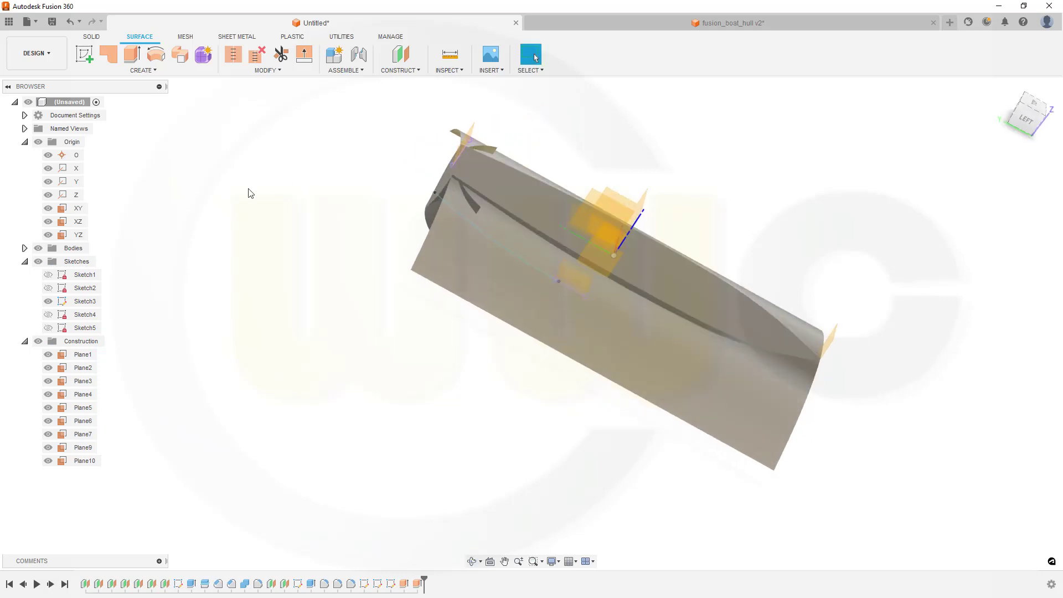
right_click(203, 201)
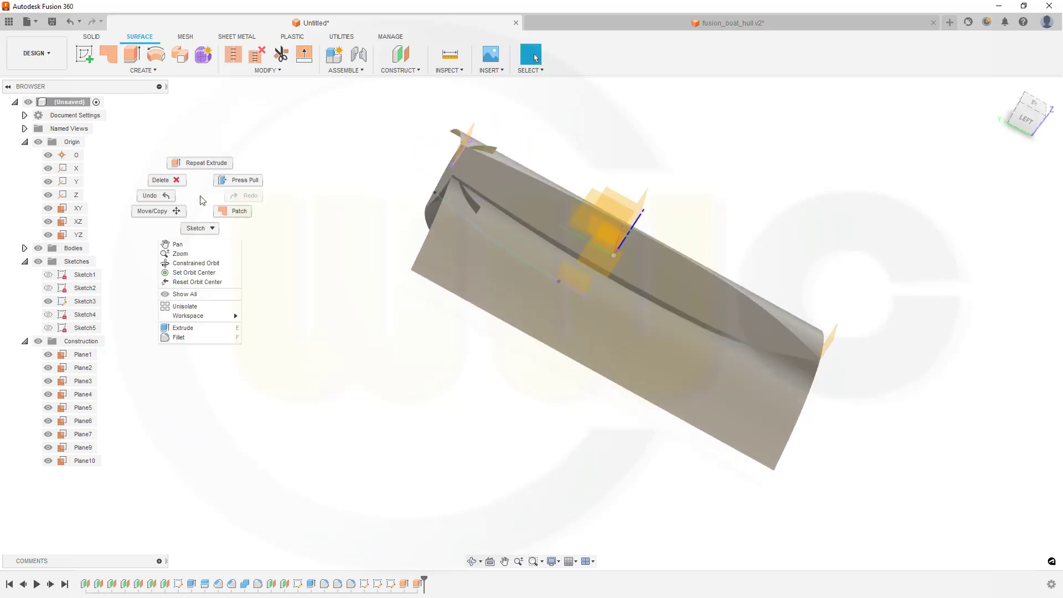
left_click(209, 164)
middle_click_drag(422, 297, 560, 301, "shift")
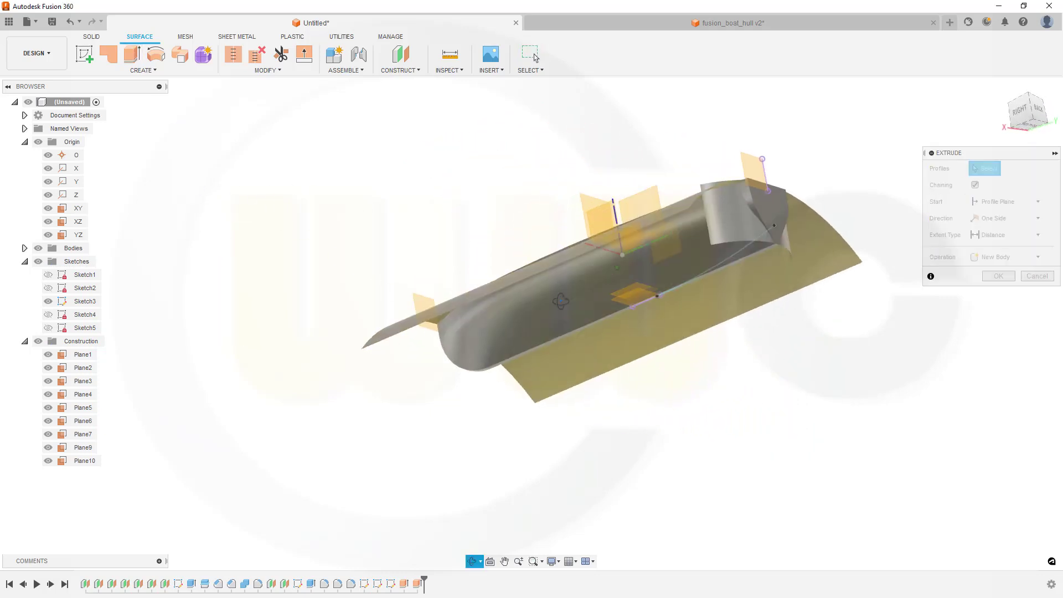
left_click(719, 270)
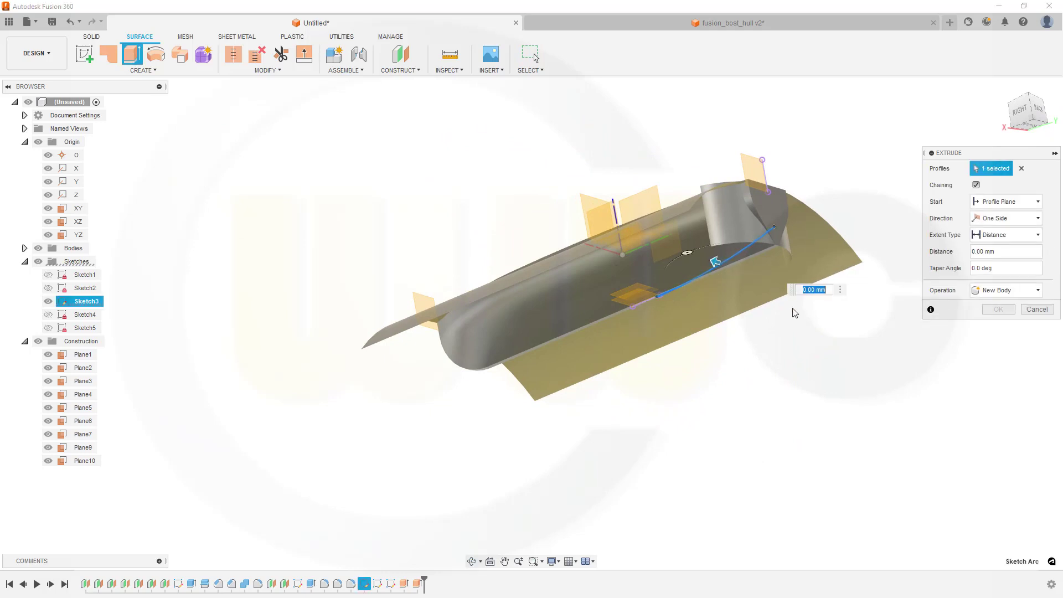
mouse_move(792, 310)
middle_mouse_down("shift")
mouse_move(755, 351)
mouse_move(784, 347)
middle_mouse_up("shift")
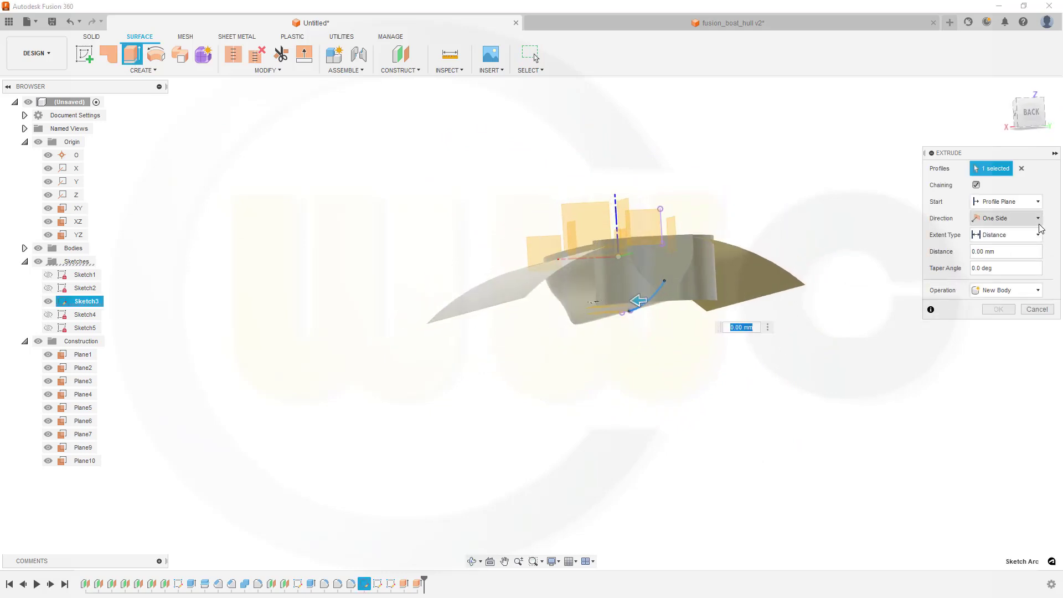
left_click(1006, 218)
left_click(1012, 247)
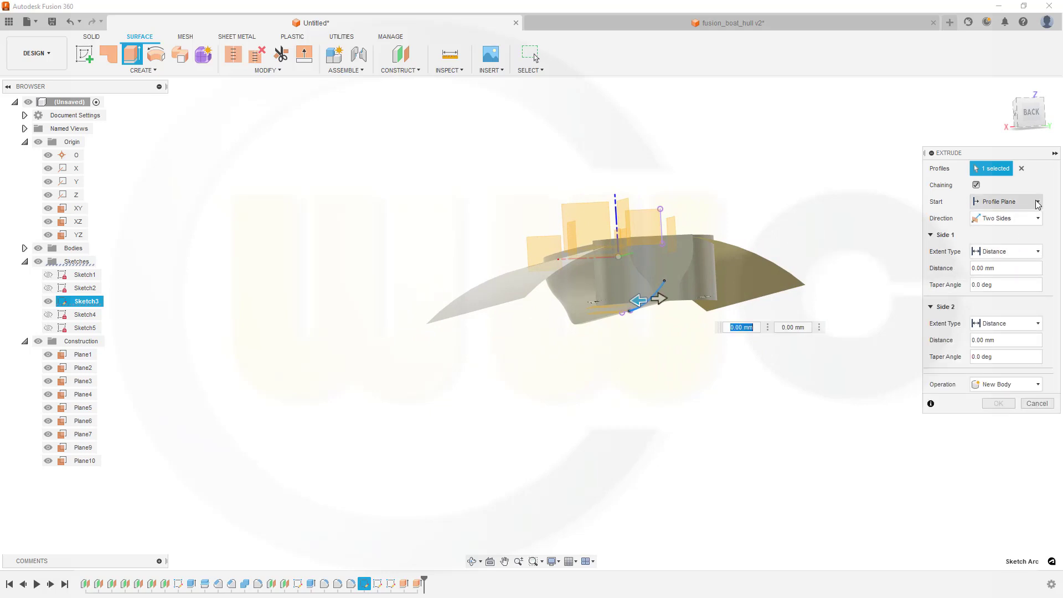
left_click(1032, 252)
left_click(989, 277)
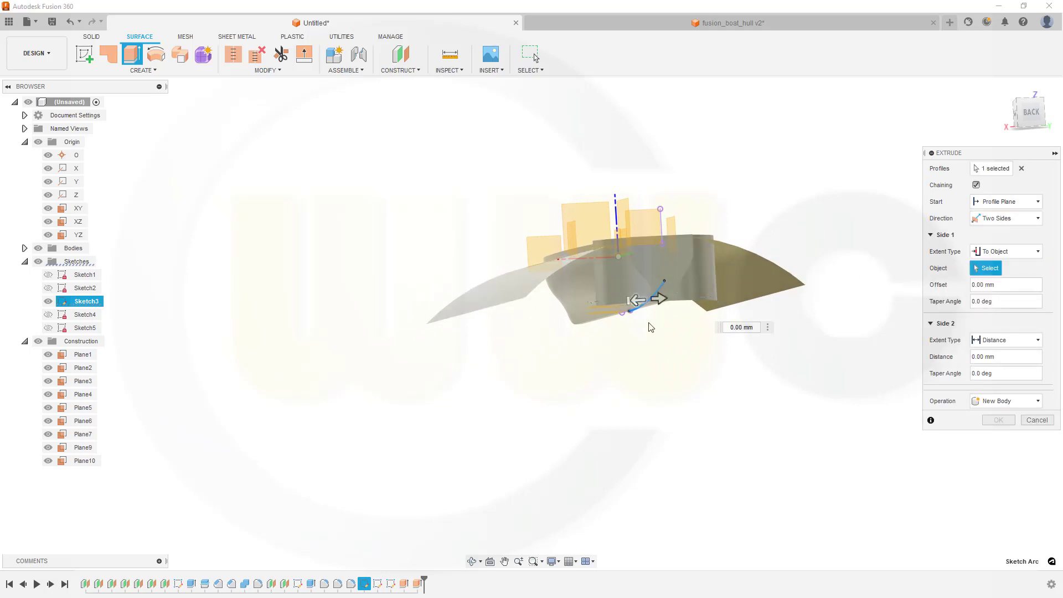
left_click(571, 240)
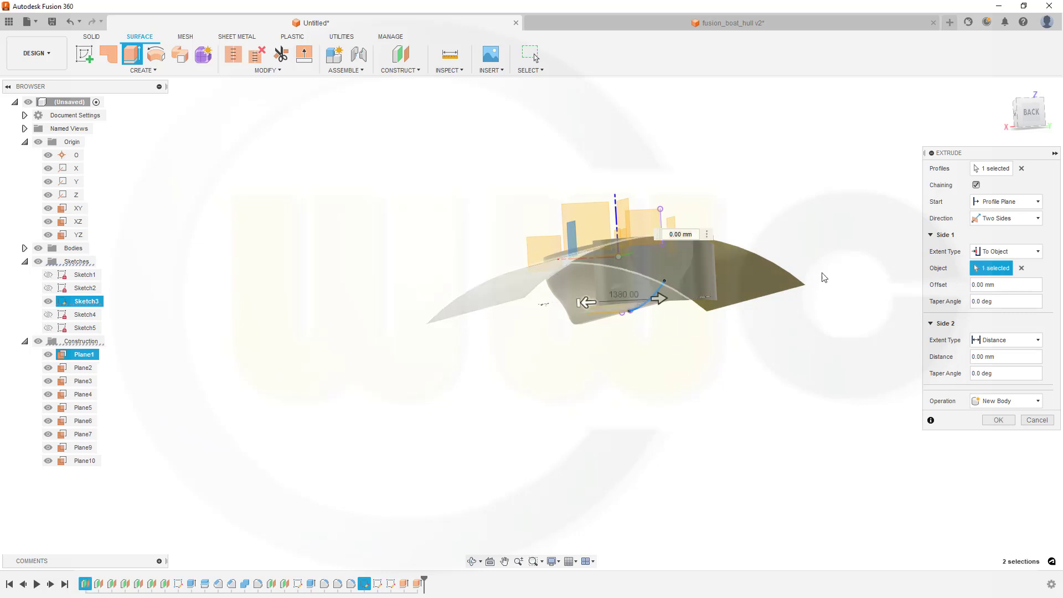
- Extend Side 2 of the Sketch3 arc's surface extrusion to Plane2 and complete it as a new body
left_click(1039, 340)
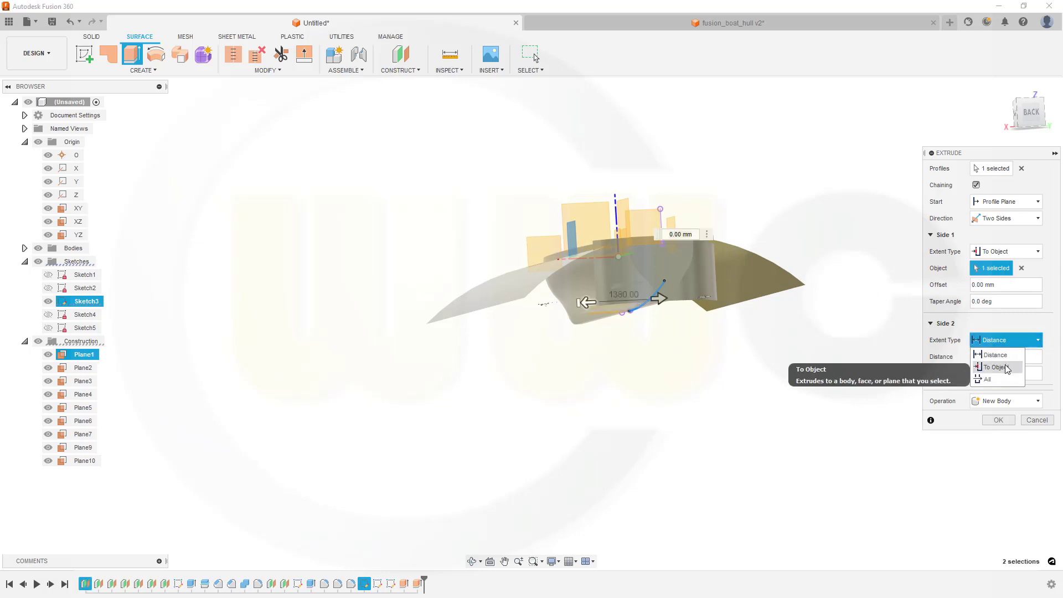
left_click(996, 363)
middle_click_drag(882, 315, 844, 324, "shift")
left_click(662, 234)
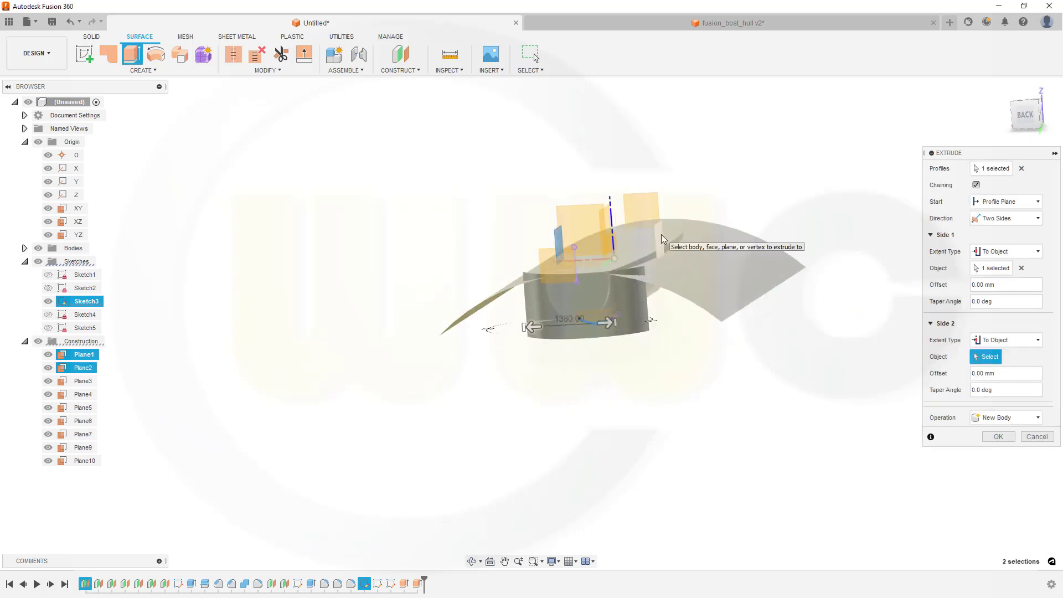
left_click(998, 437)
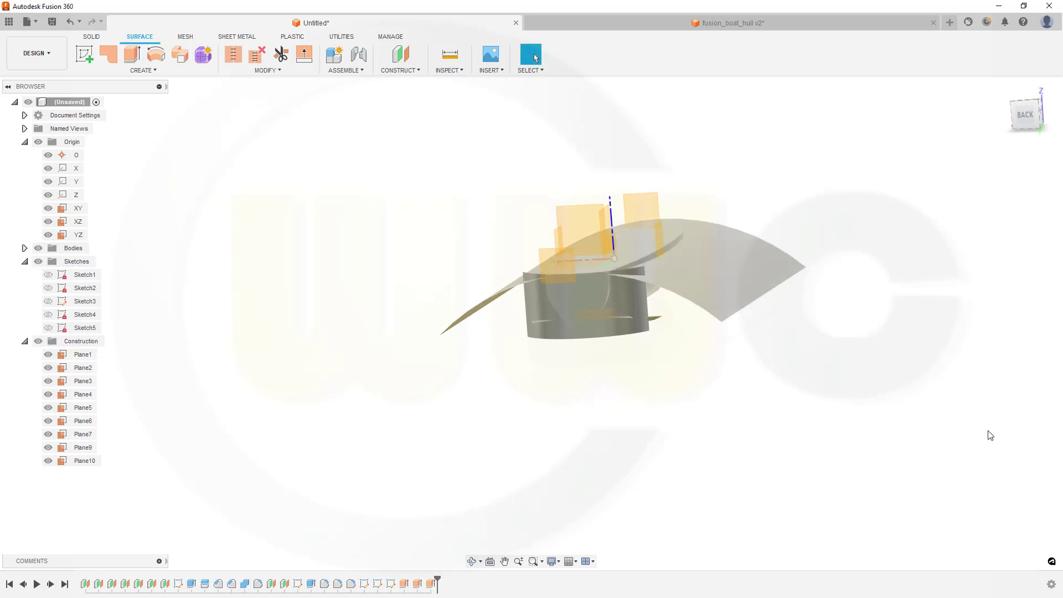
- Split the hull body with the large cross-section arc surface, keeping the splitting tool extended
middle_click_drag(385, 307, 438, 266, "shift")
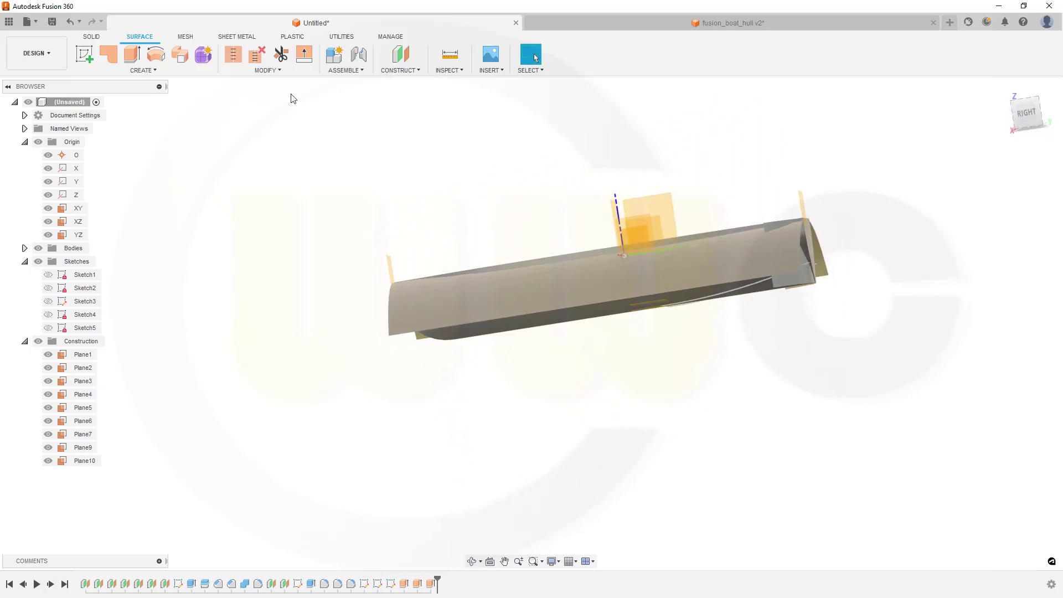
left_click(280, 71)
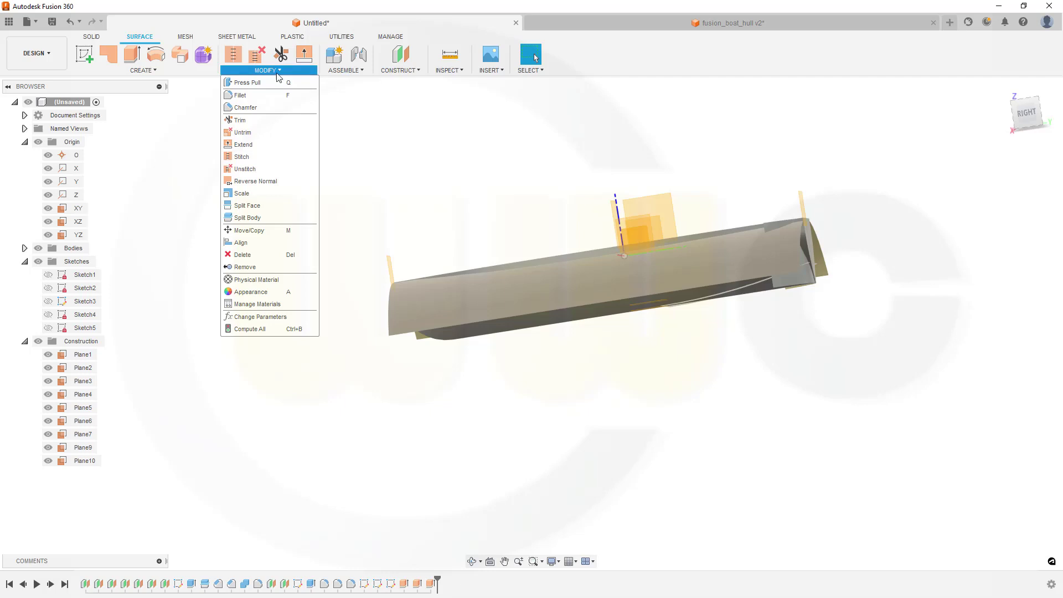
left_click(255, 217)
middle_click_drag(500, 421, 498, 384, "shift")
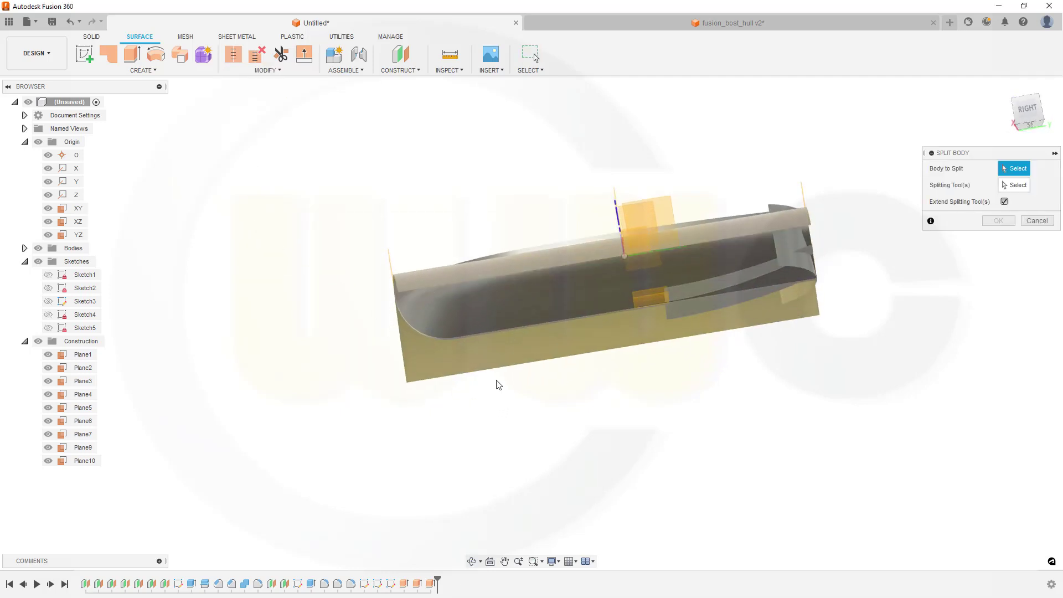
left_click(469, 314)
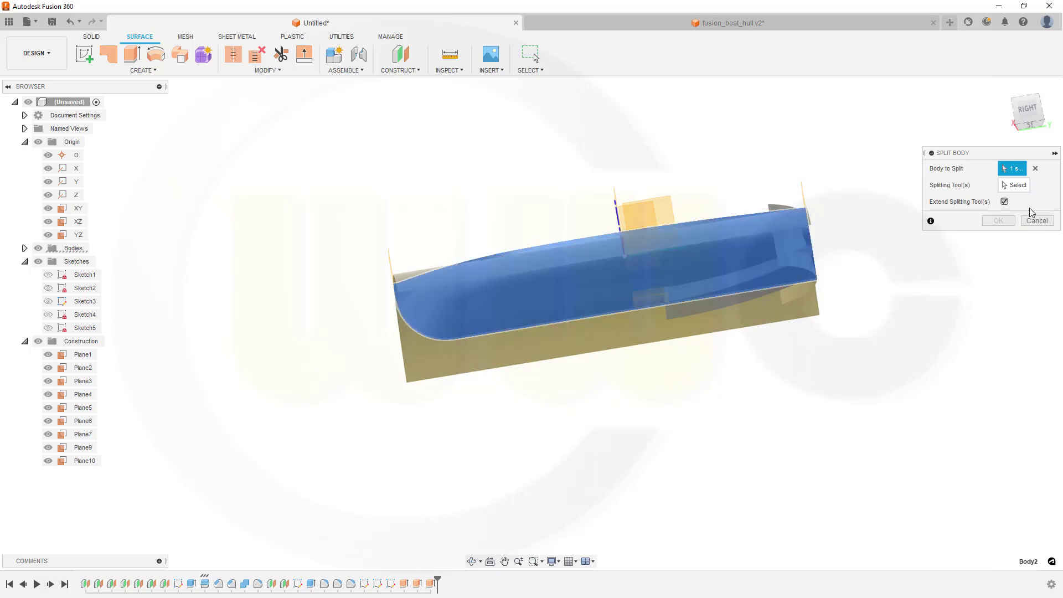
left_click(1011, 185)
middle_click_drag(698, 135, 696, 166, "shift")
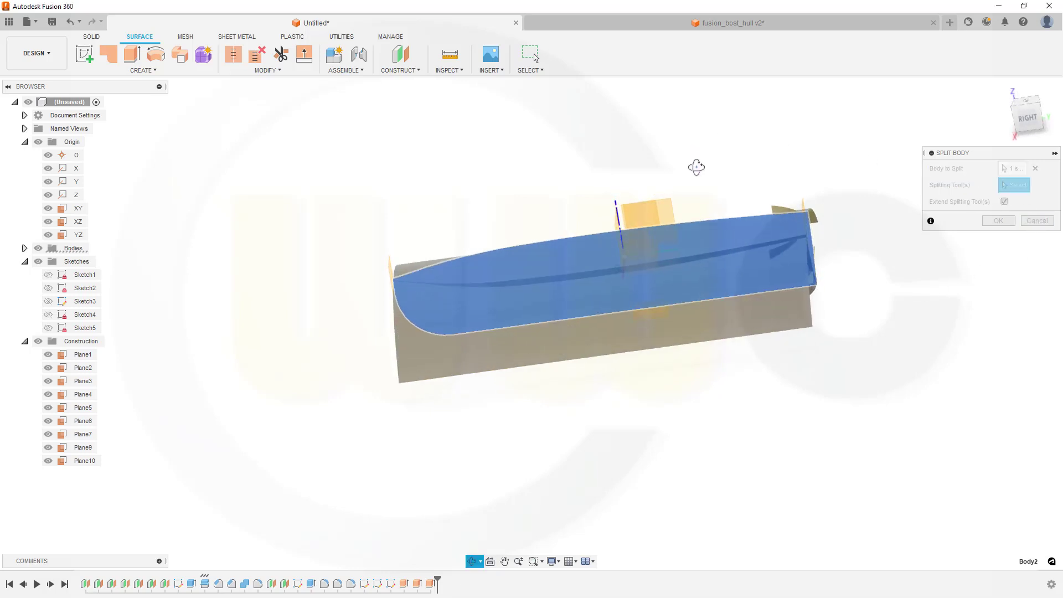
left_click(427, 365)
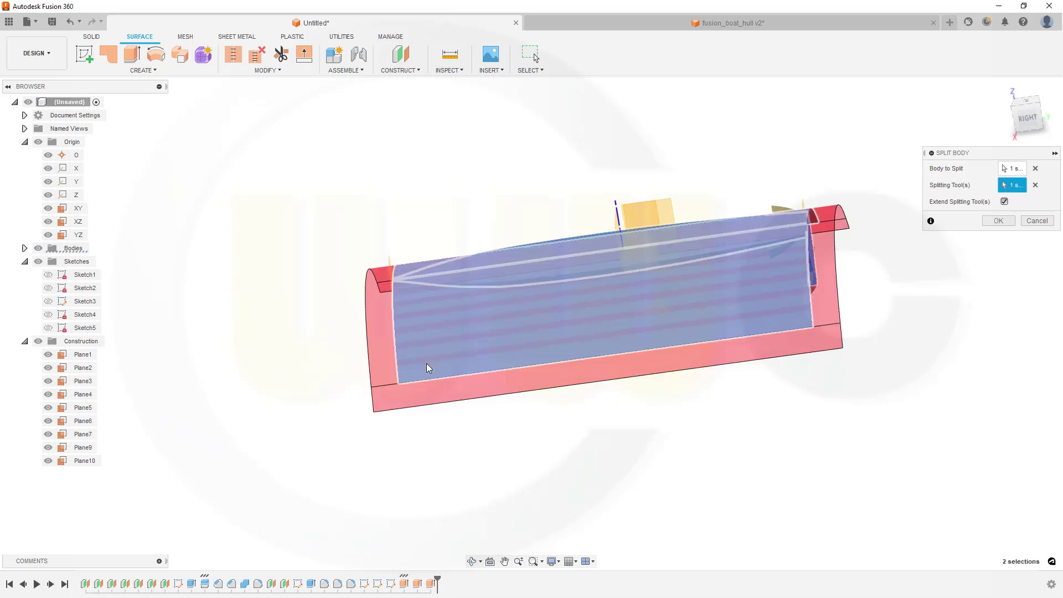
mouse_move(621, 351)
middle_mouse_down("shift")
mouse_move(643, 368)
mouse_move(617, 371)
mouse_move(584, 348)
mouse_move(607, 359)
middle_mouse_up("shift")
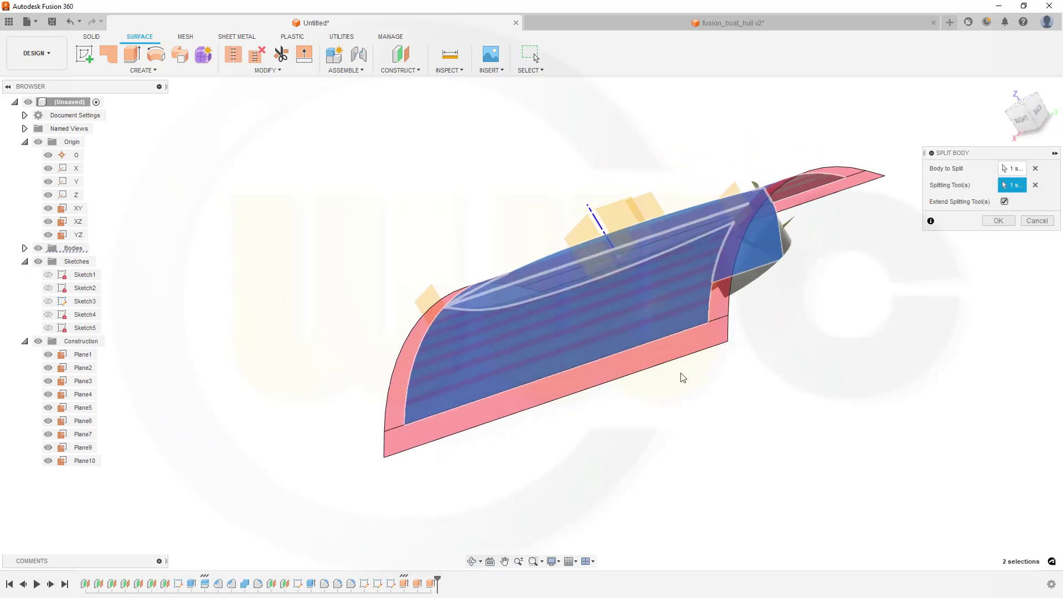
left_click(997, 221)
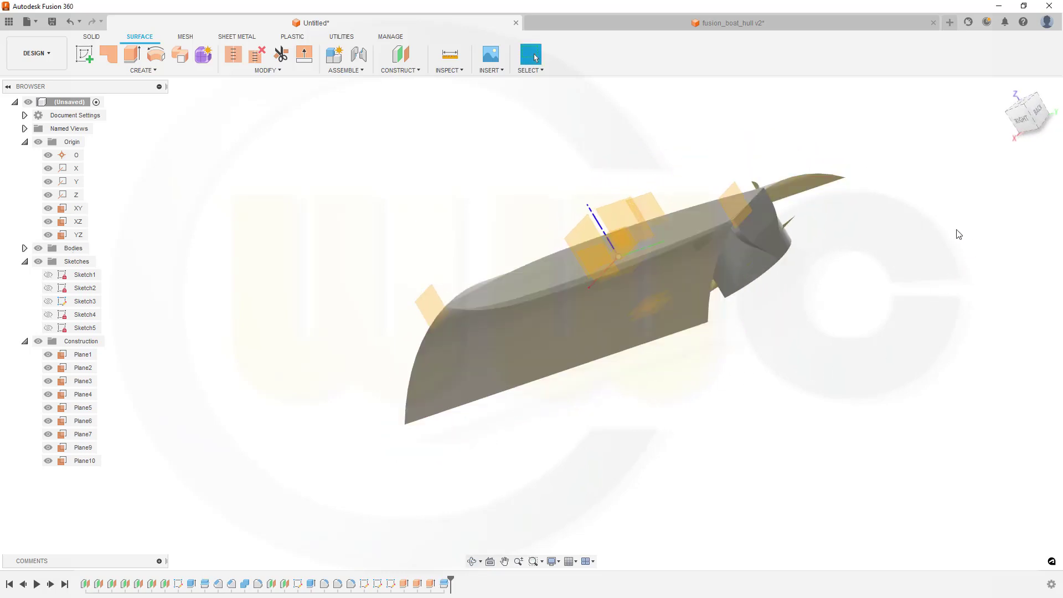
- Remove the upper hull piece, Body6, cut off by the split and hide the large arc surface
middle_click_drag(871, 254, 890, 240, "shift")
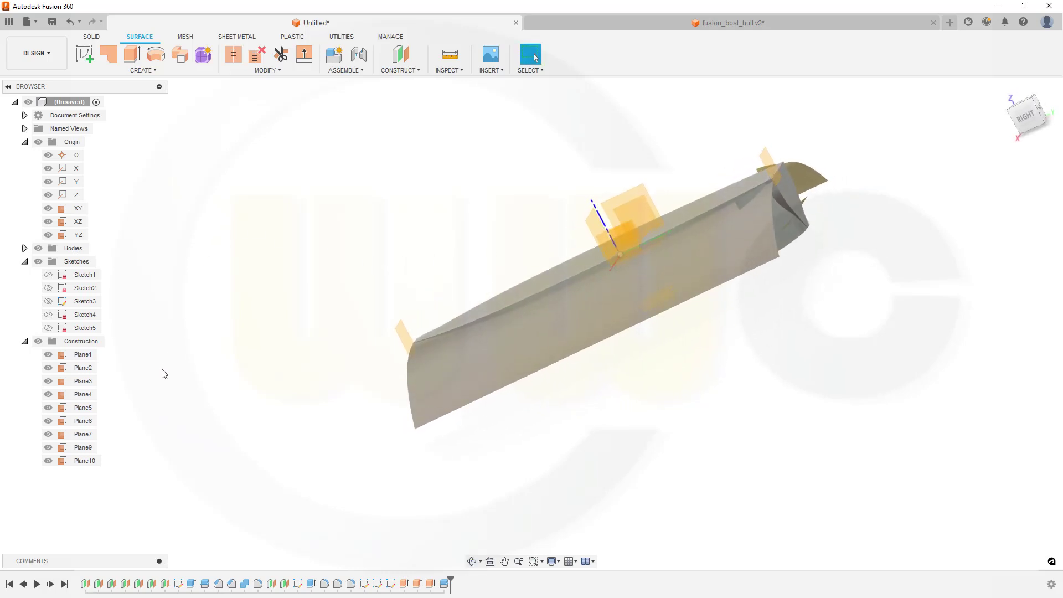
left_click(25, 248)
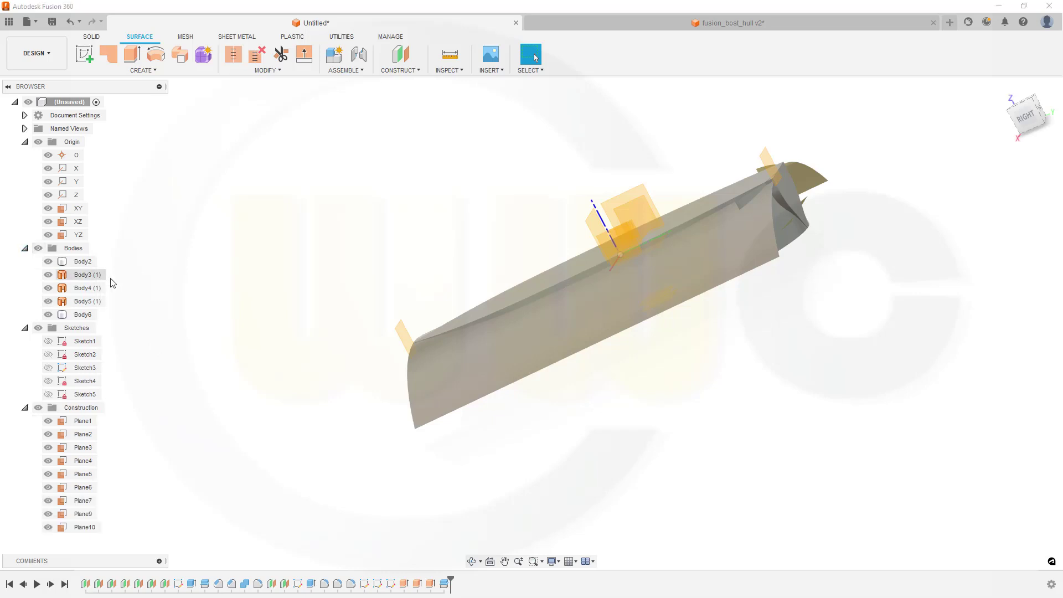
right_click(88, 314)
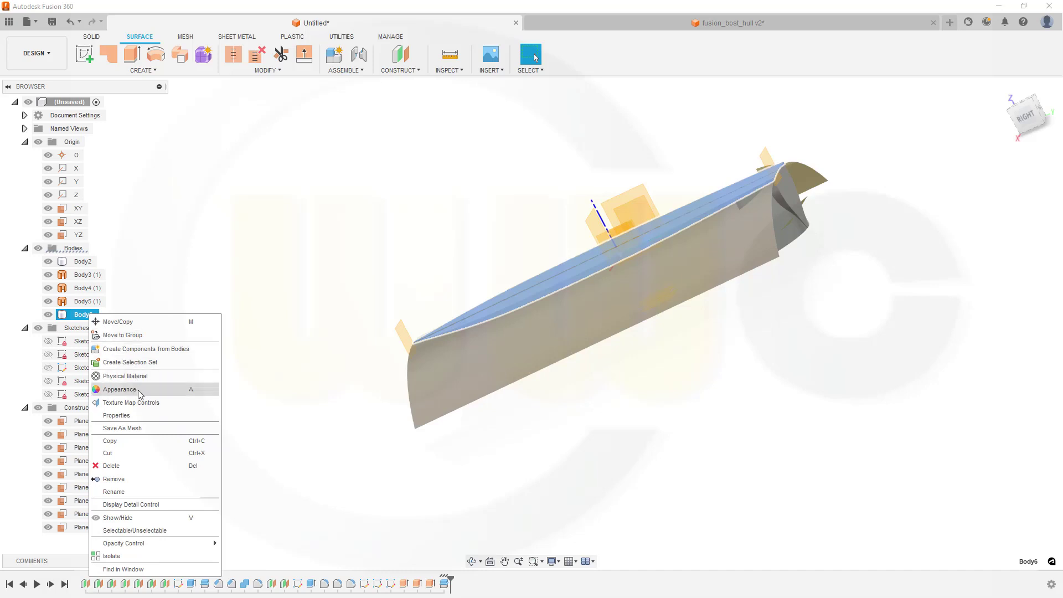
left_click(113, 479)
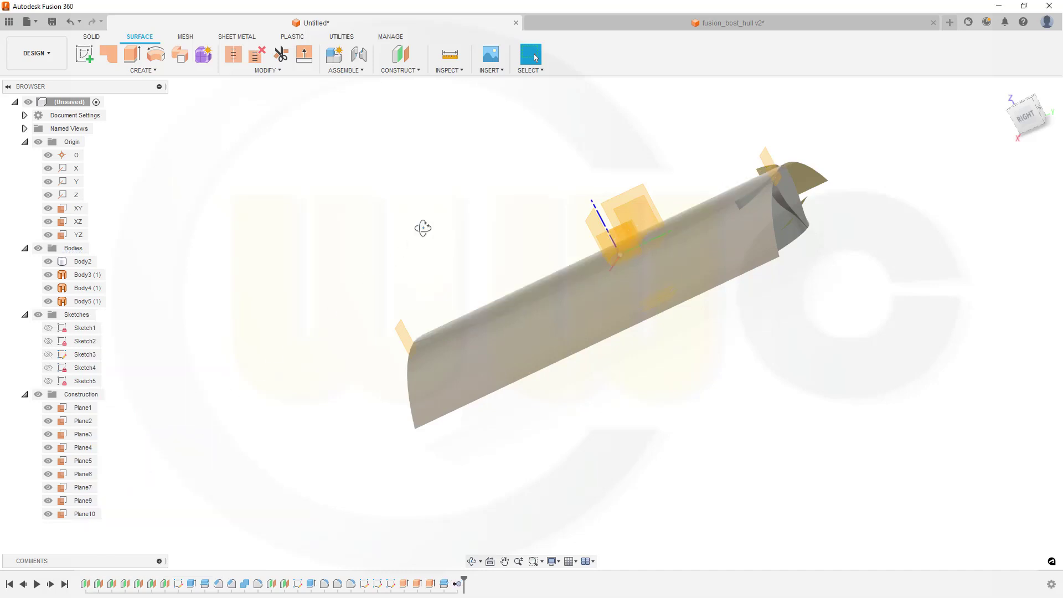
left_click(434, 387)
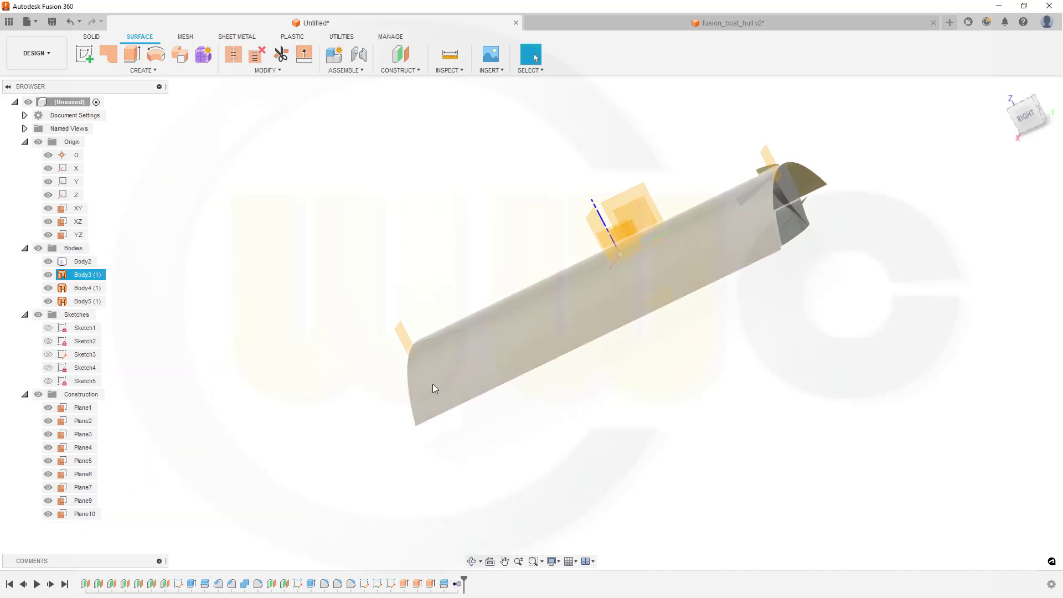
key("v")
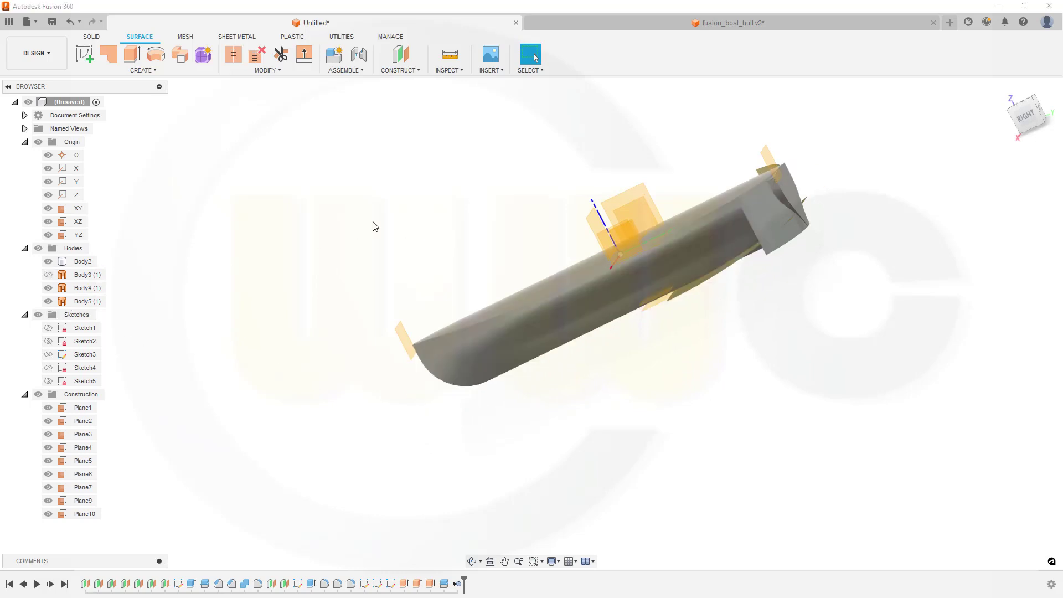
- Split the hull body with the curved transom surface, Body4, as the only splitting tool, without extending it
middle_click_drag(375, 226, 400, 192, "shift")
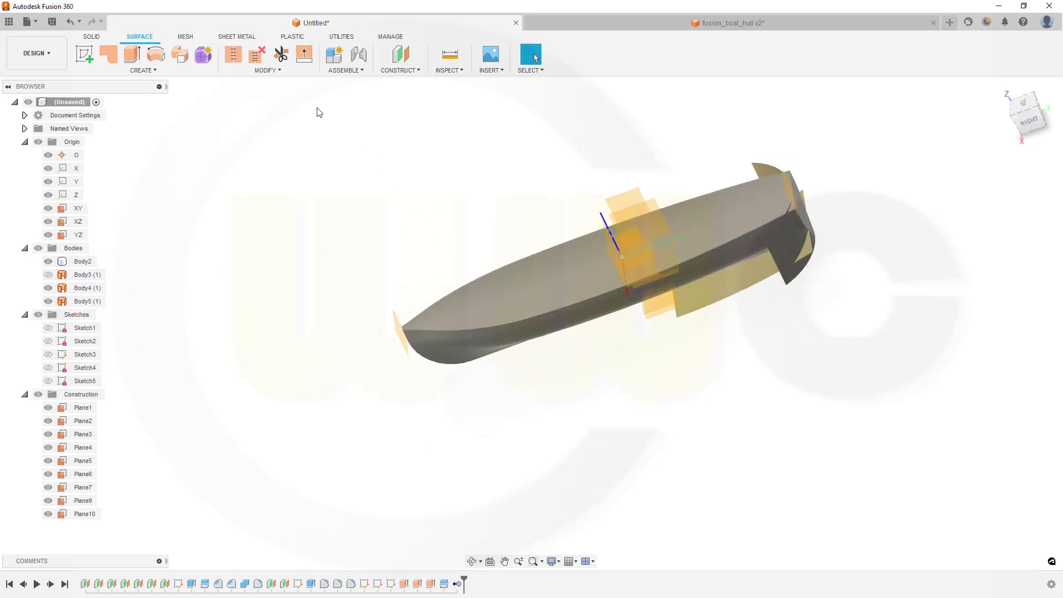
left_click(280, 70)
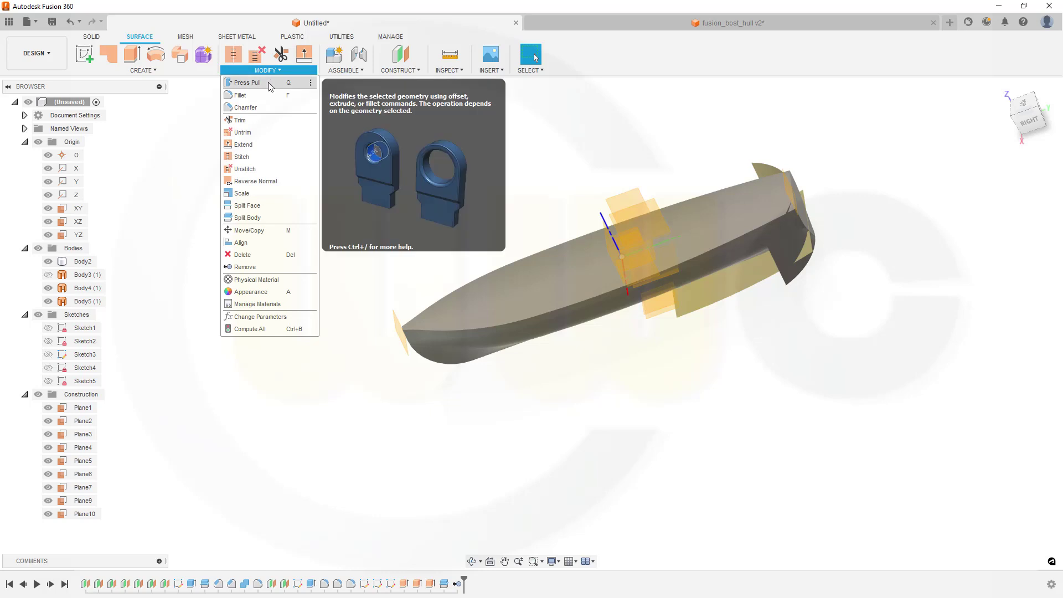
left_click(257, 221)
left_click(536, 256)
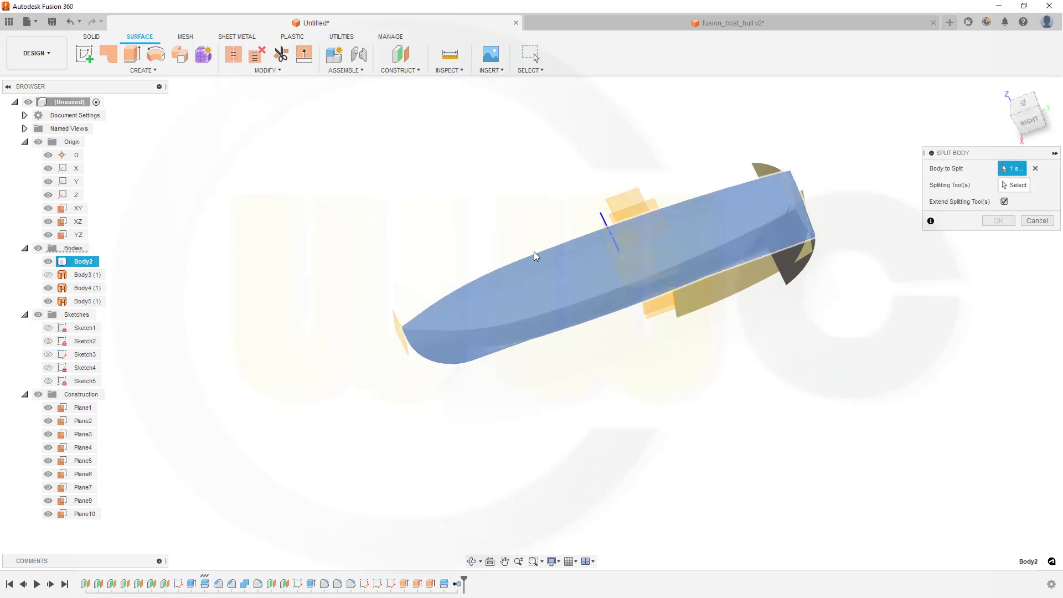
left_click(792, 279)
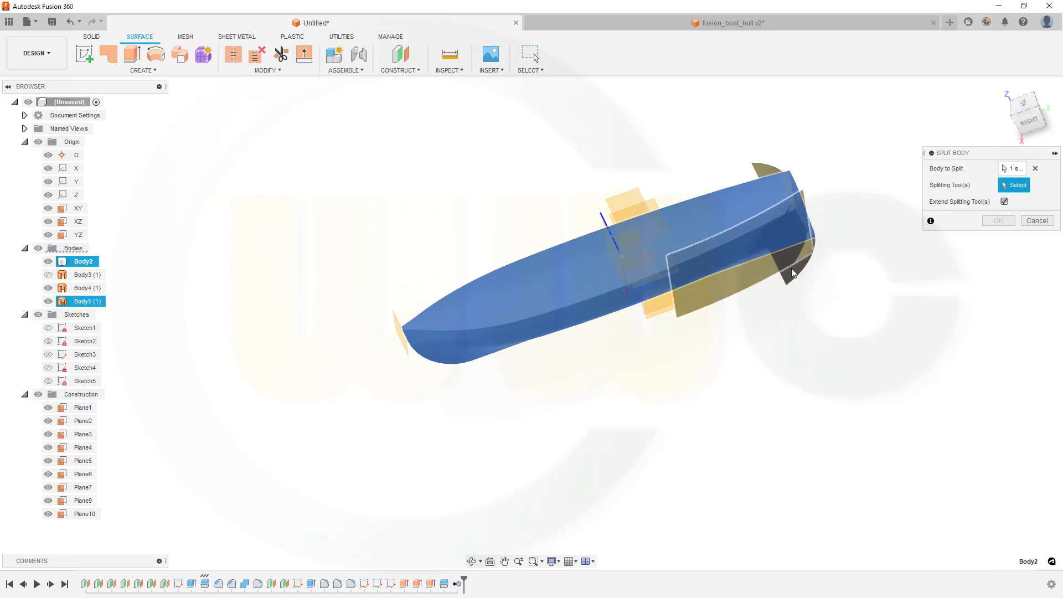
left_click(793, 285)
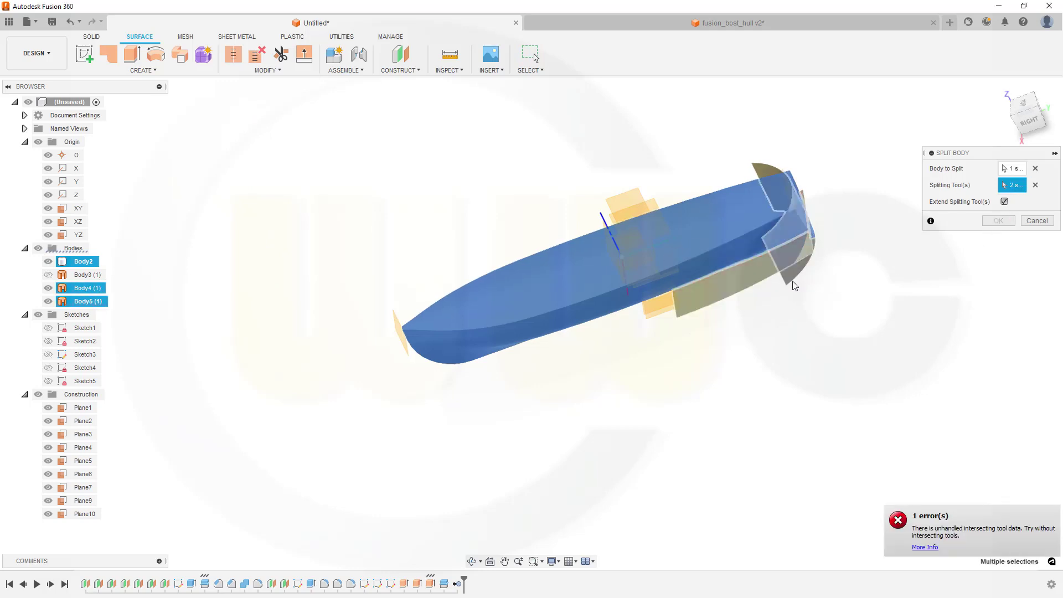
left_click(1036, 185)
left_click(797, 281)
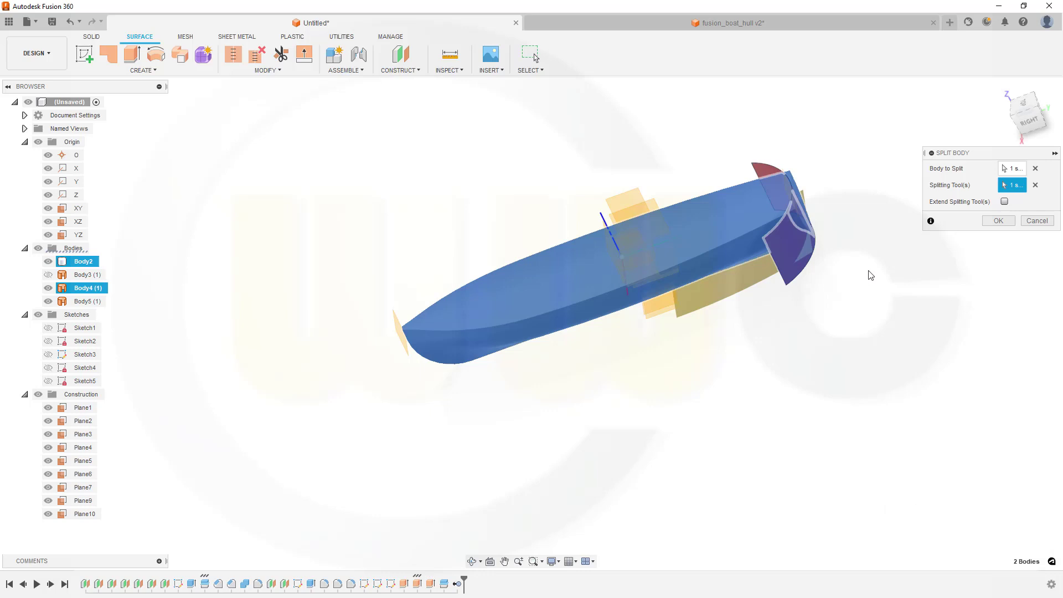
left_click(996, 221)
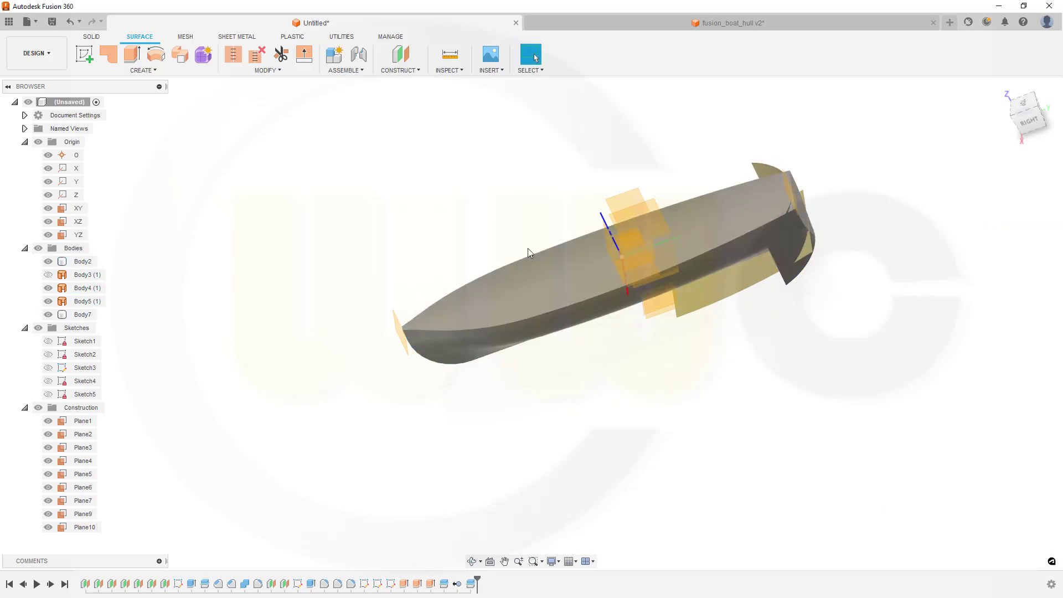
- Hide the transom surface Body4 and remove Body7, the piece cut off at the stern
left_click(51, 305)
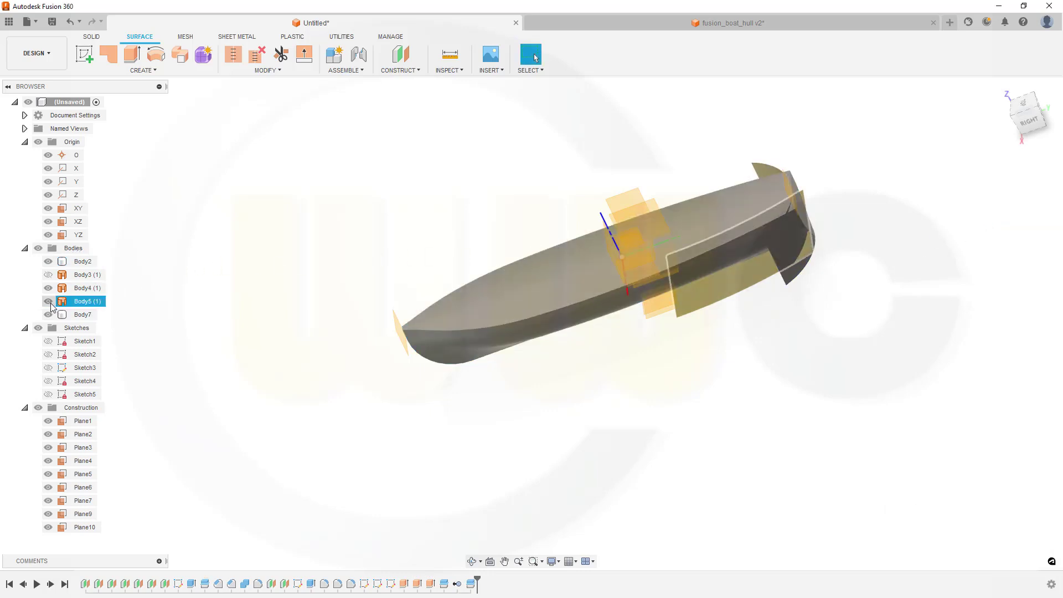
left_click(48, 301)
left_click(50, 302)
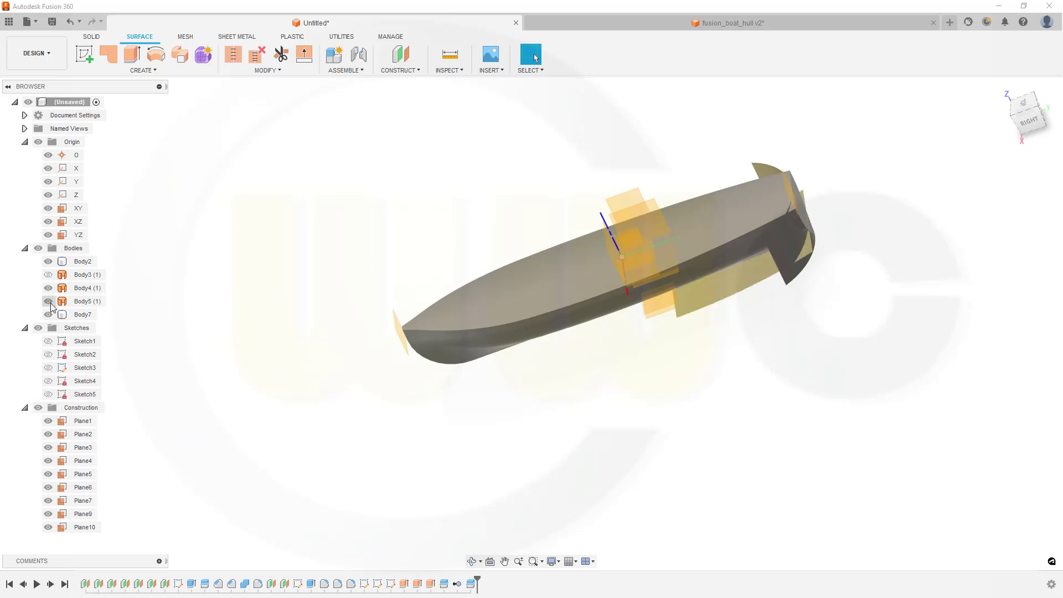
middle_click_drag(368, 342, 358, 302, "shift")
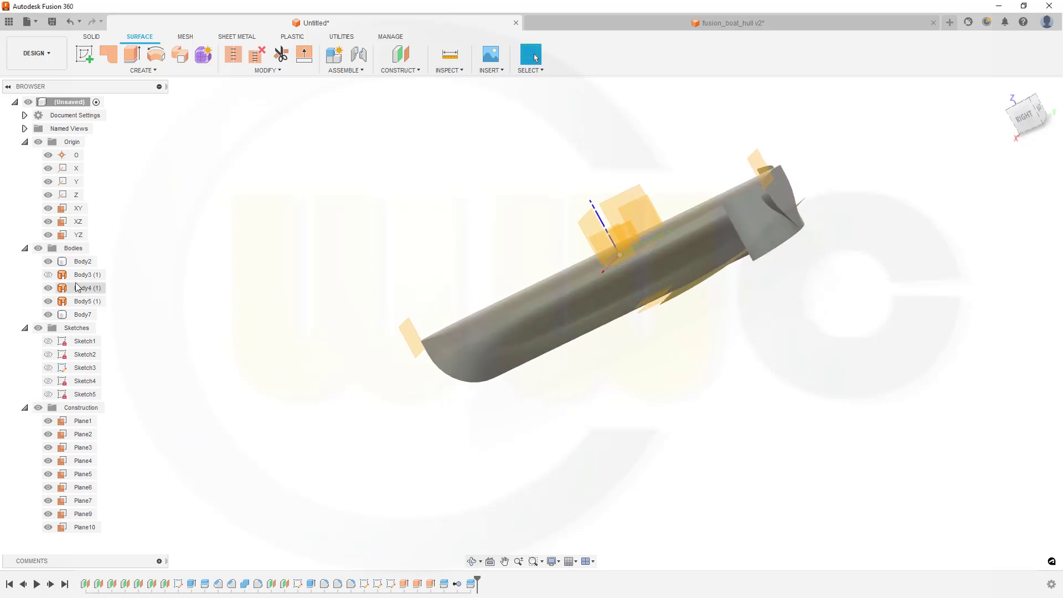
left_click(48, 288)
middle_click_drag(286, 278, 320, 285, "shift")
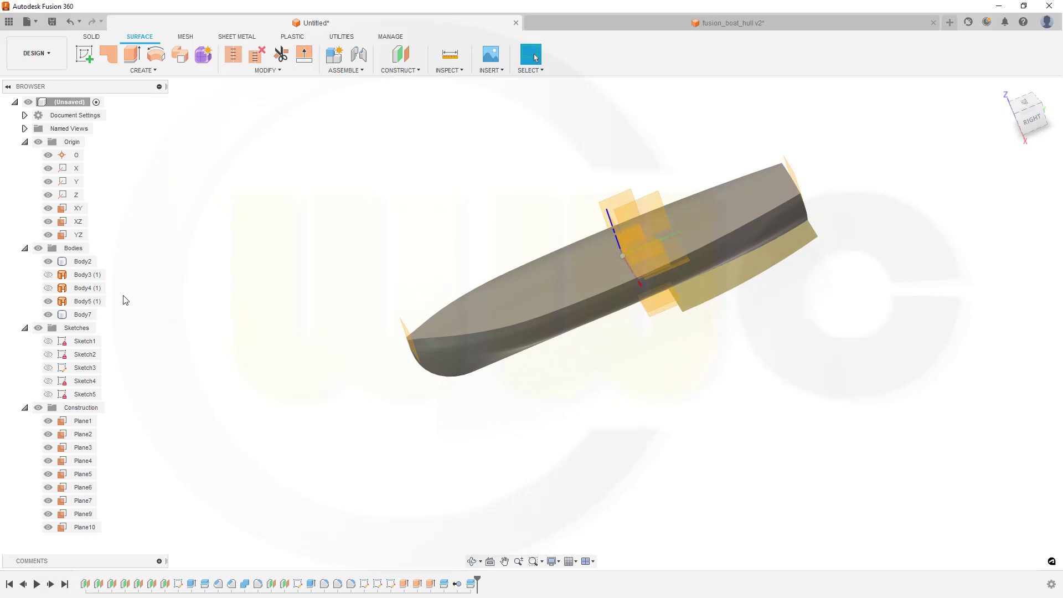
left_click(61, 316)
left_click(48, 315)
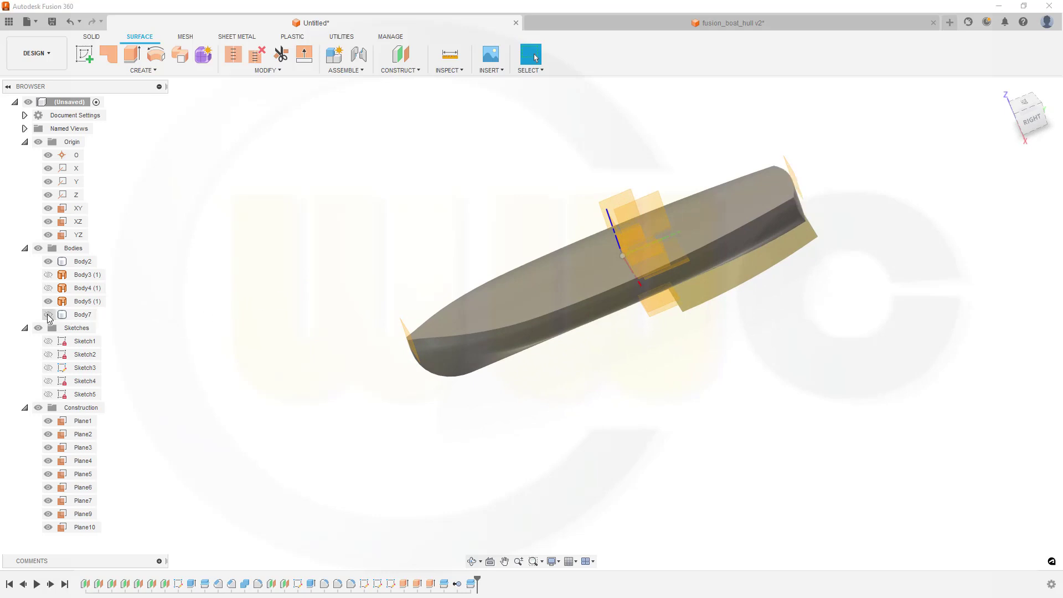
right_click(76, 315)
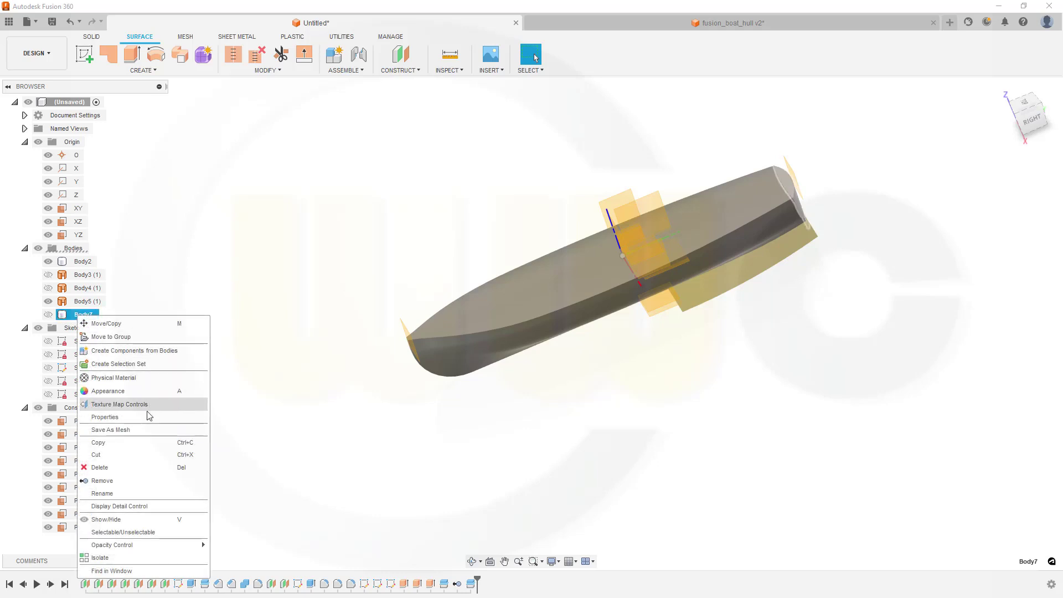
left_click(99, 467)
- Split the hull body with the arc surface under the stern, Body5, without extending the splitting tool
middle_click_drag(393, 250, 370, 199, "shift")
left_click(268, 70)
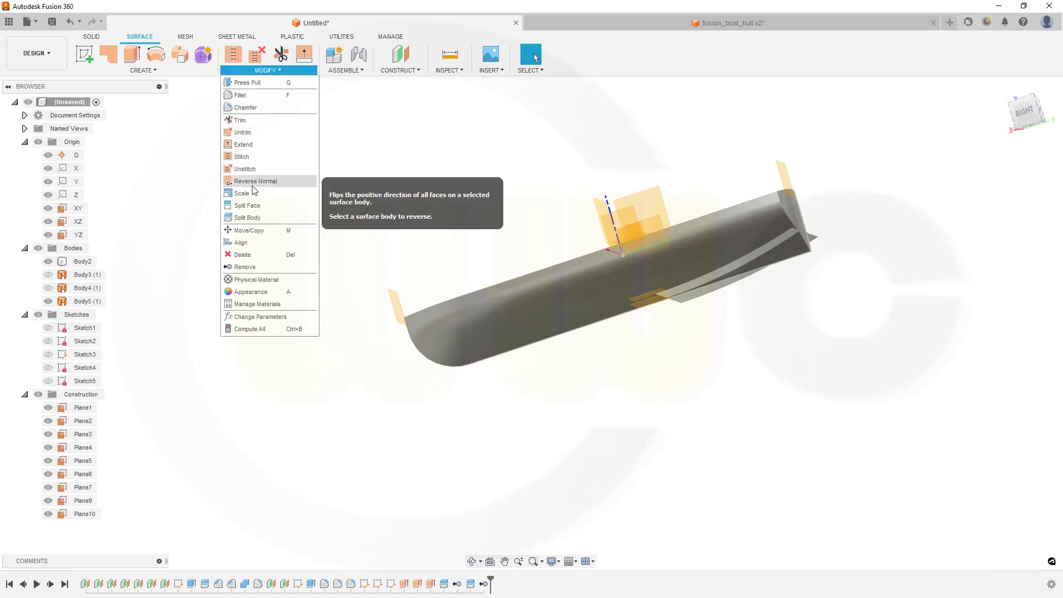
left_click(247, 218)
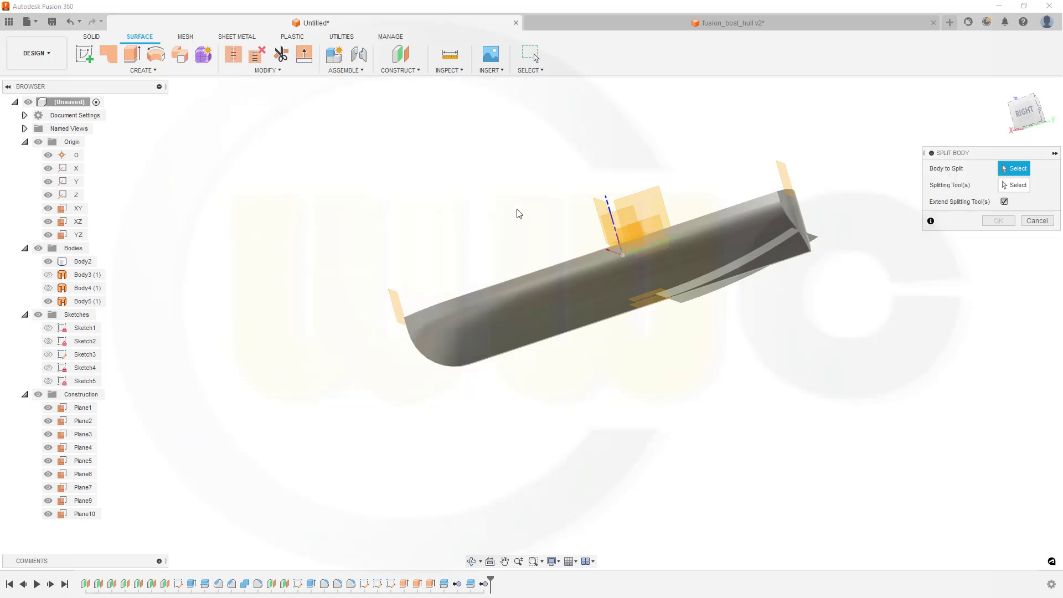
left_click(687, 263)
left_click(1009, 186)
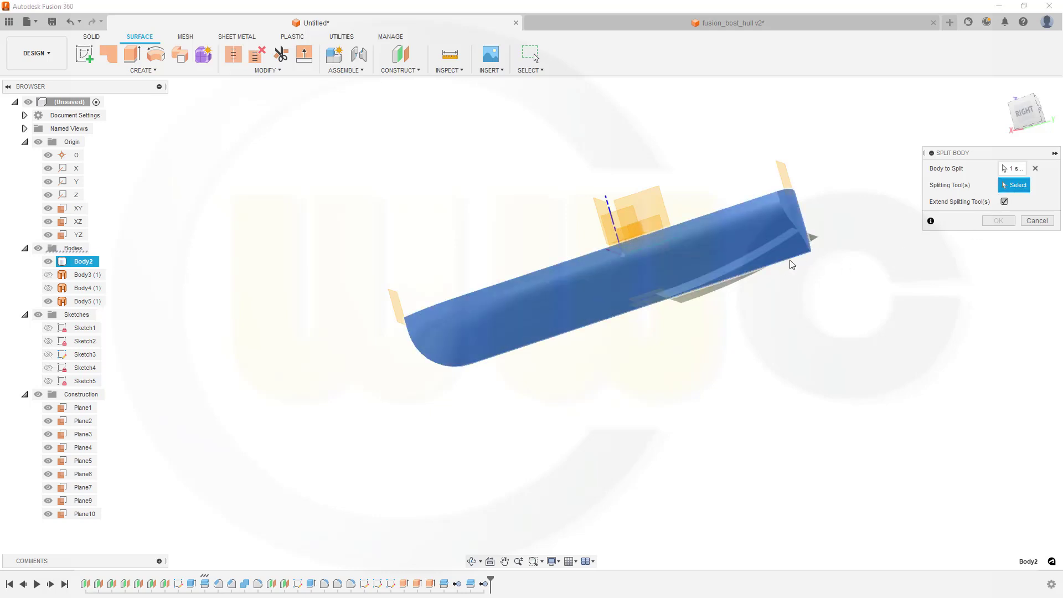
middle_click_drag(807, 297, 800, 292, "shift")
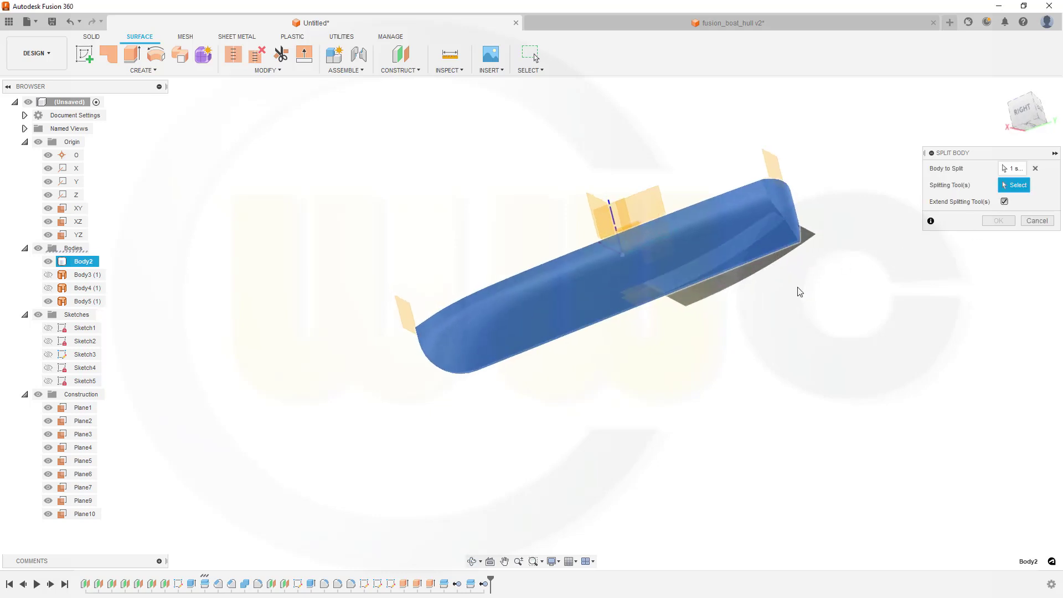
left_click(720, 294)
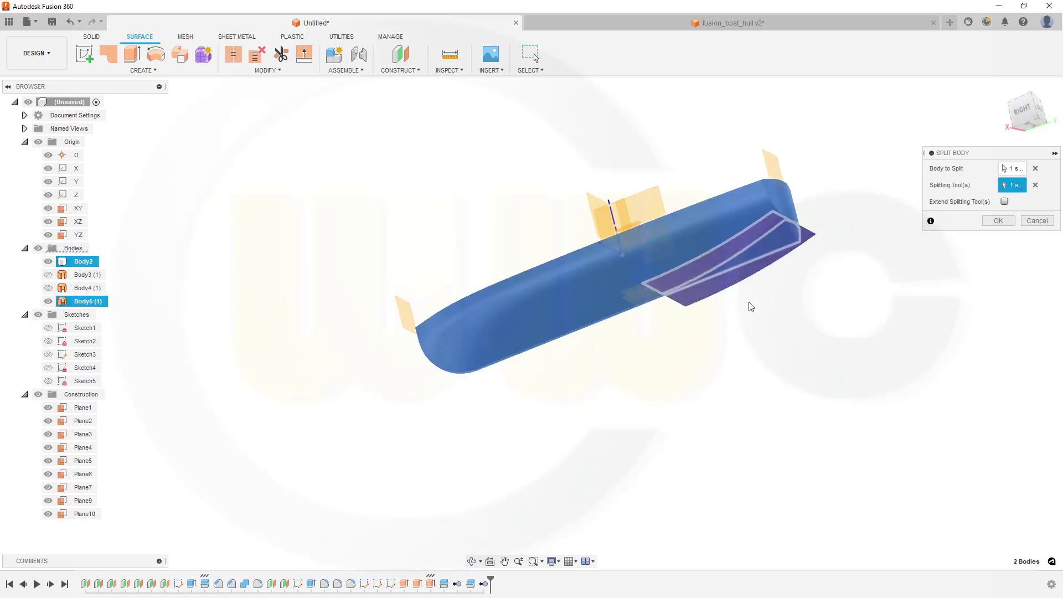
left_click(997, 221)
- Hide the Body5 surface and remove Body8, the wedge cut off beneath the stern
middle_click_drag(444, 178, 256, 288, "shift")
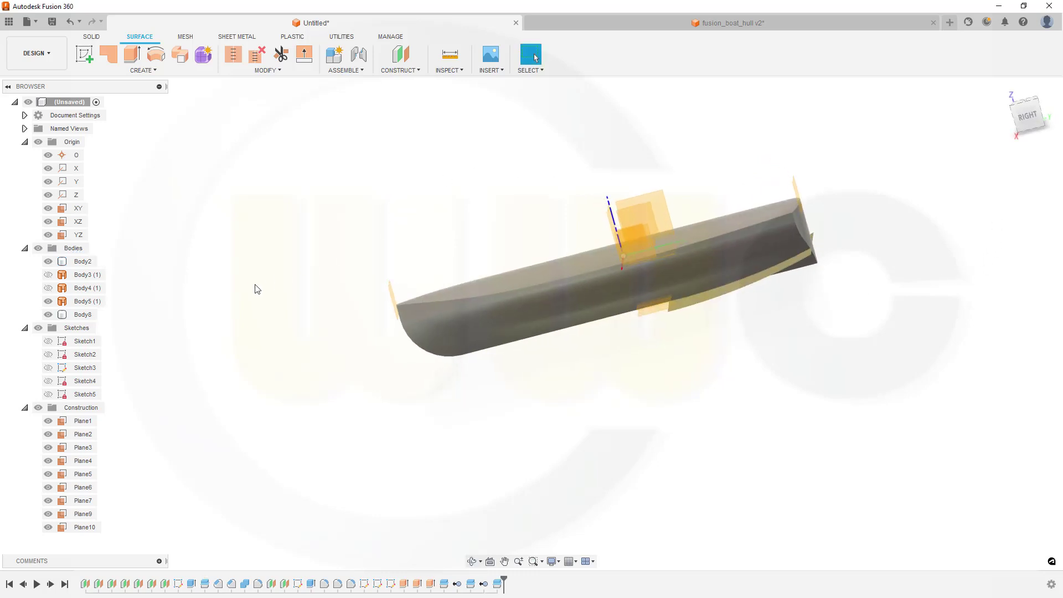
left_click(49, 302)
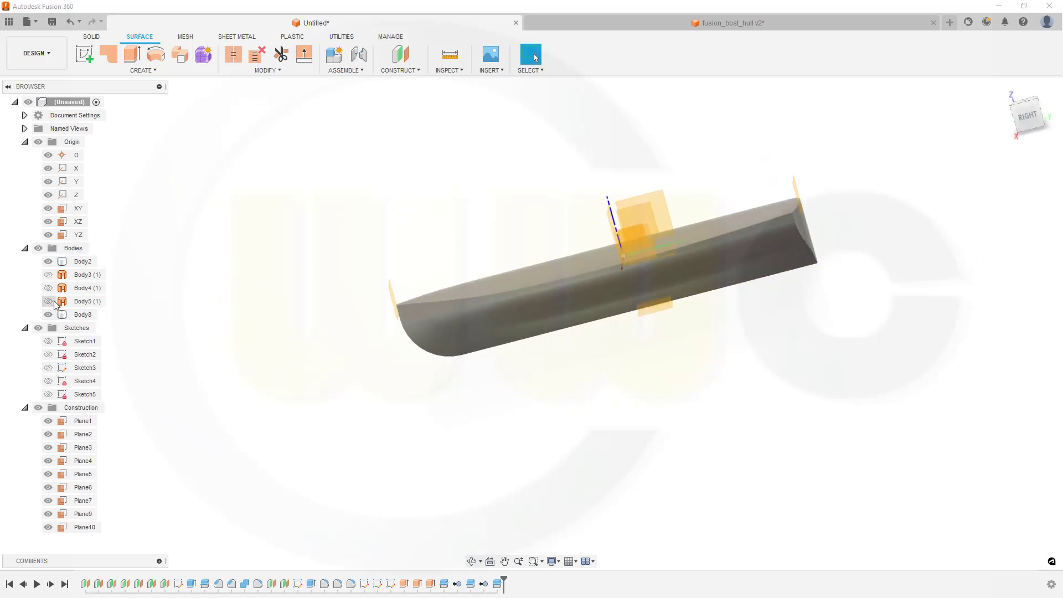
right_click(86, 316)
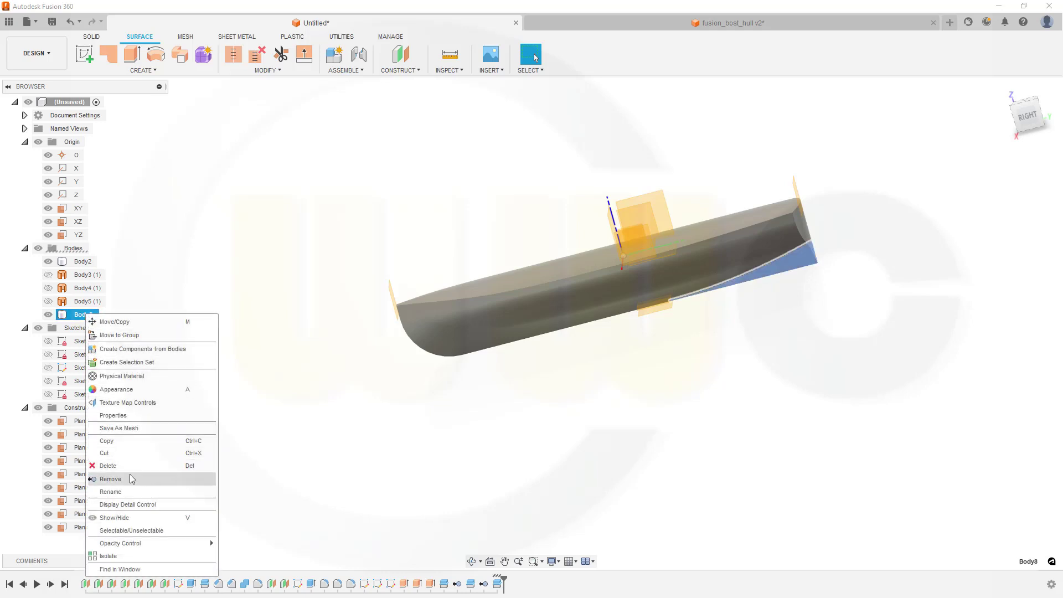
left_click(113, 479)
- Fillet both long edge chains along the keel with a constant radius and tangent chaining
middle_click_drag(437, 251, 468, 219, "shift")
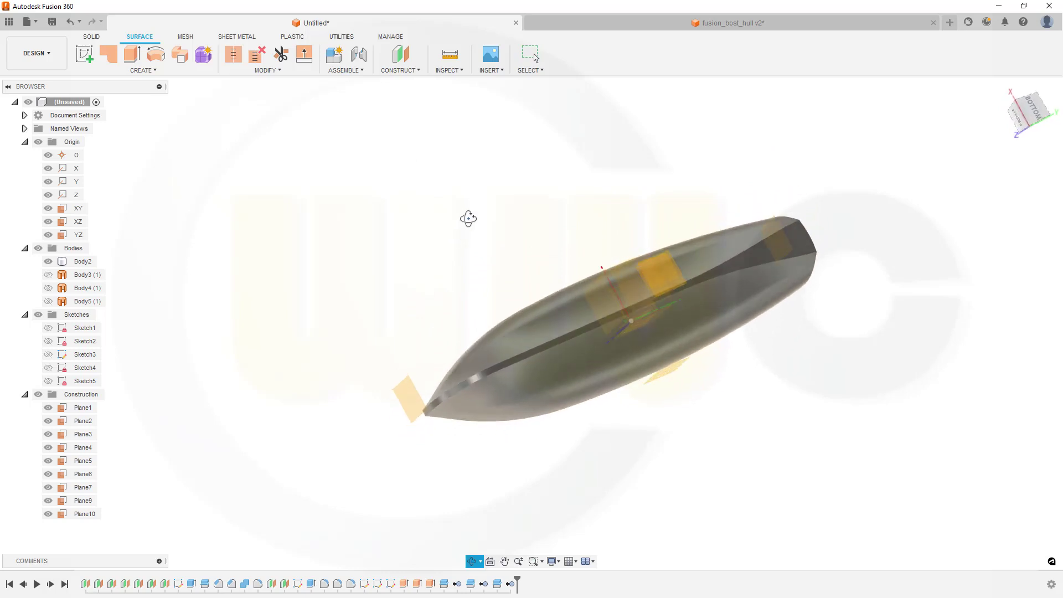
left_click(98, 36)
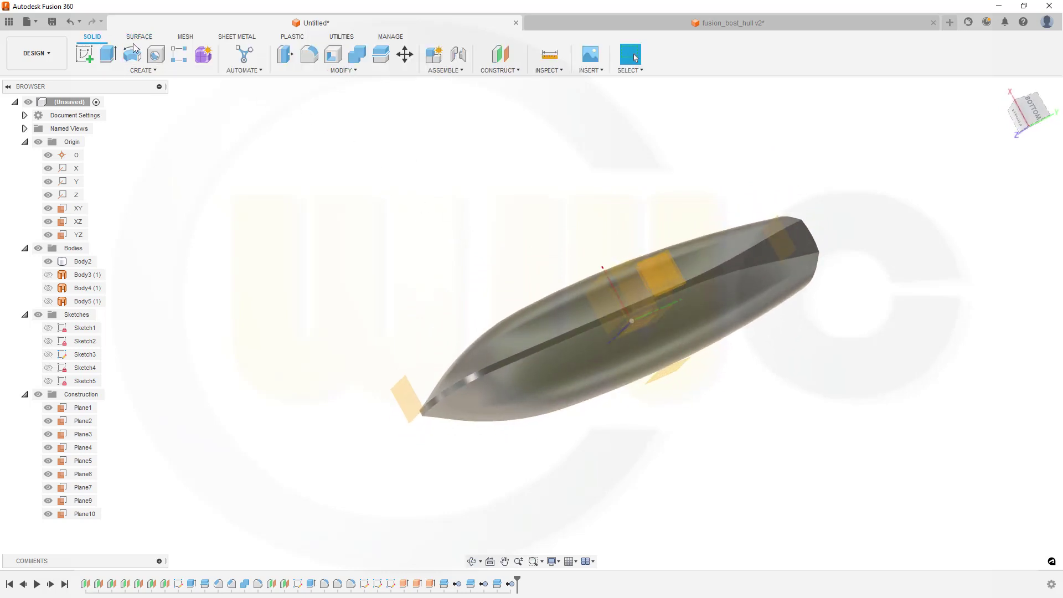
left_click(310, 58)
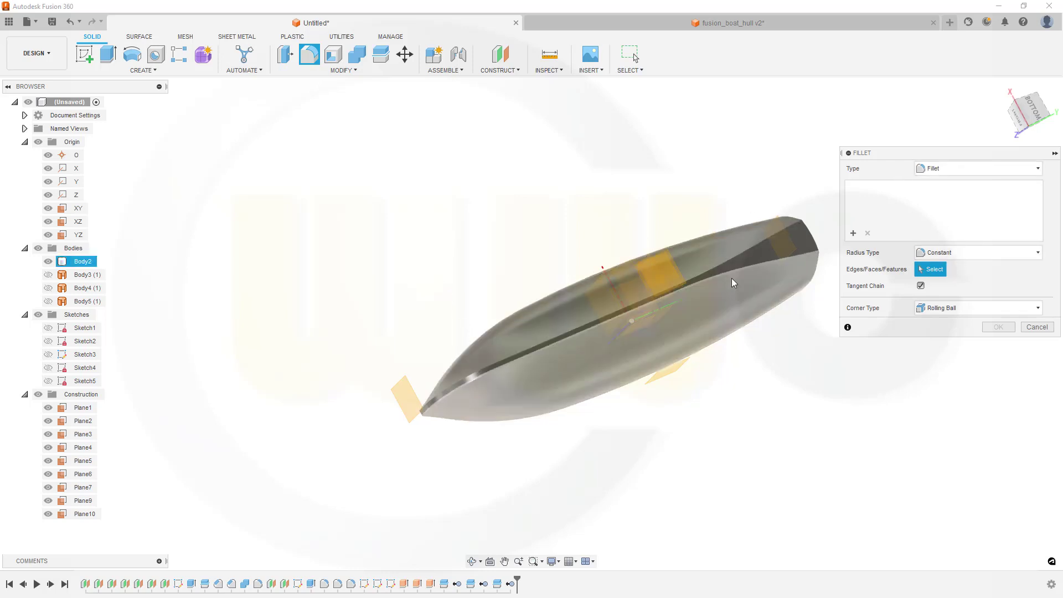
scroll(487, 388, "up", 5)
scroll(446, 387, "up", 2)
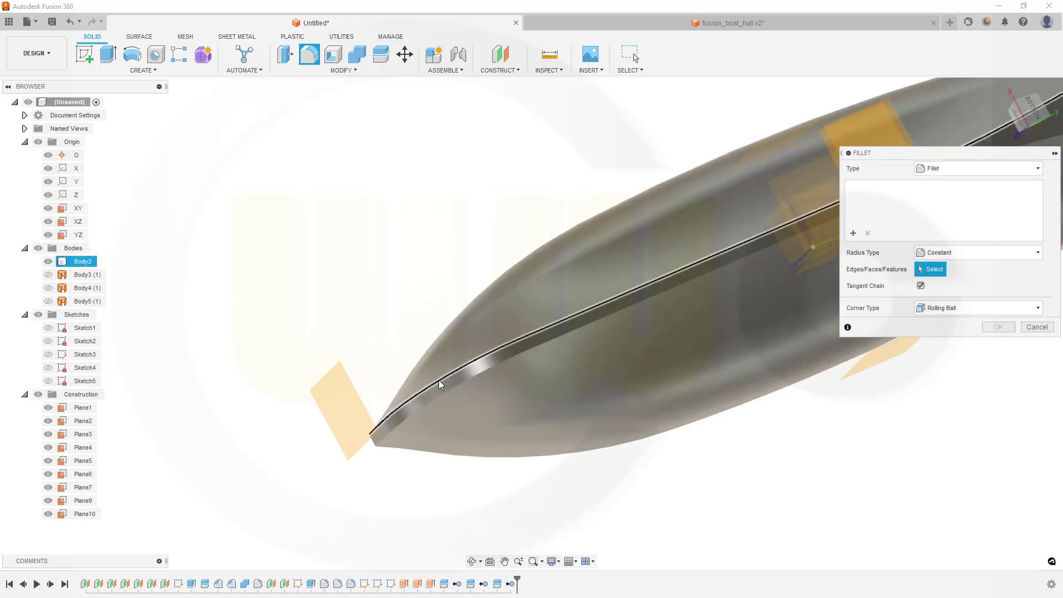
left_click(440, 384)
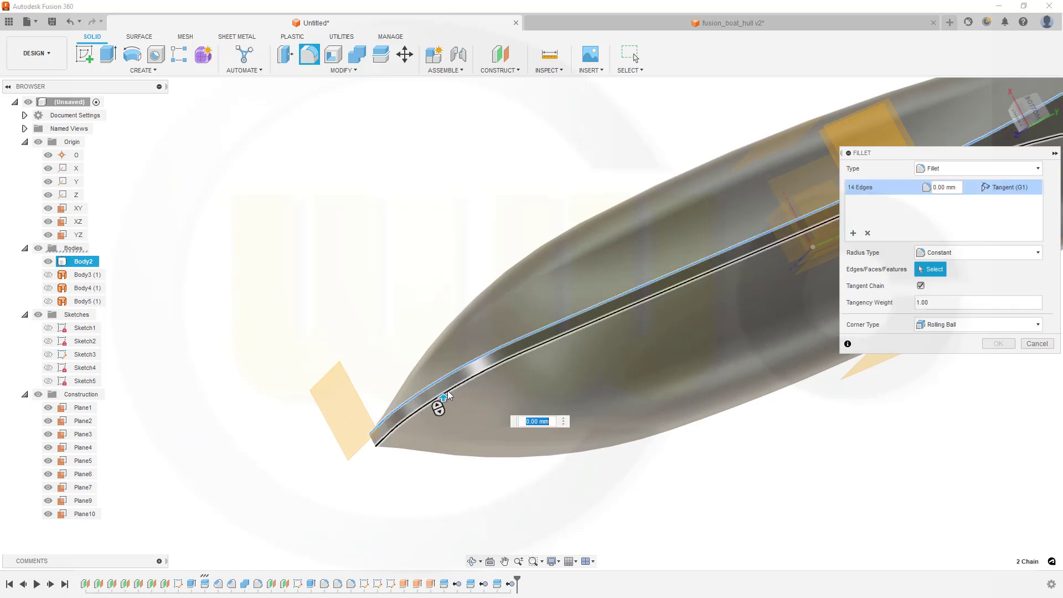
left_click(440, 400)
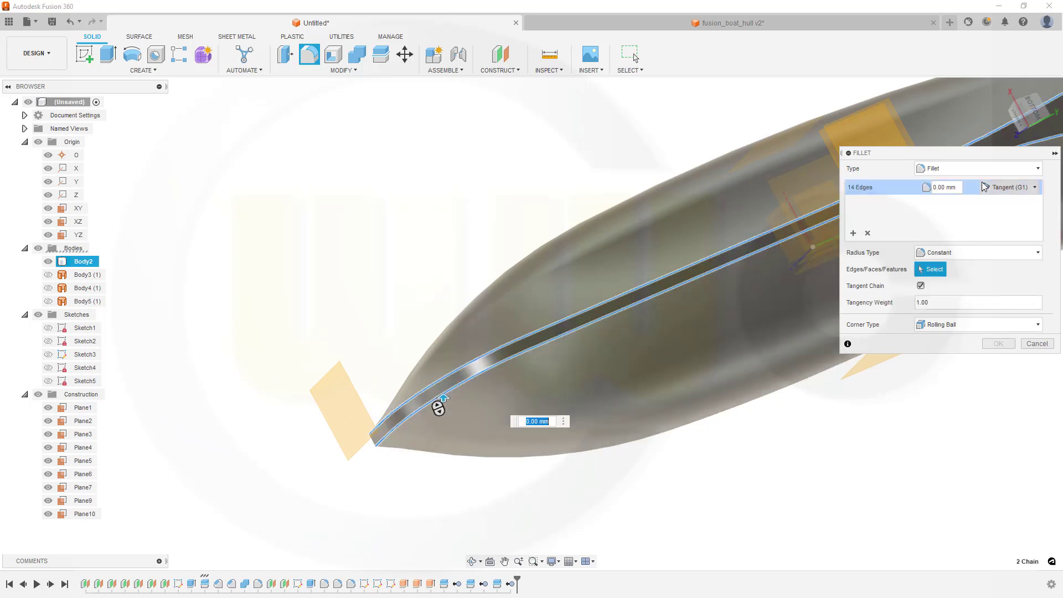
key("Return")
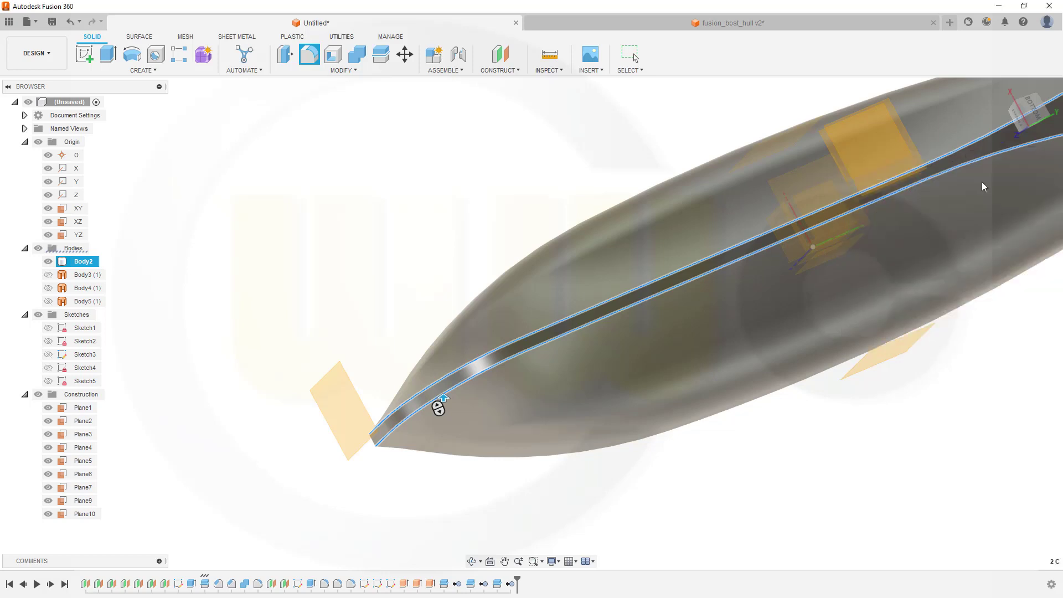
left_click(981, 182)
- Fillet the edge chain around the transom at the stern with a constant radius
middle_click_drag(978, 175, 776, 250, "shift")
scroll(623, 412, "up", 5)
scroll(624, 411, "down", 5)
middle_click_drag(624, 411, 799, 137, "shift")
right_click(806, 96)
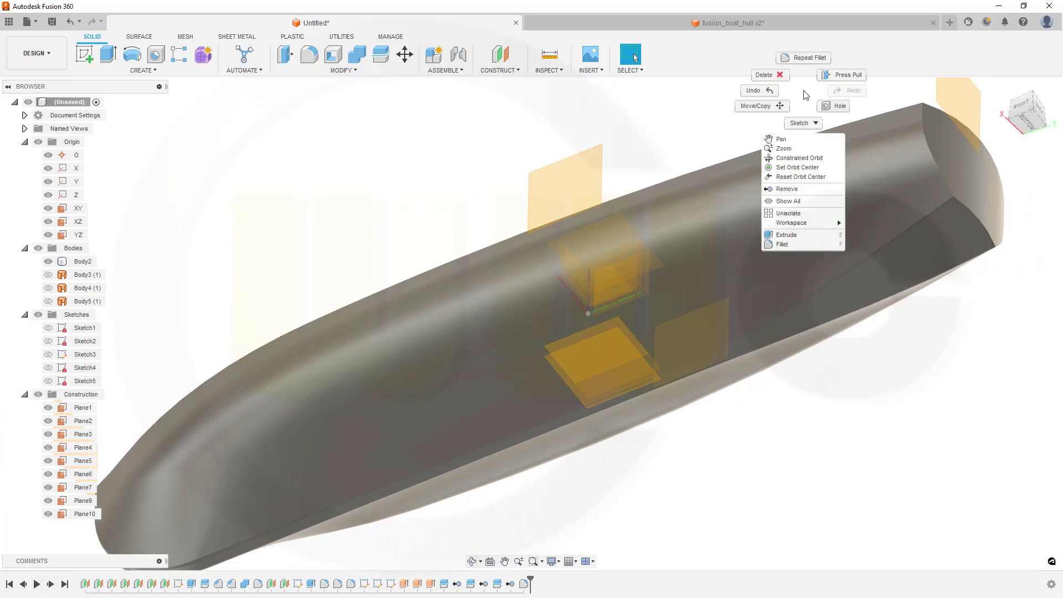
left_click(807, 58)
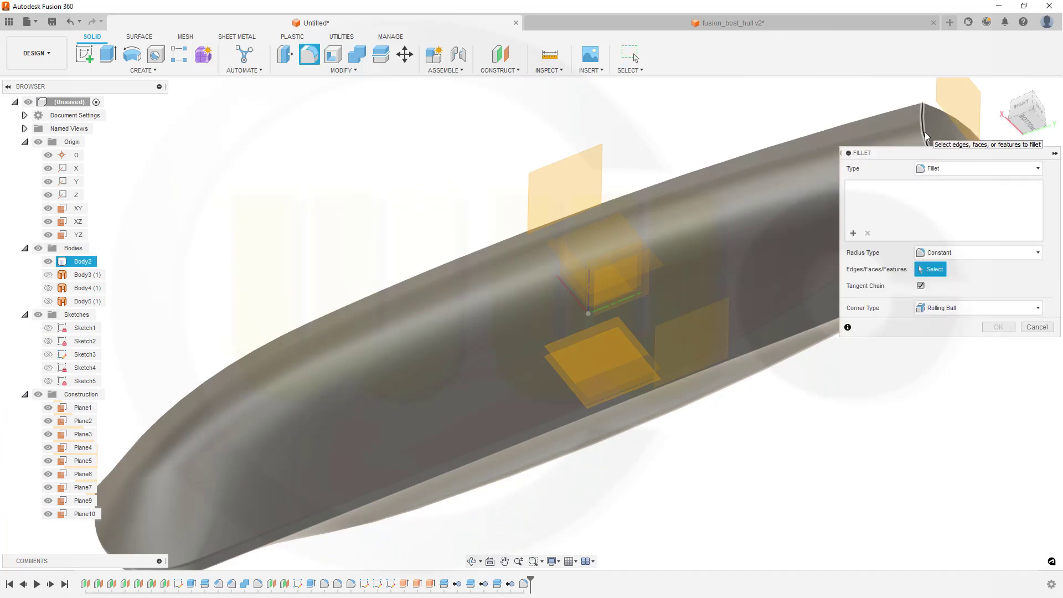
left_click(926, 138)
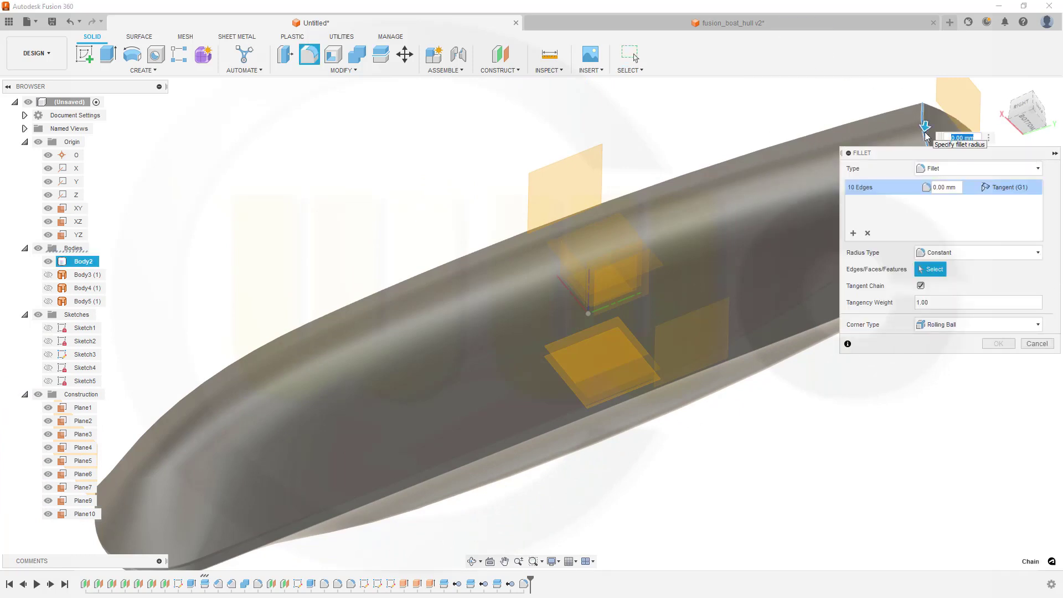
key("Return")
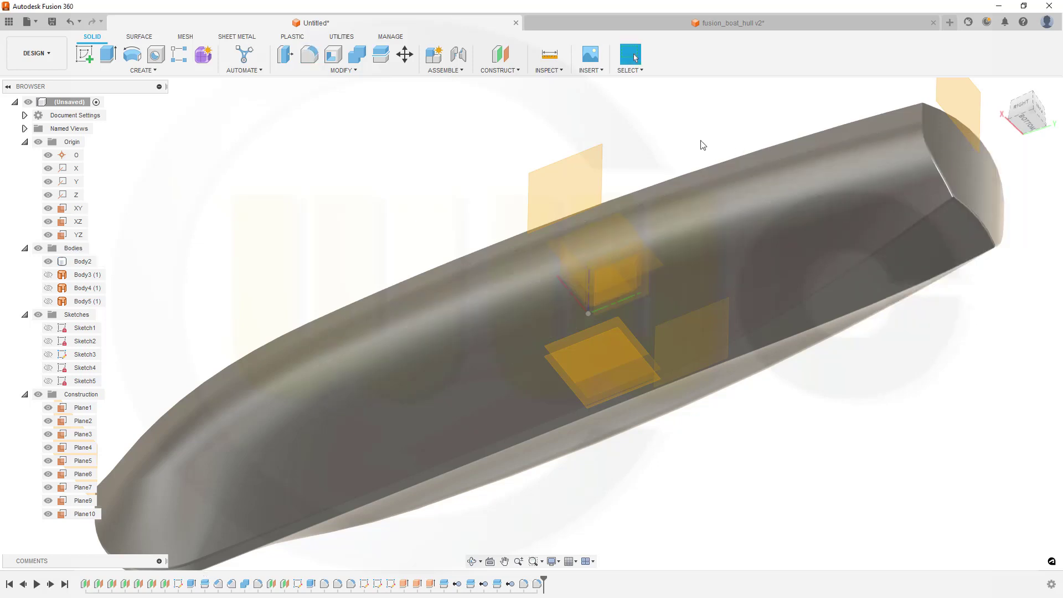
- Shell the hull through the deck face with an inside thickness of 100 mm
middle_click_drag(700, 142, 388, 332, "shift")
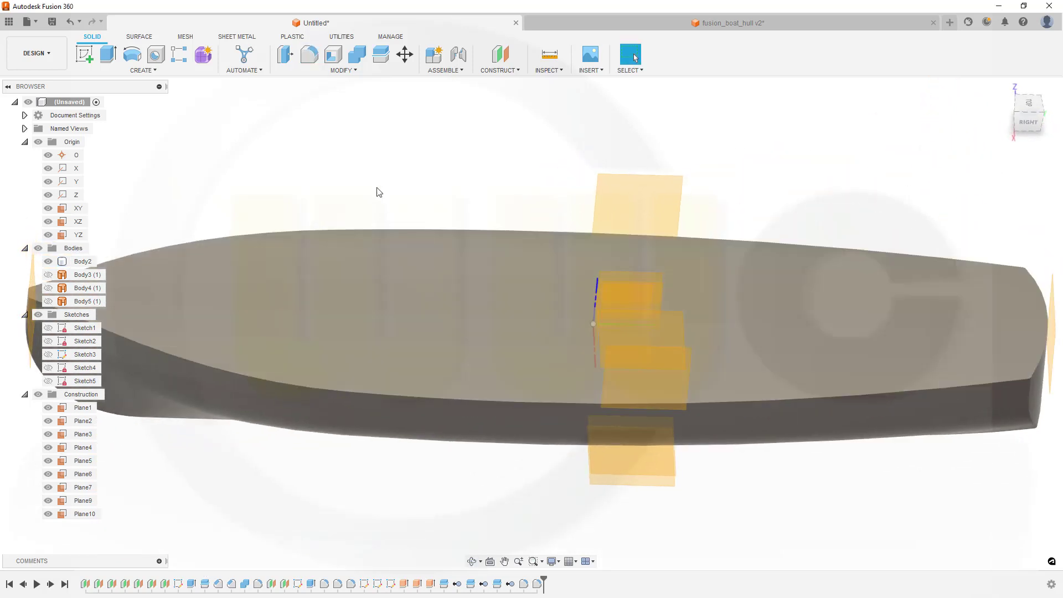
left_click(333, 55)
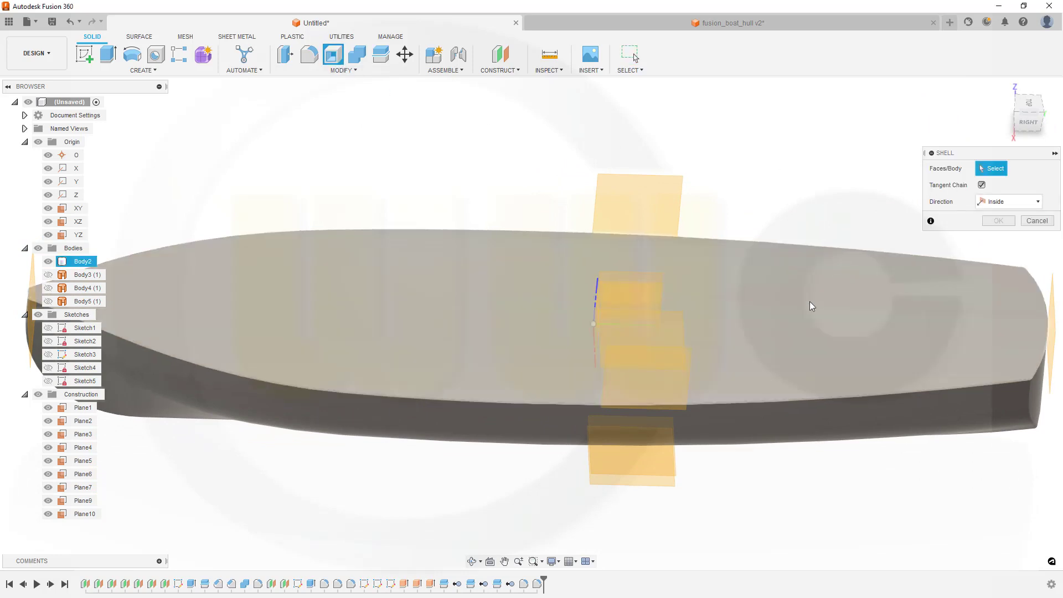
left_click(809, 305)
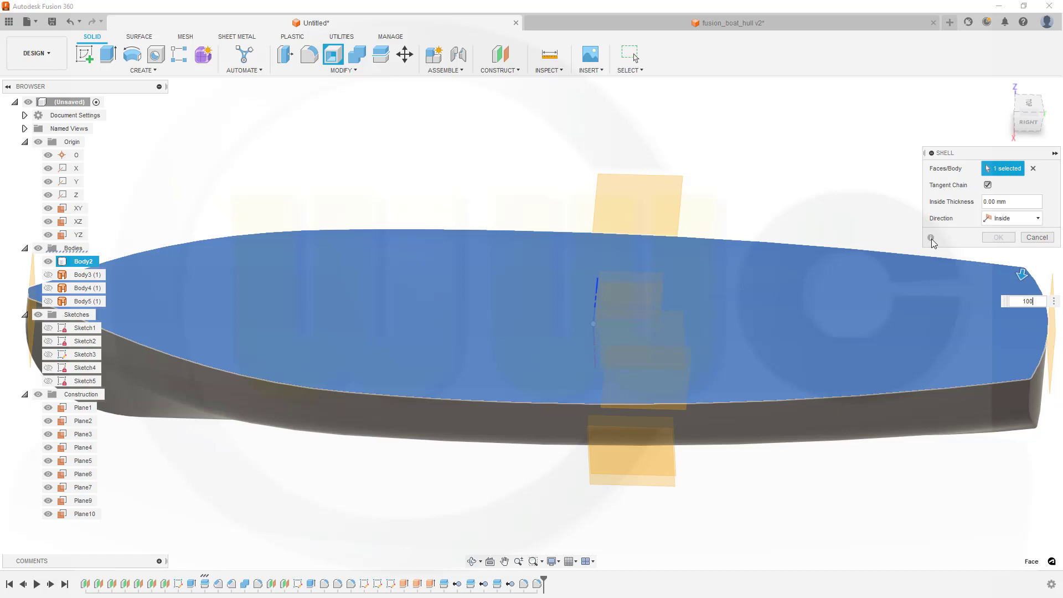
key("Return")
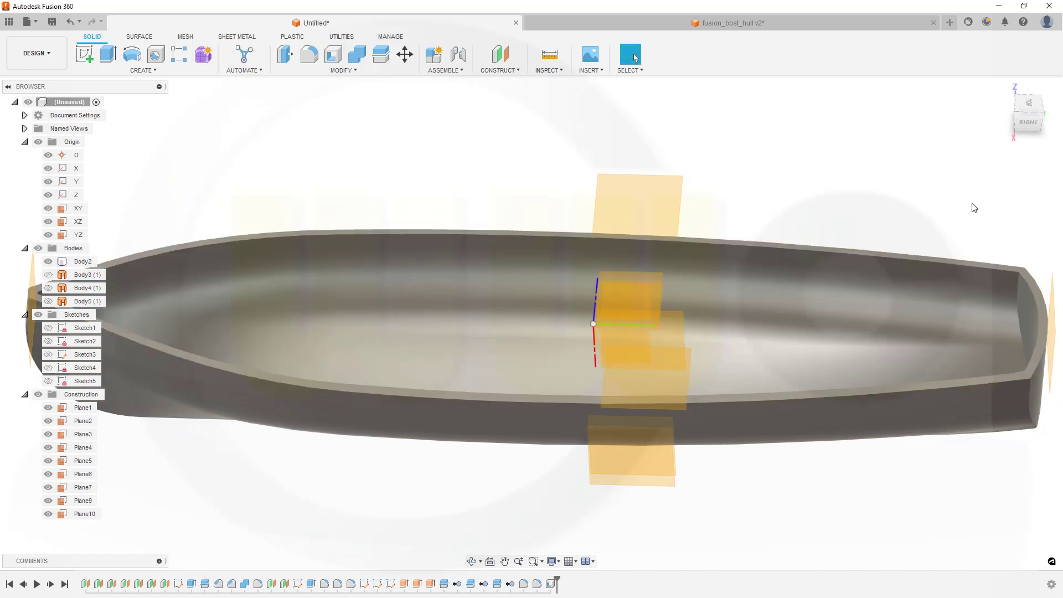
- Hide all construction planes and view the hollow hull from several sides
middle_click_drag(484, 349, 253, 343, "shift")
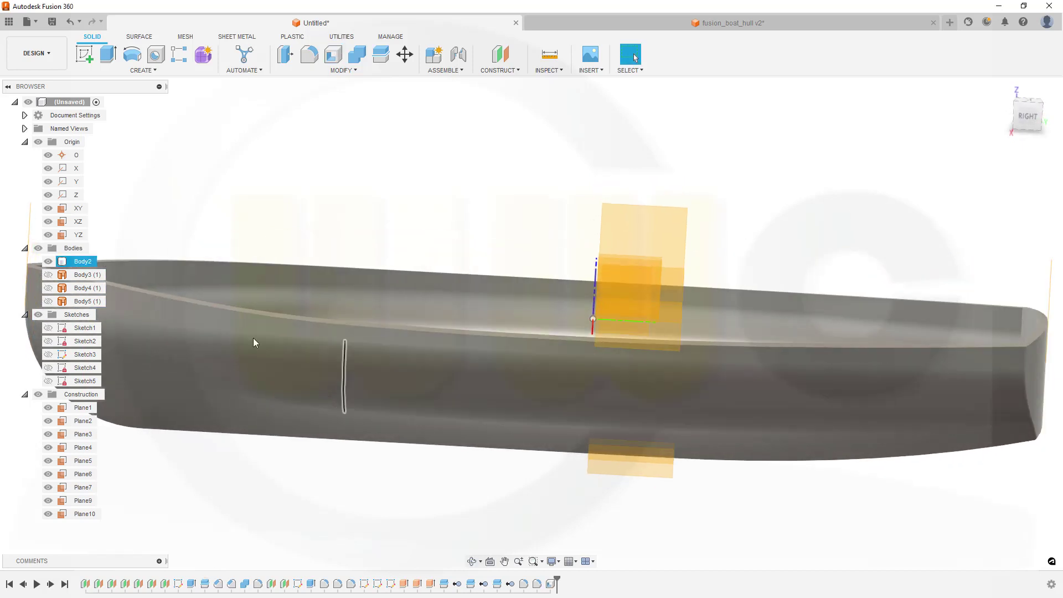
left_click(38, 394)
middle_click_drag(260, 365, 237, 375, "shift")
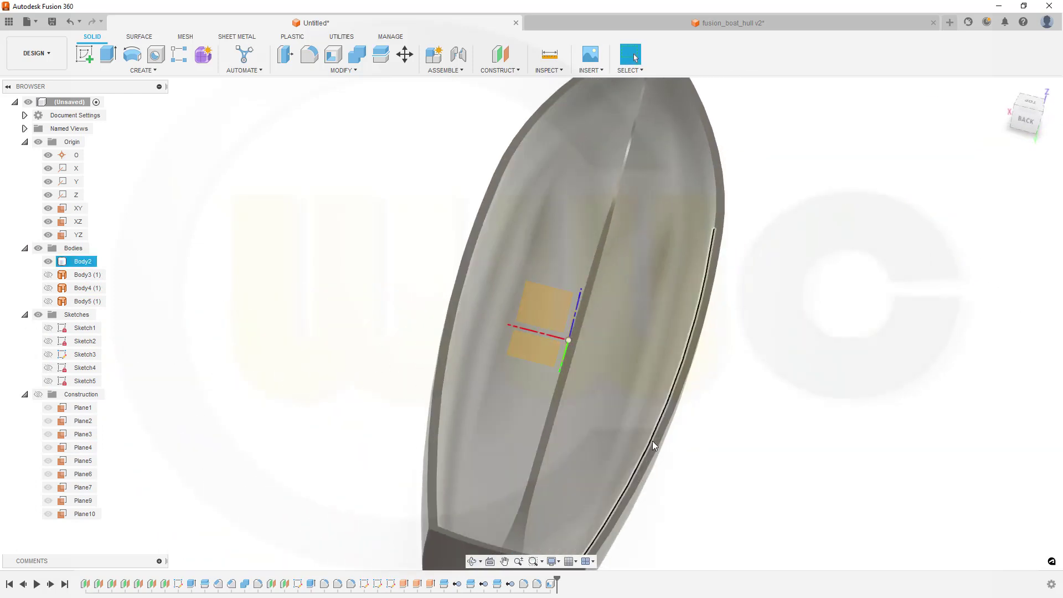
middle_click_drag(653, 444, 769, 464, "shift")
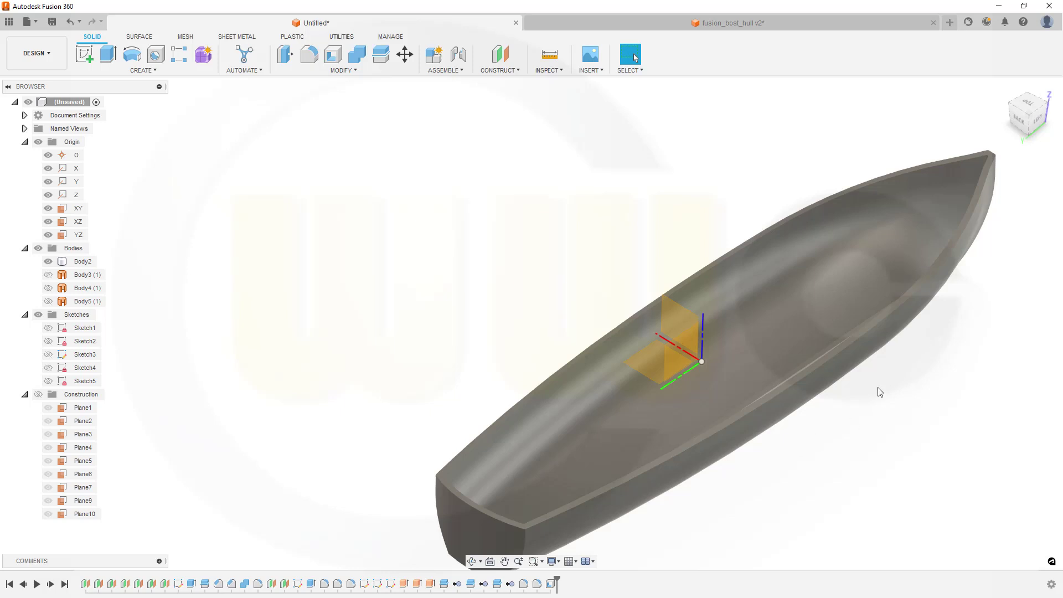
middle_click_drag(888, 384, 795, 404, "shift")
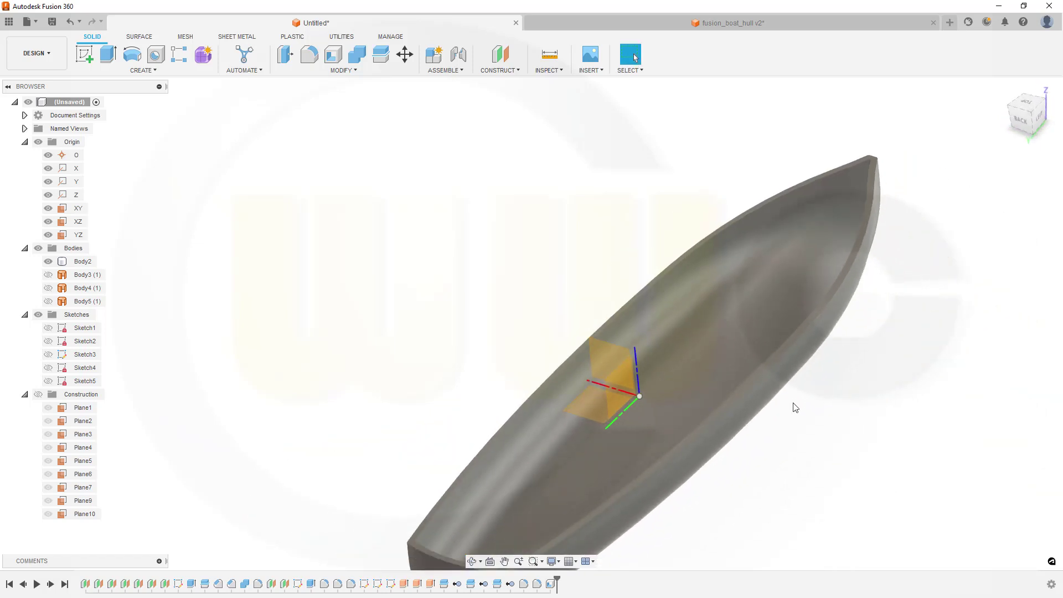